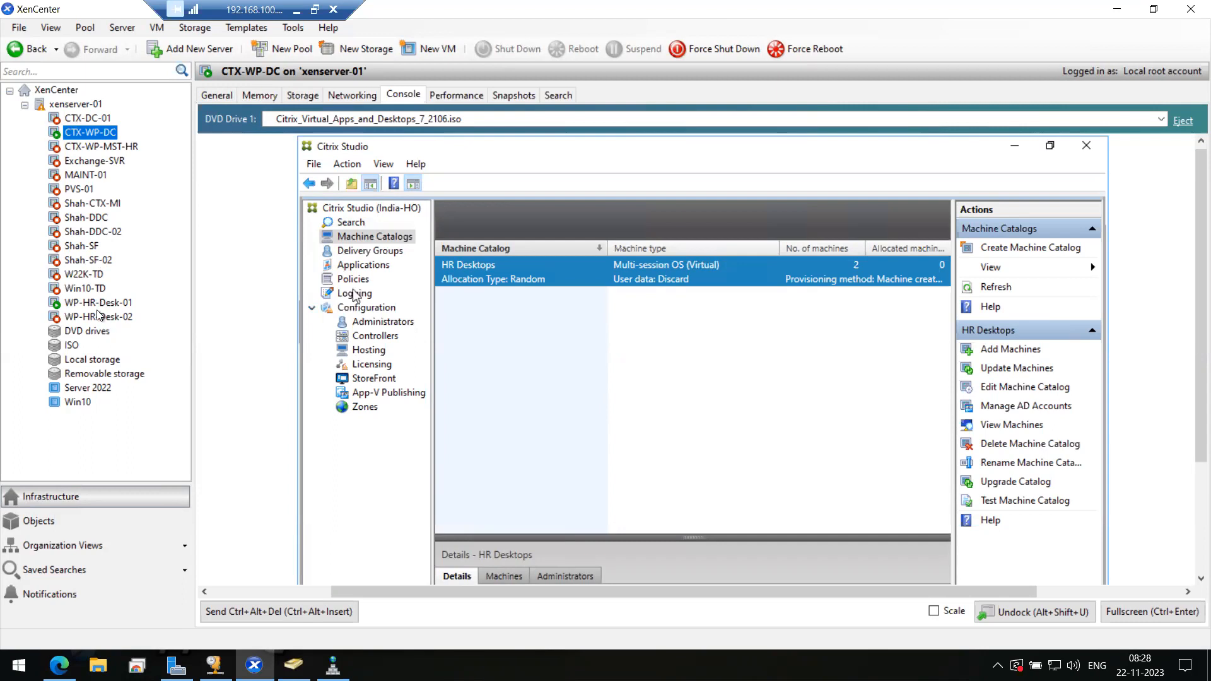
- Check the WP-HR-Desk-01, WP-HR-Desk-02 and CTX-WP-MST-HR VM consoles, then return to CTX-WP-DC
{"action": "left_click", "coordinate": [98, 304]}
{"action": "left_click", "coordinate": [95, 317]}
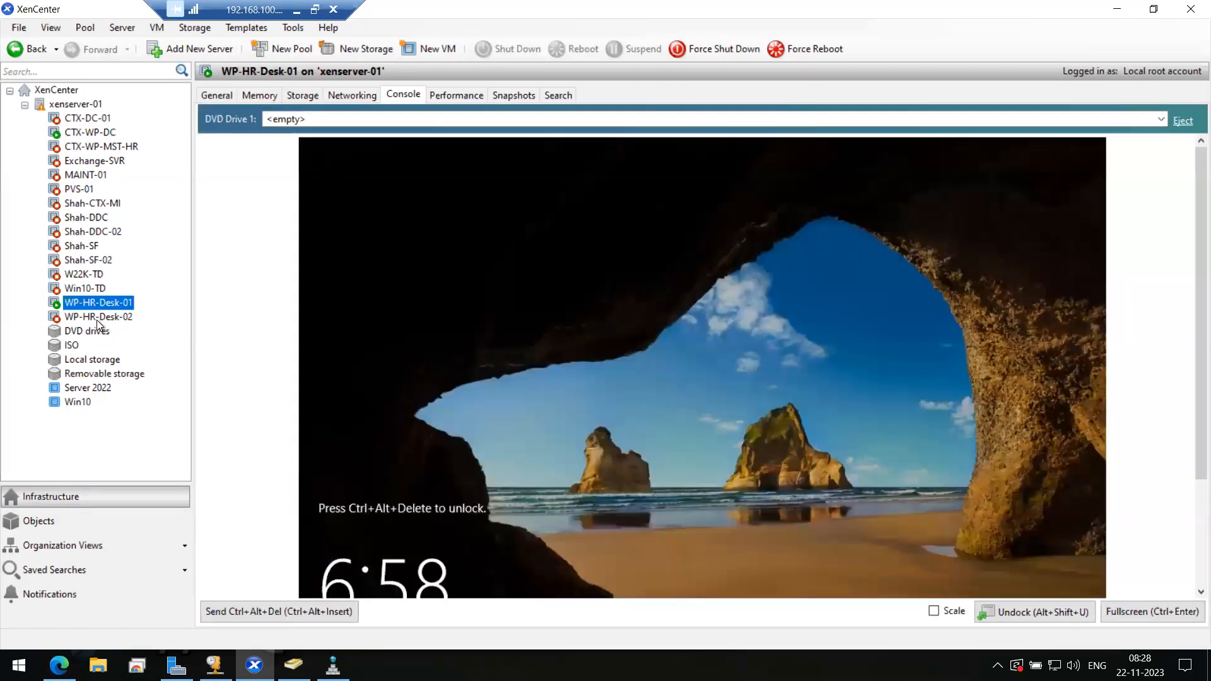
{"action": "left_click", "coordinate": [76, 147]}
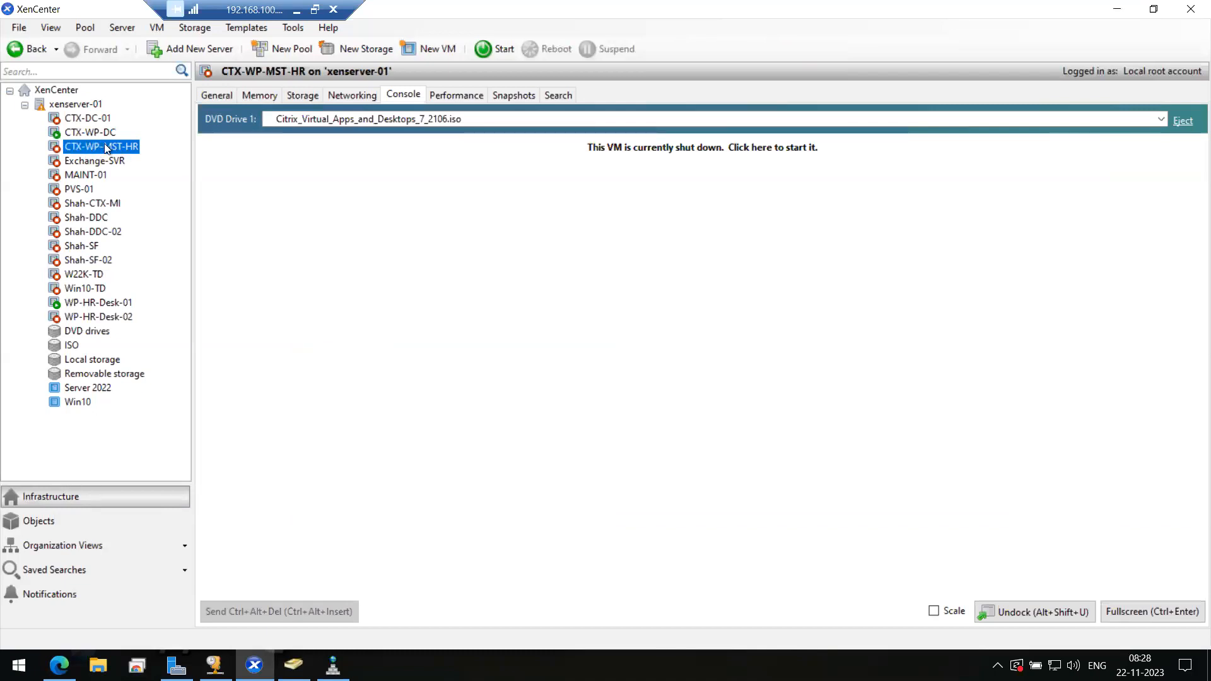
{"action": "left_click", "coordinate": [92, 134]}
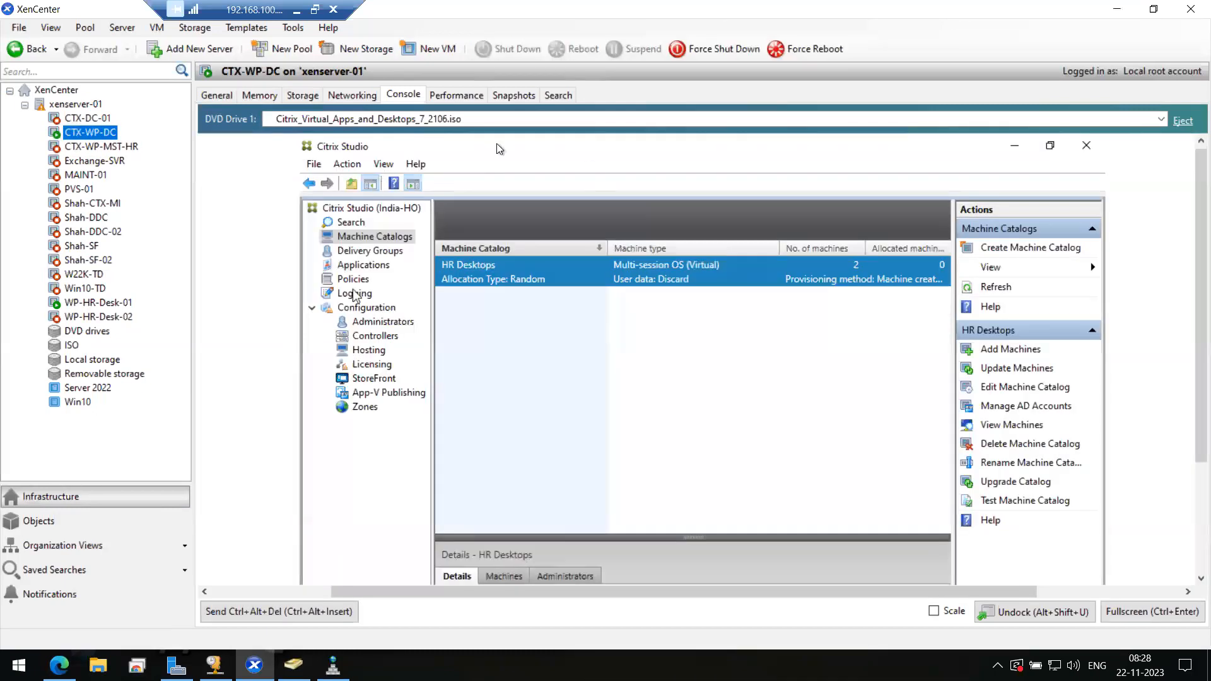
{"action": "left_click", "coordinate": [551, 359]}
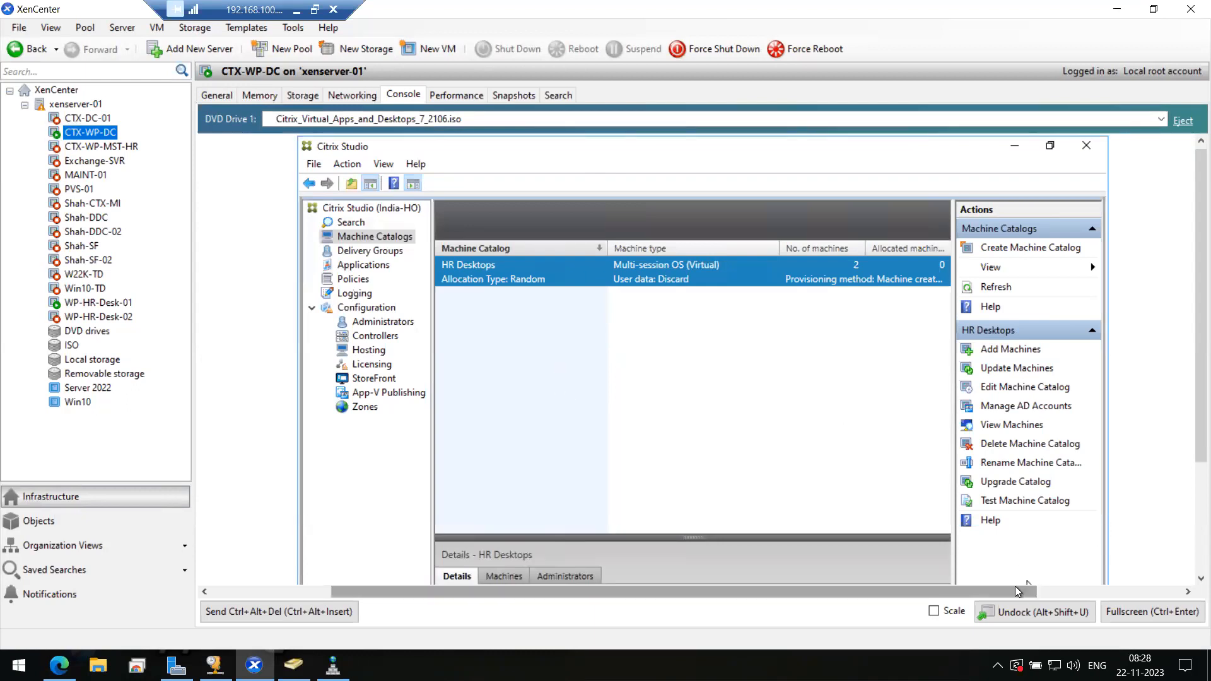
{"action": "left_click", "coordinate": [940, 613]}
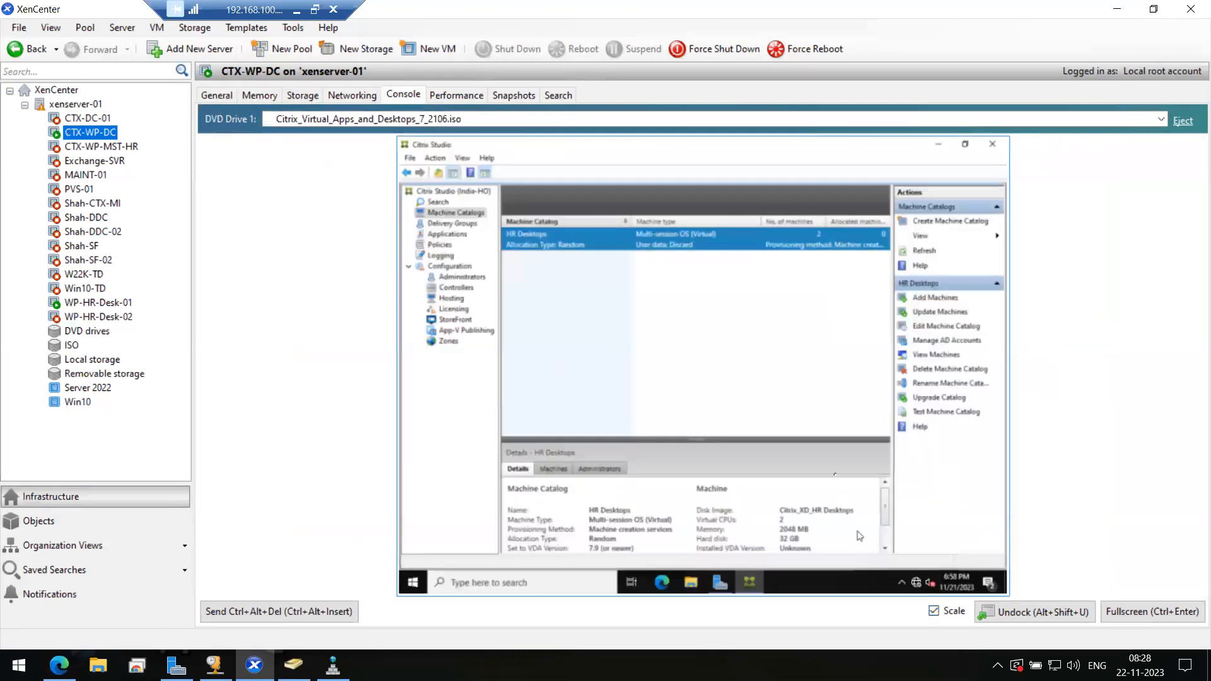
{"action": "left_click", "coordinate": [936, 611]}
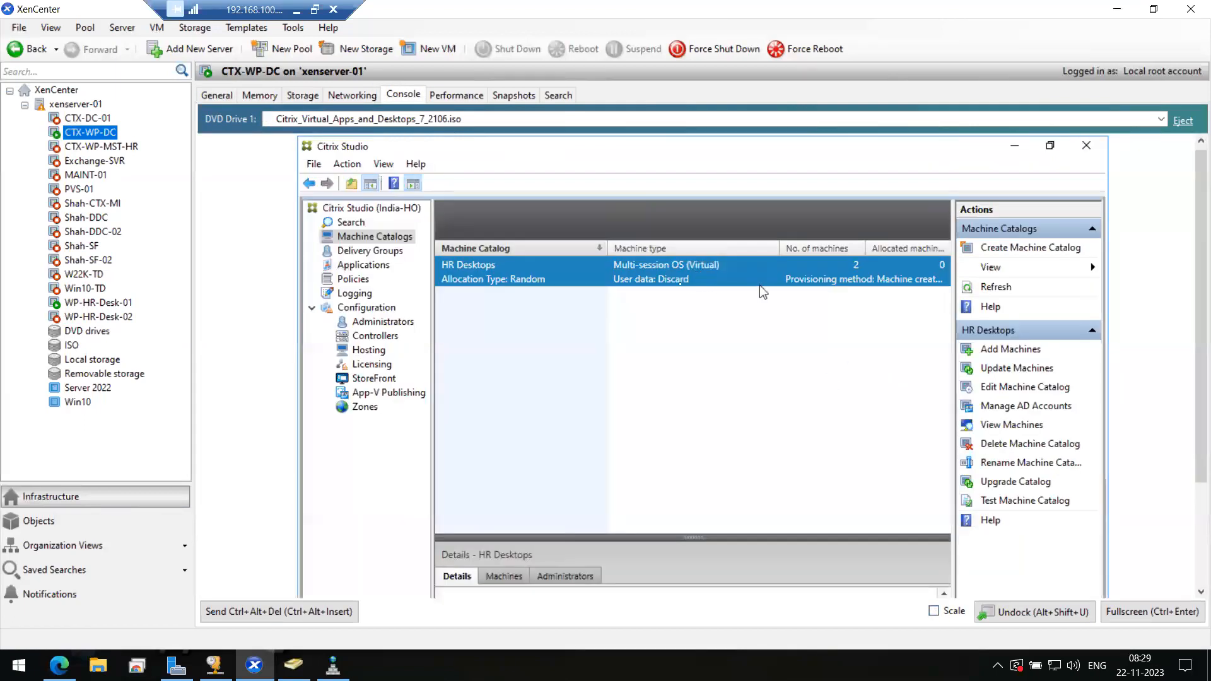
- List the HR Desktops catalog's machines and inspect WP-HR-Desk-01 and WP-HR-Desk-02
{"action": "double_click", "coordinate": [686, 277]}
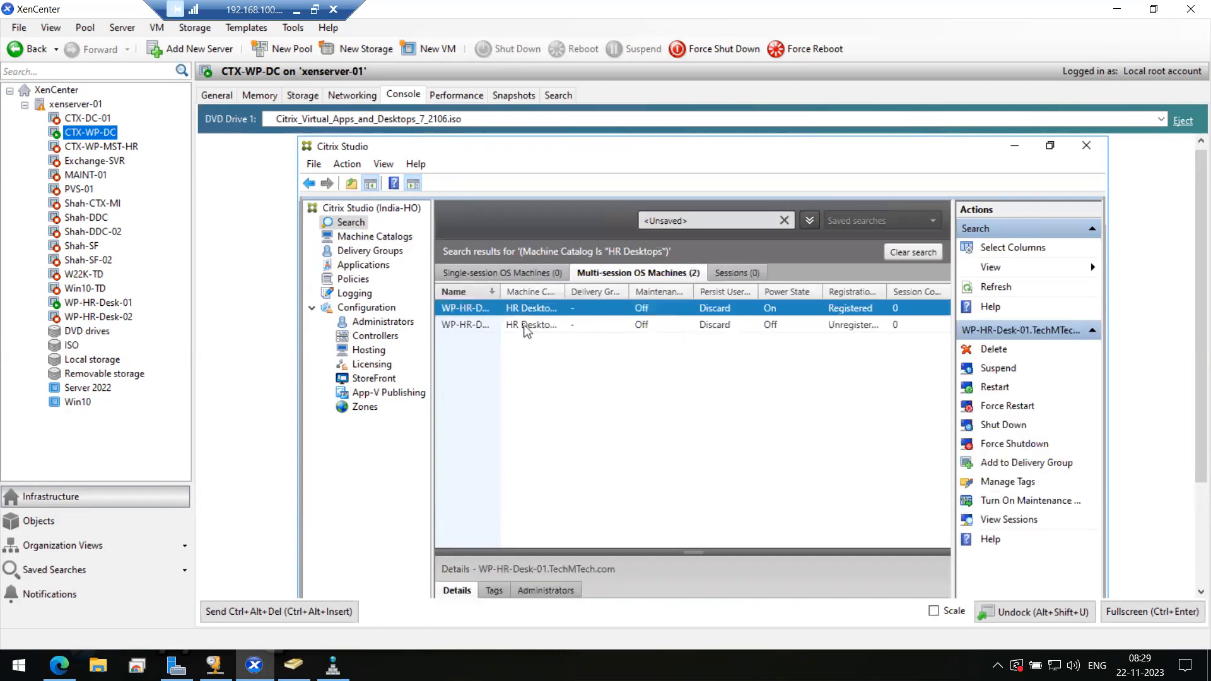
{"action": "left_click", "coordinate": [525, 326]}
{"action": "left_click", "coordinate": [538, 308]}
{"action": "left_click", "coordinate": [534, 325]}
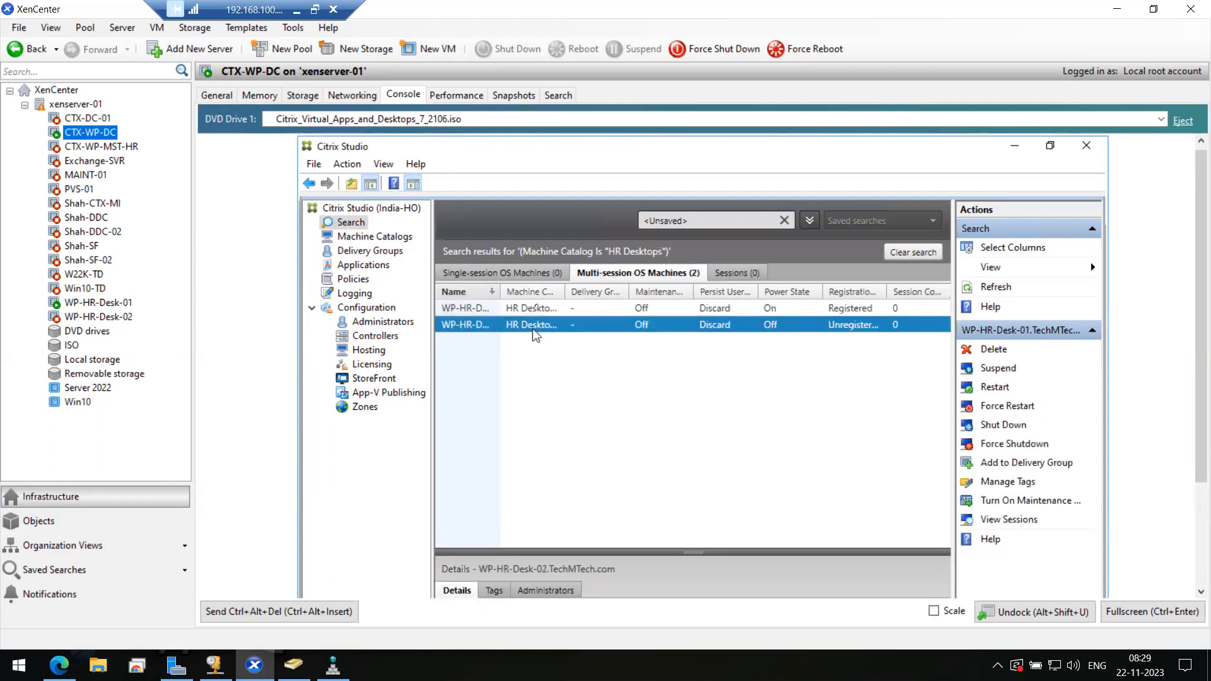
{"action": "left_click", "coordinate": [541, 309]}
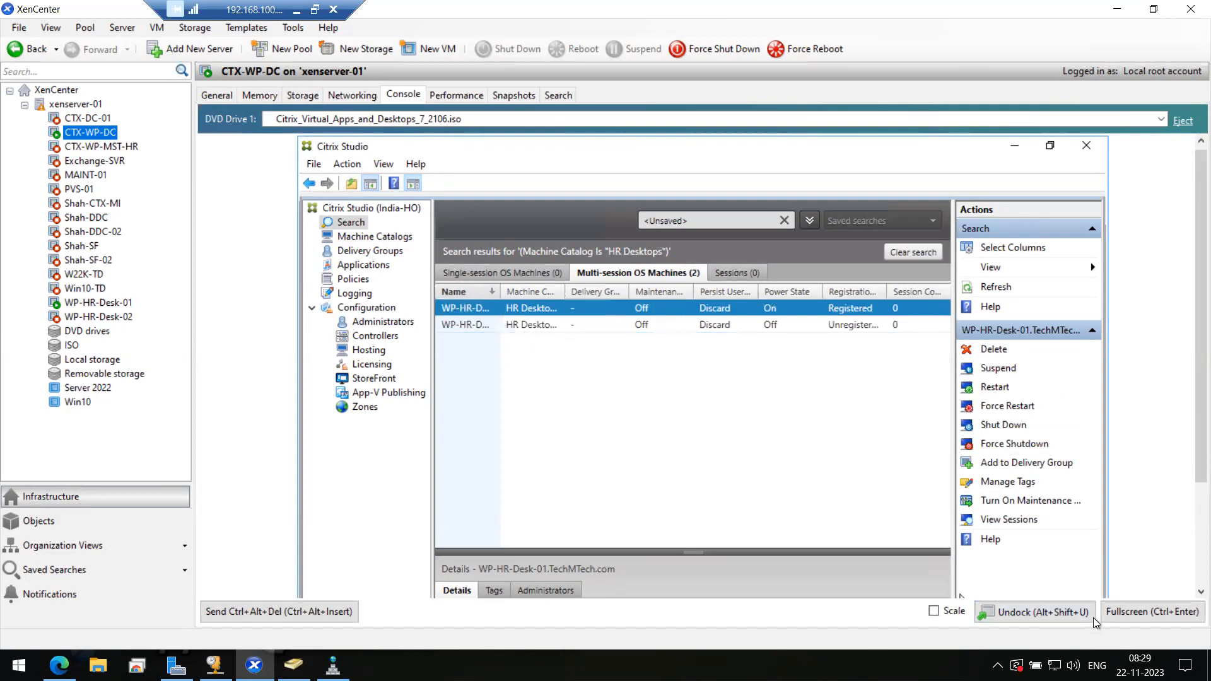
- In full-screen console, review powered-off WP-HR-Desk-02's details, then show Delivery Groups
{"action": "left_click", "coordinate": [1153, 611]}
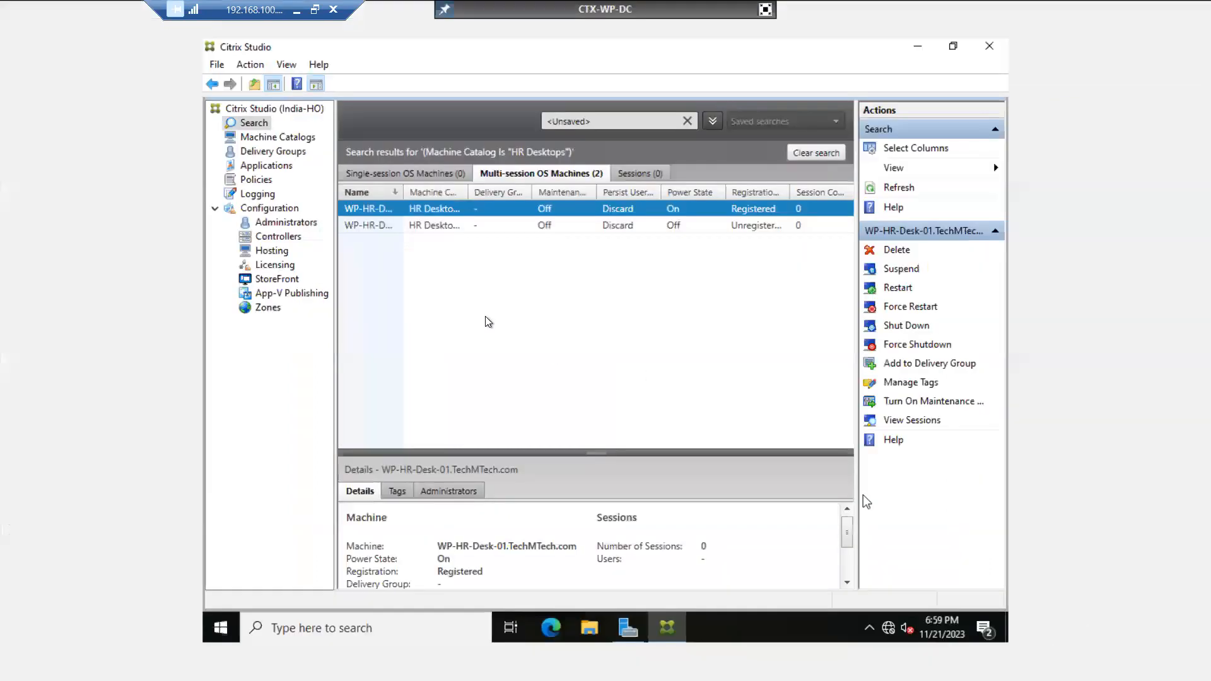
{"action": "left_click", "coordinate": [399, 225]}
{"action": "left_click", "coordinate": [400, 208]}
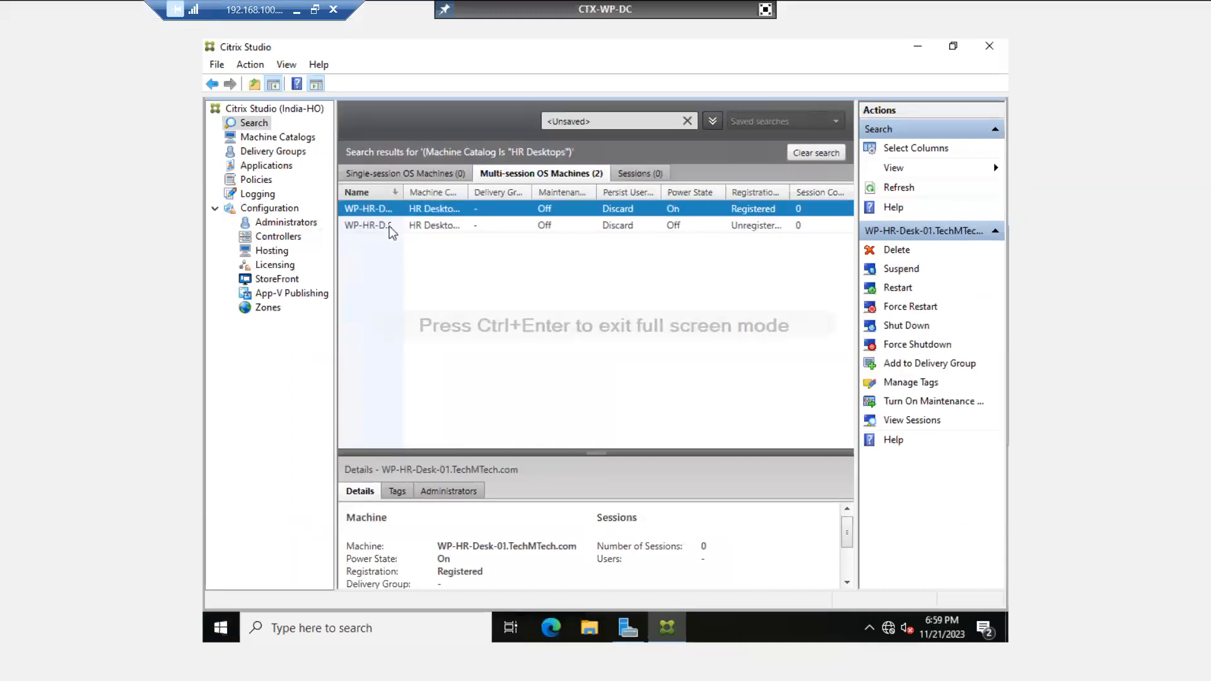
{"action": "left_click", "coordinate": [389, 223]}
{"action": "left_click", "coordinate": [390, 209]}
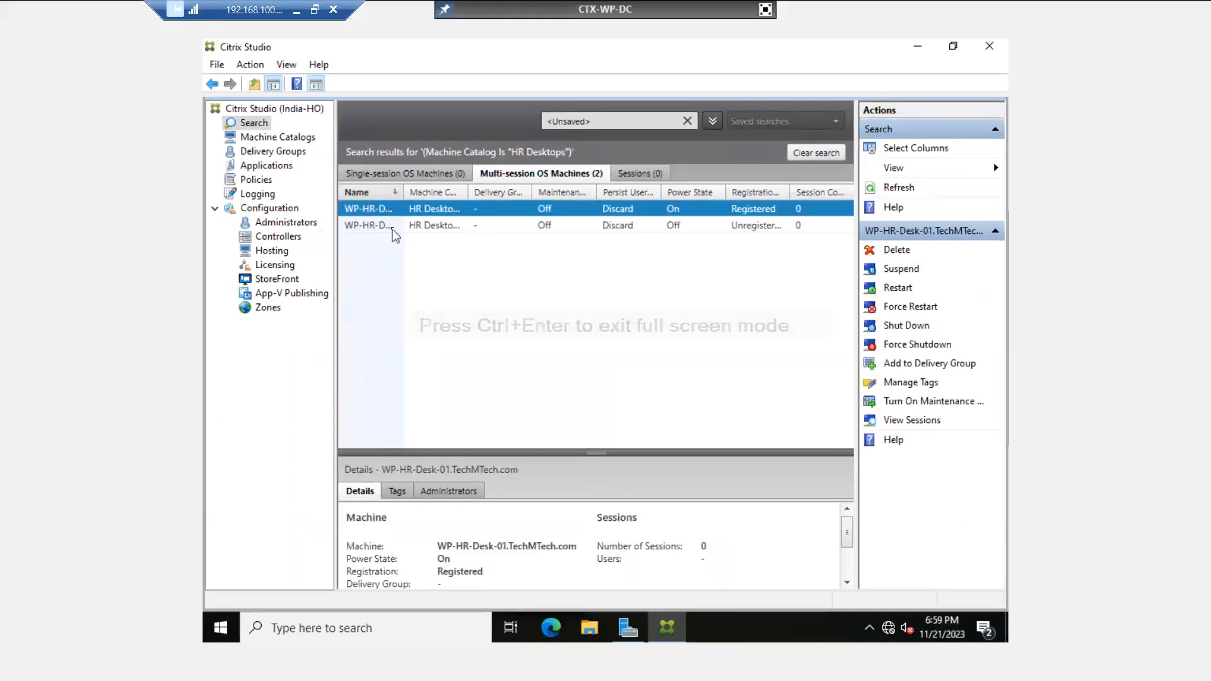
{"action": "left_click", "coordinate": [392, 225]}
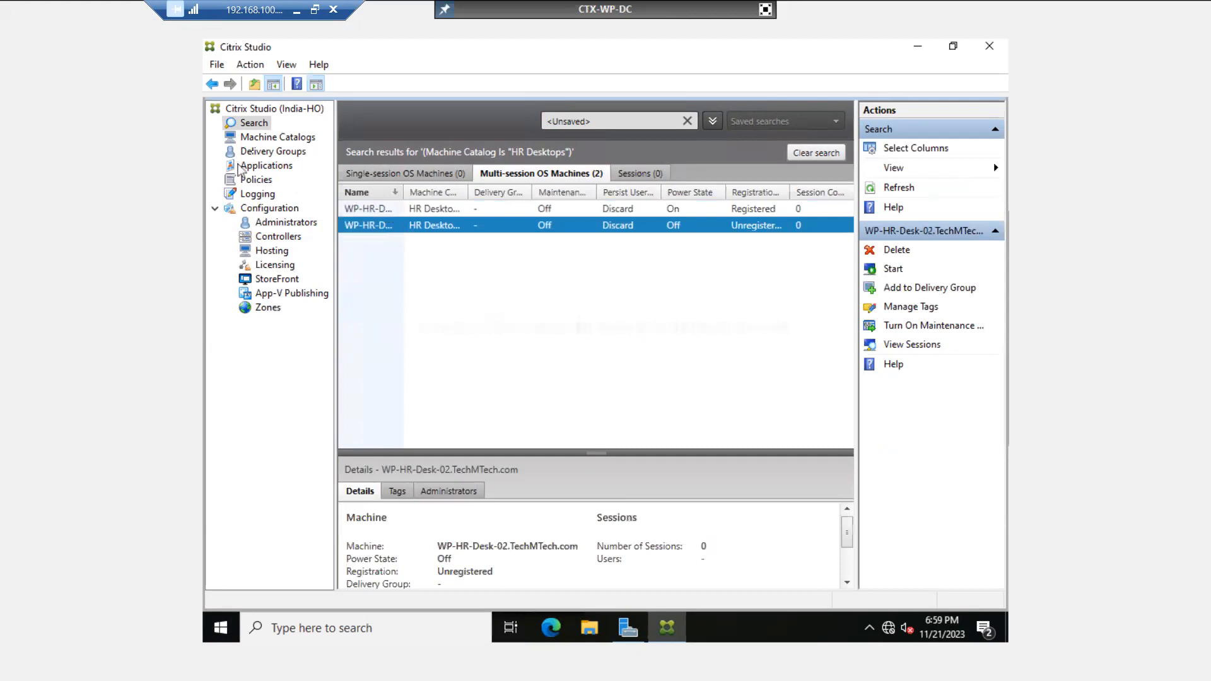
{"action": "left_click", "coordinate": [282, 155]}
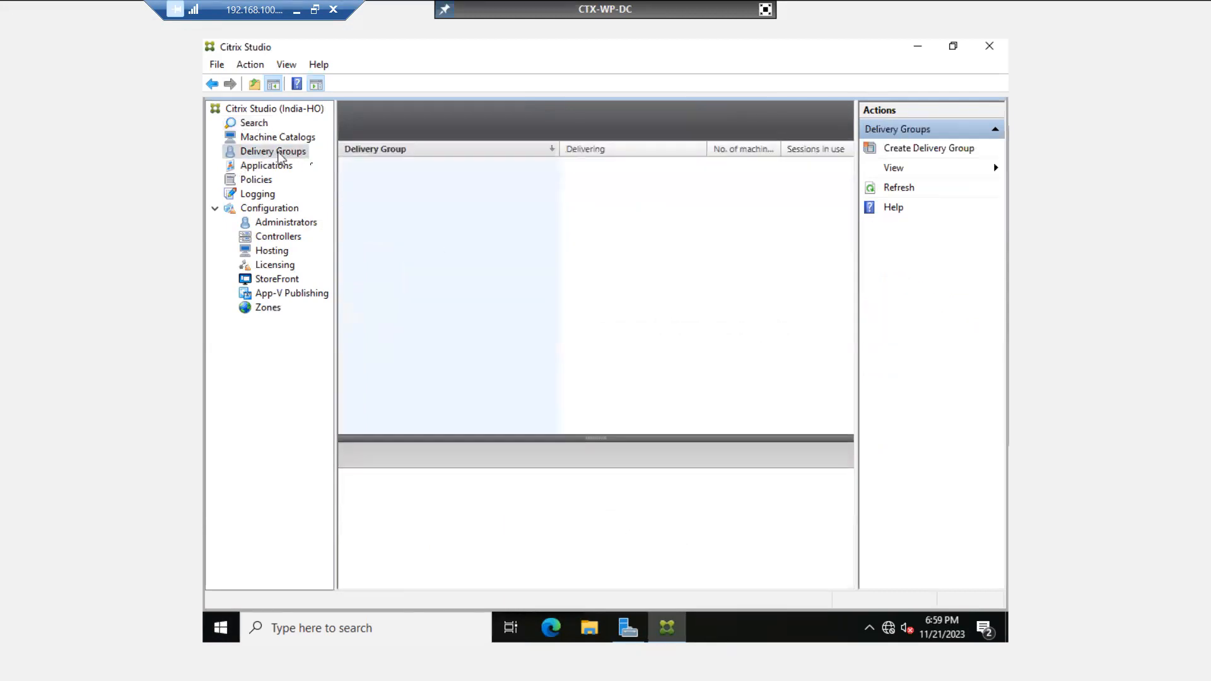
- Start a new Delivery Group using 1 machine from the HR Desktops catalog
{"action": "left_click", "coordinate": [919, 148]}
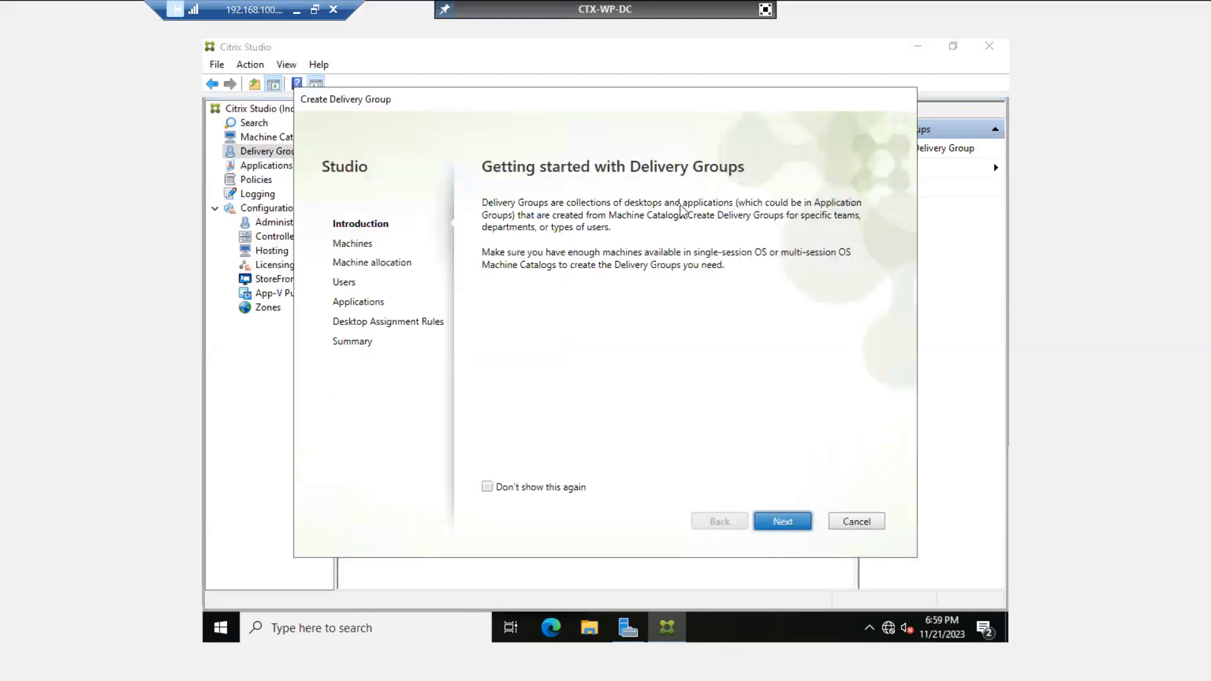
{"action": "left_click", "coordinate": [783, 523]}
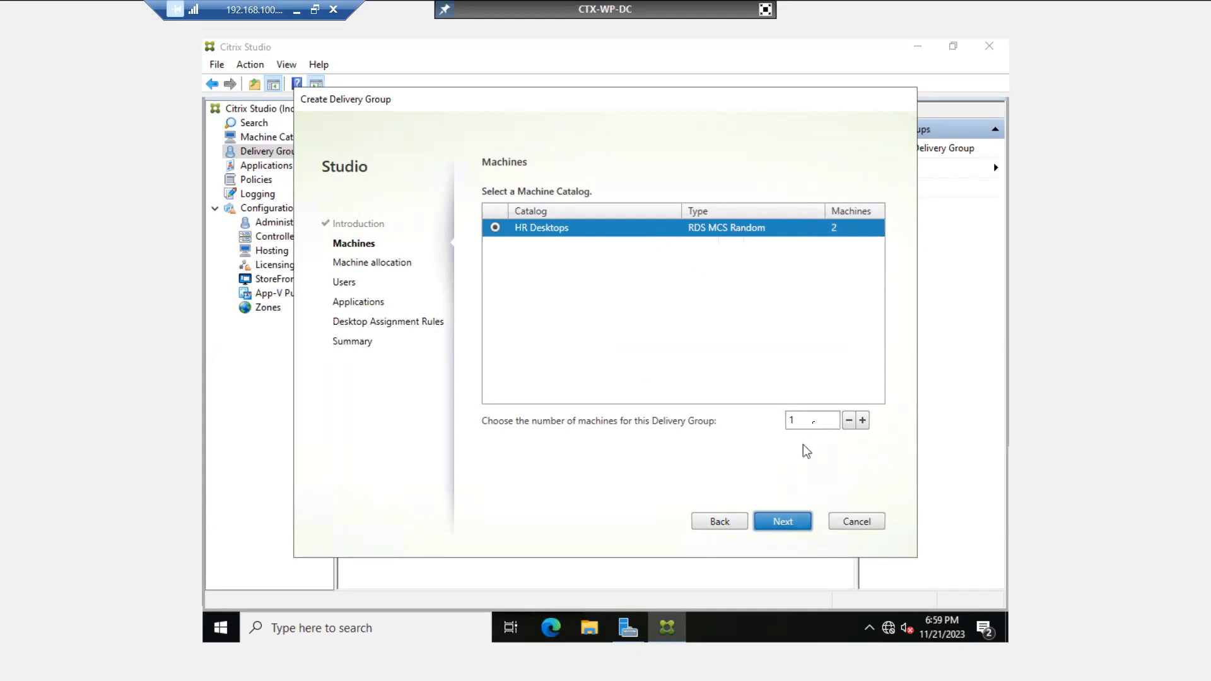
{"action": "left_click", "coordinate": [796, 420]}
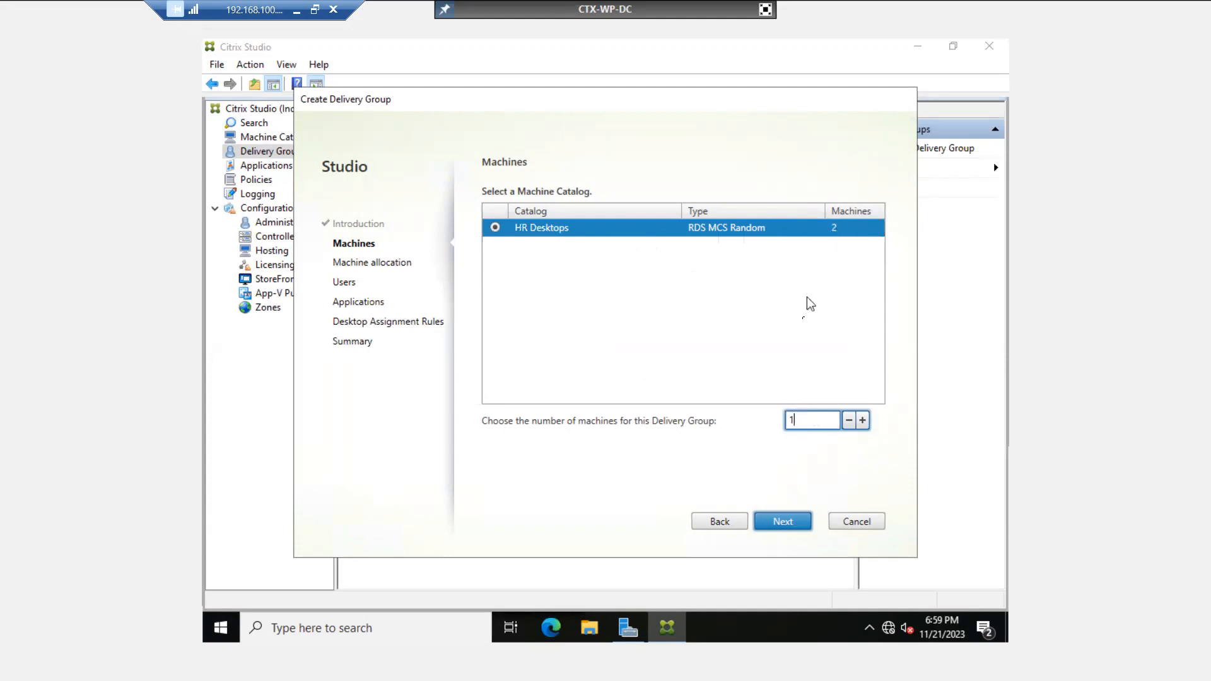
{"action": "left_click", "coordinate": [775, 520]}
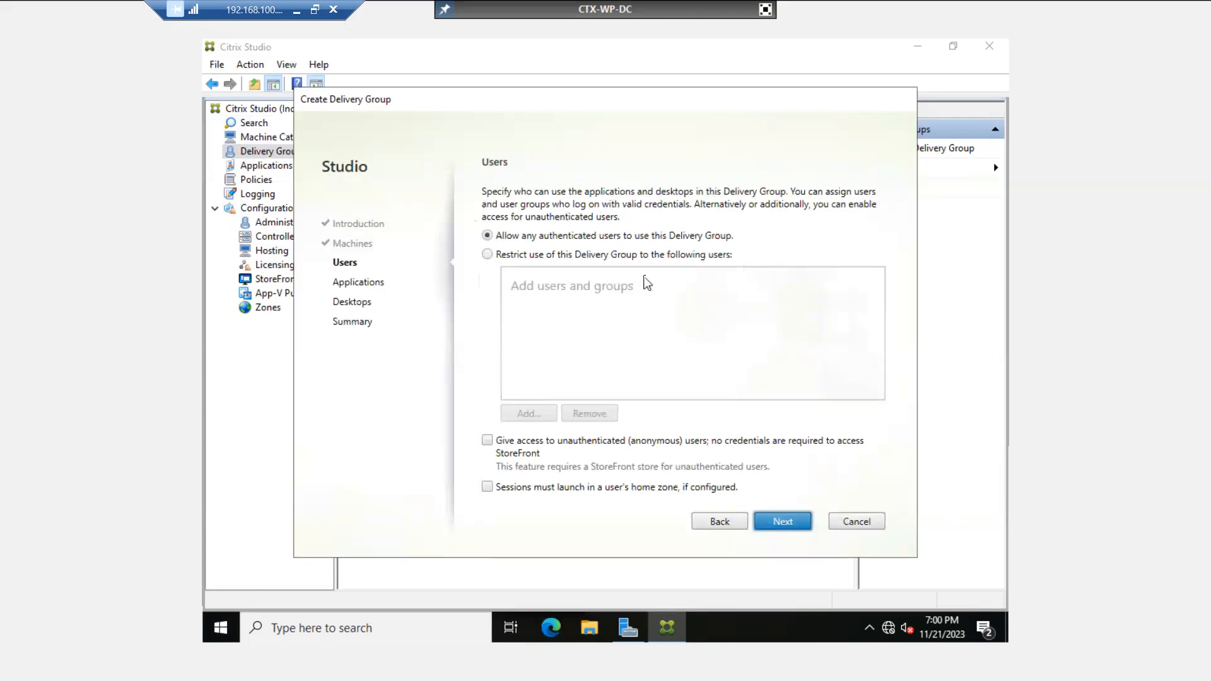
- Restrict the Delivery Group's users to Test User 01 and continue to Applications
{"action": "left_click", "coordinate": [487, 255]}
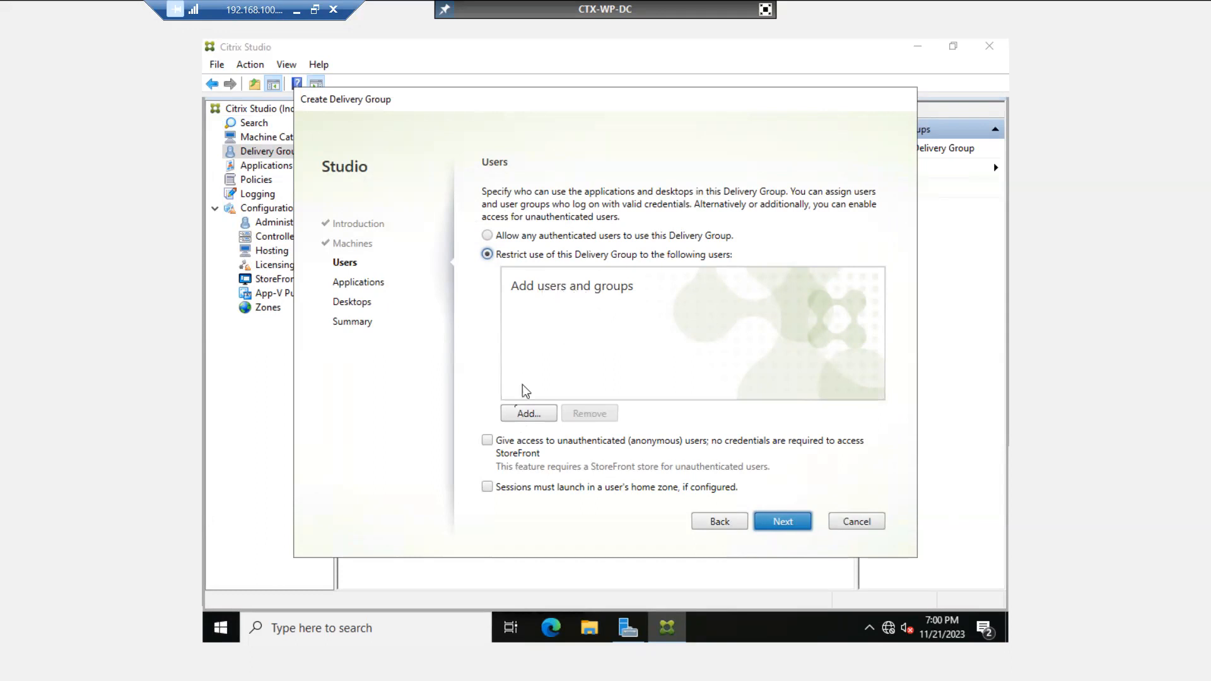
{"action": "left_click", "coordinate": [525, 414]}
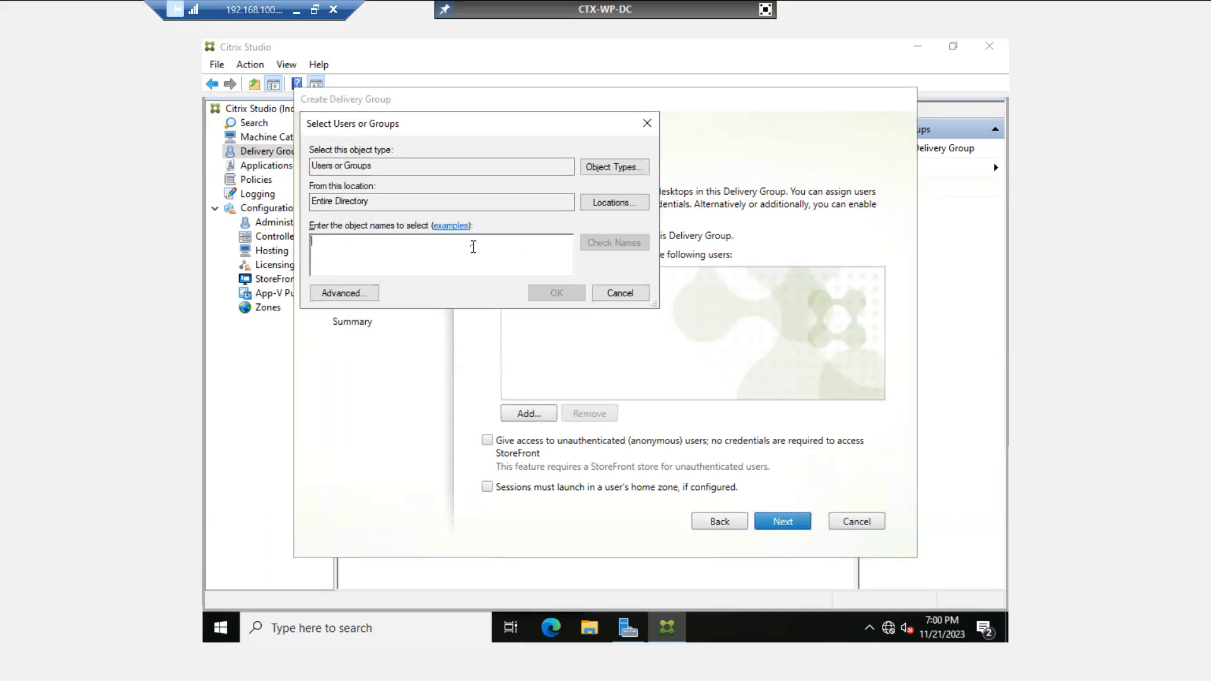
{"action": "type", "text": "test"}
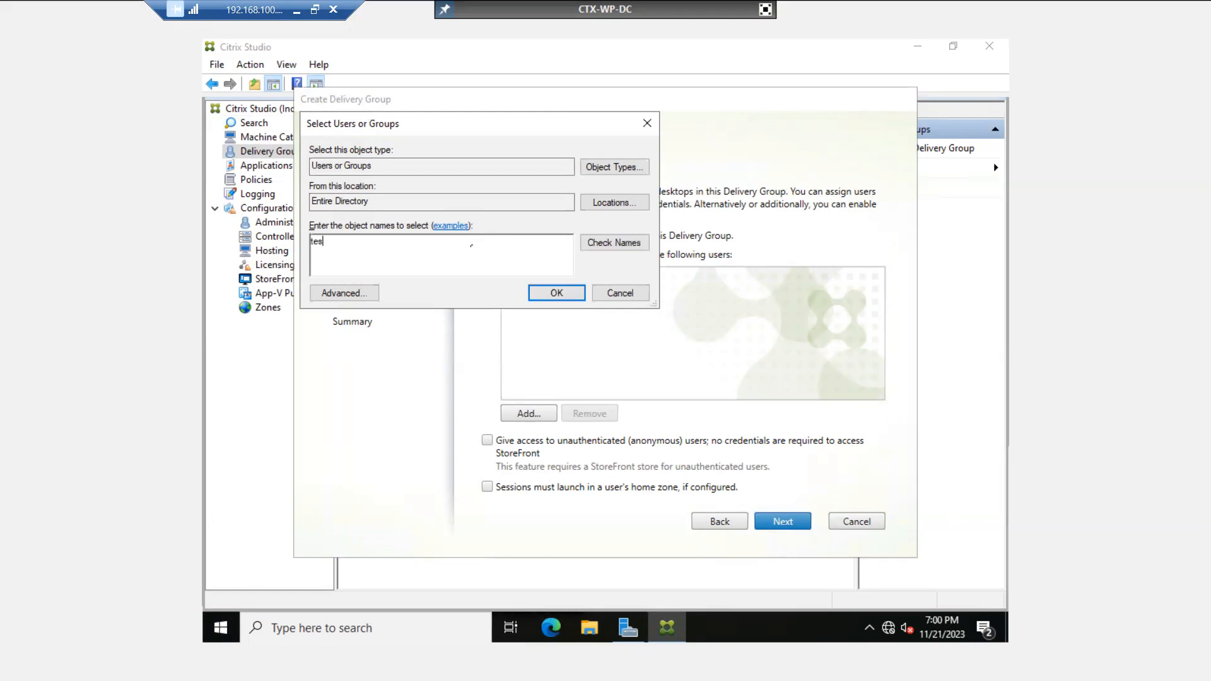
{"action": "left_click", "coordinate": [638, 242]}
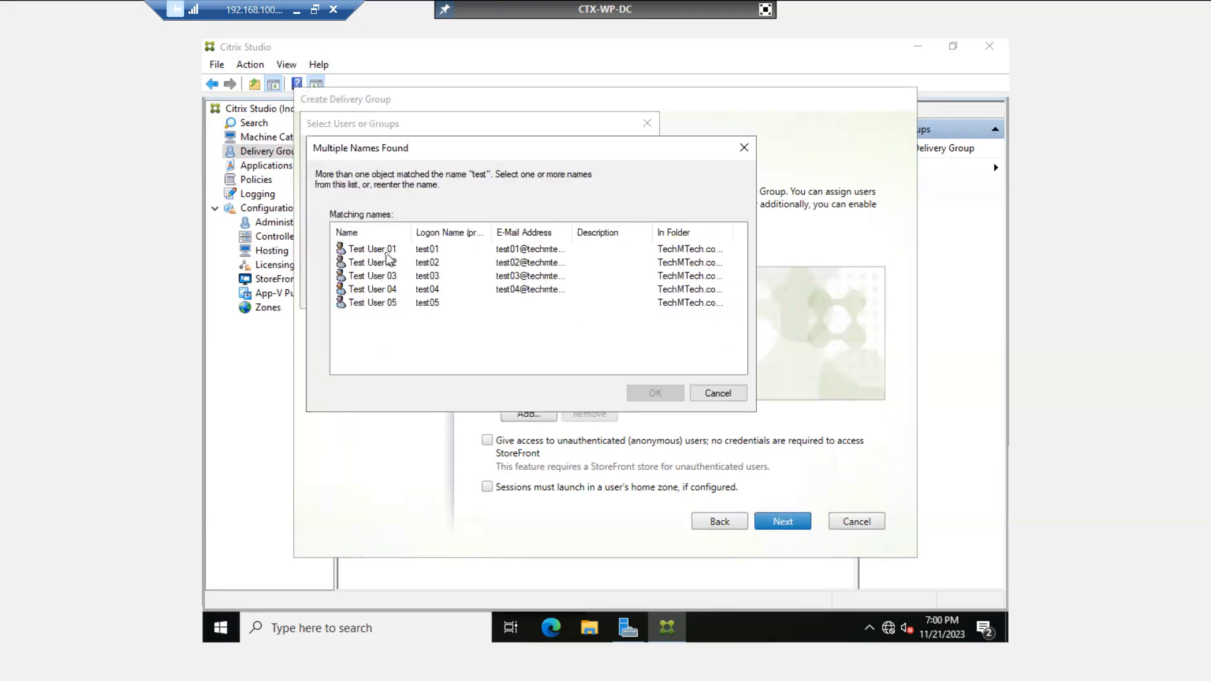
{"action": "left_click", "coordinate": [390, 250]}
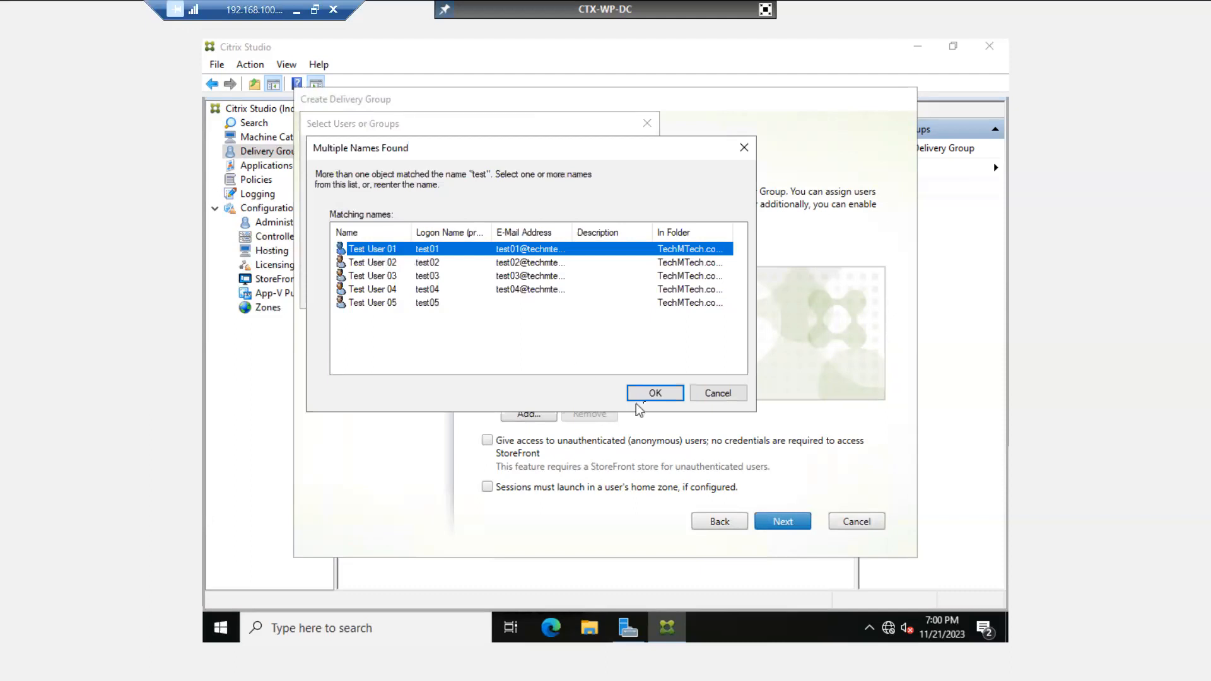
{"action": "left_click", "coordinate": [656, 393]}
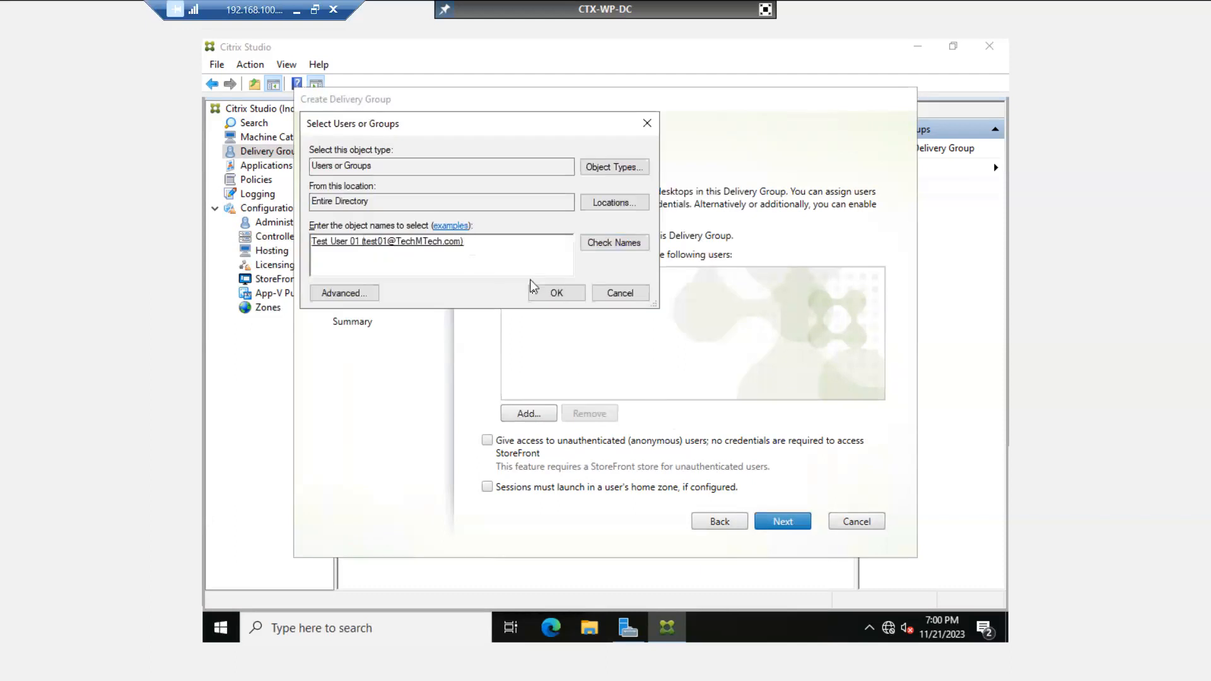
{"action": "left_click", "coordinate": [556, 293]}
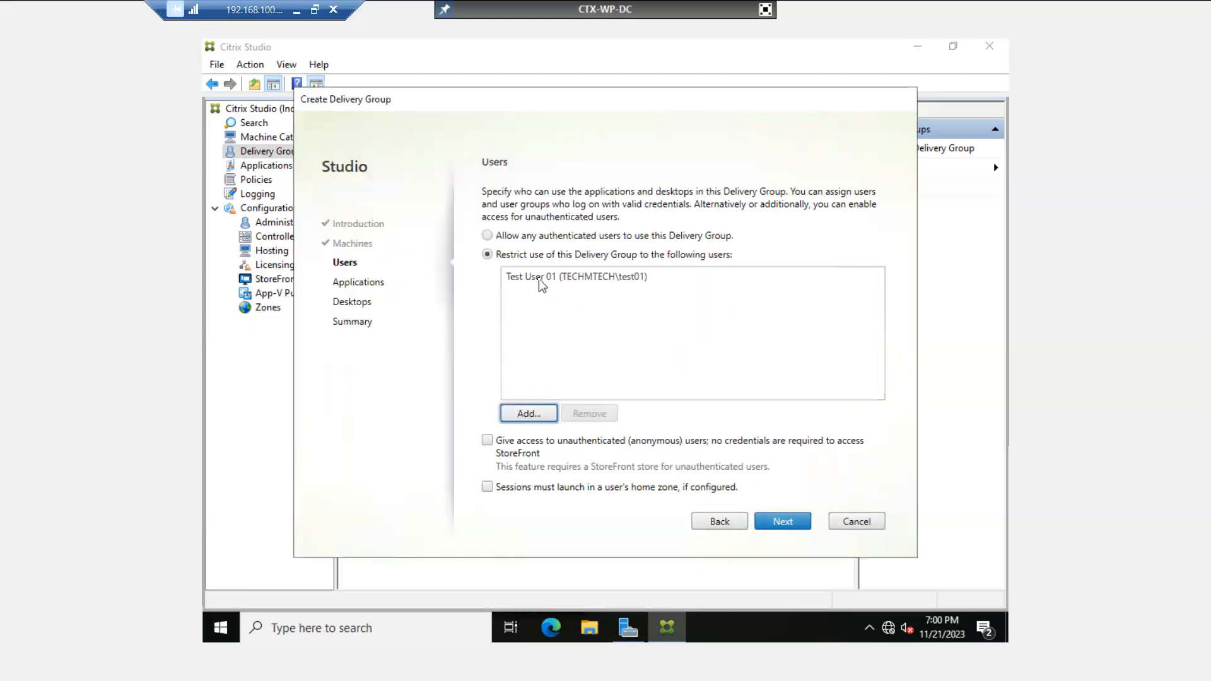
{"action": "left_click", "coordinate": [540, 282]}
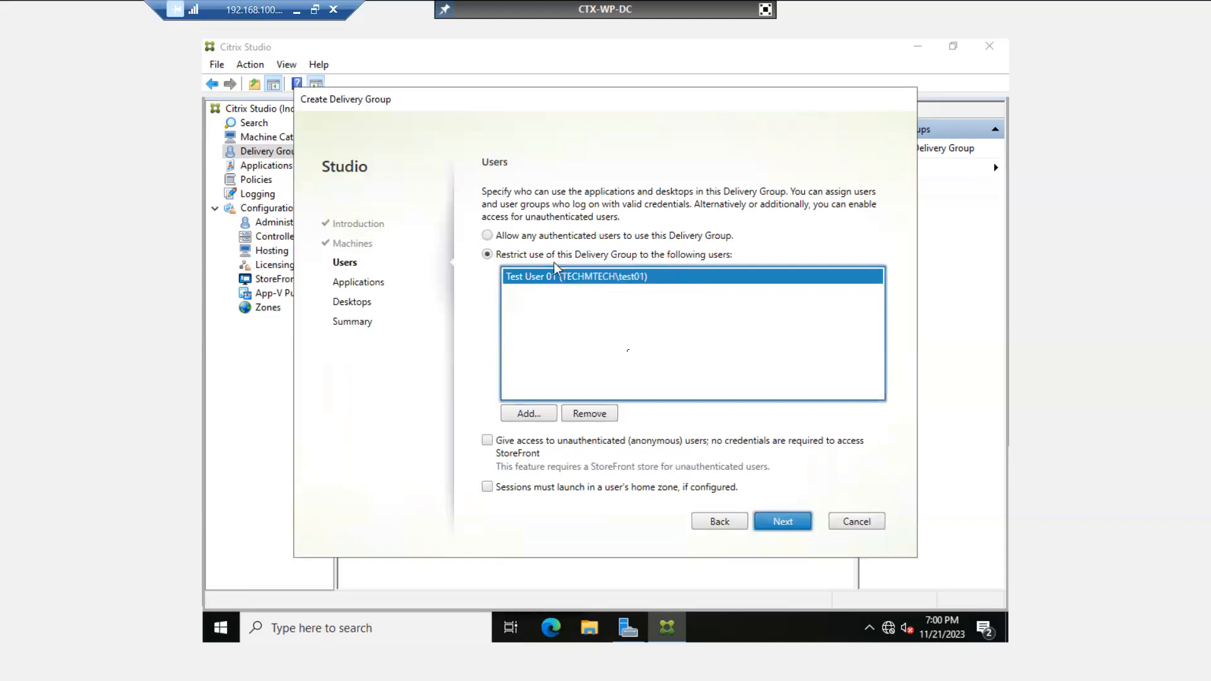
{"action": "left_click", "coordinate": [783, 521]}
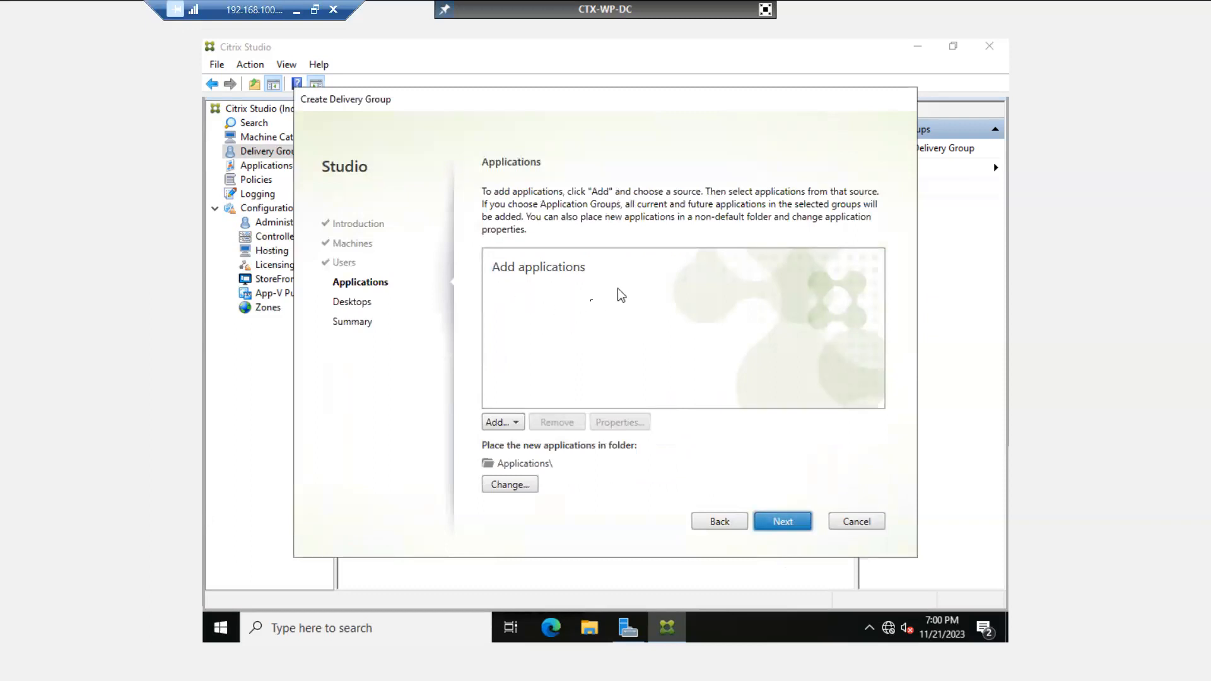
- Skip to Desktops and add a desktop named 'HR Desk' described 'For HR team'
{"action": "left_click", "coordinate": [781, 519]}
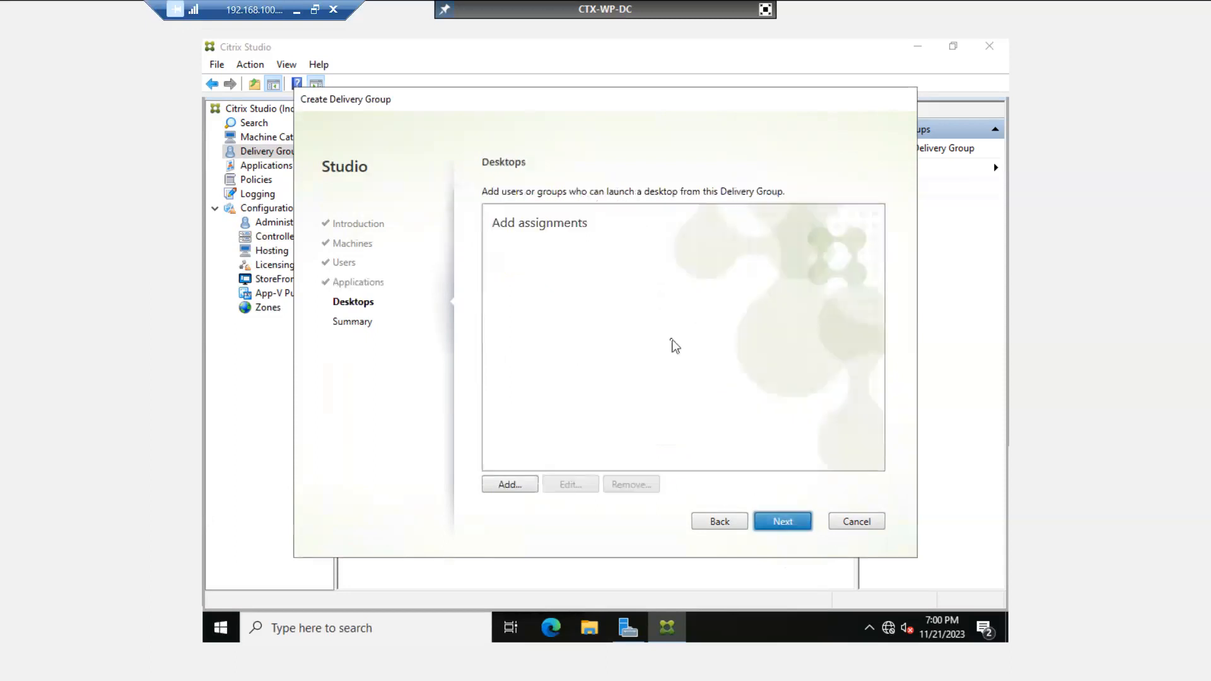
{"action": "left_click", "coordinate": [504, 485]}
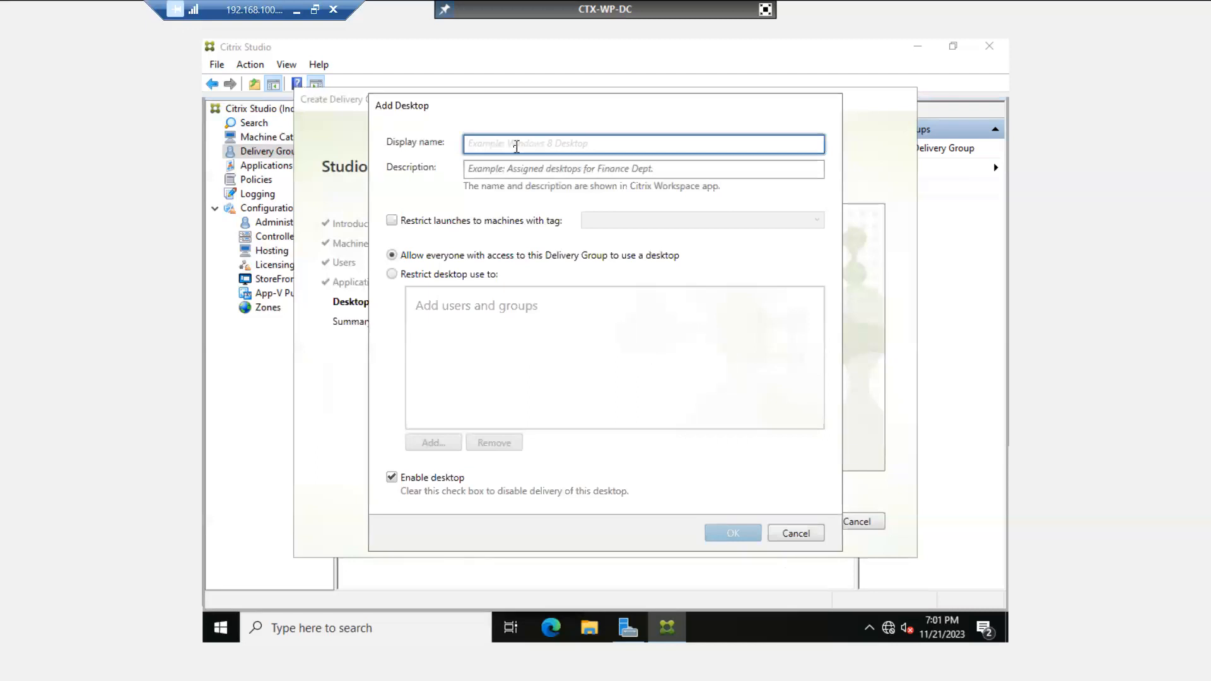
{"action": "type", "text": "H"}
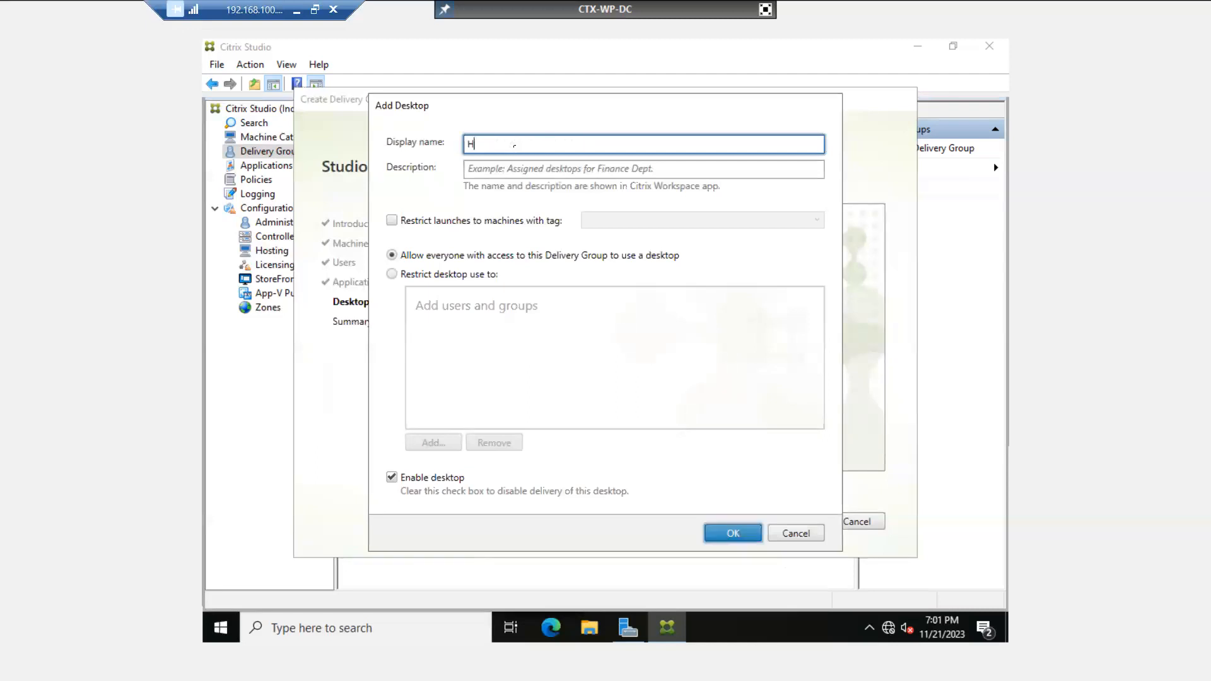
{"action": "type", "text": "R Desk"}
{"action": "left_click", "coordinate": [522, 170]}
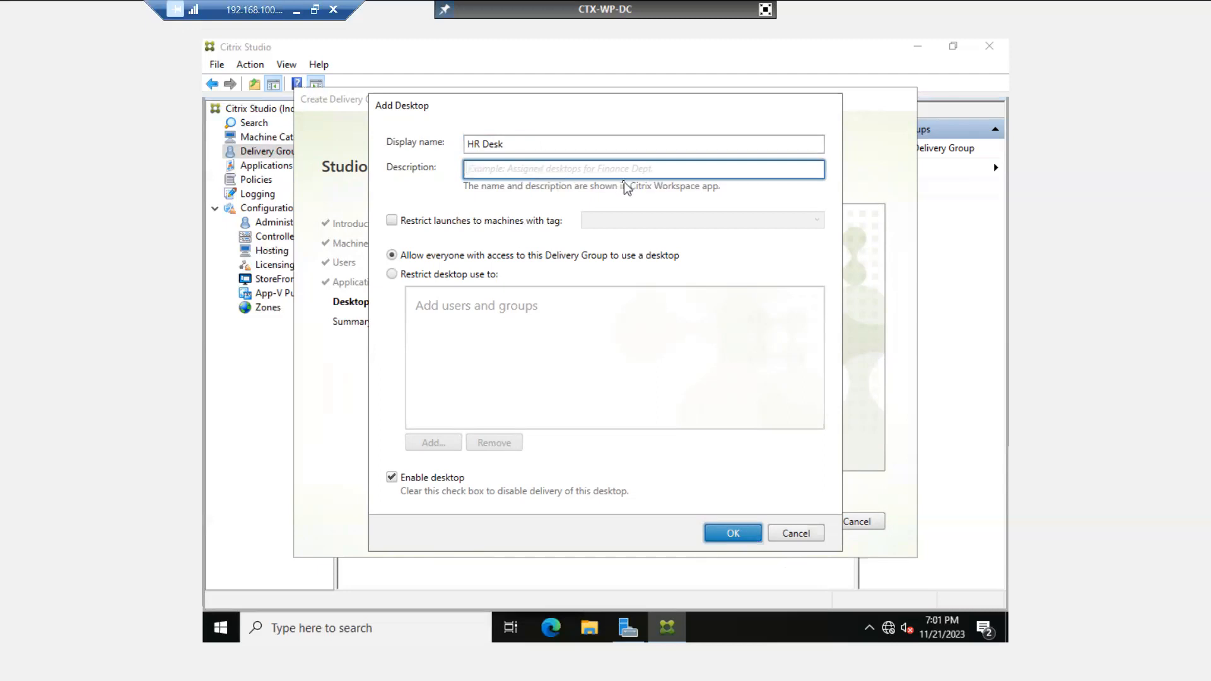
{"action": "type", "text": "For HR "}
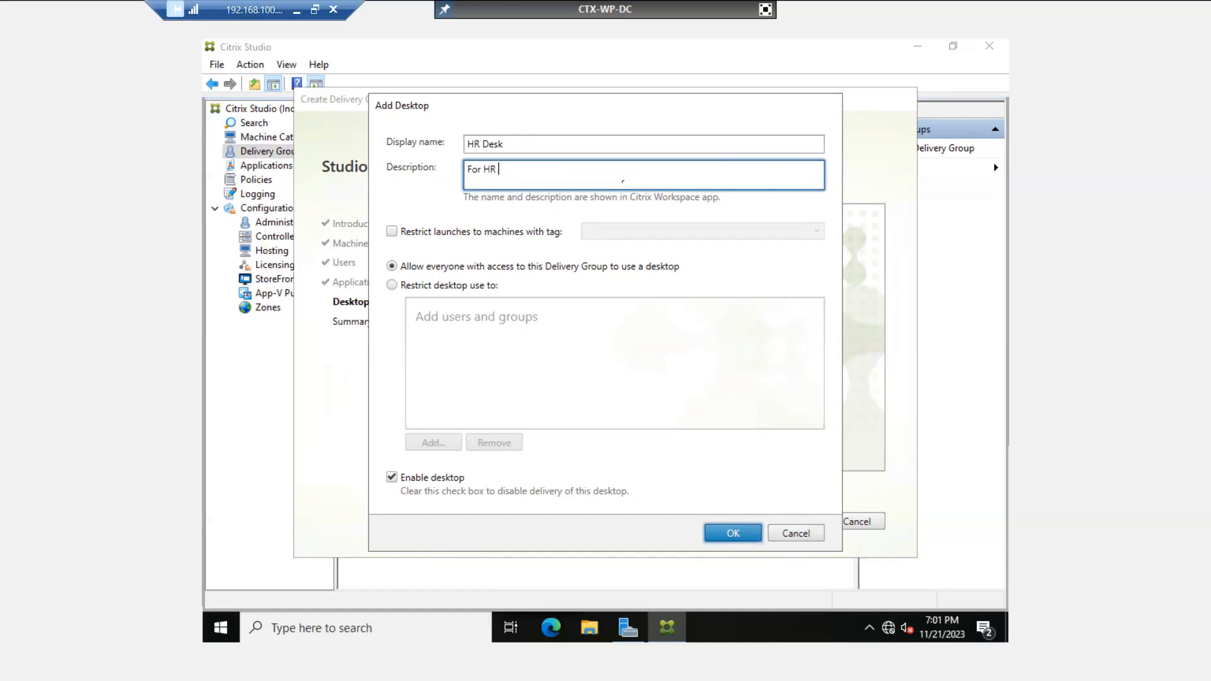
{"action": "type", "text": "team"}
- Restrict the HR Desk desktop to Test User 01
{"action": "left_click", "coordinate": [392, 285]}
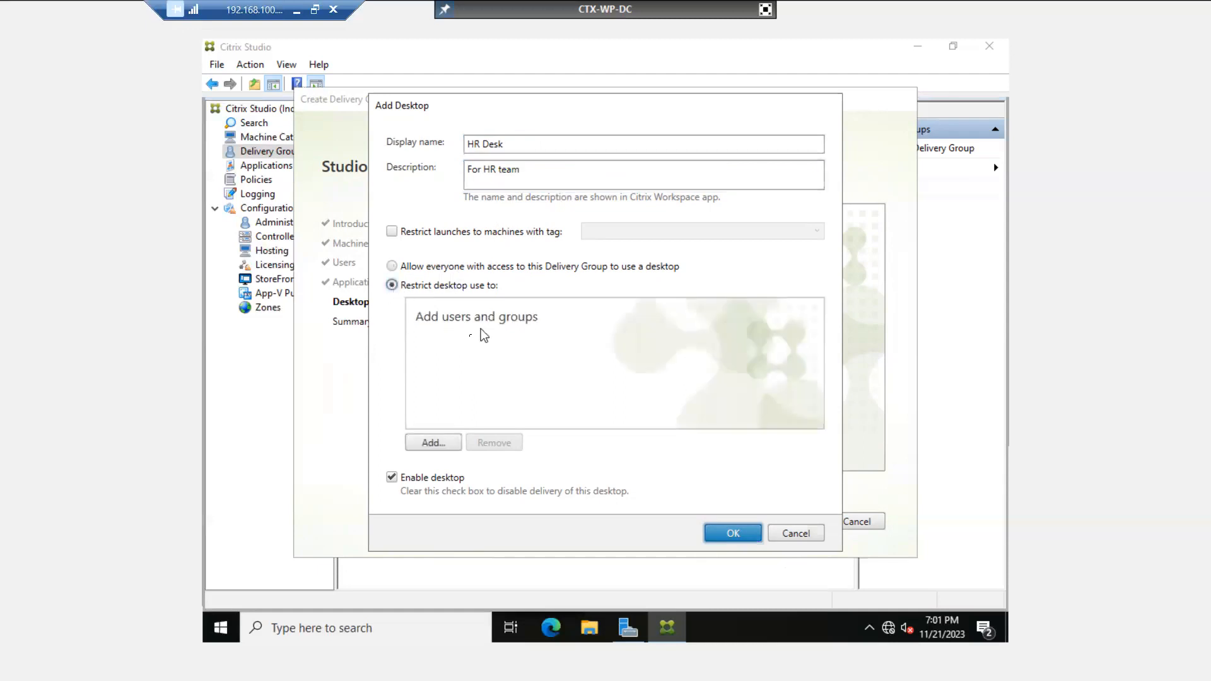
{"action": "left_click", "coordinate": [433, 442]}
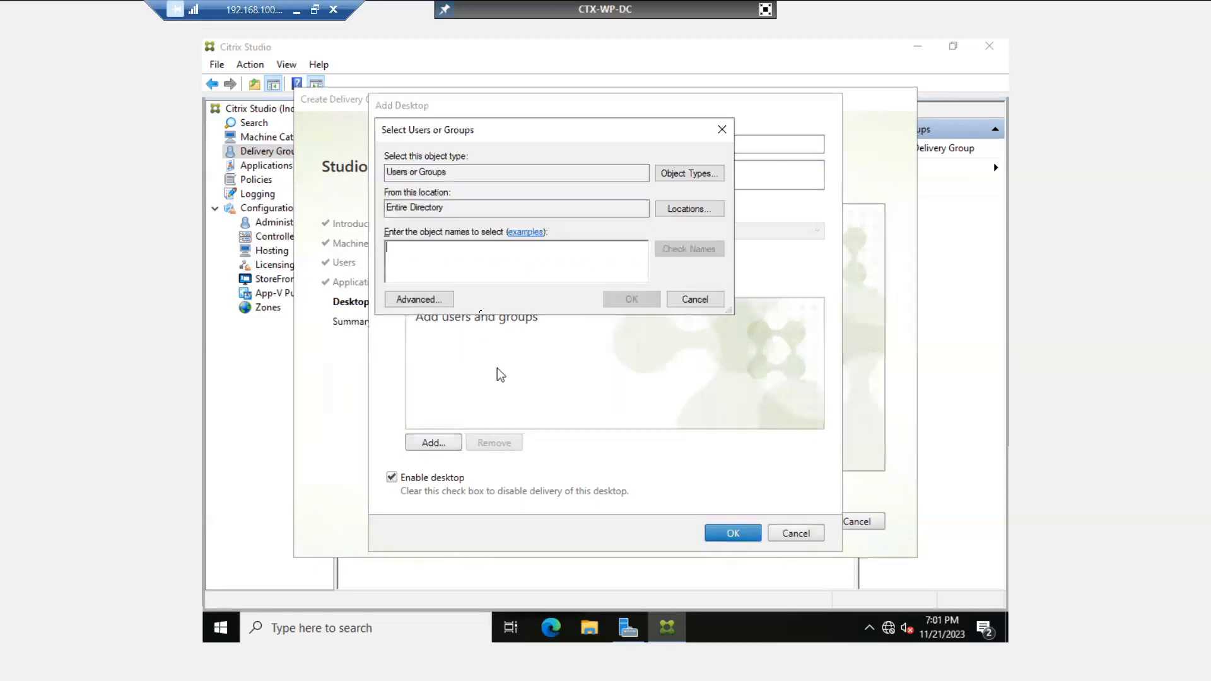
{"action": "type", "text": "test"}
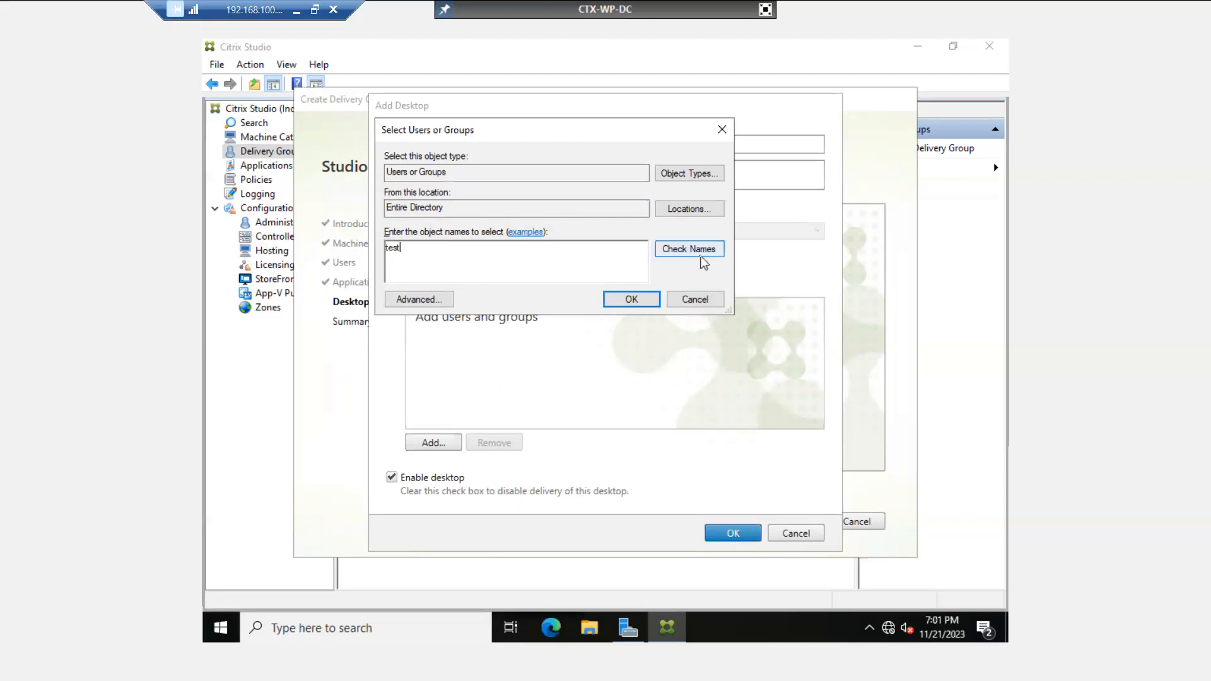
{"action": "left_click", "coordinate": [697, 253]}
{"action": "left_click", "coordinate": [465, 256]}
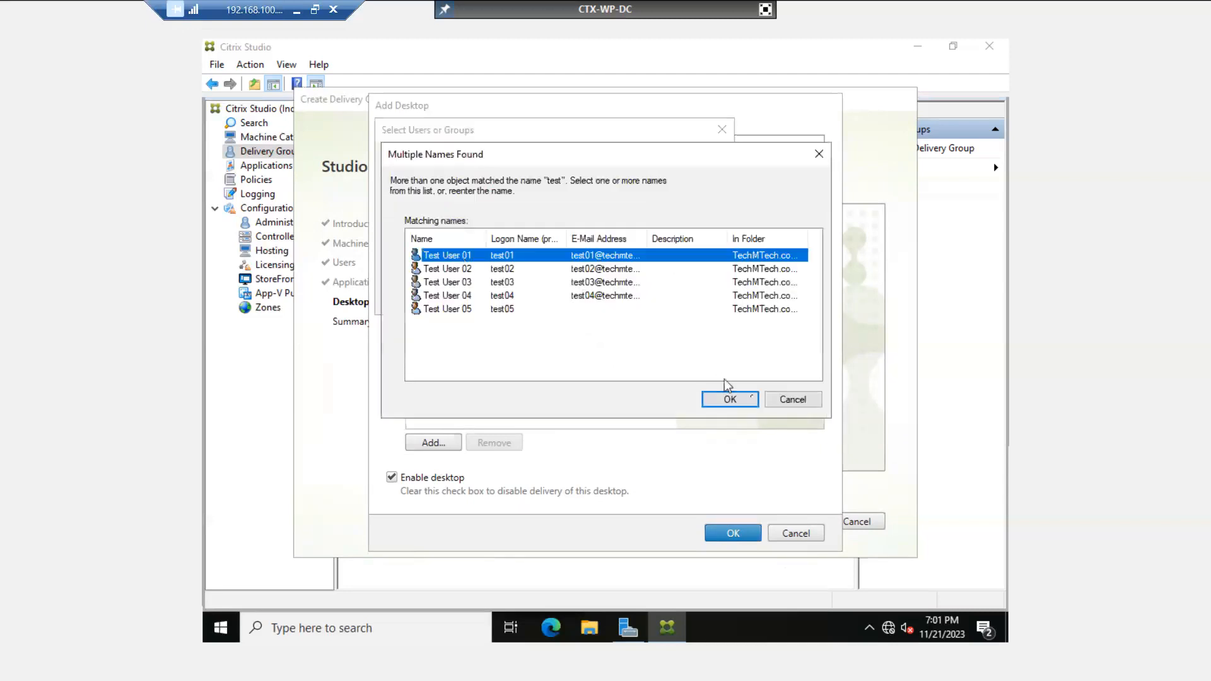
{"action": "left_click", "coordinate": [727, 399]}
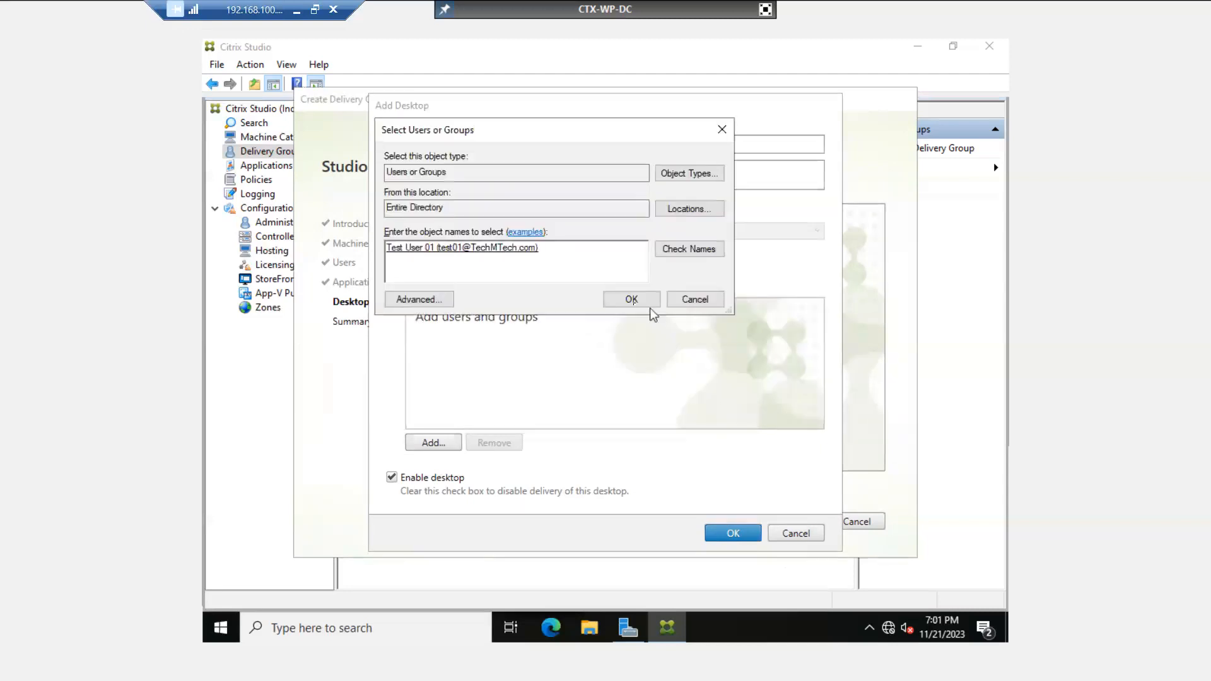
{"action": "left_click", "coordinate": [635, 303]}
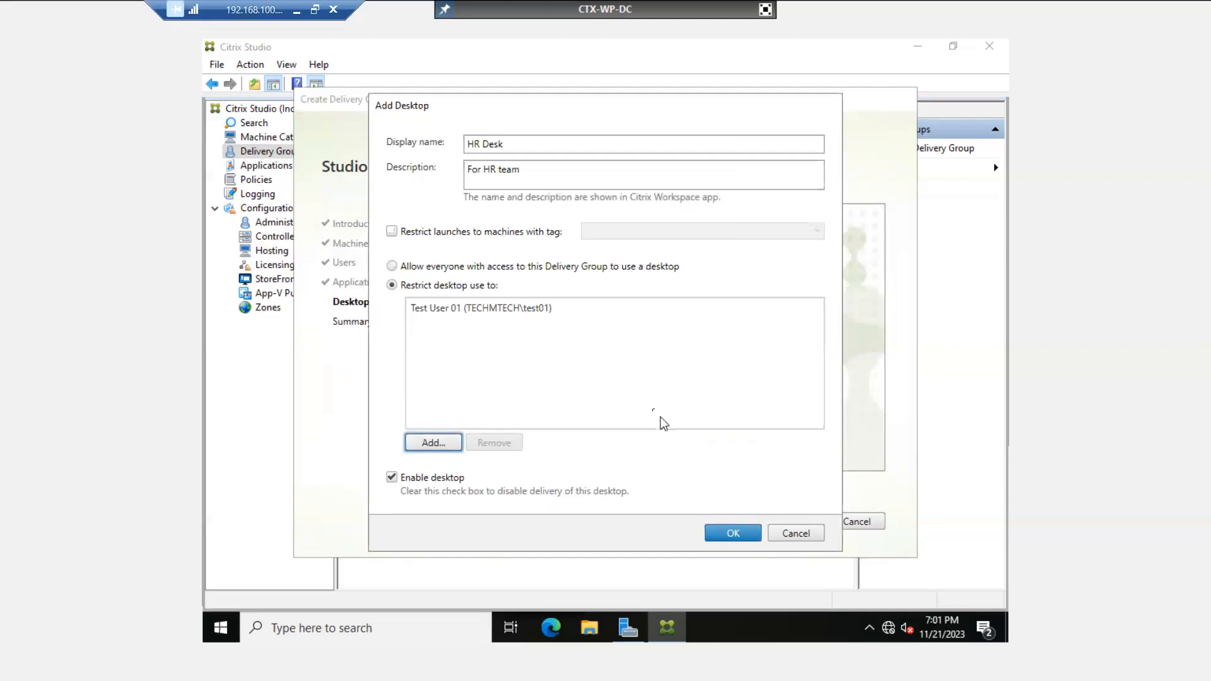
{"action": "left_click", "coordinate": [494, 313]}
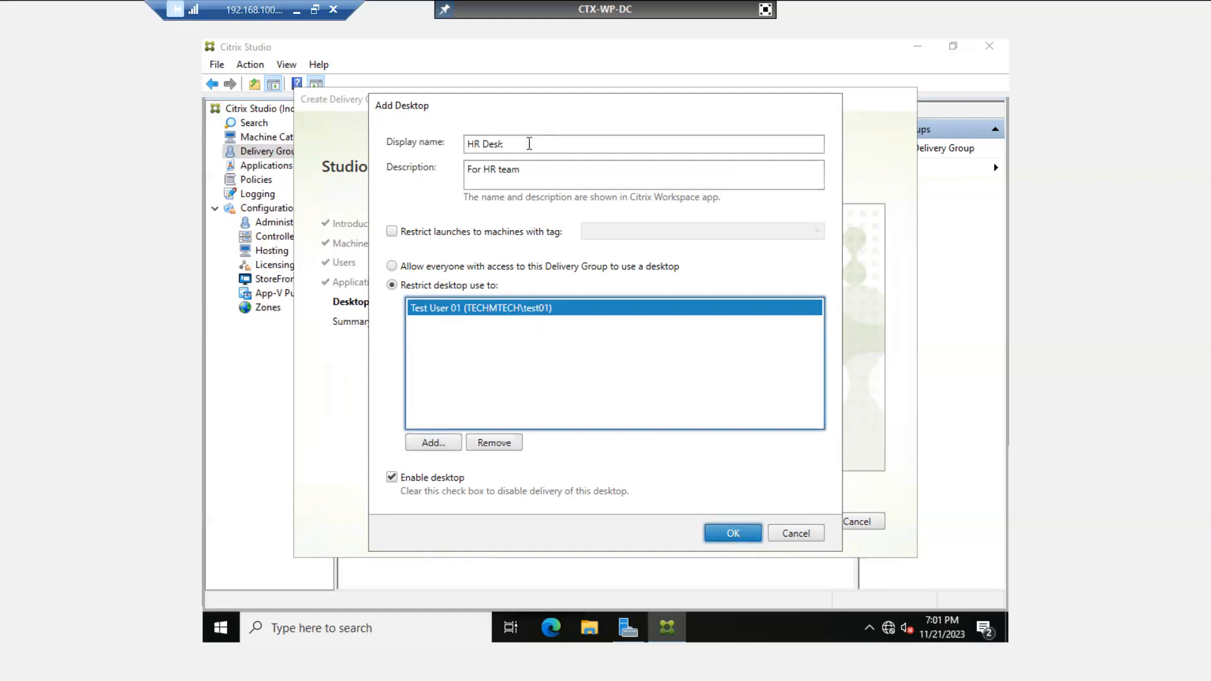
- Save the HR Desk desktop and step the wizard back toward Users
{"action": "left_click_drag", "start_coordinate": [530, 144], "coordinate": [469, 147]}
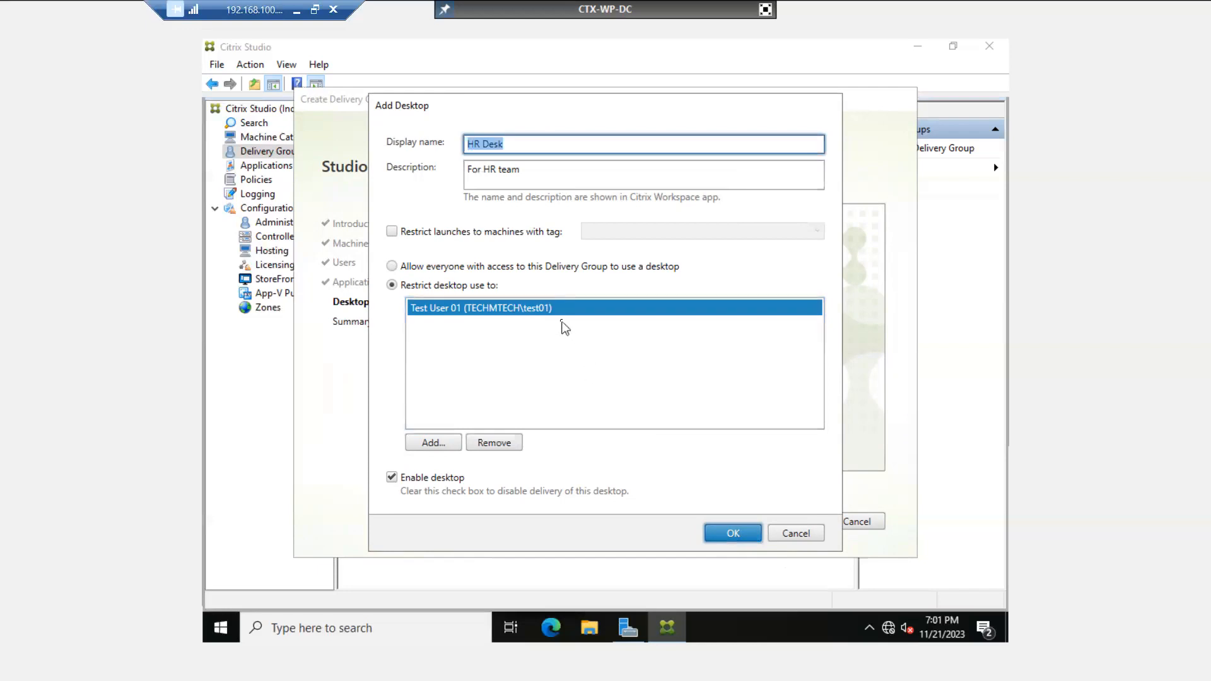
{"action": "left_click", "coordinate": [723, 534]}
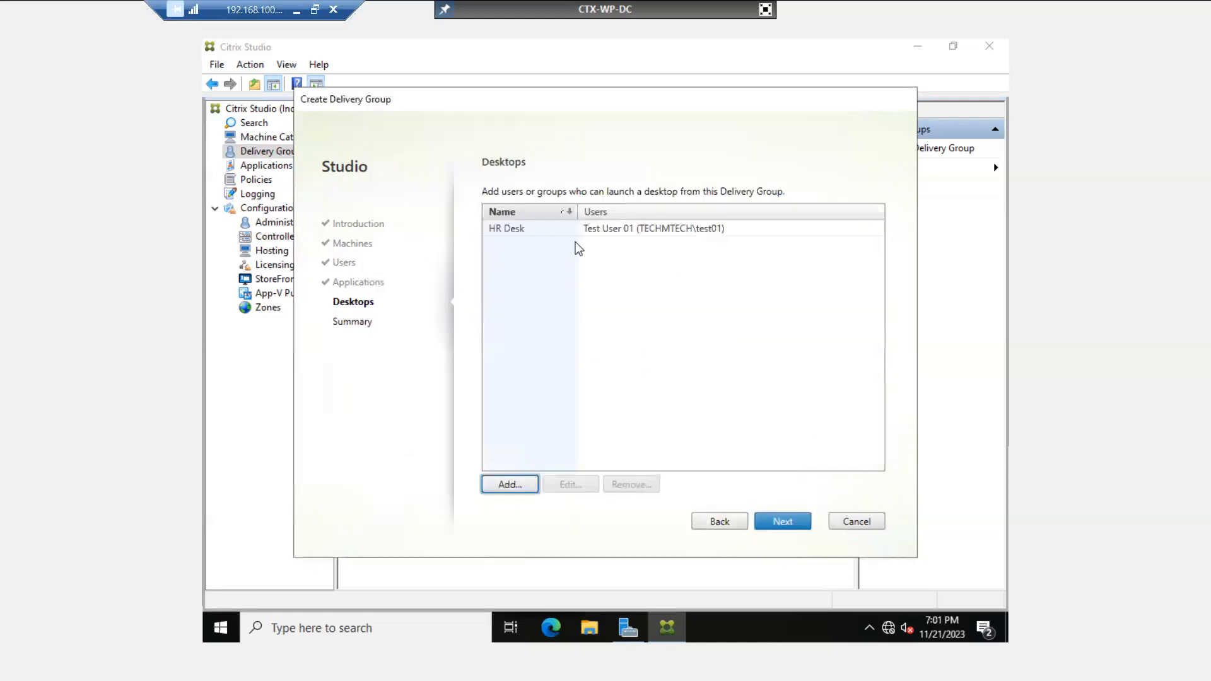
{"action": "left_click", "coordinate": [513, 231]}
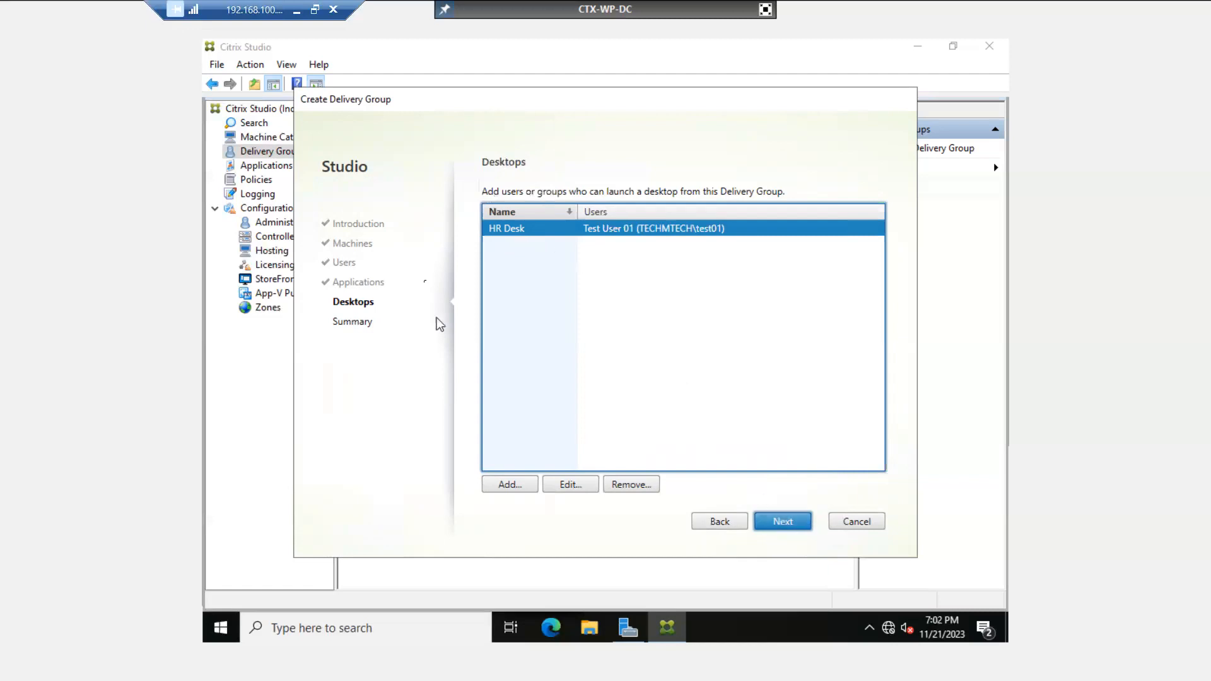
{"action": "left_click", "coordinate": [706, 523]}
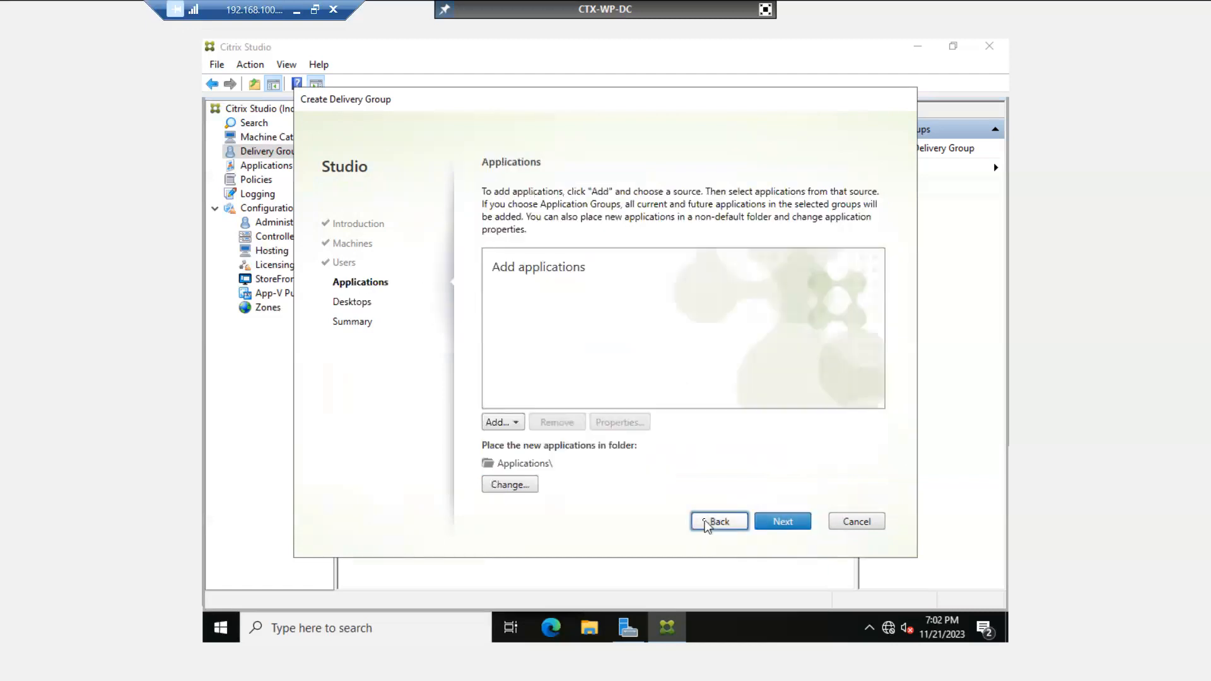
{"action": "left_click", "coordinate": [708, 523]}
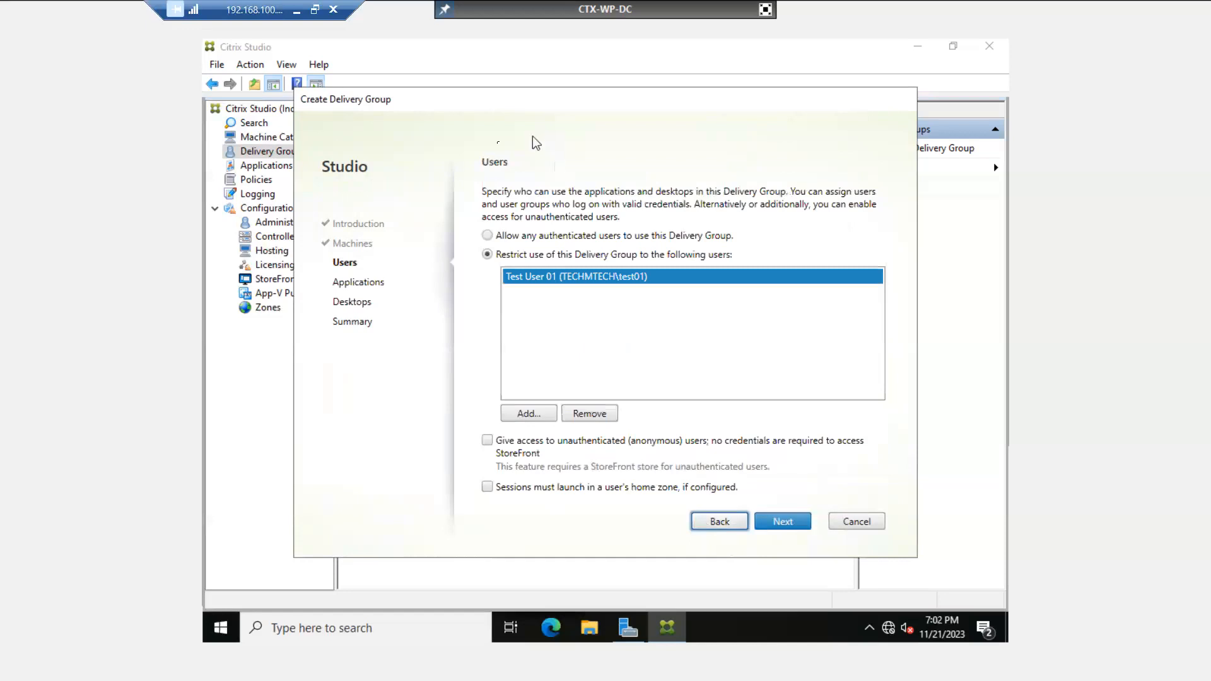
- Add Test User 02 to the Delivery Group's restricted users
{"action": "left_click", "coordinate": [528, 414]}
{"action": "type", "text": "tres"}
{"action": "key", "text": "BackSpace"}
{"action": "key", "text": "BackSpace"}
{"action": "key", "text": "BackSpace"}
{"action": "key", "text": "BackSpace"}
{"action": "type", "text": "es"}
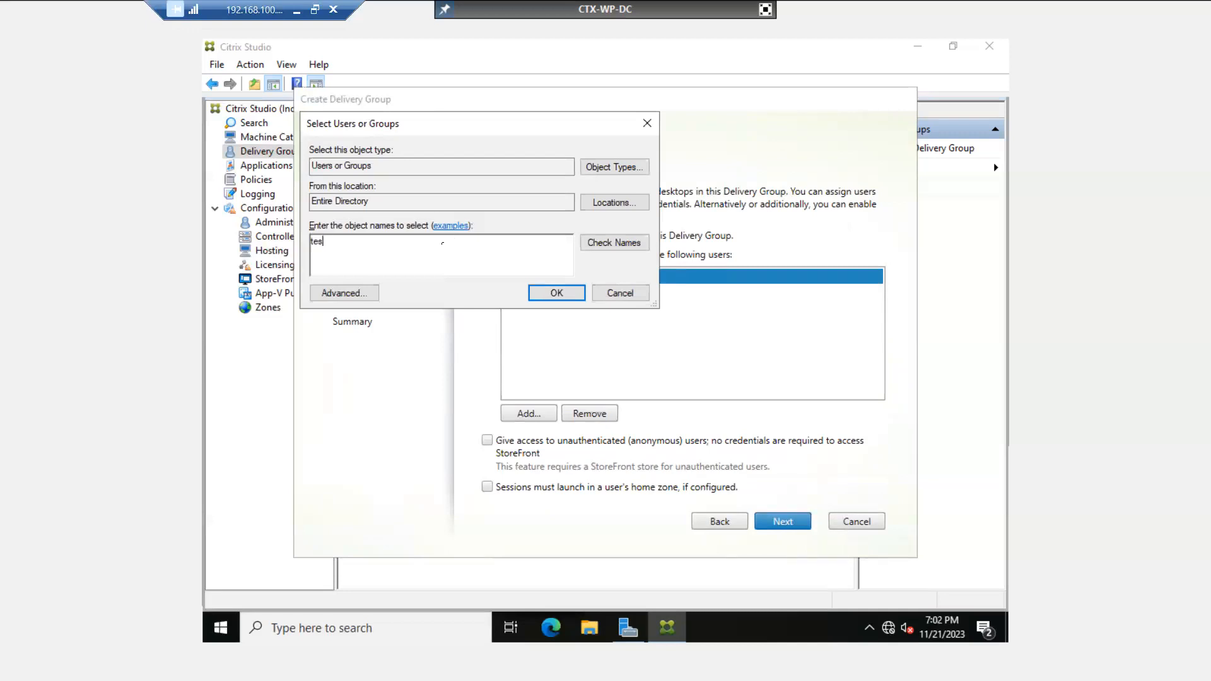
{"action": "type", "text": "t"}
{"action": "left_click", "coordinate": [629, 246]}
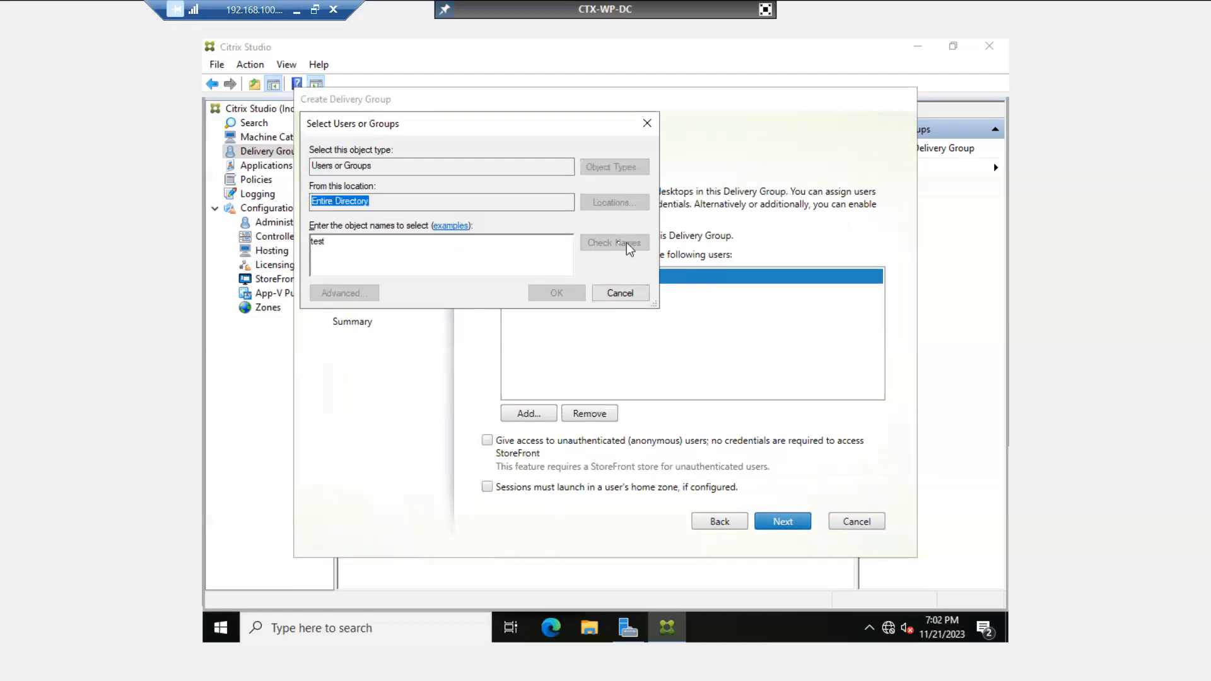
{"action": "left_click", "coordinate": [370, 263]}
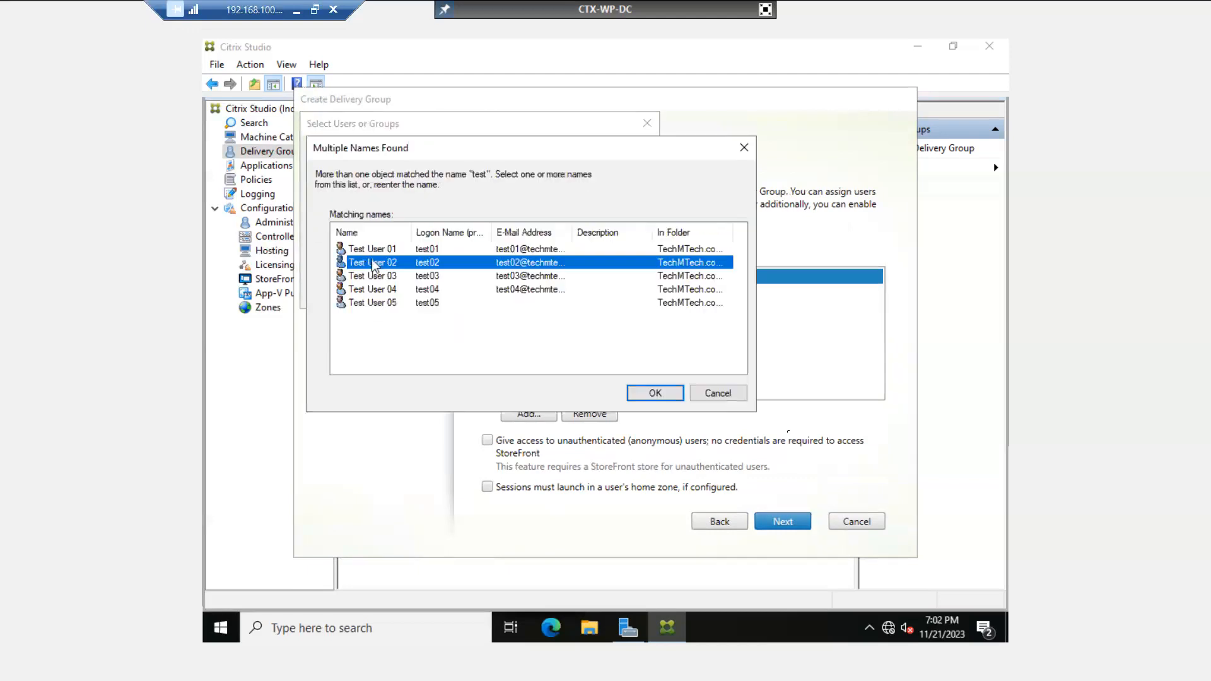
{"action": "left_click", "coordinate": [655, 393]}
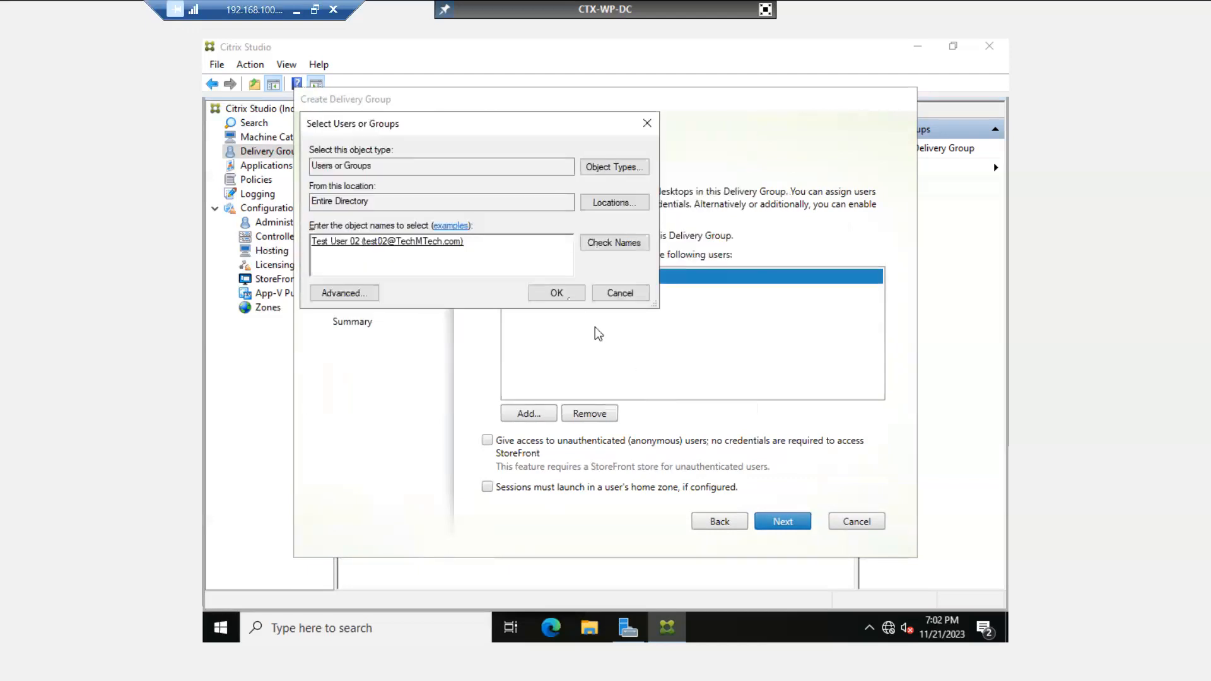
{"action": "left_click", "coordinate": [557, 294]}
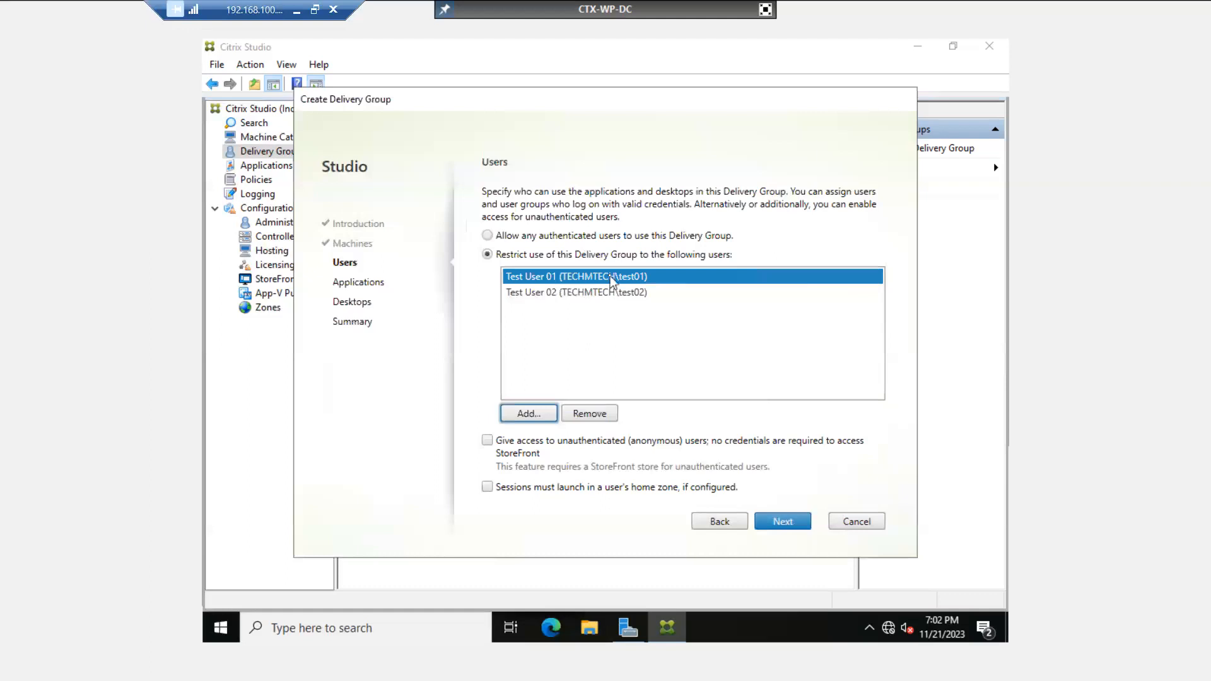
- Advance to Summary, name the Delivery Group 'HR Team', and finish
{"action": "left_click", "coordinate": [774, 522]}
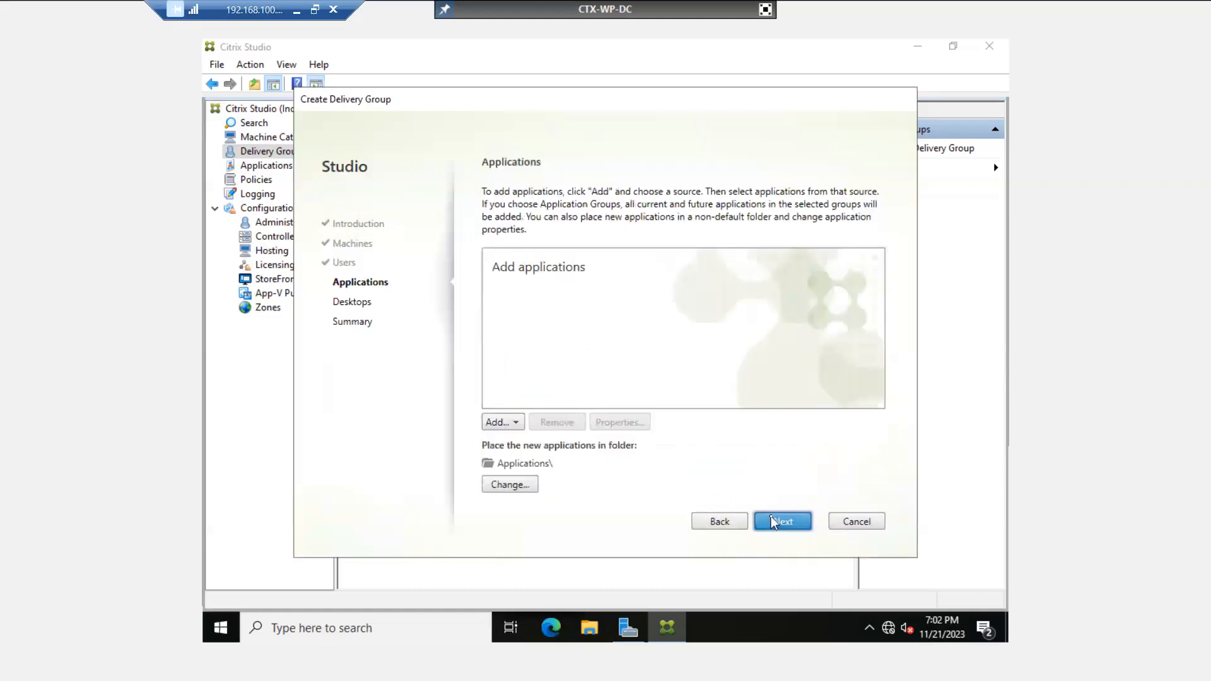
{"action": "left_click", "coordinate": [774, 521]}
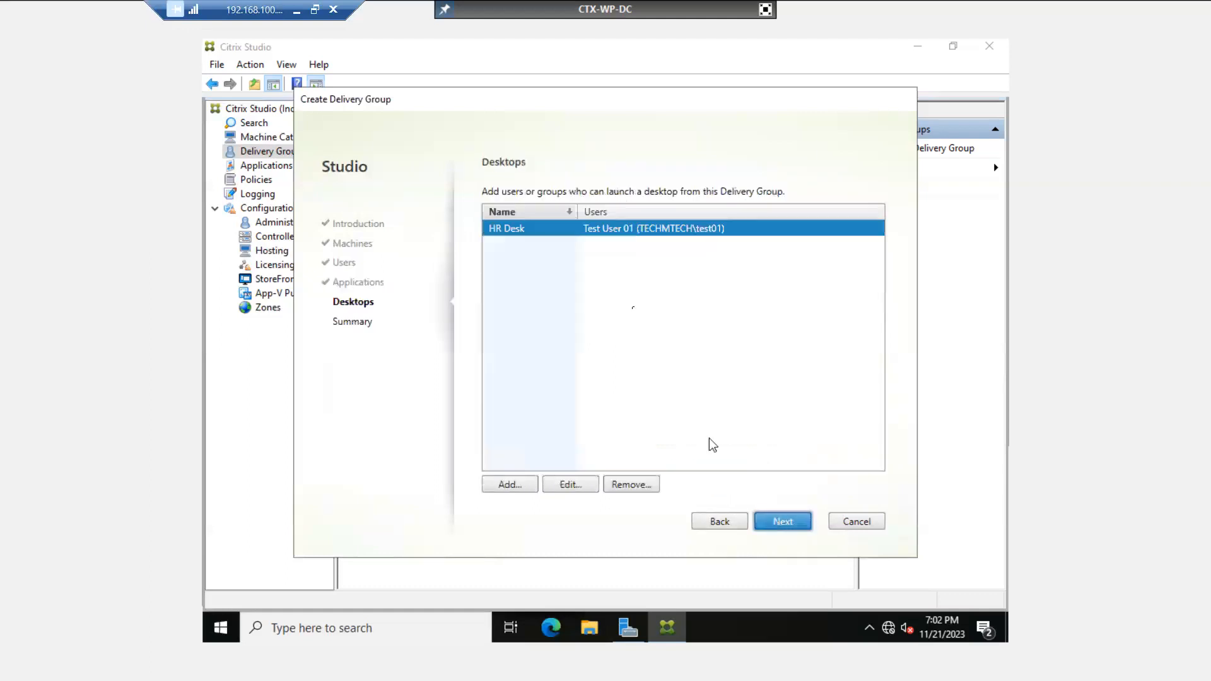
{"action": "left_click", "coordinate": [685, 234]}
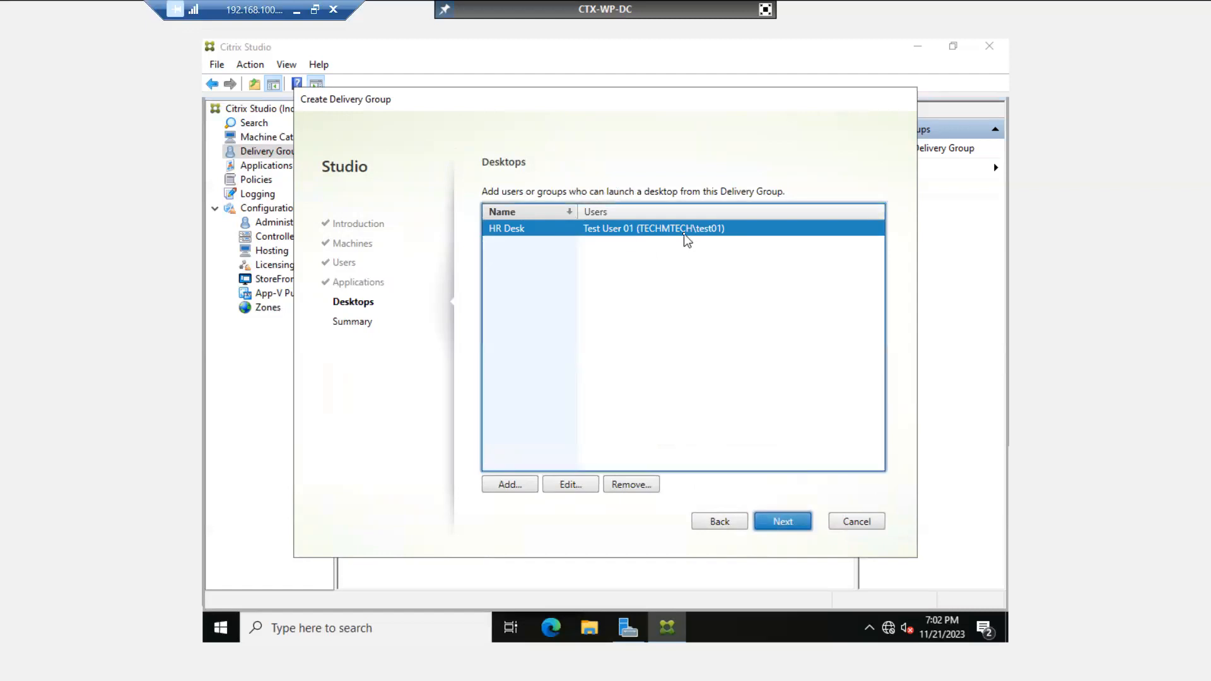
{"action": "left_click", "coordinate": [781, 522]}
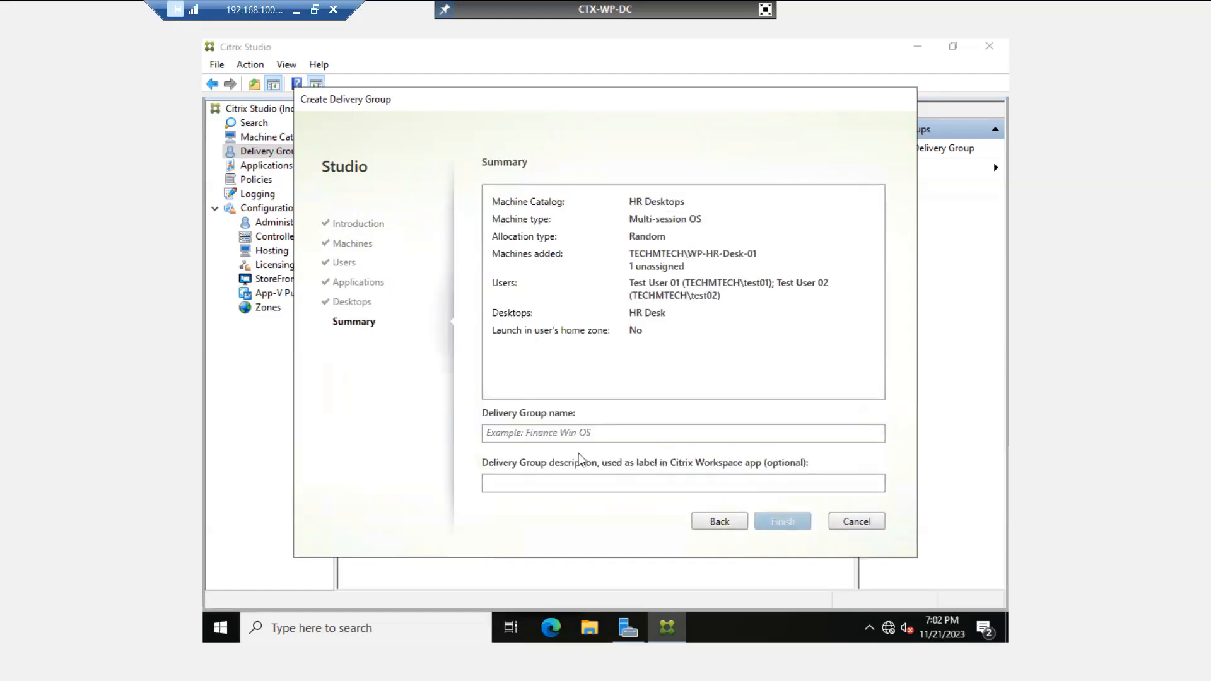
{"action": "left_click", "coordinate": [587, 435]}
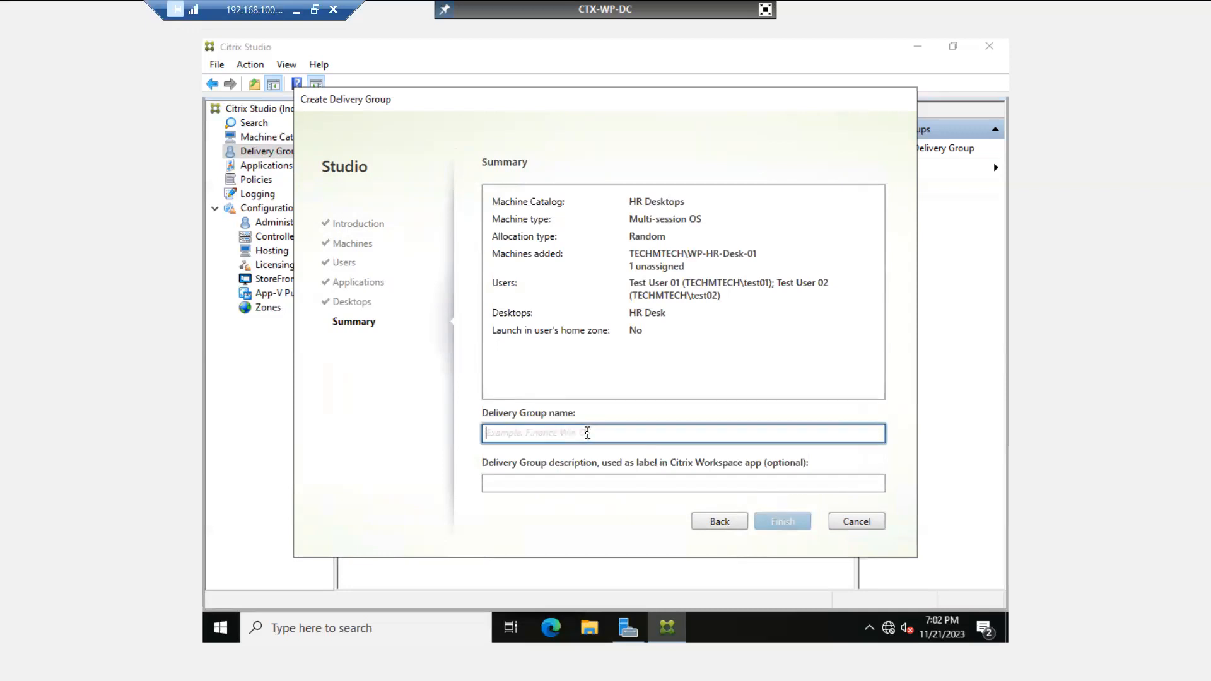
{"action": "type", "text": "HR"}
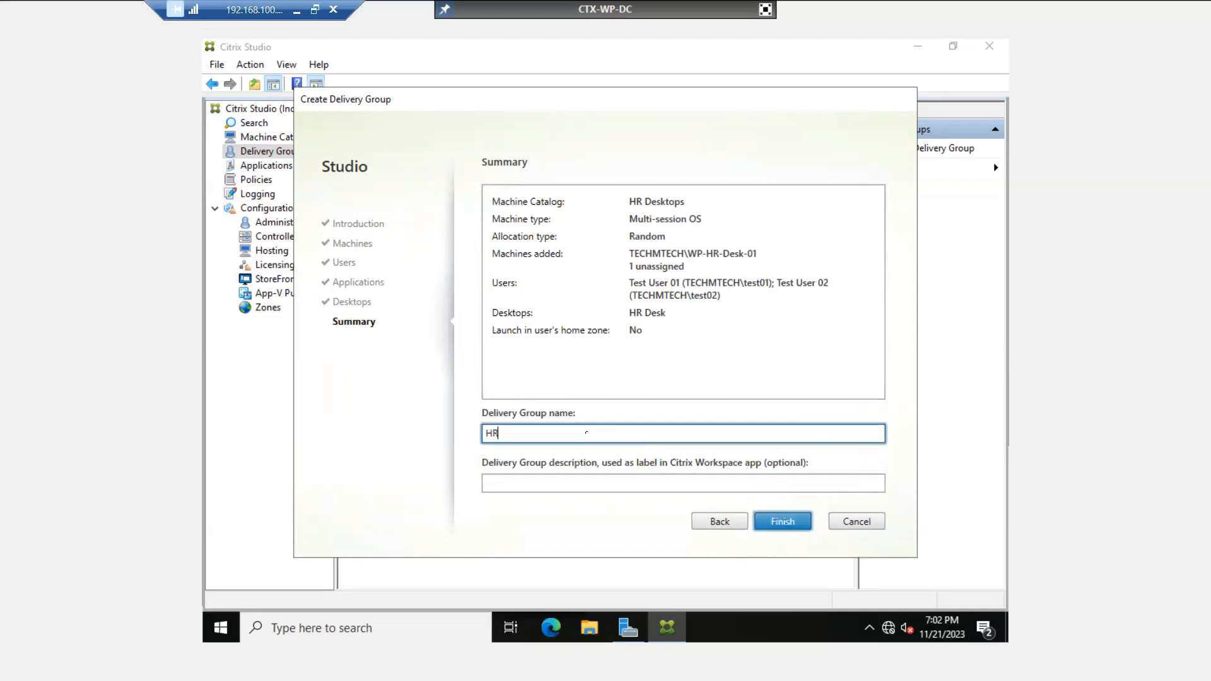
{"action": "type", "text": " Team"}
{"action": "left_click", "coordinate": [779, 523]}
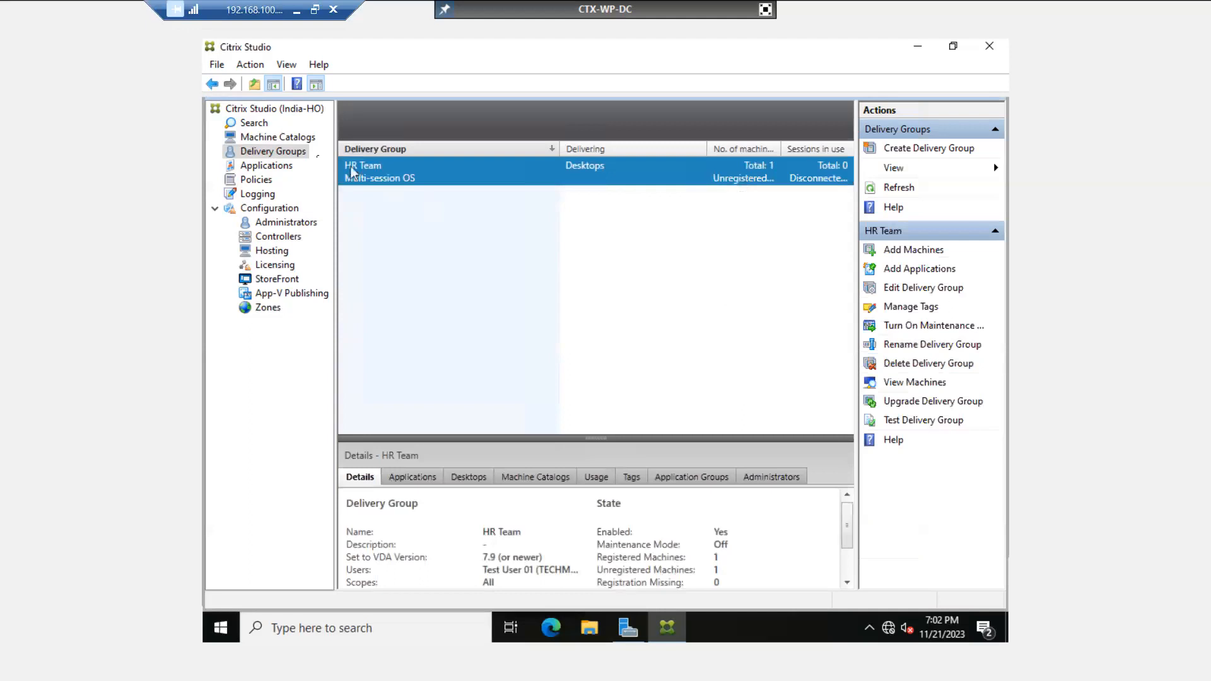
- Refresh the Delivery Groups list via Machine Catalogs, then exit the full-screen console
{"action": "left_click", "coordinate": [292, 139]}
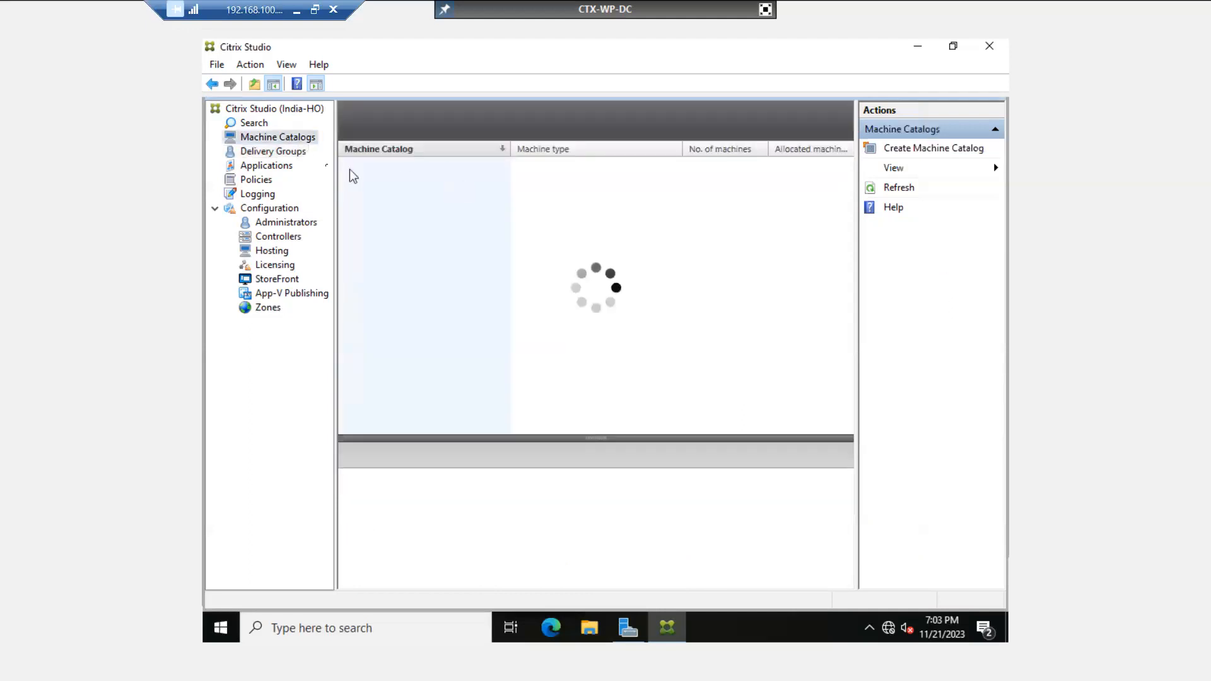
{"action": "left_click", "coordinate": [280, 153]}
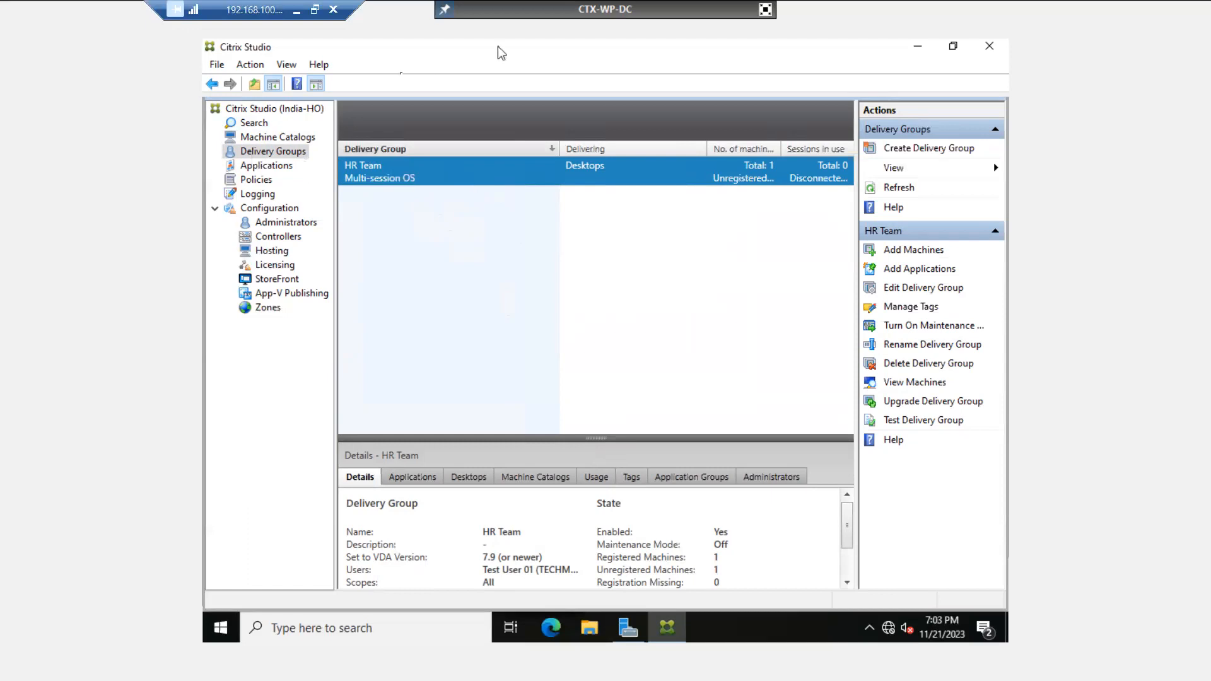
{"action": "left_click", "coordinate": [765, 12]}
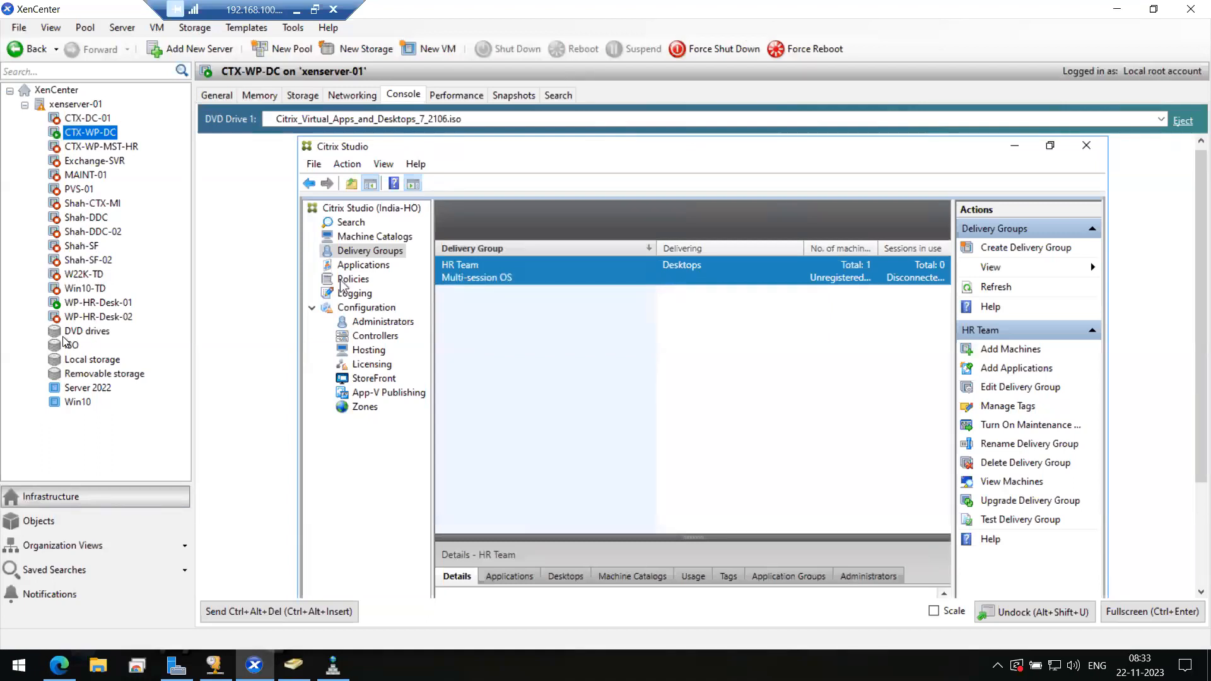
- Quick-create a new VM from the Server 2022 template
{"action": "left_click", "coordinate": [96, 388]}
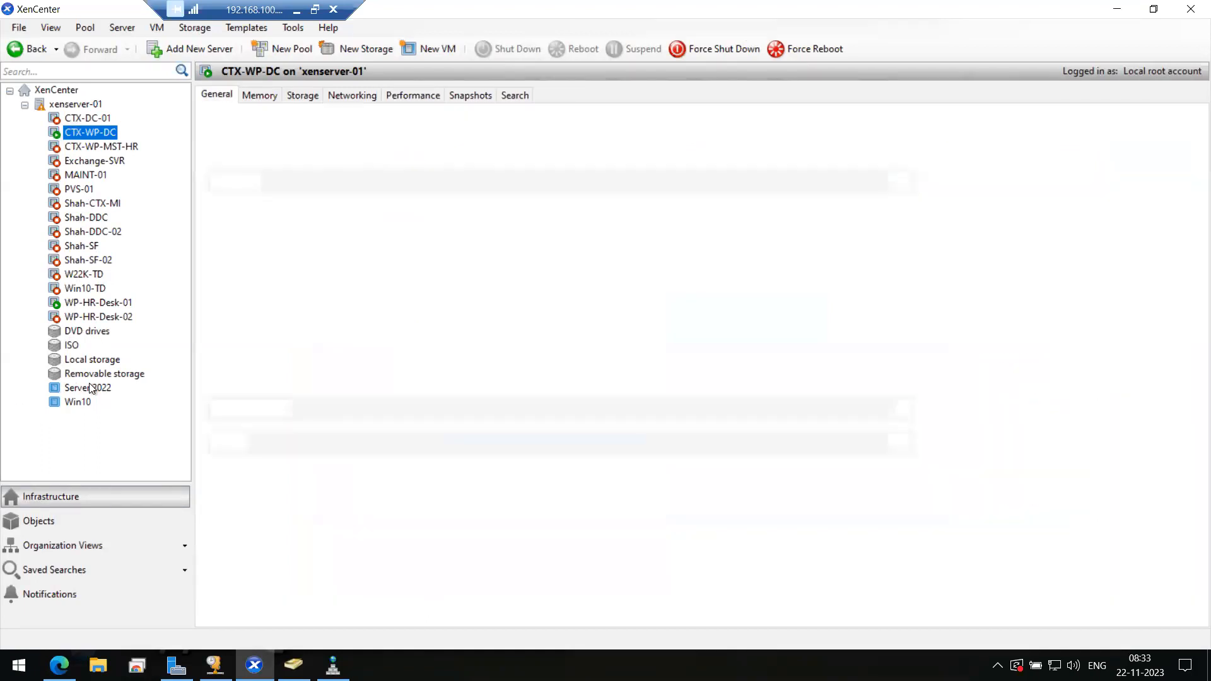
{"action": "right_click", "coordinate": [98, 391]}
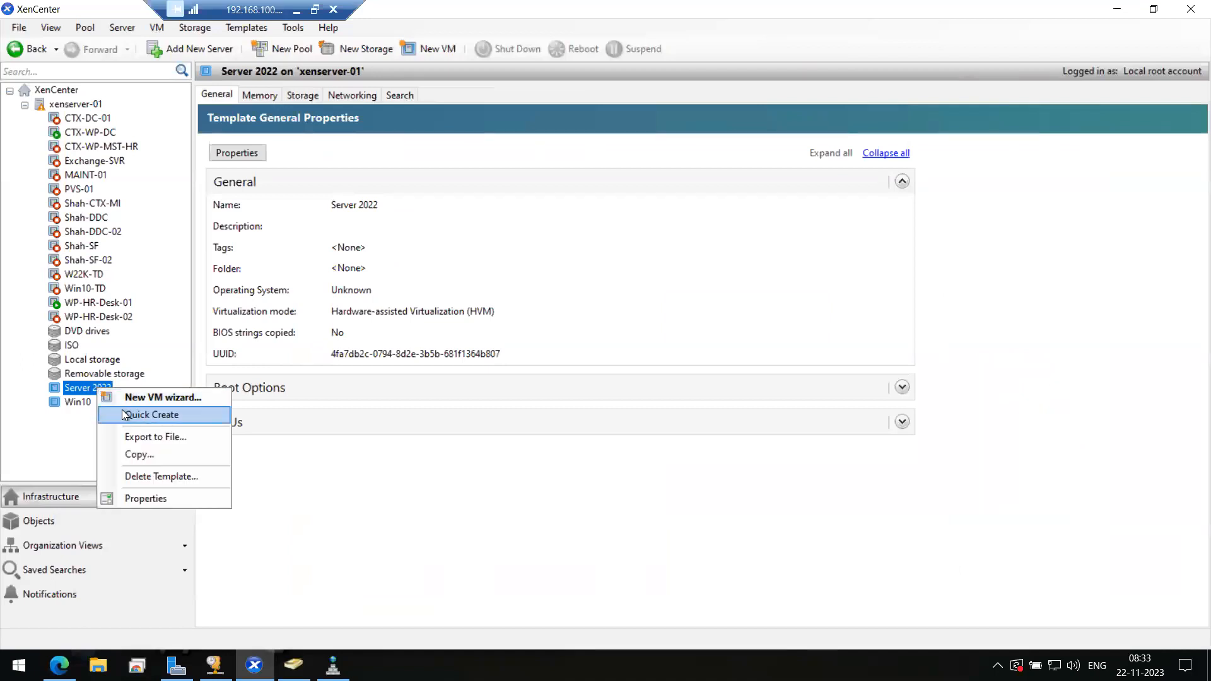
{"action": "left_click", "coordinate": [146, 414]}
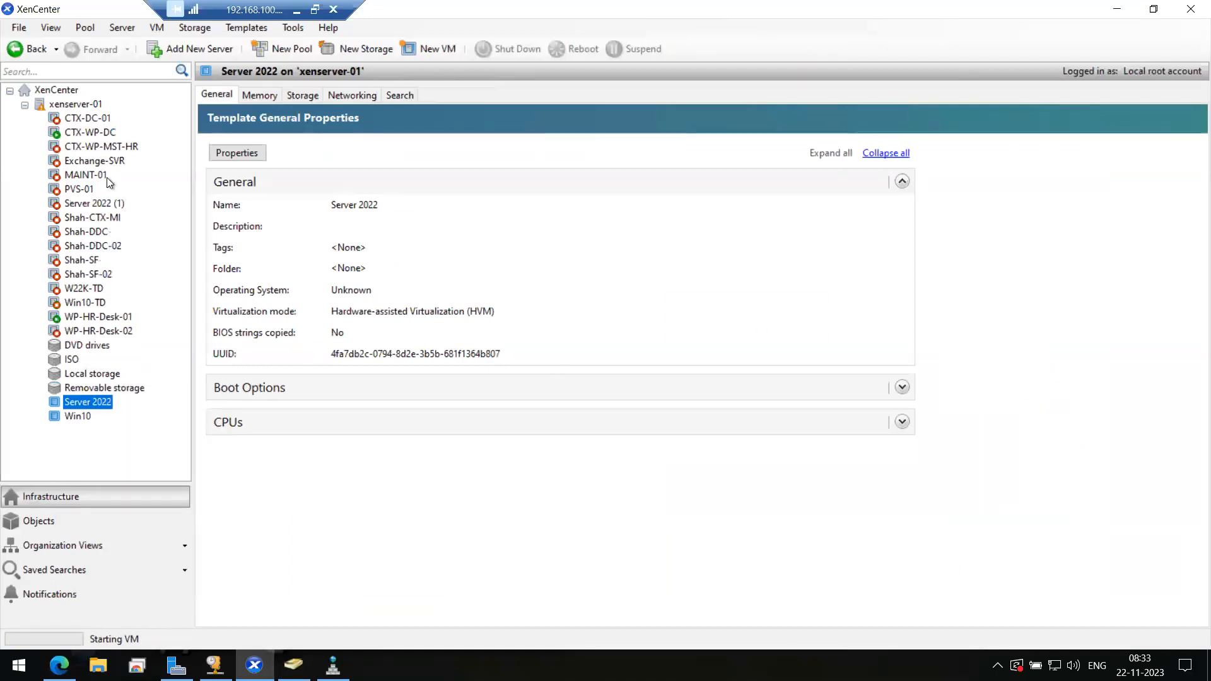
- Rename the new Server 2022 (1) VM to CTX-WP-SF in its Properties
{"action": "left_click", "coordinate": [70, 203]}
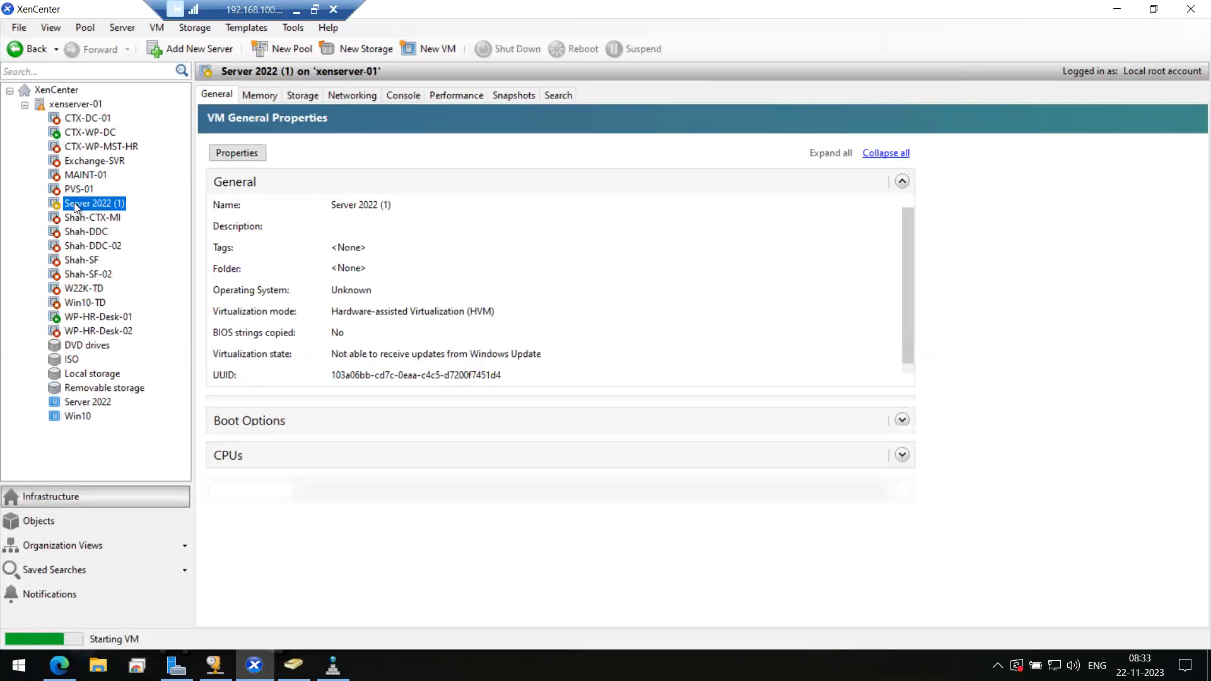
{"action": "right_click", "coordinate": [76, 203]}
{"action": "left_click", "coordinate": [120, 311]}
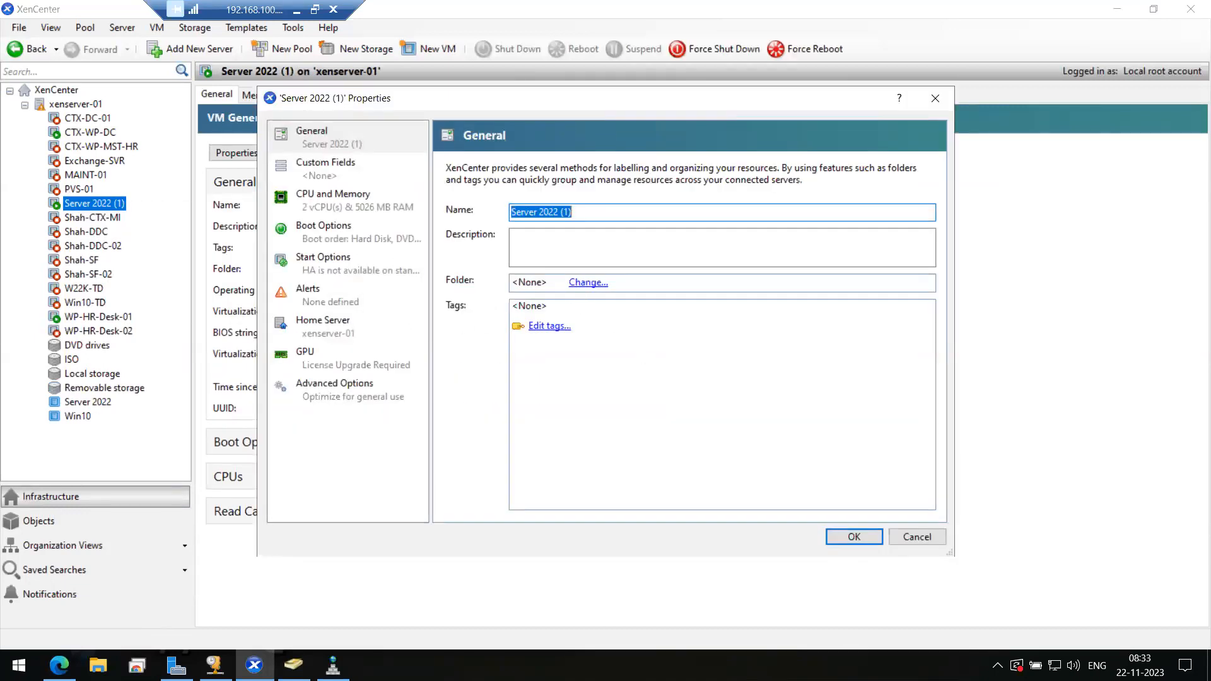
{"action": "type", "text": "CTX"}
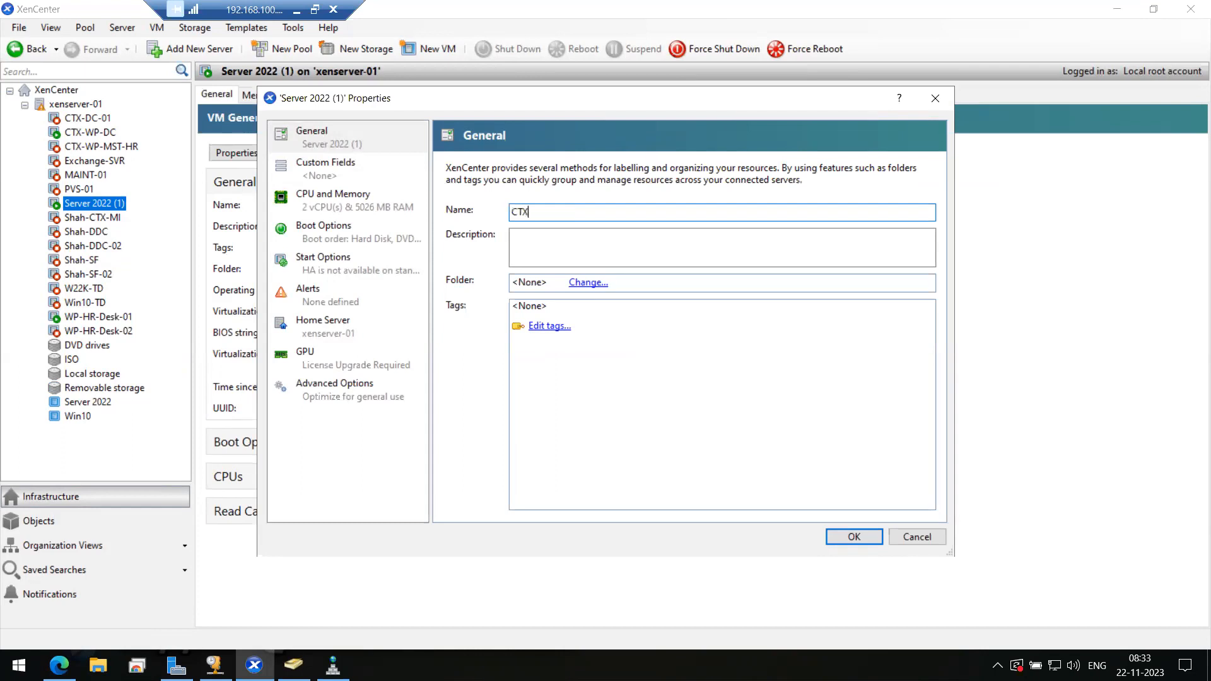
{"action": "type", "text": "-WP-SF"}
{"action": "left_click", "coordinate": [853, 538]}
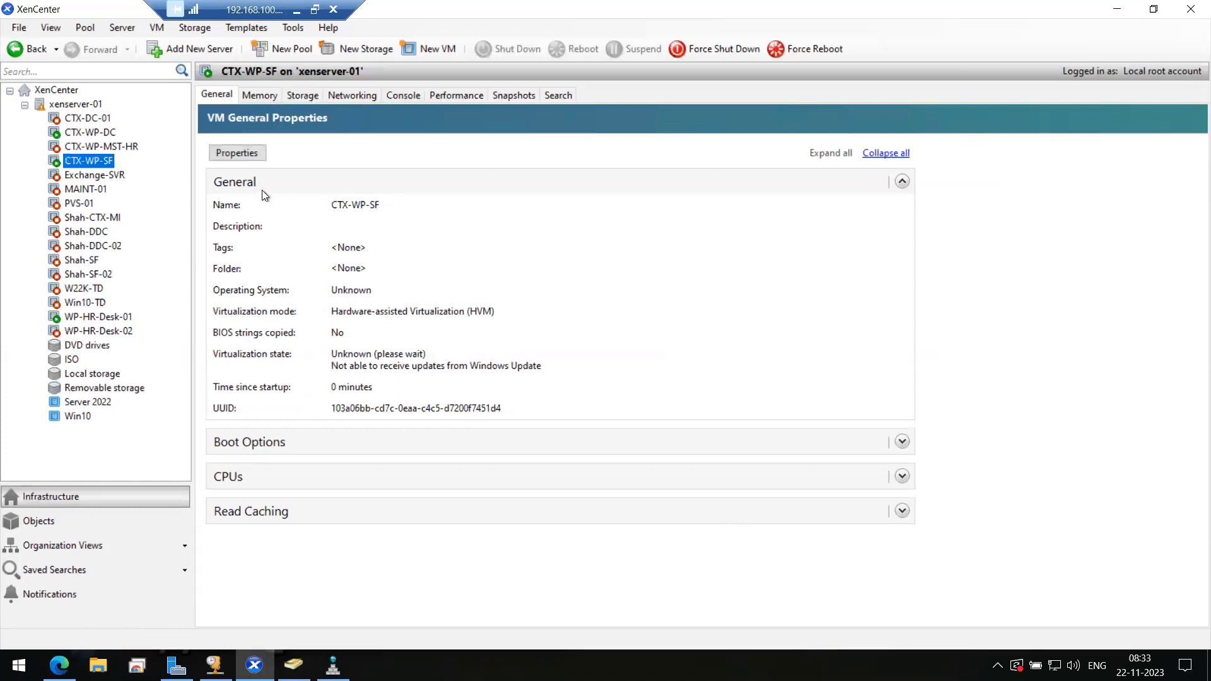
- View the CTX-WP-SF console scaled to fit, then minimize the remote session
{"action": "left_click", "coordinate": [407, 96]}
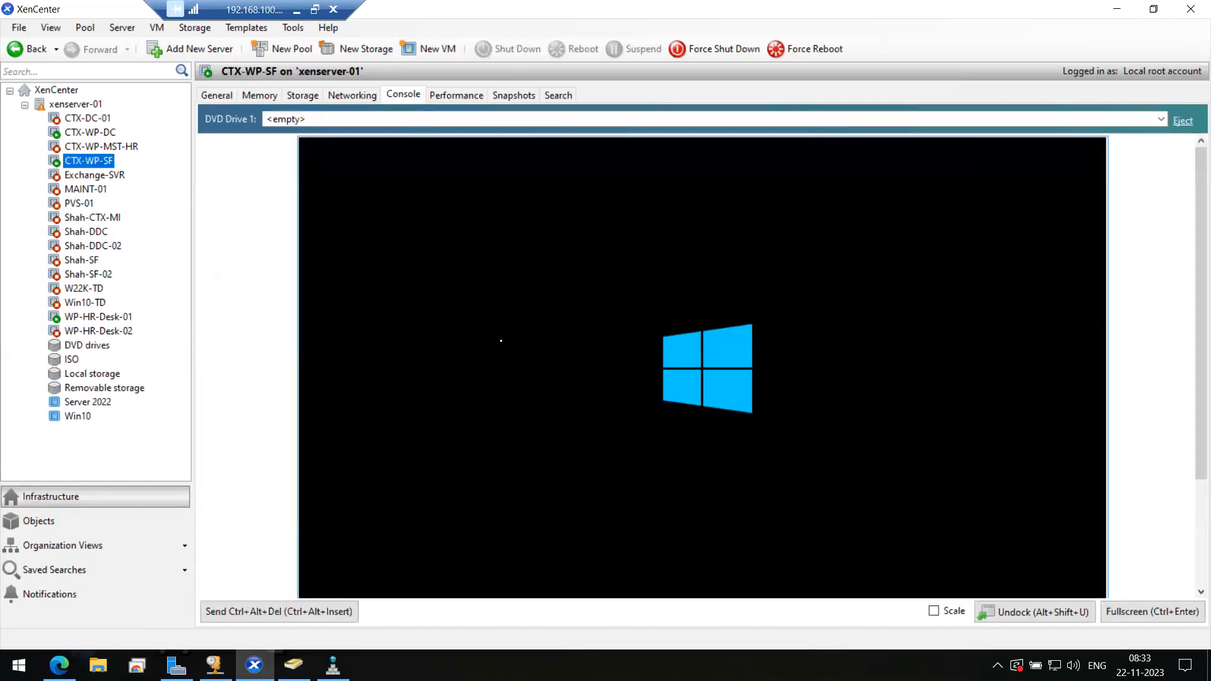
{"action": "left_click", "coordinate": [933, 611]}
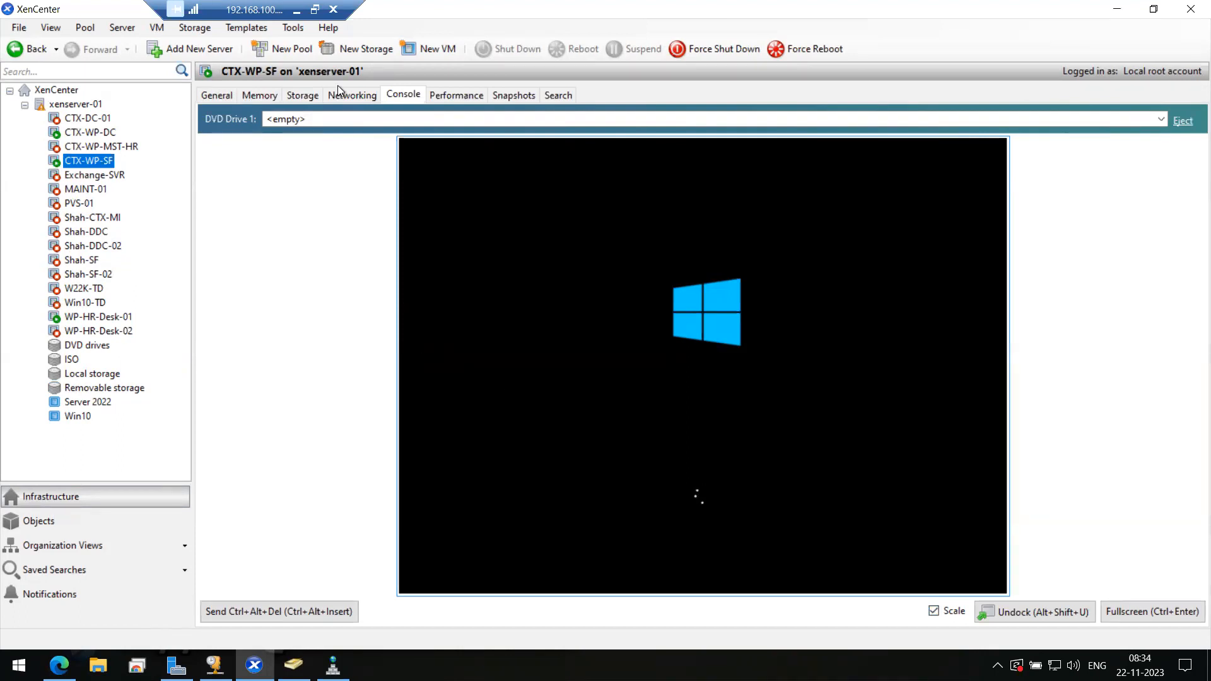
{"action": "left_click", "coordinate": [297, 10]}
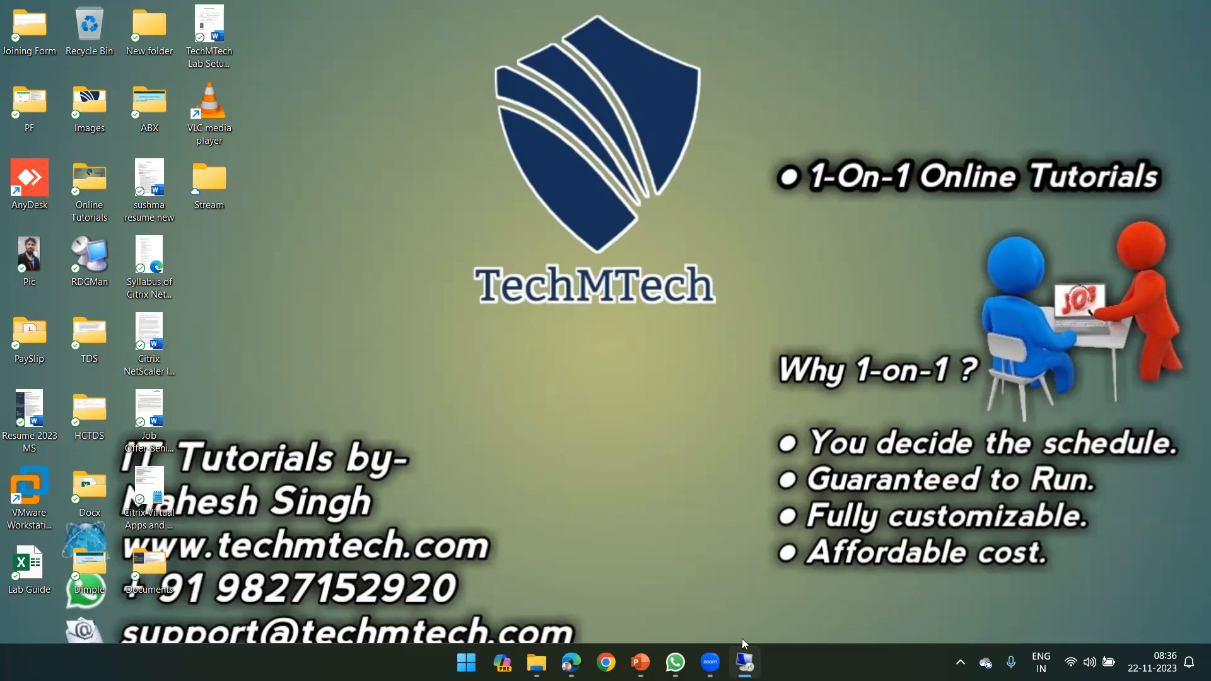
- Restore the remote XenCenter session from the taskbar's Remote Desktop preview
{"action": "mouse_move", "coordinate": [710, 663]}
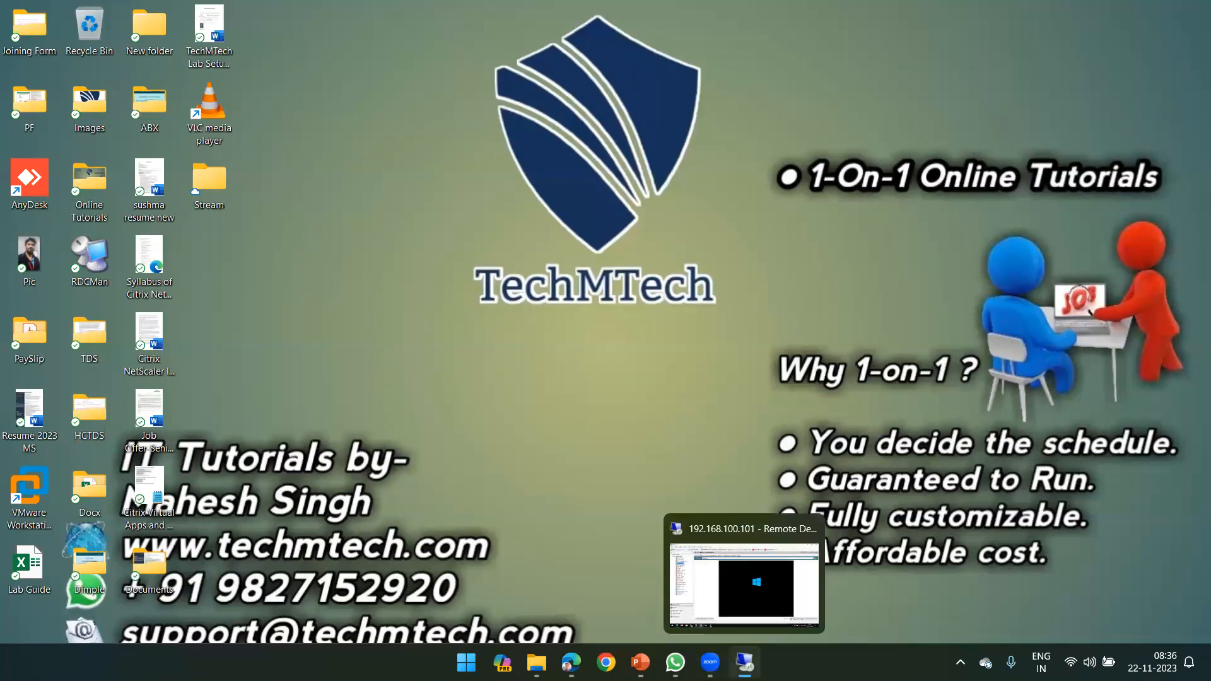
{"action": "left_click", "coordinate": [745, 662]}
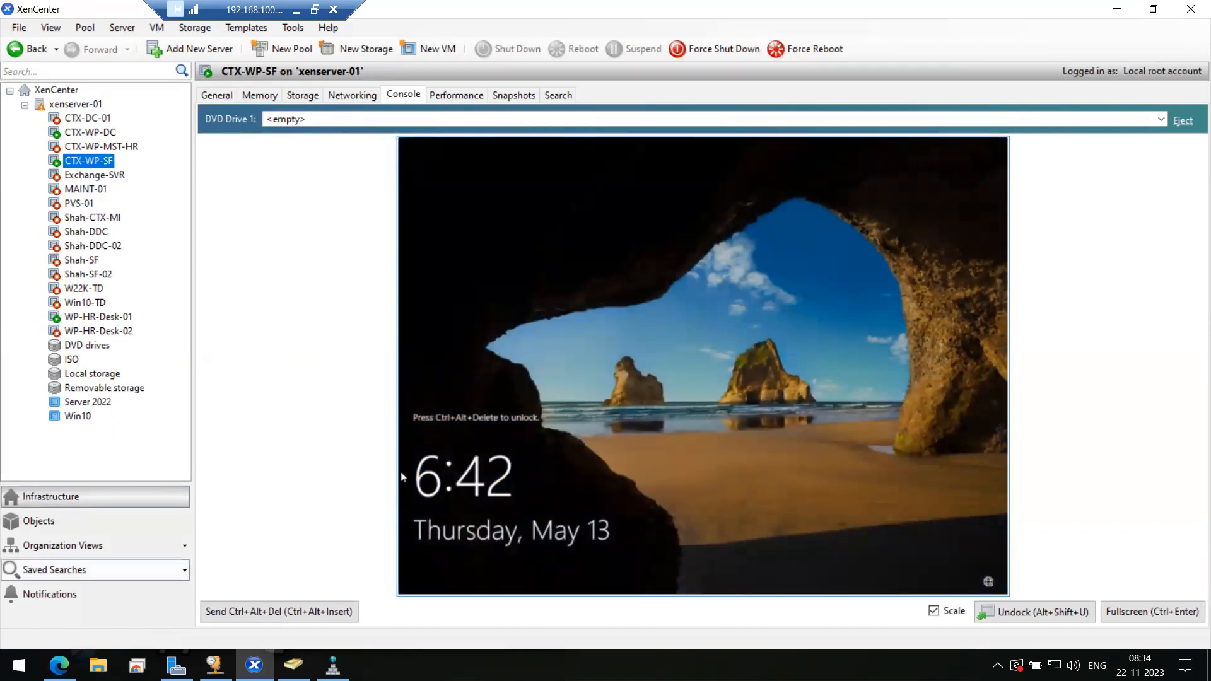
- Sign in to CTX-WP-SF as Administrator and show the console unscaled in full screen
{"action": "left_click", "coordinate": [327, 615]}
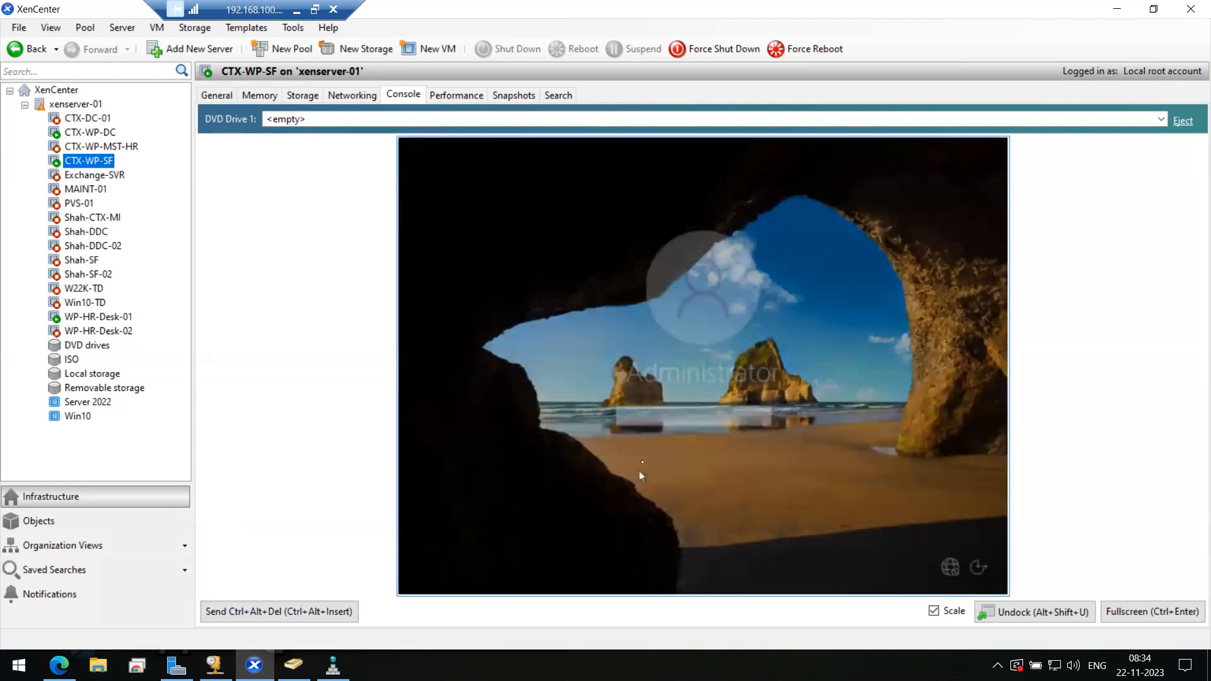
{"action": "type", "text": "•••••••••••"}
{"action": "key", "text": "BackSpace"}
{"action": "key", "text": "BackSpace"}
{"action": "key", "text": "BackSpace"}
{"action": "key", "text": "BackSpace"}
{"action": "key", "text": "BackSpace"}
{"action": "key", "text": "BackSpace"}
{"action": "key", "text": "BackSpace"}
{"action": "key", "text": "BackSpace"}
{"action": "key", "text": "BackSpace"}
{"action": "key", "text": "BackSpace"}
{"action": "key", "text": "BackSpace"}
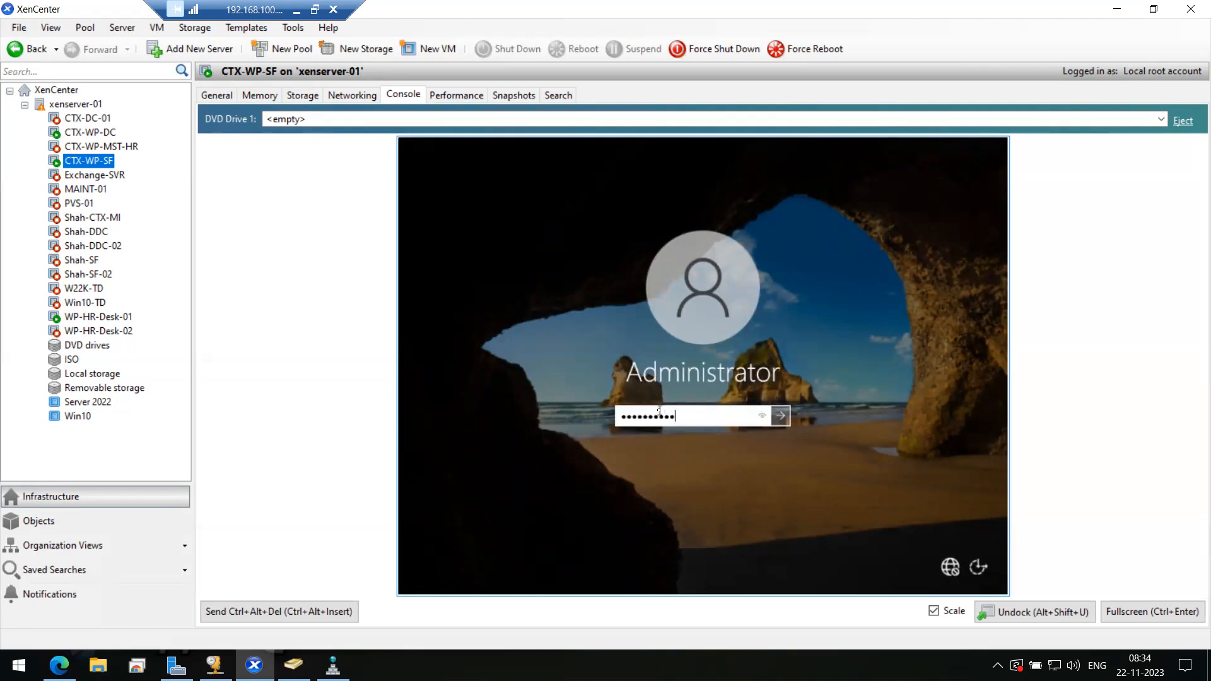
{"action": "type", "text": "••••••••••"}
{"action": "key", "text": "Return"}
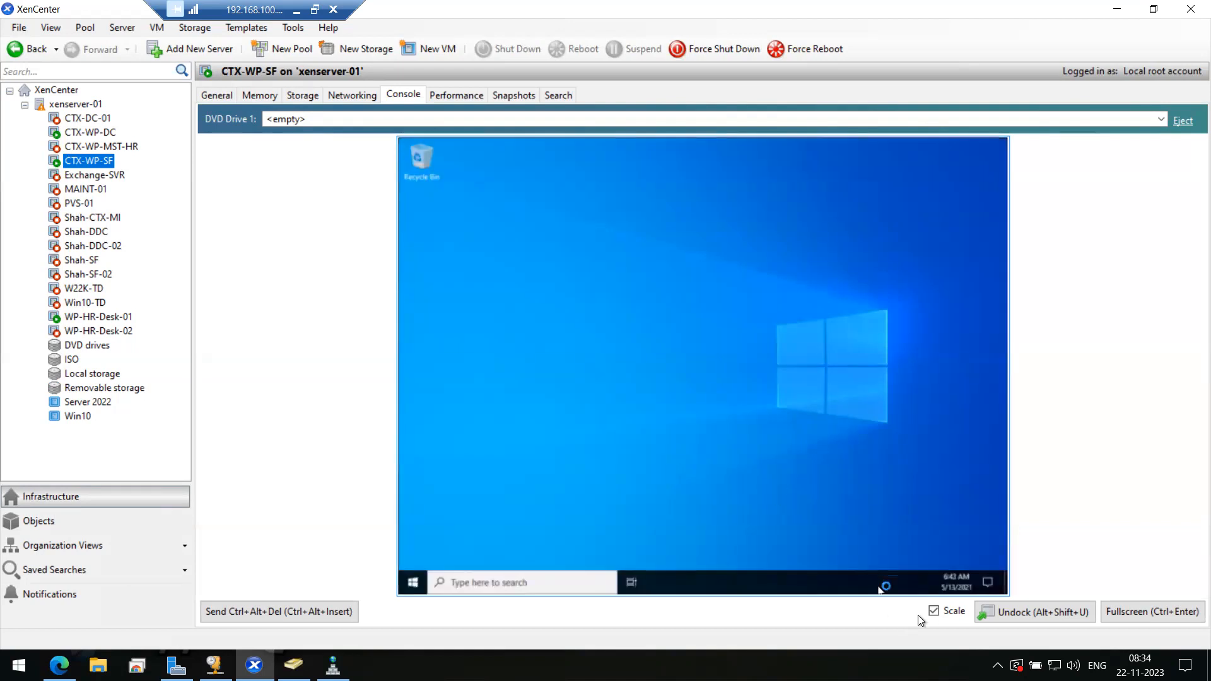
{"action": "left_click", "coordinate": [933, 613]}
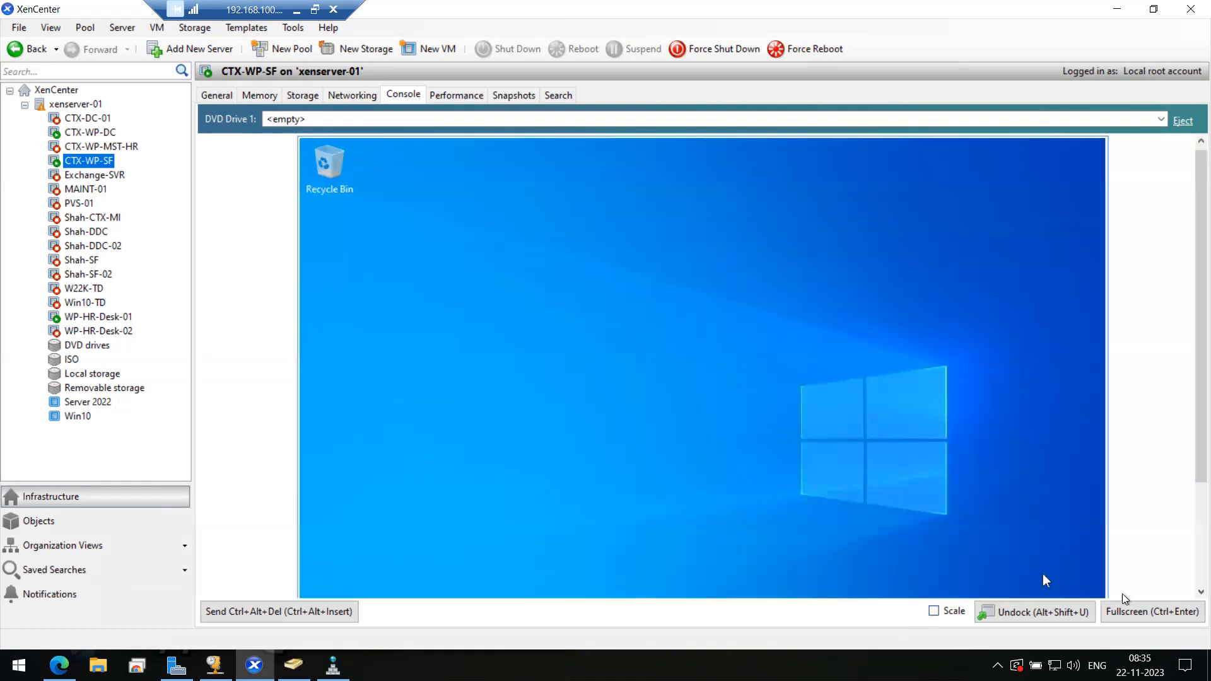
{"action": "left_click", "coordinate": [1134, 608]}
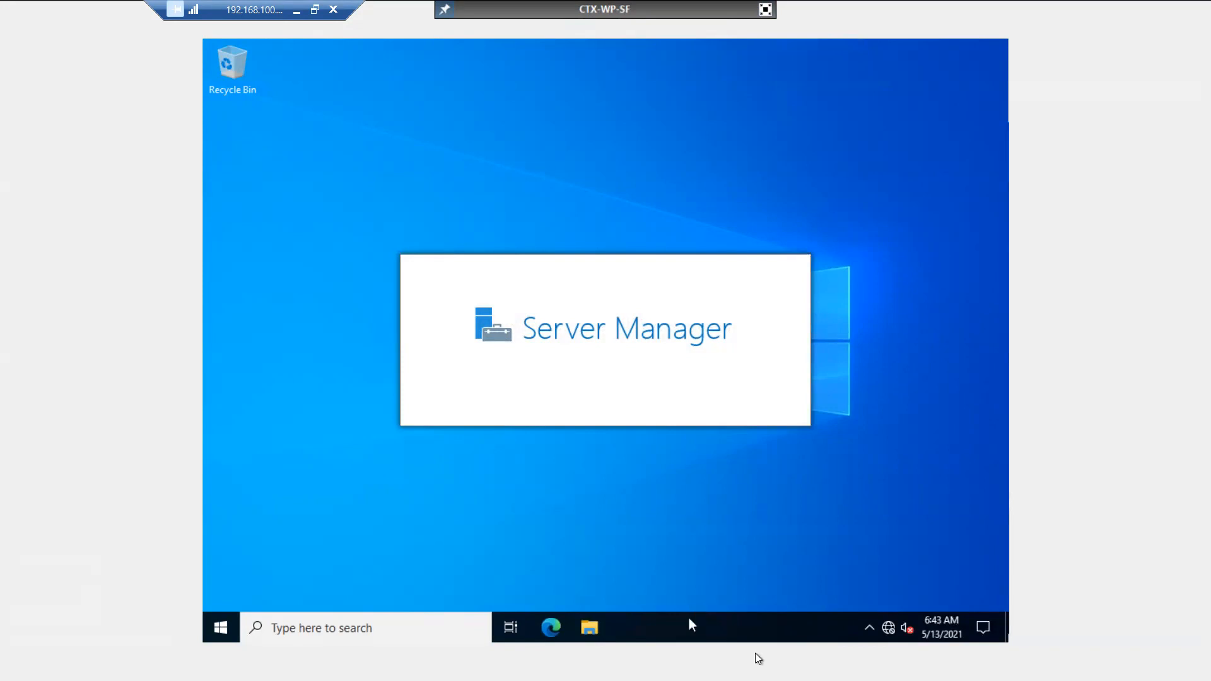
- Check the VM's memory in Task Manager's Performance view (1.2 of 4.9 GB used), then close it
{"action": "right_click", "coordinate": [755, 629]}
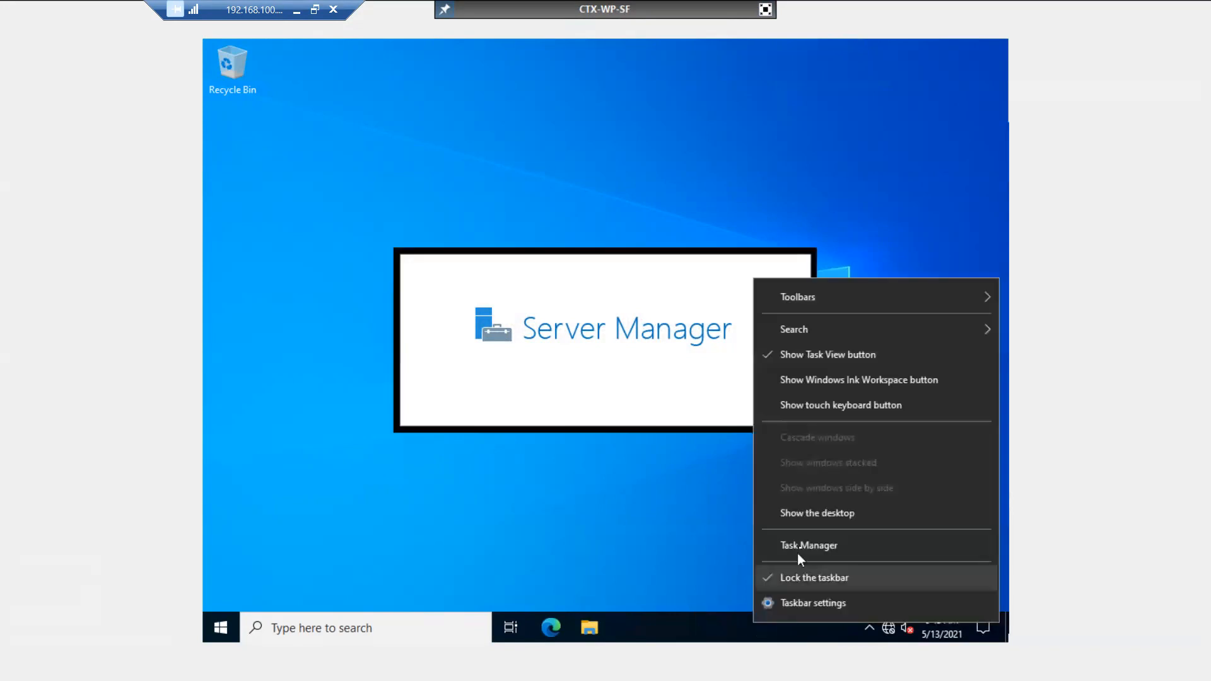
{"action": "left_click", "coordinate": [801, 549]}
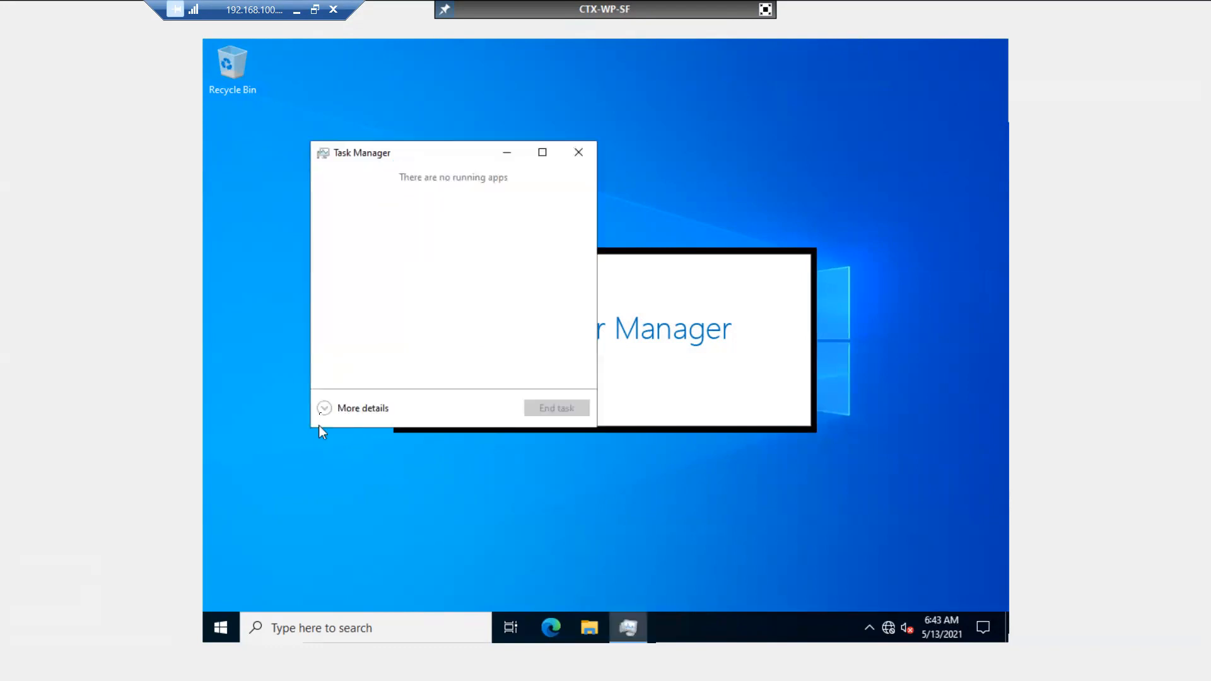
{"action": "left_click", "coordinate": [324, 411]}
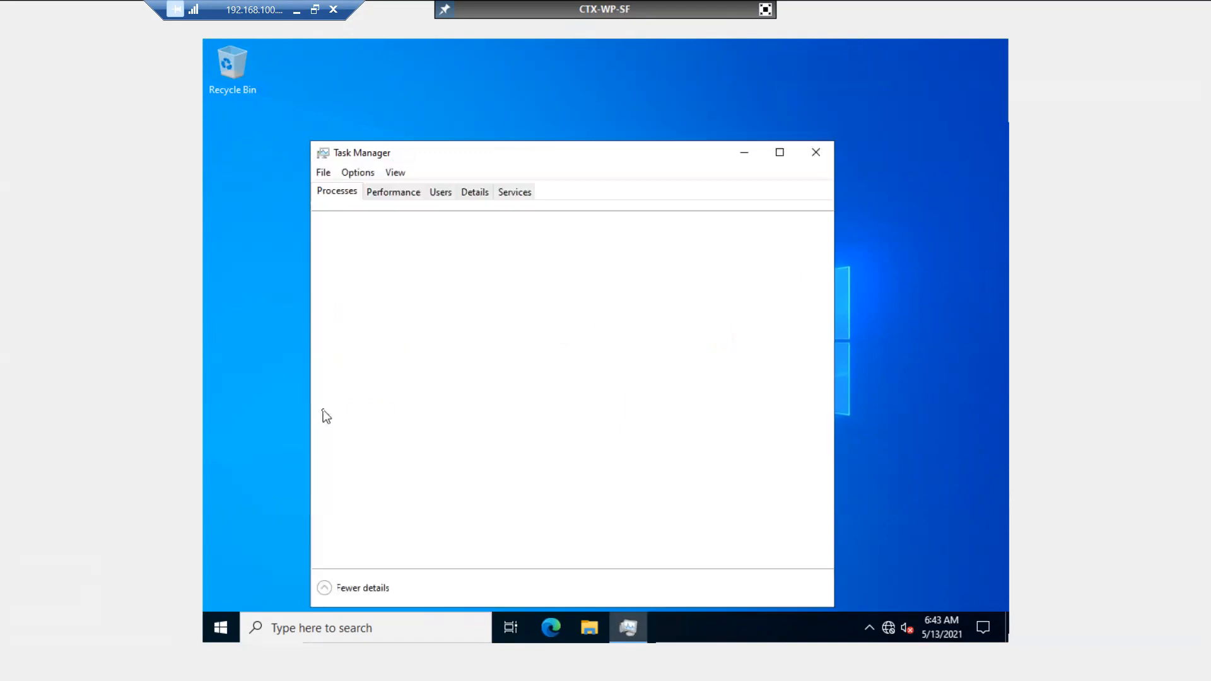
{"action": "left_click", "coordinate": [412, 193]}
{"action": "left_click", "coordinate": [363, 268]}
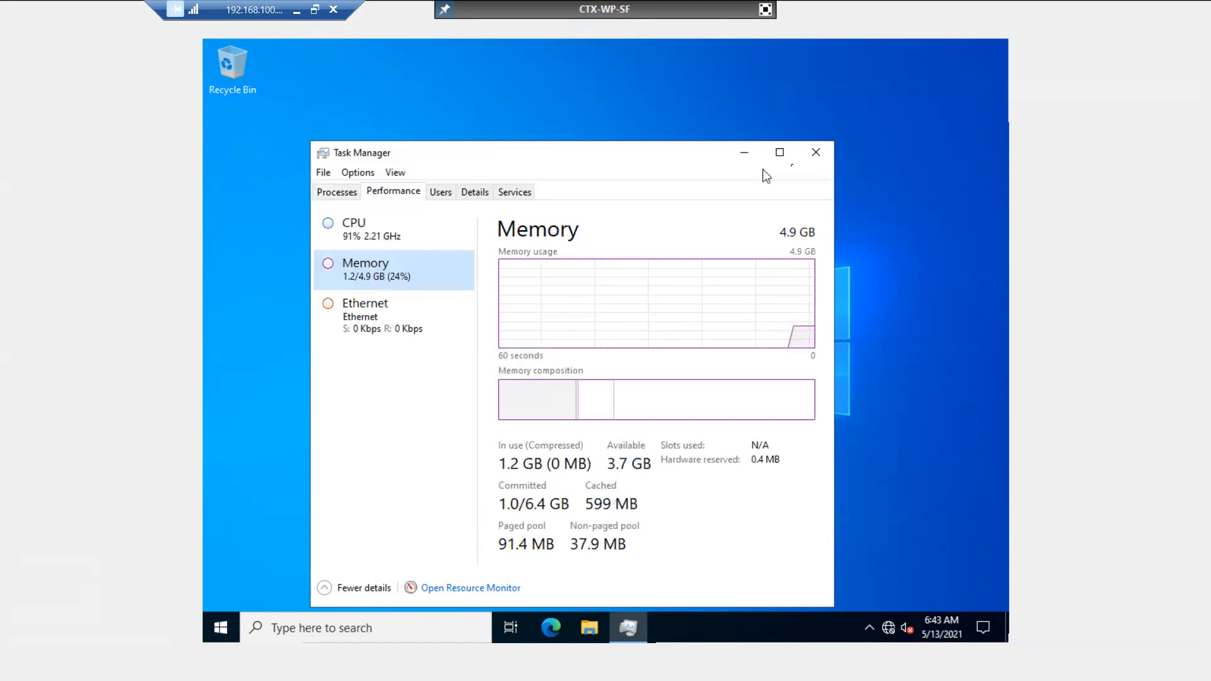
{"action": "left_click", "coordinate": [824, 154]}
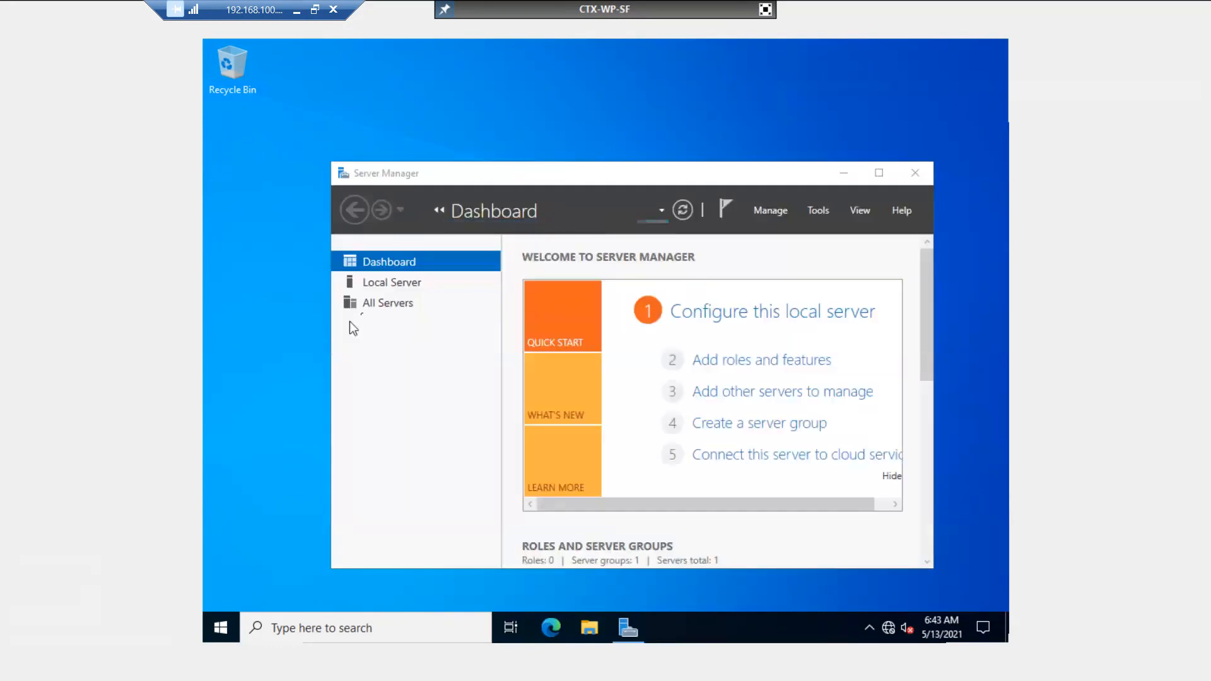
- From Local Server properties, rename the computer to CTX-WP-SF and join domain techmtech.com
{"action": "left_click", "coordinate": [385, 284]}
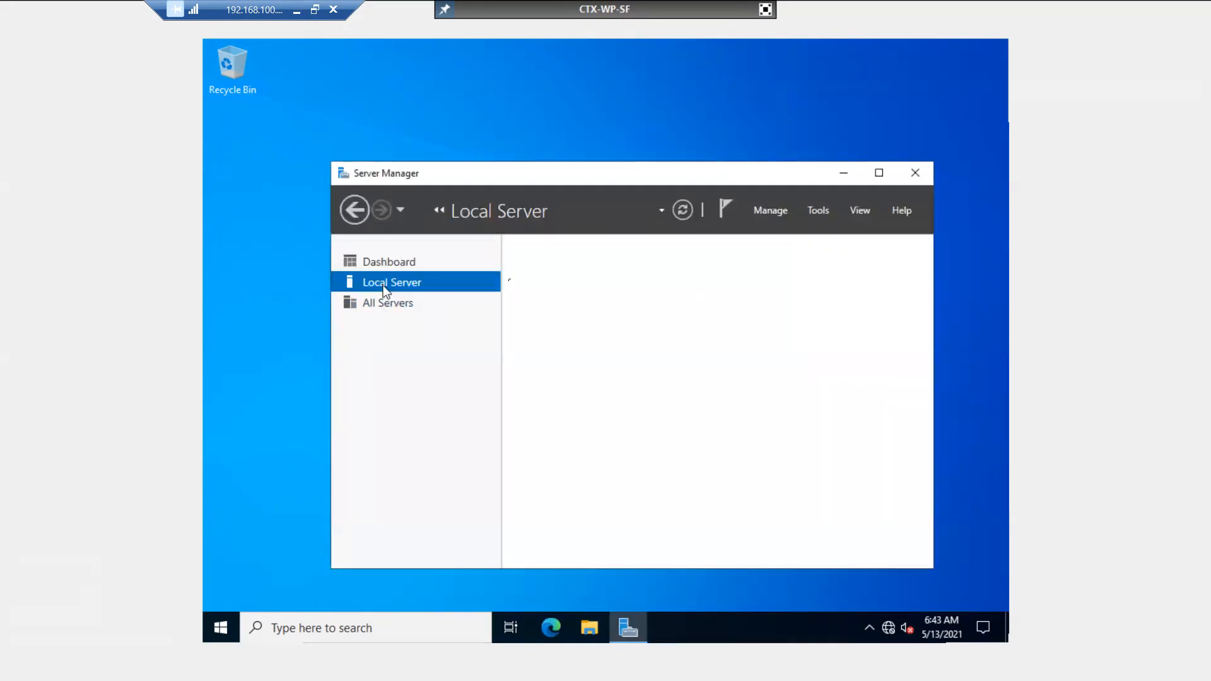
{"action": "left_click", "coordinate": [878, 174]}
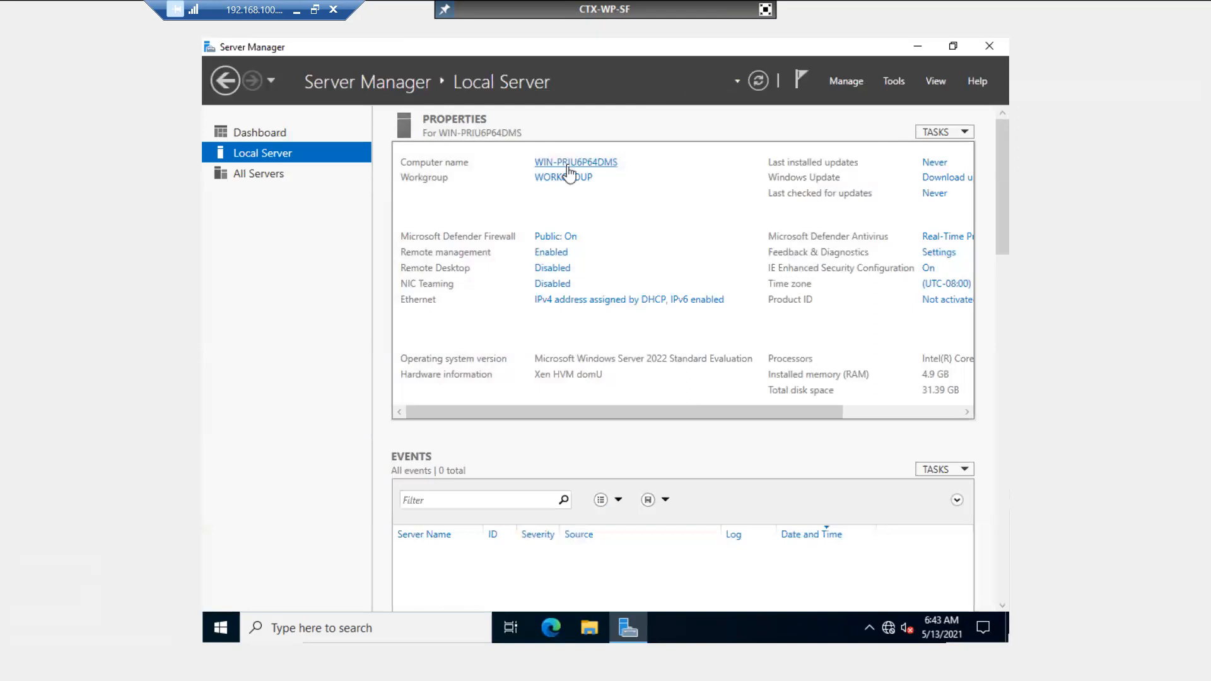
{"action": "left_click", "coordinate": [570, 164]}
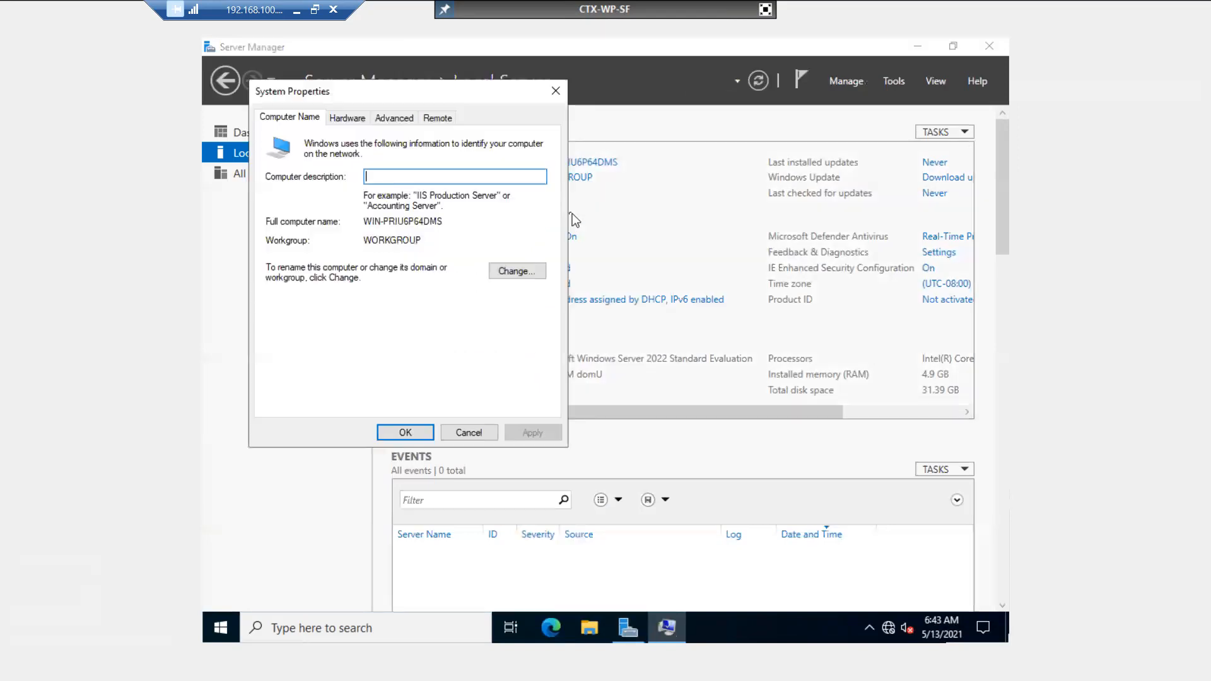
{"action": "left_click", "coordinate": [524, 280]}
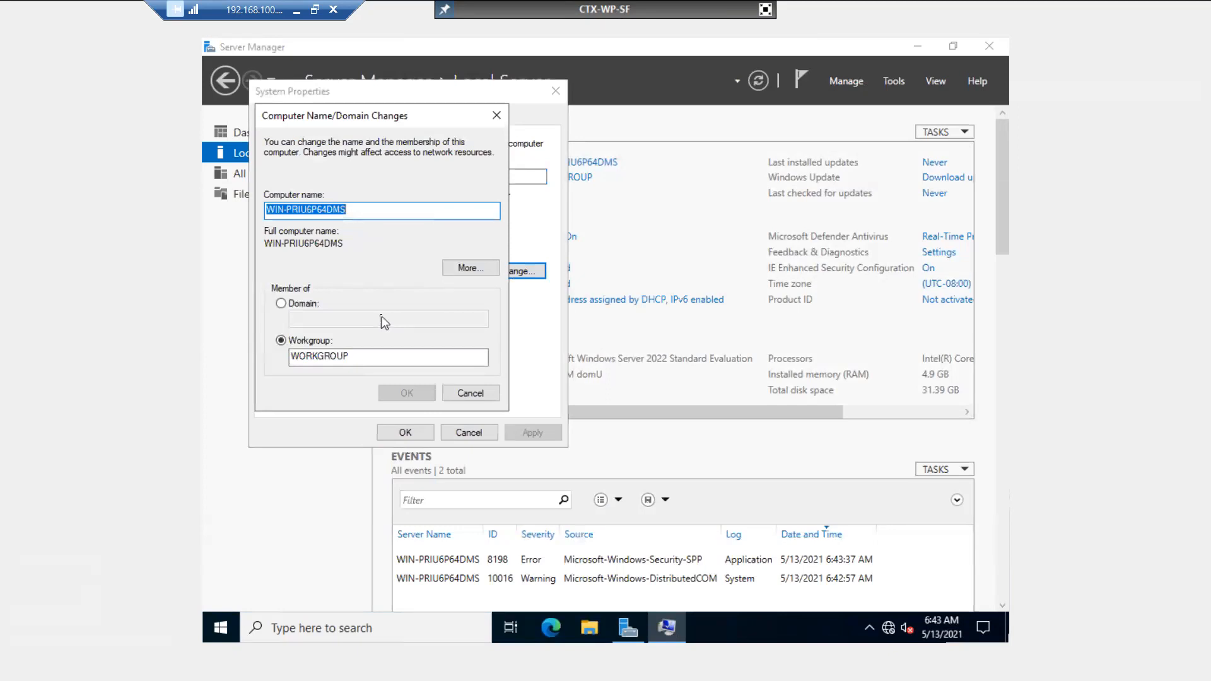
{"action": "type", "text": "CTX-"}
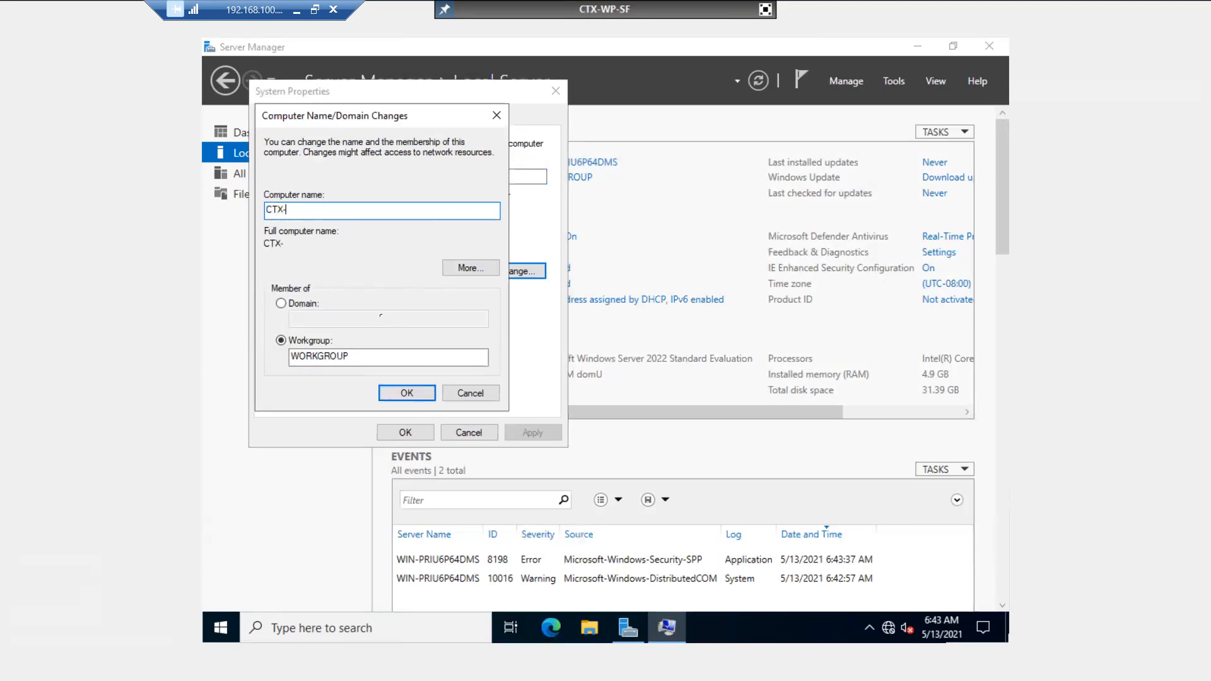
{"action": "type", "text": "WP-SF"}
{"action": "left_click", "coordinate": [303, 305]}
{"action": "left_click", "coordinate": [310, 320]}
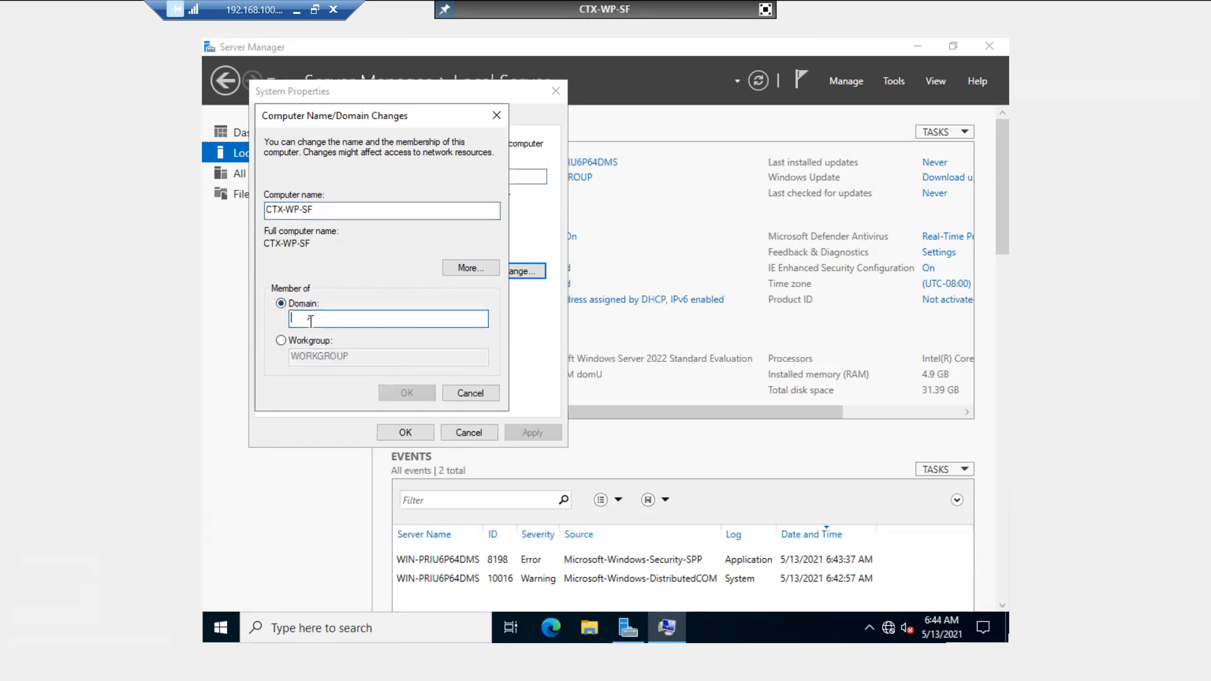
{"action": "type", "text": "tec"}
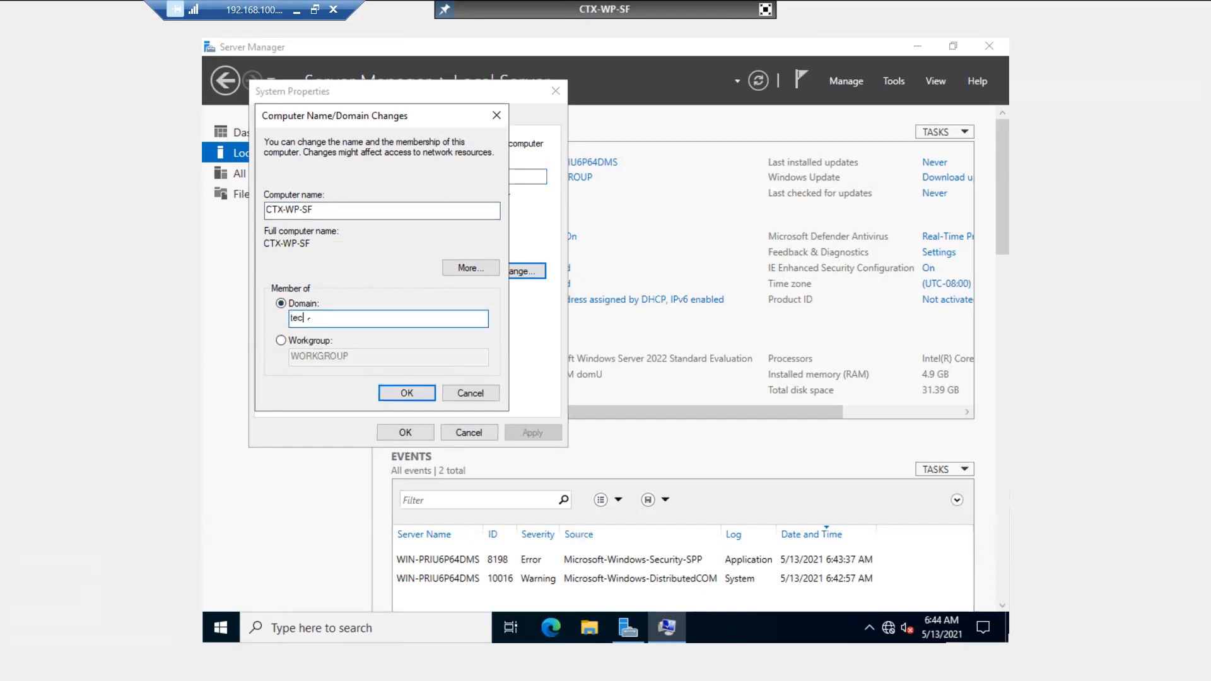
{"action": "type", "text": "hmtech.com"}
{"action": "left_click", "coordinate": [406, 394]}
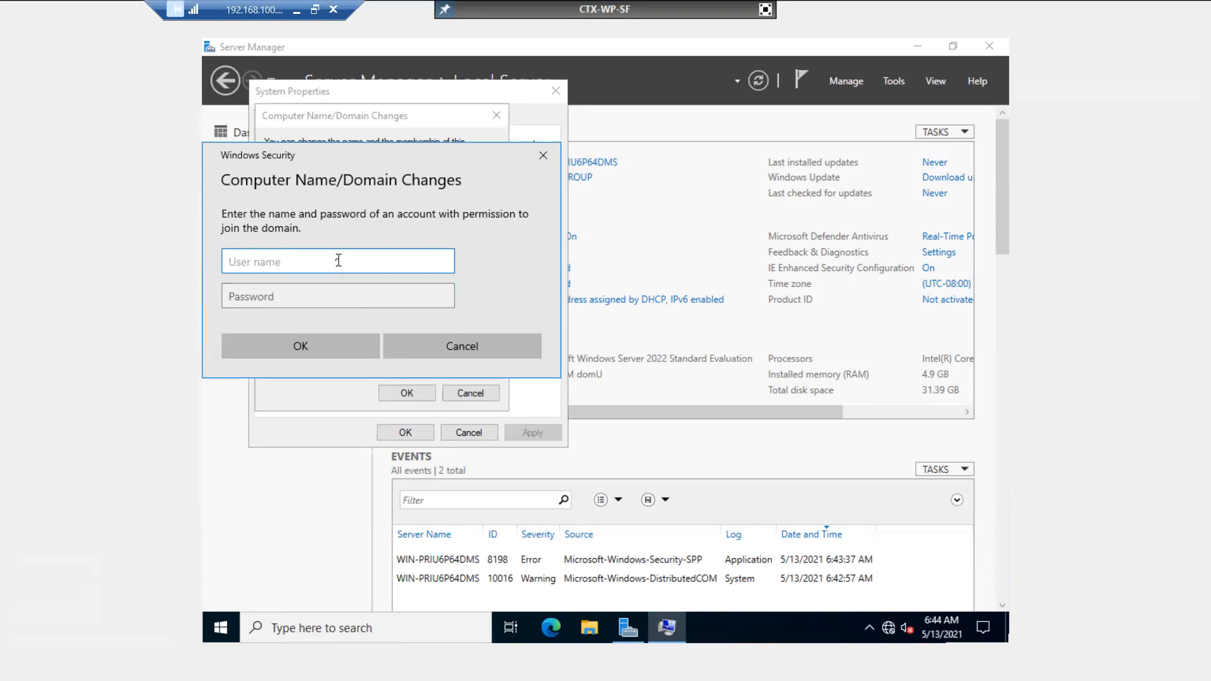
- Enter the domain admin account's user name and password to authorize joining techmtech.com
{"action": "type", "text": "ctxadmin"}
{"action": "key", "text": "Tab"}
{"action": "type", "text": "*"}
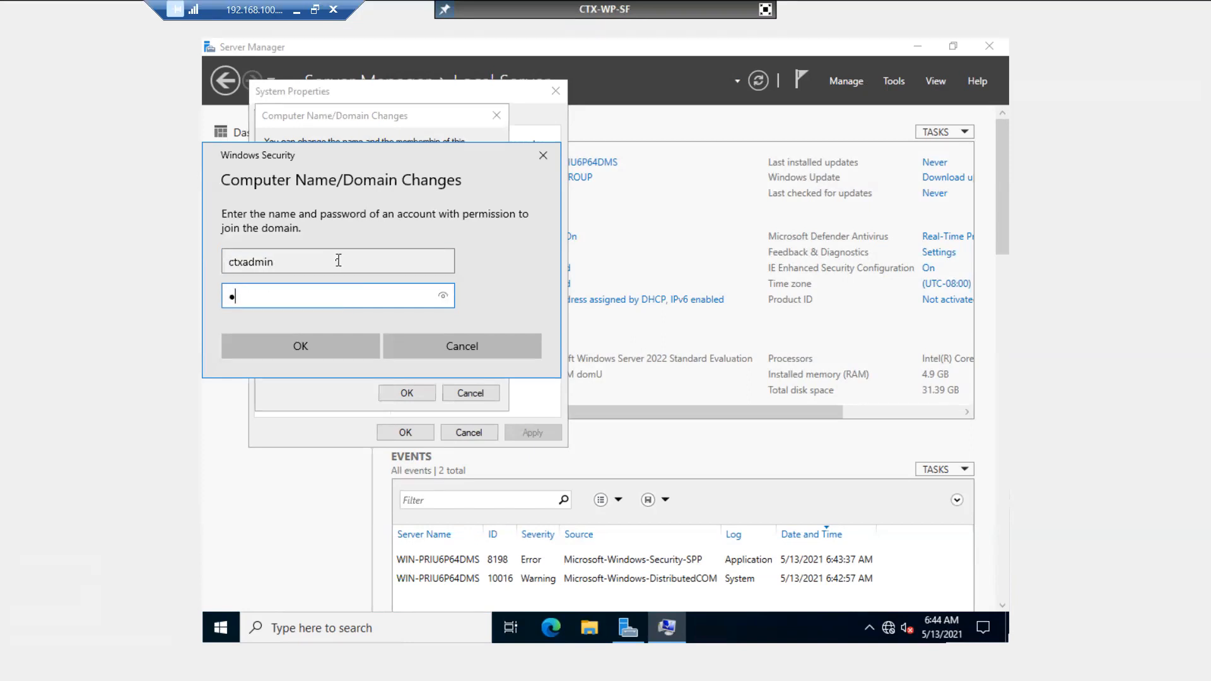
{"action": "type", "text": "********"}
{"action": "key", "text": "BackSpace"}
{"action": "key", "text": "BackSpace"}
{"action": "key", "text": "BackSpace"}
{"action": "key", "text": "BackSpace"}
{"action": "key", "text": "BackSpace"}
{"action": "key", "text": "BackSpace"}
{"action": "key", "text": "BackSpace"}
{"action": "key", "text": "BackSpace"}
{"action": "key", "text": "BackSpace"}
{"action": "type", "text": "********"}
{"action": "left_click", "coordinate": [326, 342]}
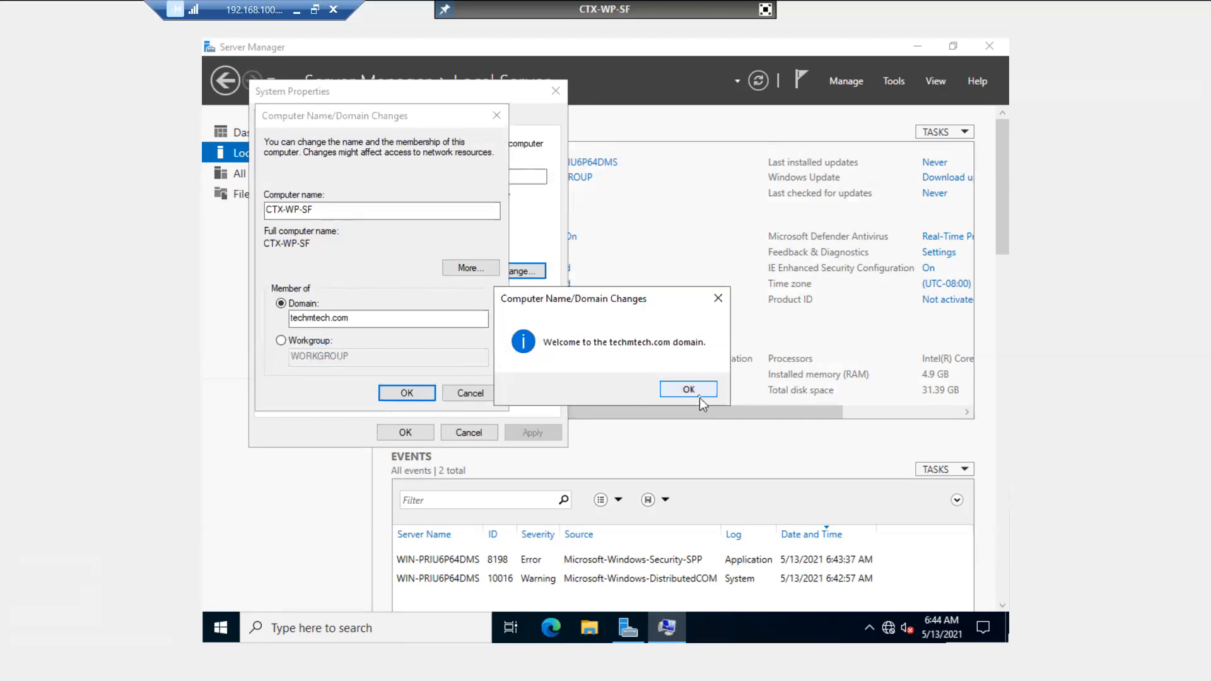
- Acknowledge the domain welcome and restart notices, close System Properties, and restart the server now
{"action": "left_click", "coordinate": [699, 396]}
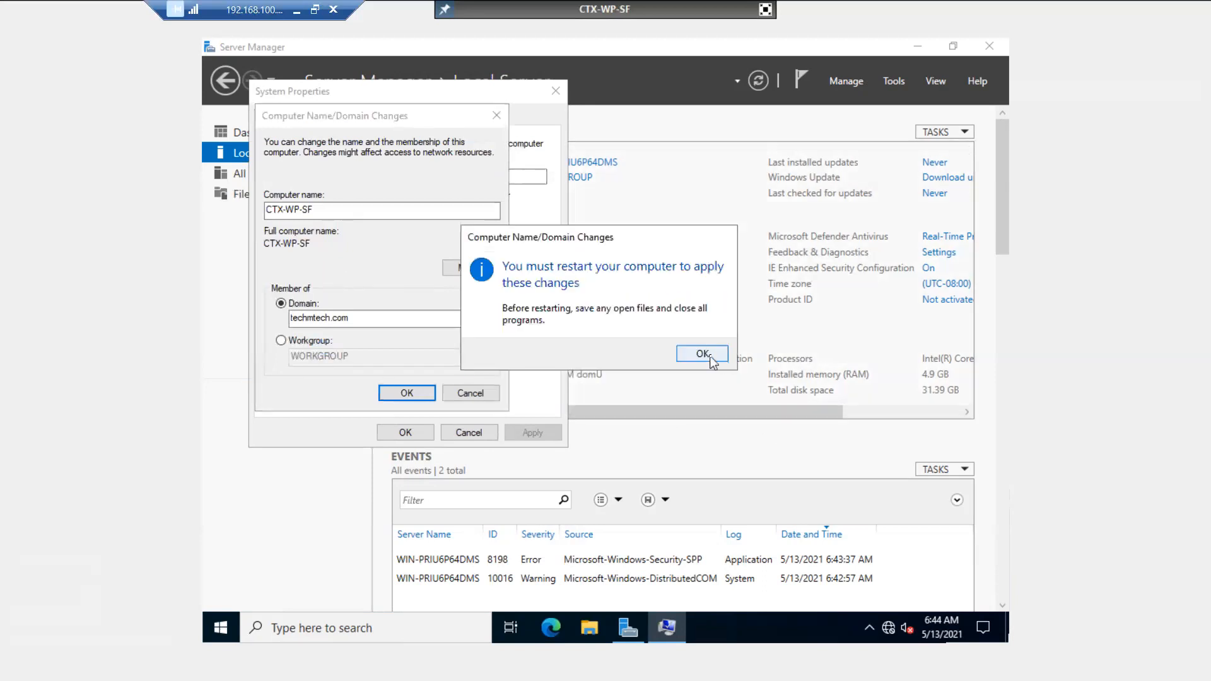
{"action": "left_click", "coordinate": [712, 355]}
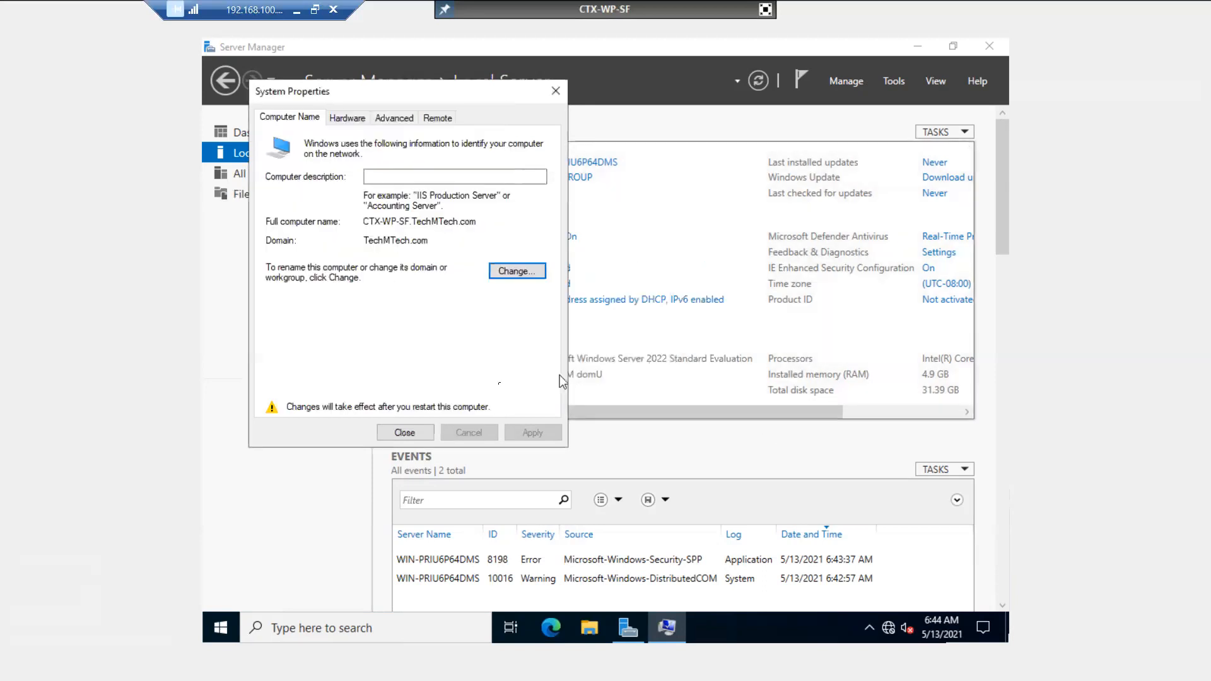
{"action": "left_click", "coordinate": [405, 433]}
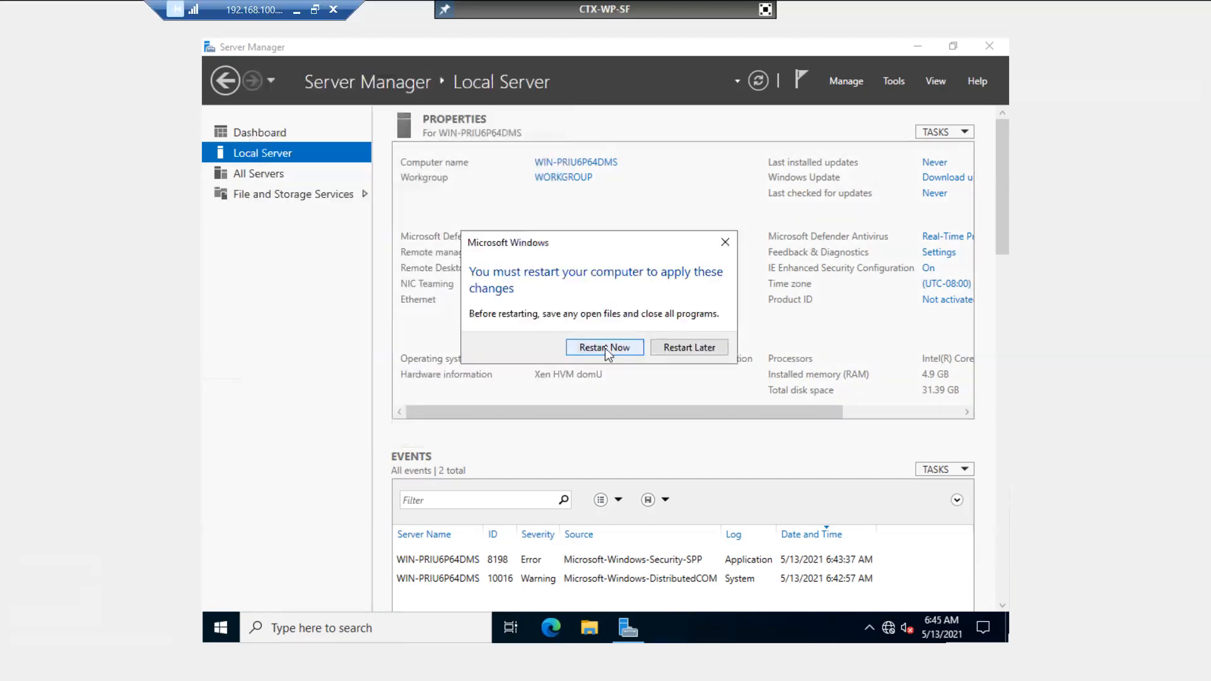
{"action": "left_click", "coordinate": [605, 347]}
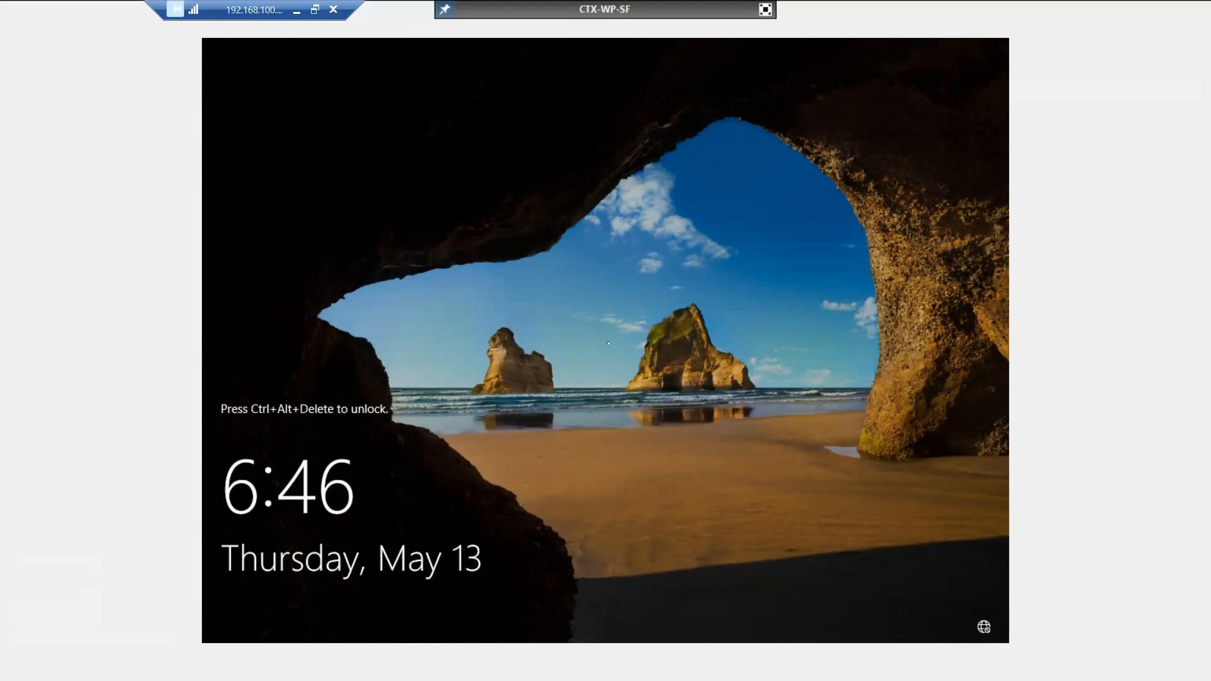
- Leave full screen and sign in as Other user with the TECHMTECH domain admin account
{"action": "left_click", "coordinate": [765, 8]}
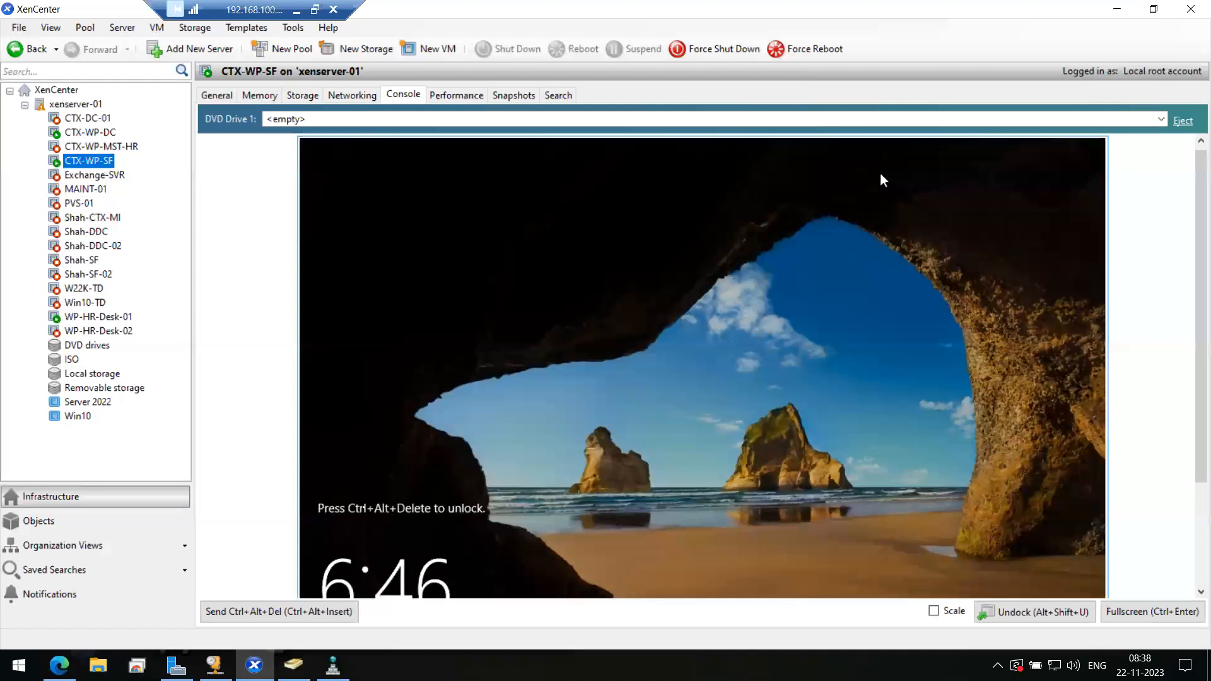
{"action": "left_click", "coordinate": [316, 611]}
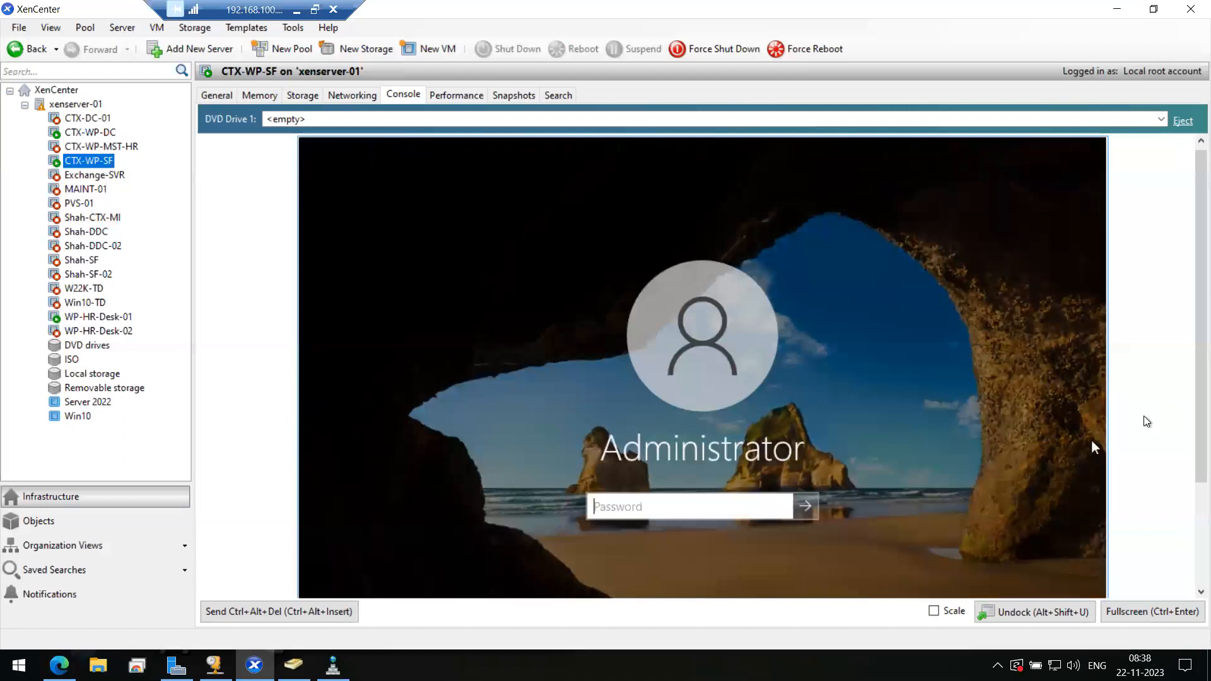
{"action": "left_click_drag", "start_coordinate": [1198, 438], "coordinate": [1187, 527]}
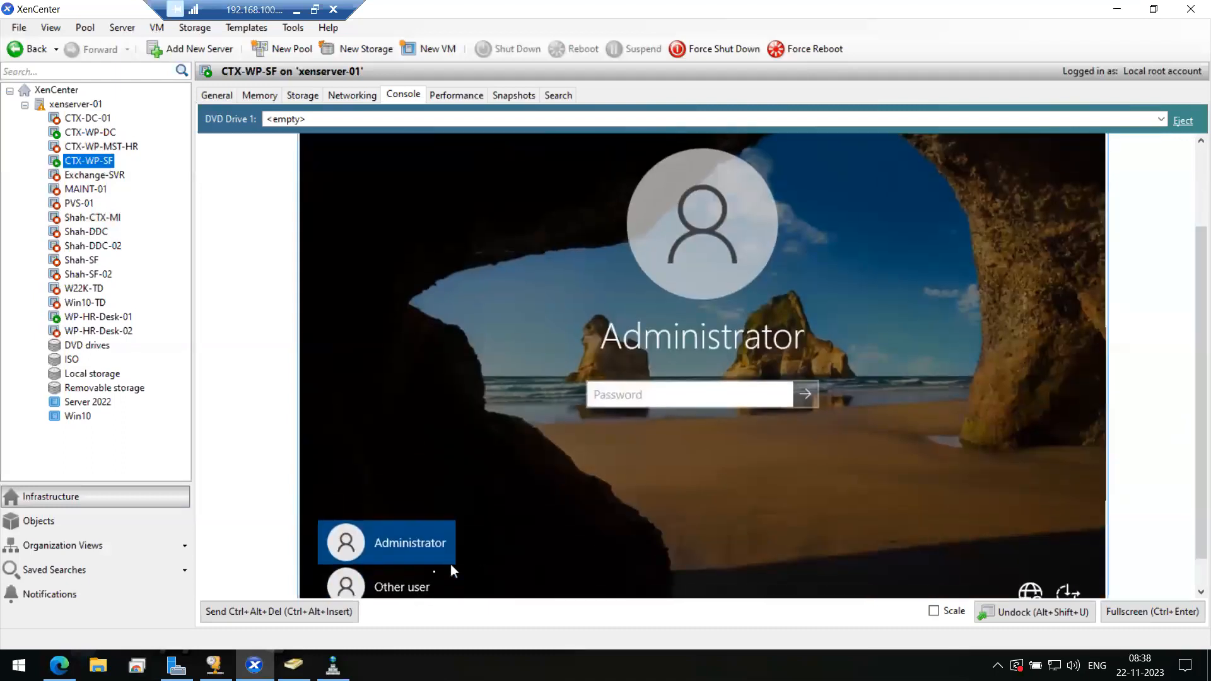
{"action": "left_click", "coordinate": [381, 581]}
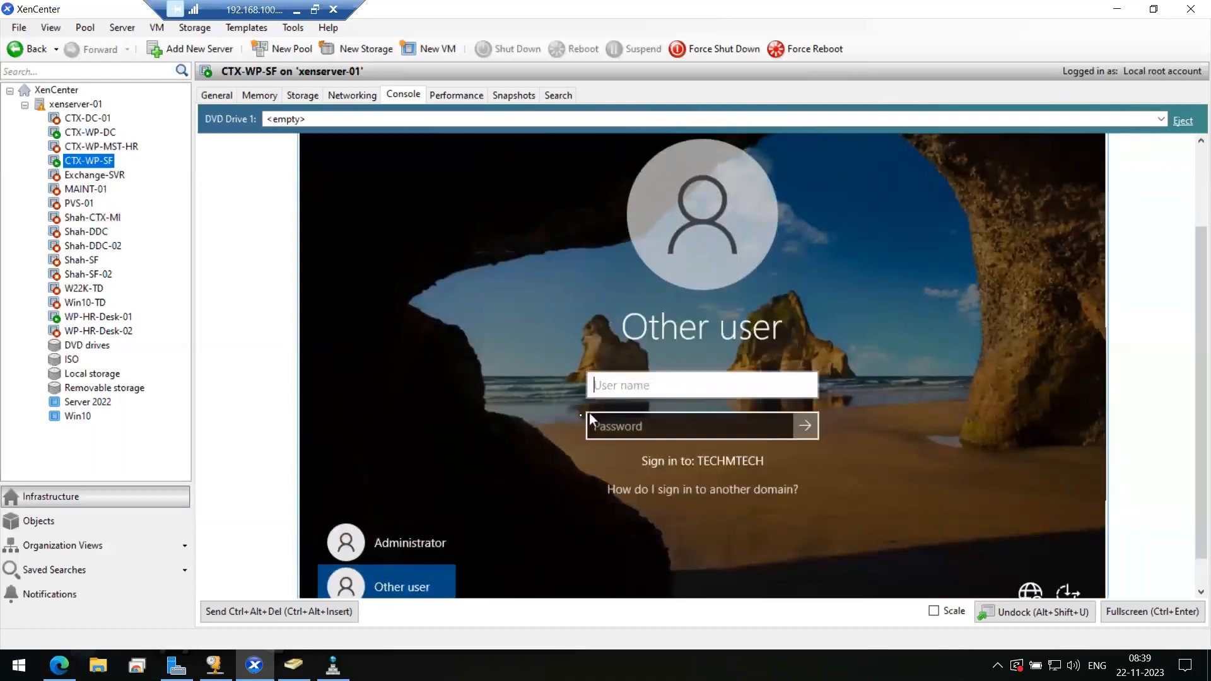
{"action": "left_click", "coordinate": [631, 391]}
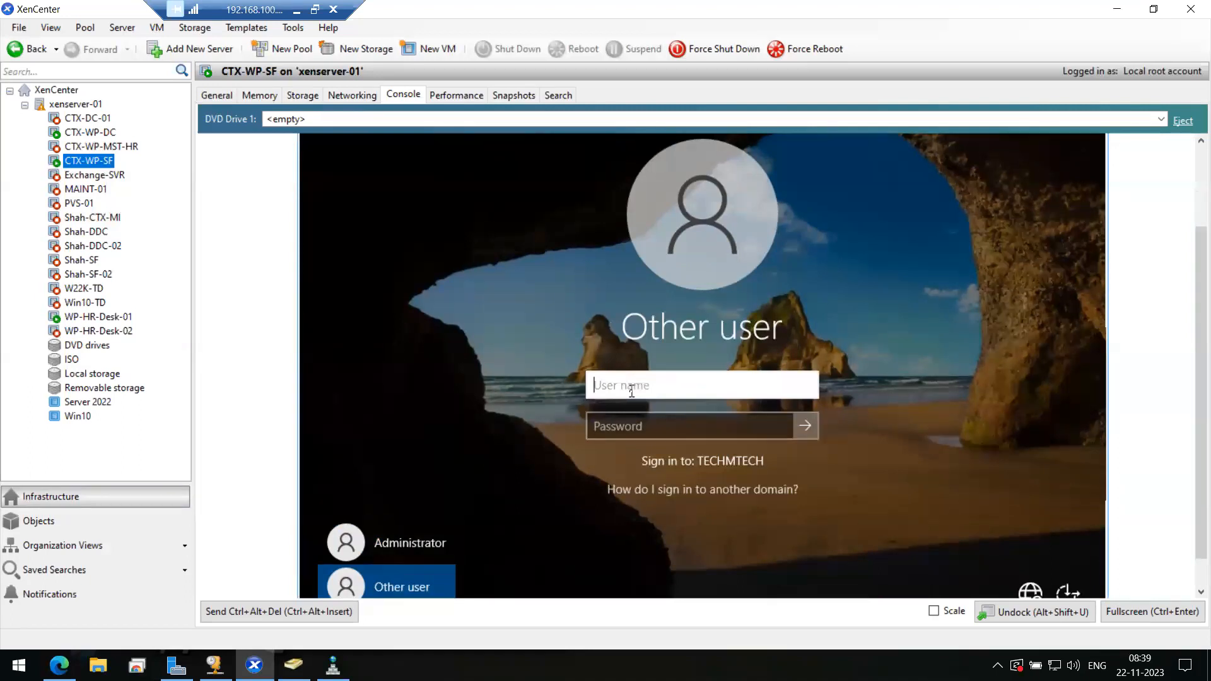
{"action": "type", "text": "ctxadmin"}
{"action": "key", "text": "Tab"}
{"action": "type", "text": "•••••••••"}
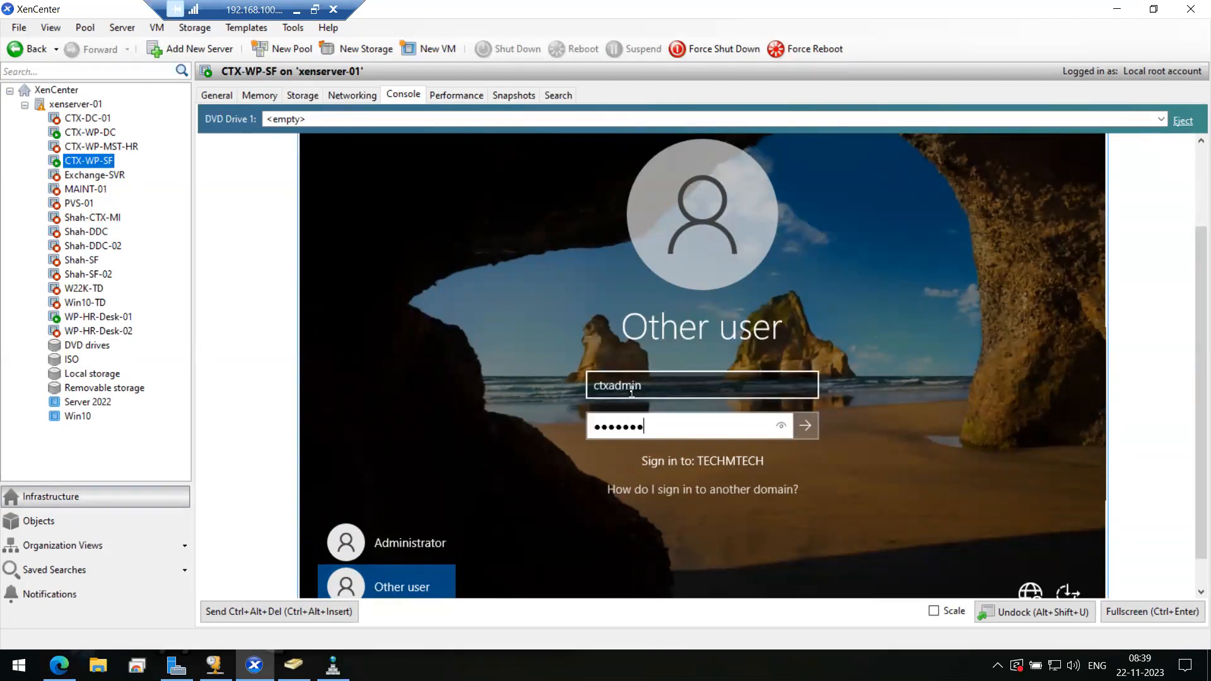
{"action": "key", "text": "Return"}
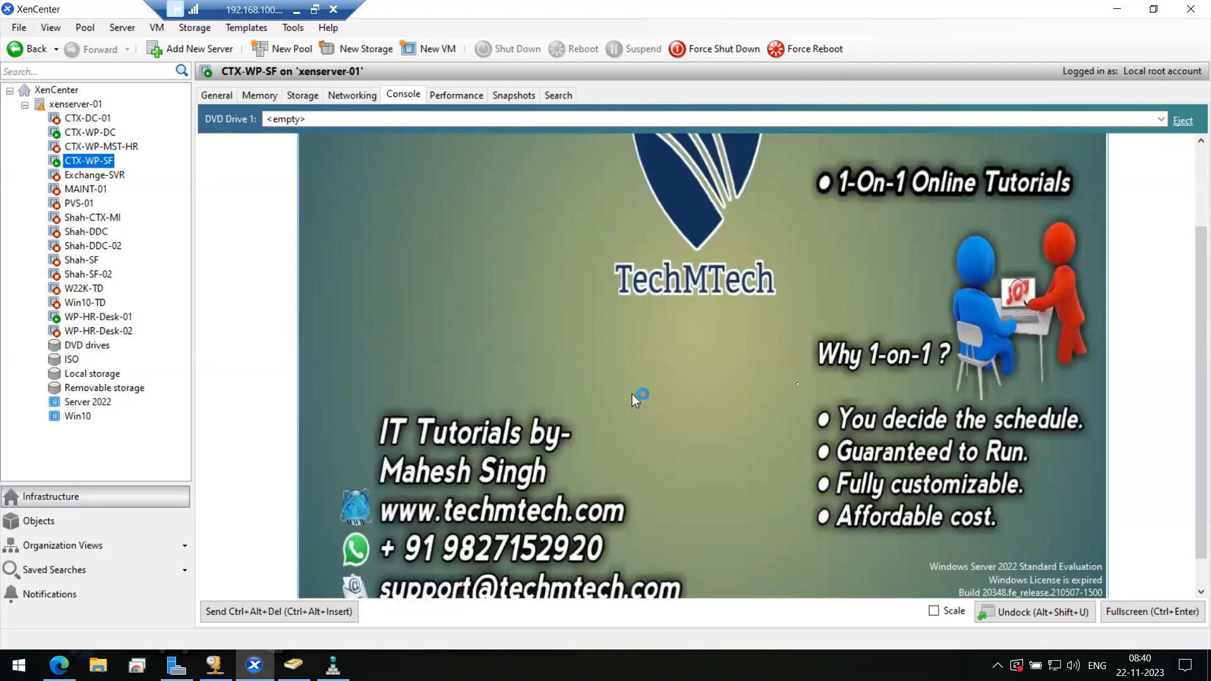
- Scale the console, mount Citrix_Virtual_Apps_and_Desktops_7_2106.iso in DVD Drive 1, and open File Explorer full screen
{"action": "left_click", "coordinate": [934, 612]}
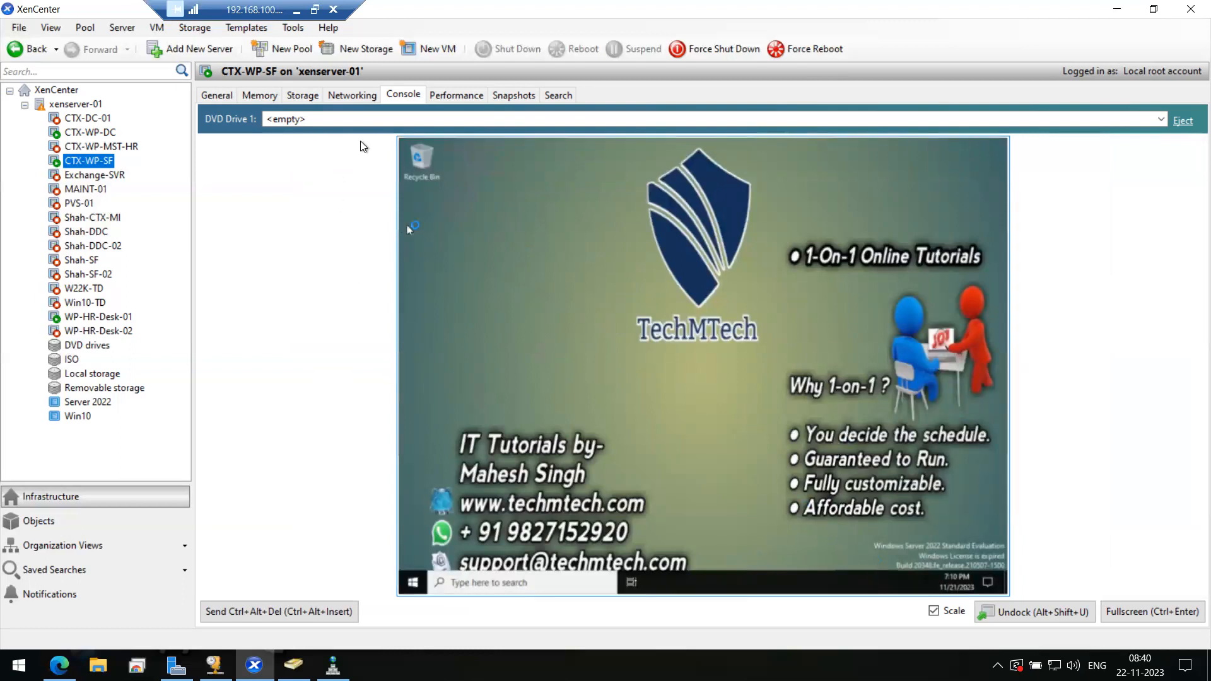
{"action": "left_click", "coordinate": [456, 120]}
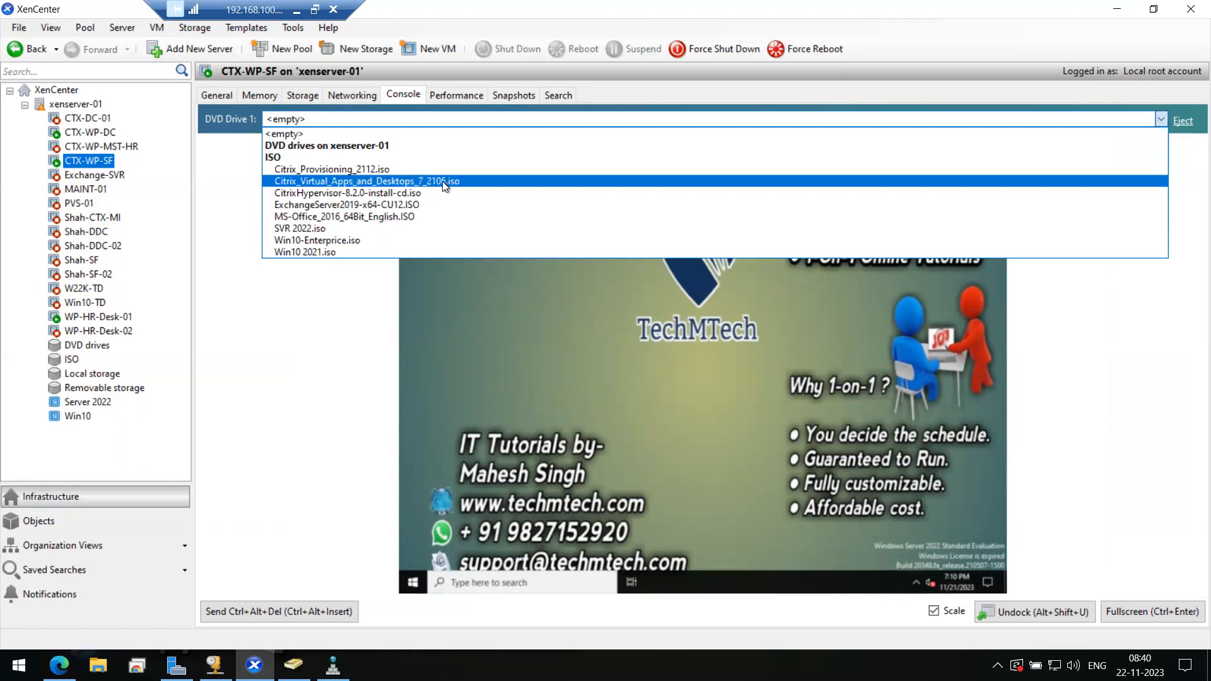
{"action": "left_click", "coordinate": [408, 181]}
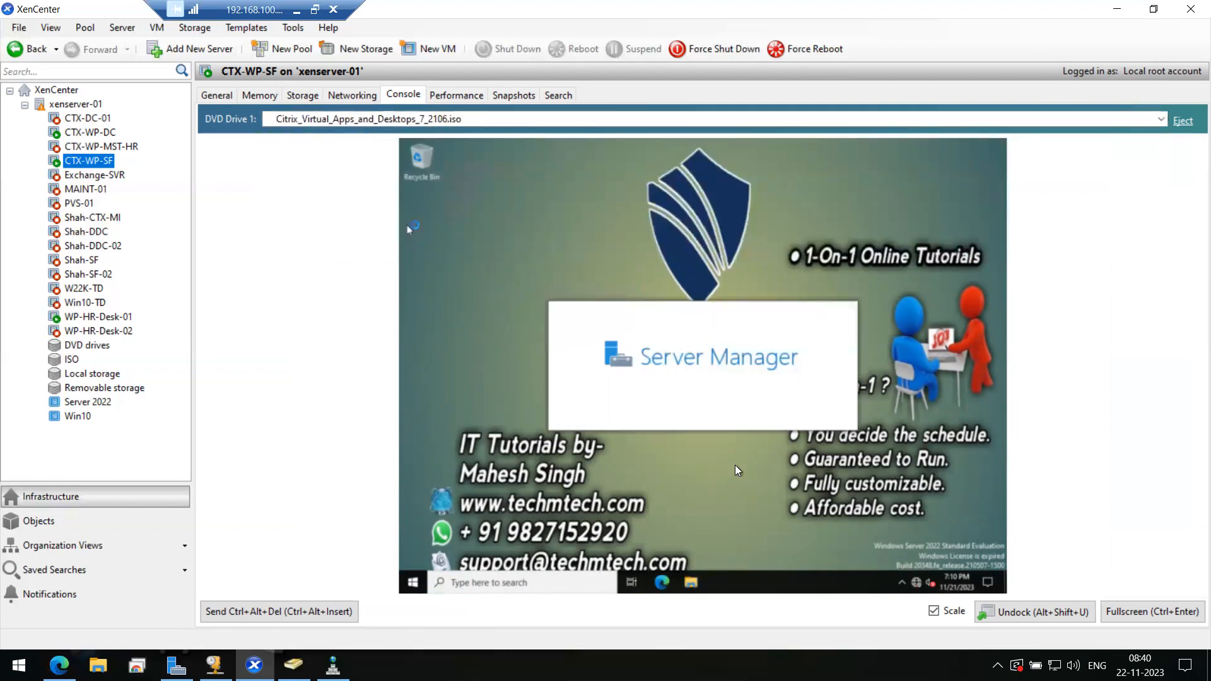
{"action": "left_click", "coordinate": [693, 583]}
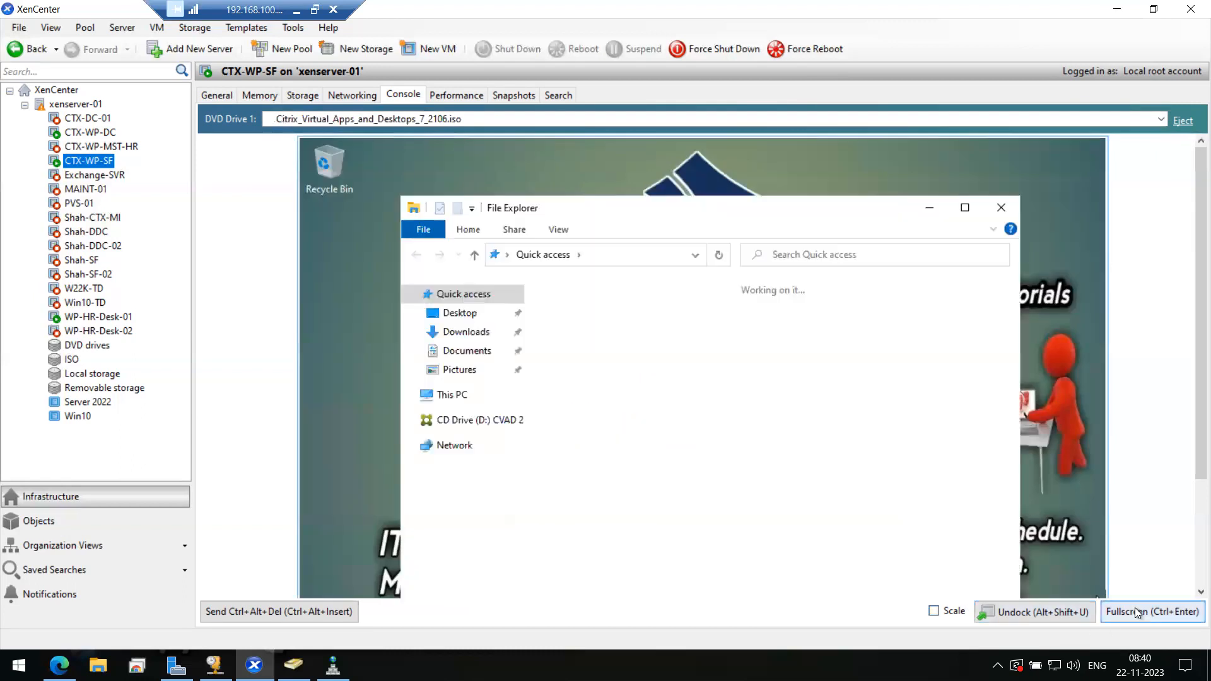
{"action": "left_click", "coordinate": [1136, 609]}
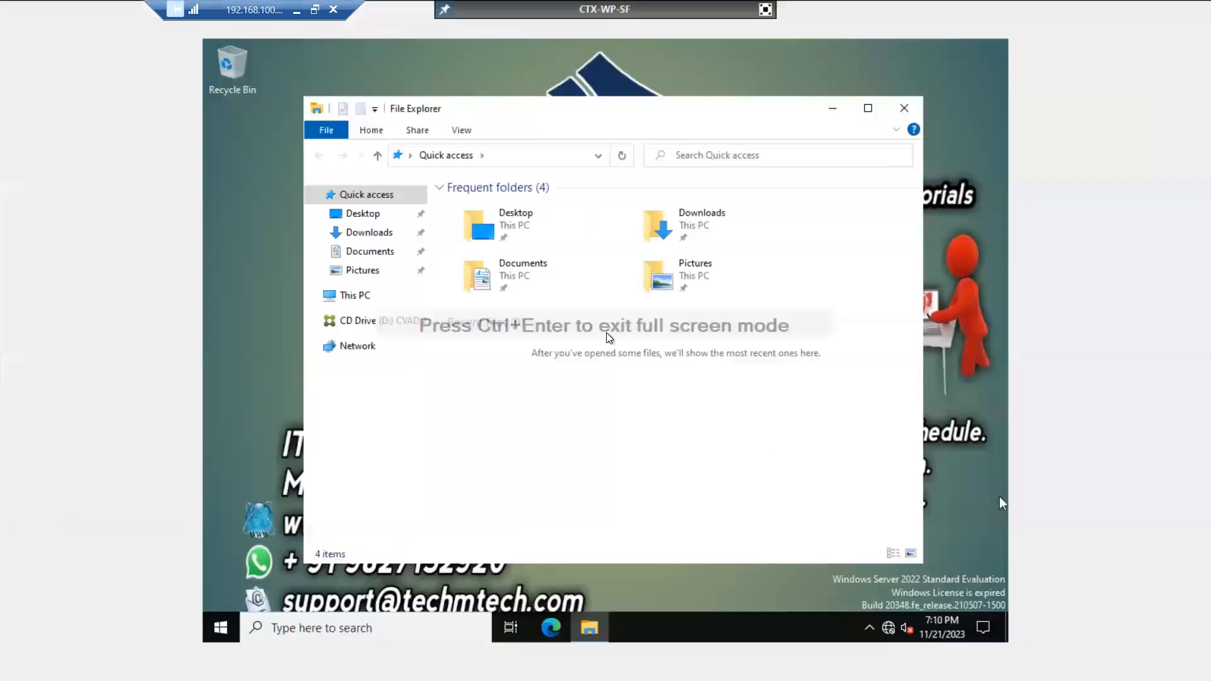
- Run the installer from the CVAD 2106 CD drive under This PC, approve UAC, and minimize Explorer
{"action": "left_click", "coordinate": [376, 297]}
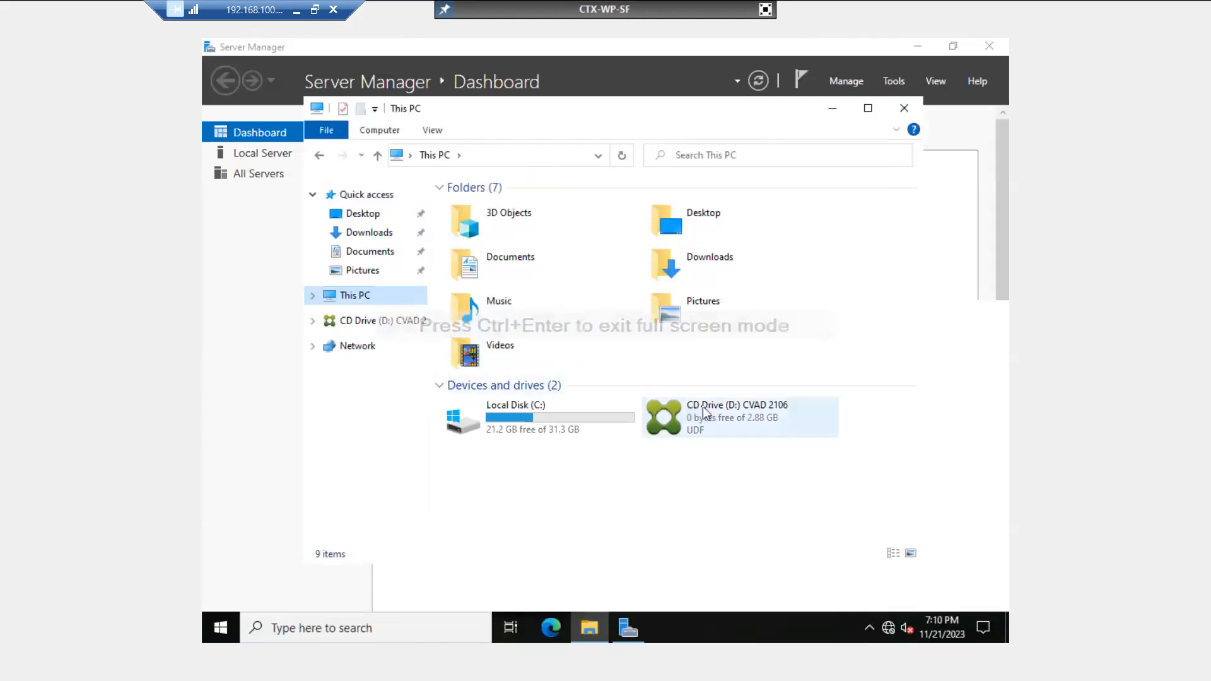
{"action": "left_click", "coordinate": [706, 411]}
{"action": "right_click", "coordinate": [705, 410]}
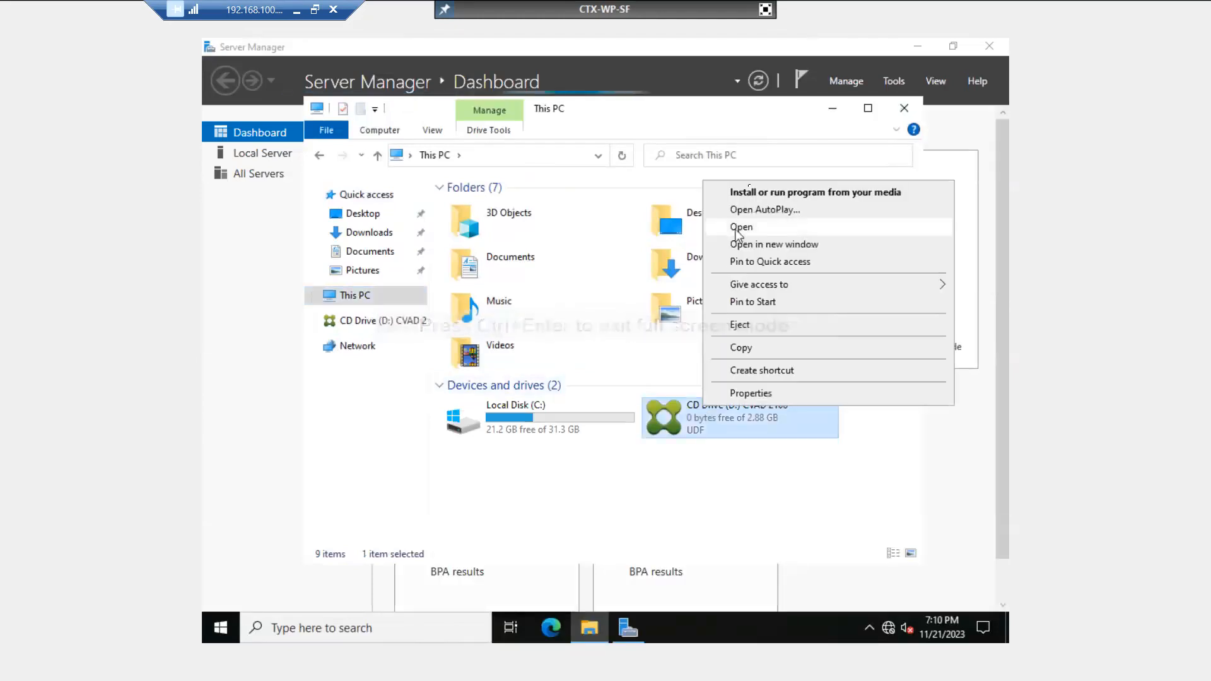
{"action": "left_click", "coordinate": [748, 192]}
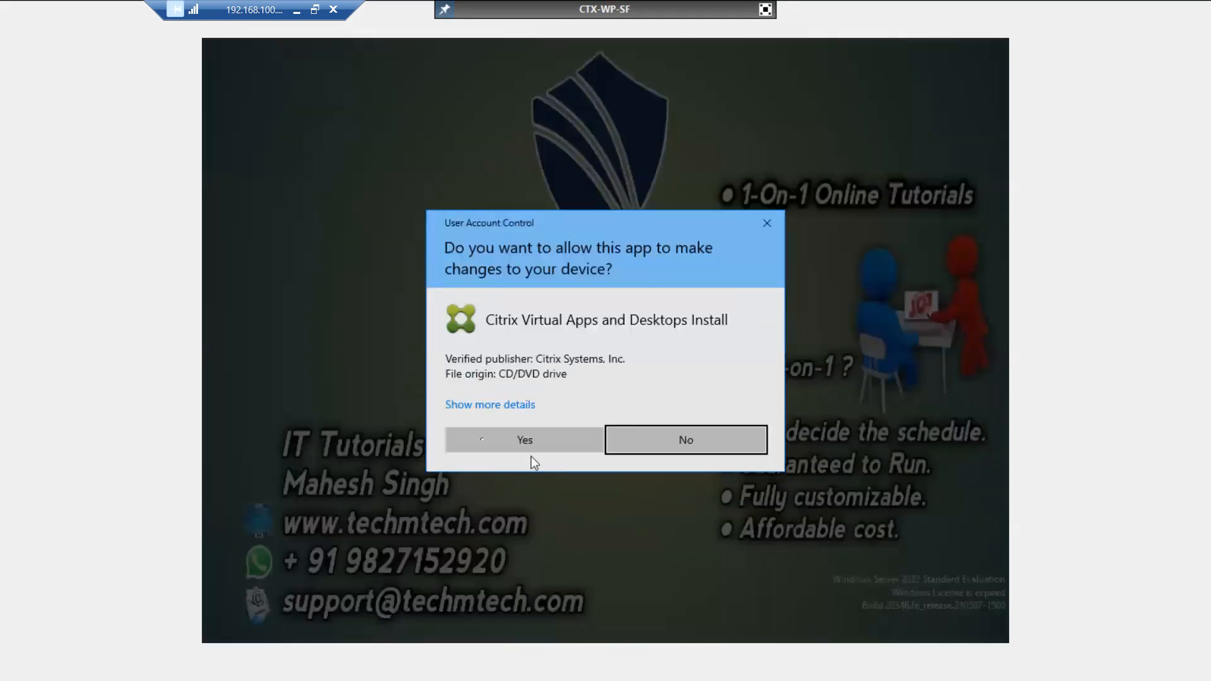
{"action": "left_click", "coordinate": [487, 436]}
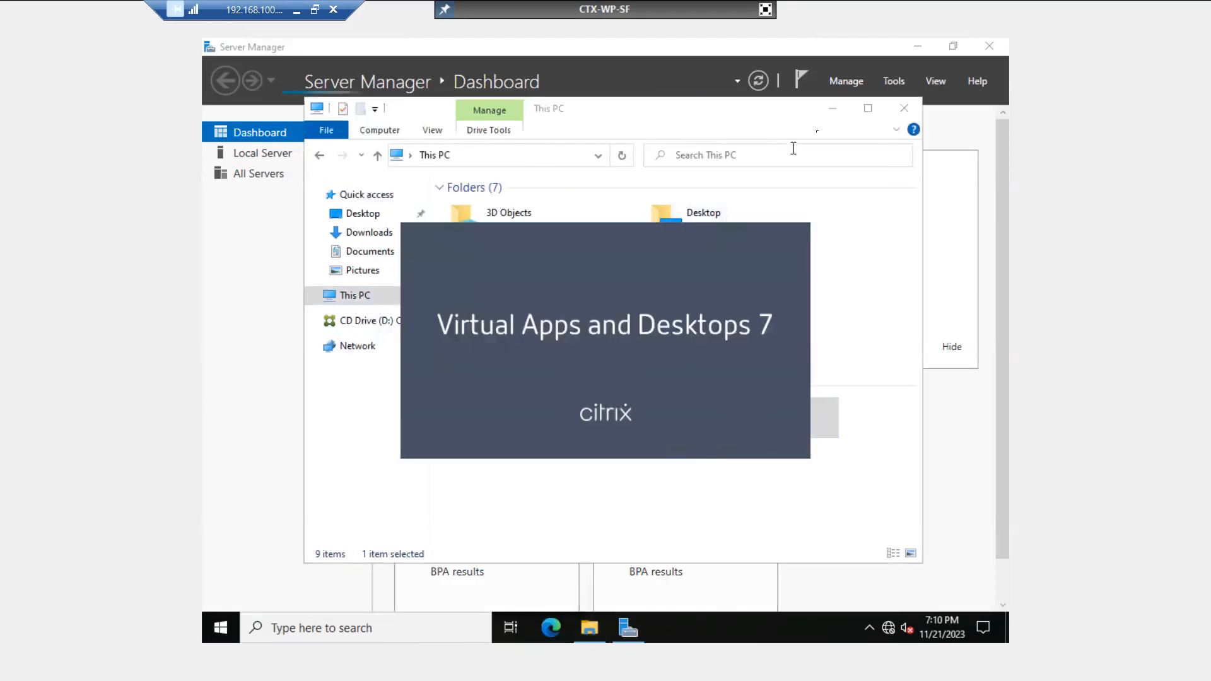
{"action": "left_click", "coordinate": [832, 109]}
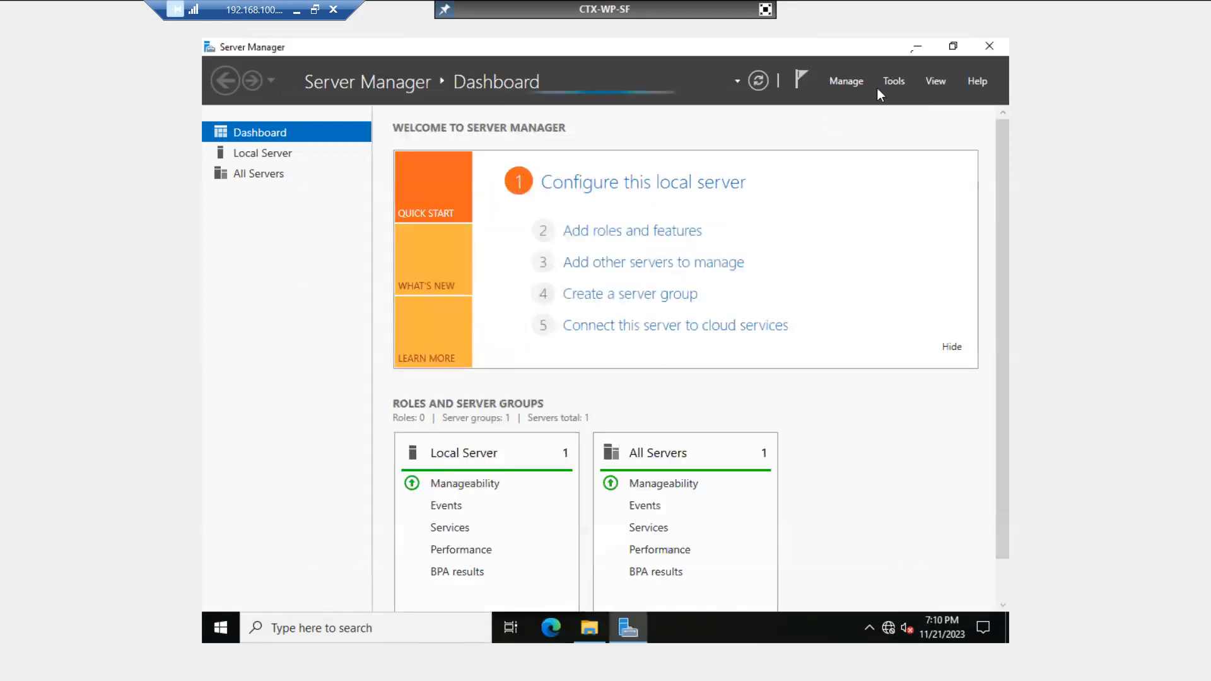
- Minimize Server Manager, dismiss the AutoPlay toast, and start Virtual Apps and Desktops
{"action": "left_click", "coordinate": [916, 49]}
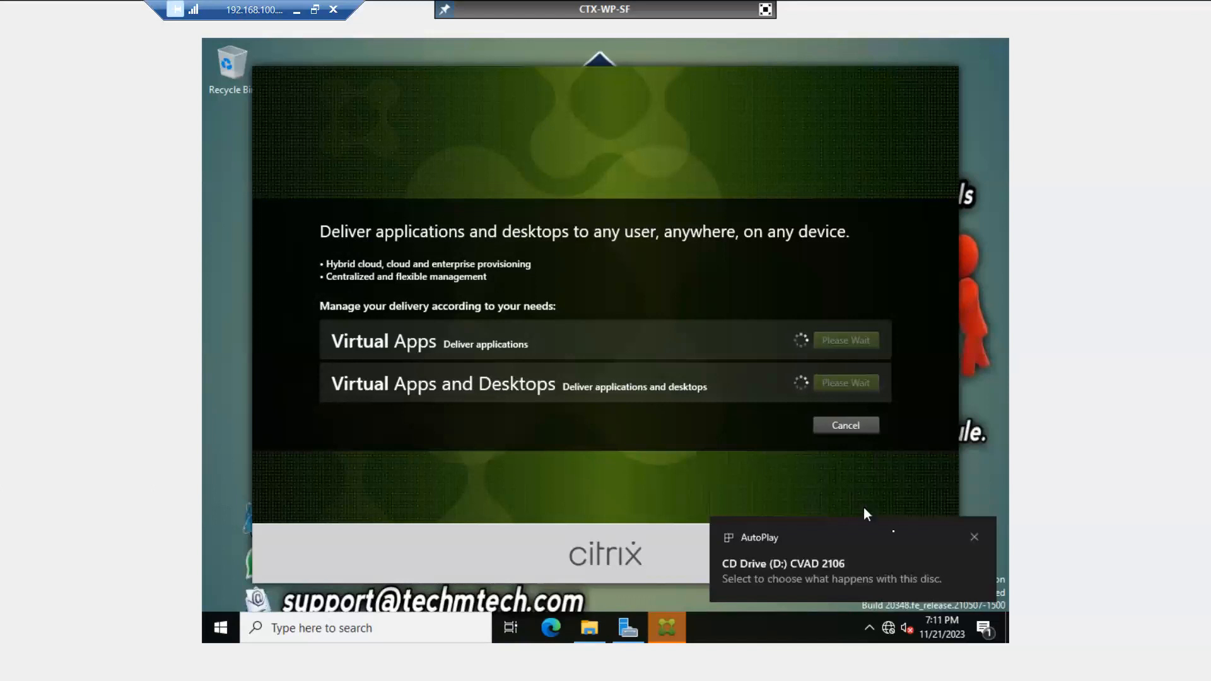
{"action": "left_click", "coordinate": [975, 537]}
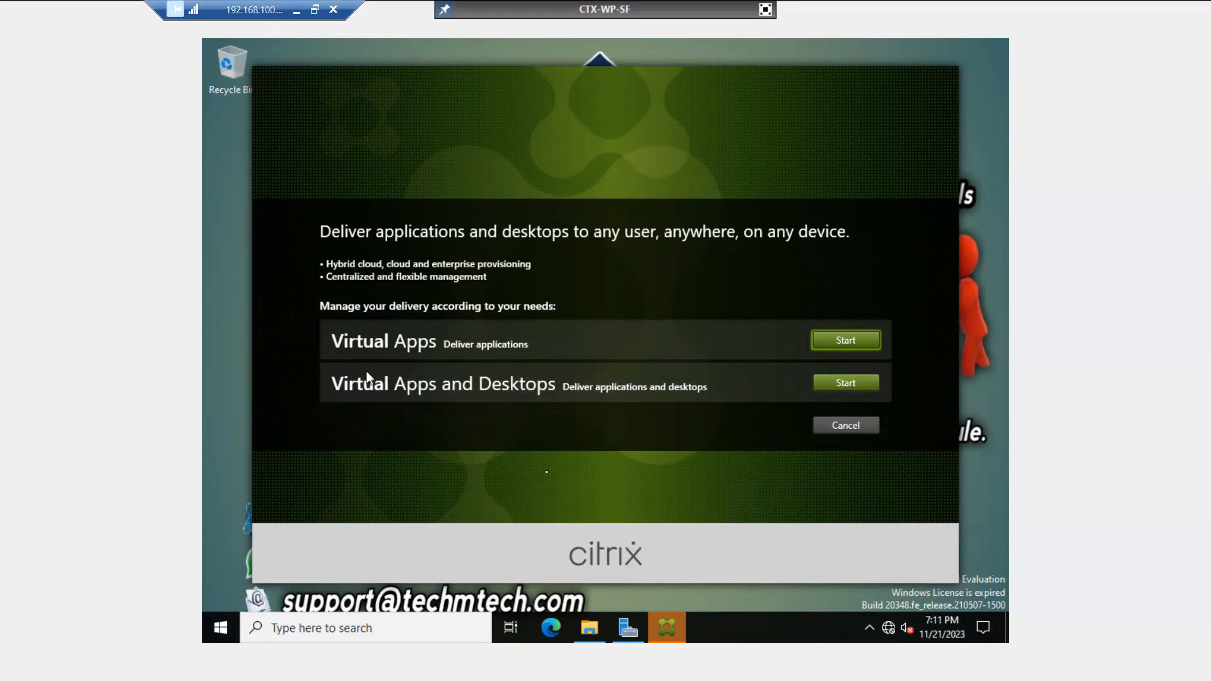
{"action": "left_click", "coordinate": [857, 388]}
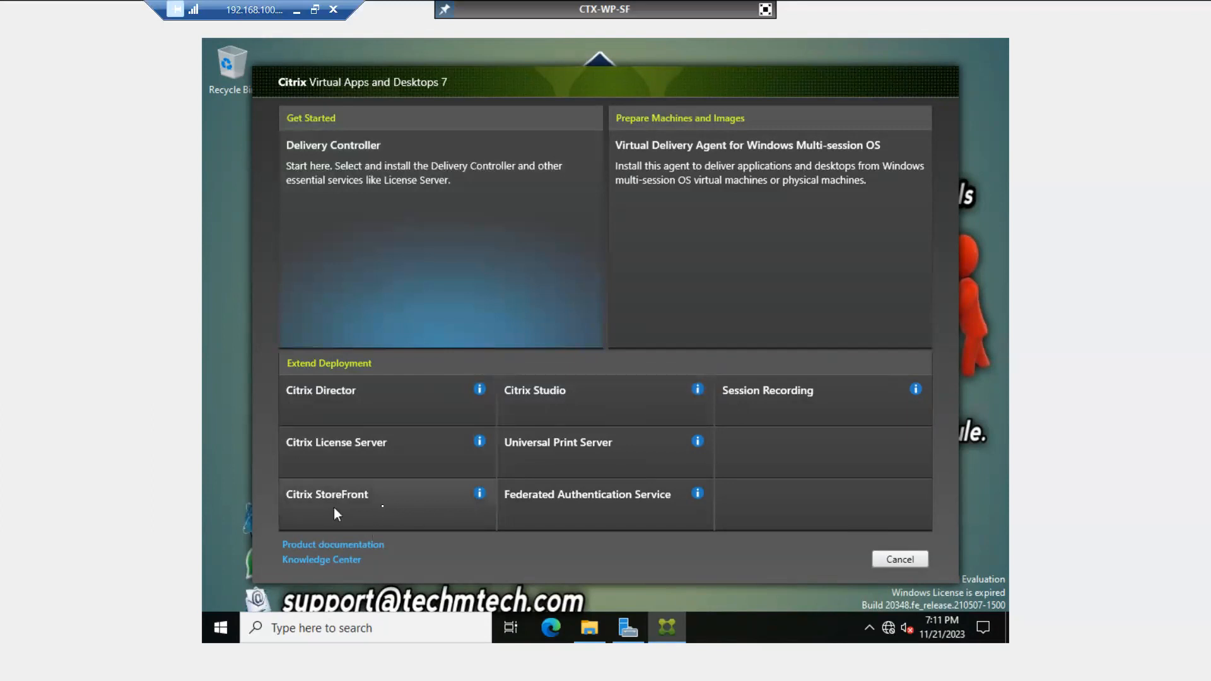
- Choose the Citrix StoreFront tile under Extend Deployment
{"action": "left_click", "coordinate": [374, 504]}
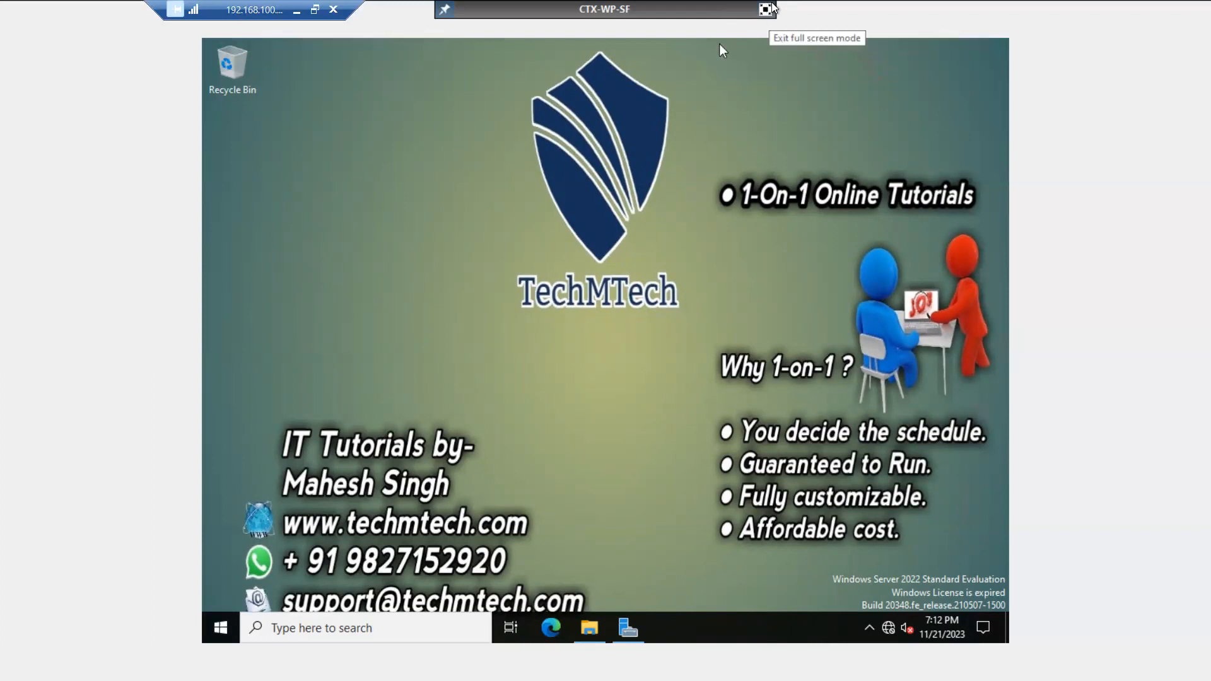
- Exit full screen and review the disconnected user's session in Task Manager's Users tab, then close it
{"action": "left_click", "coordinate": [765, 9]}
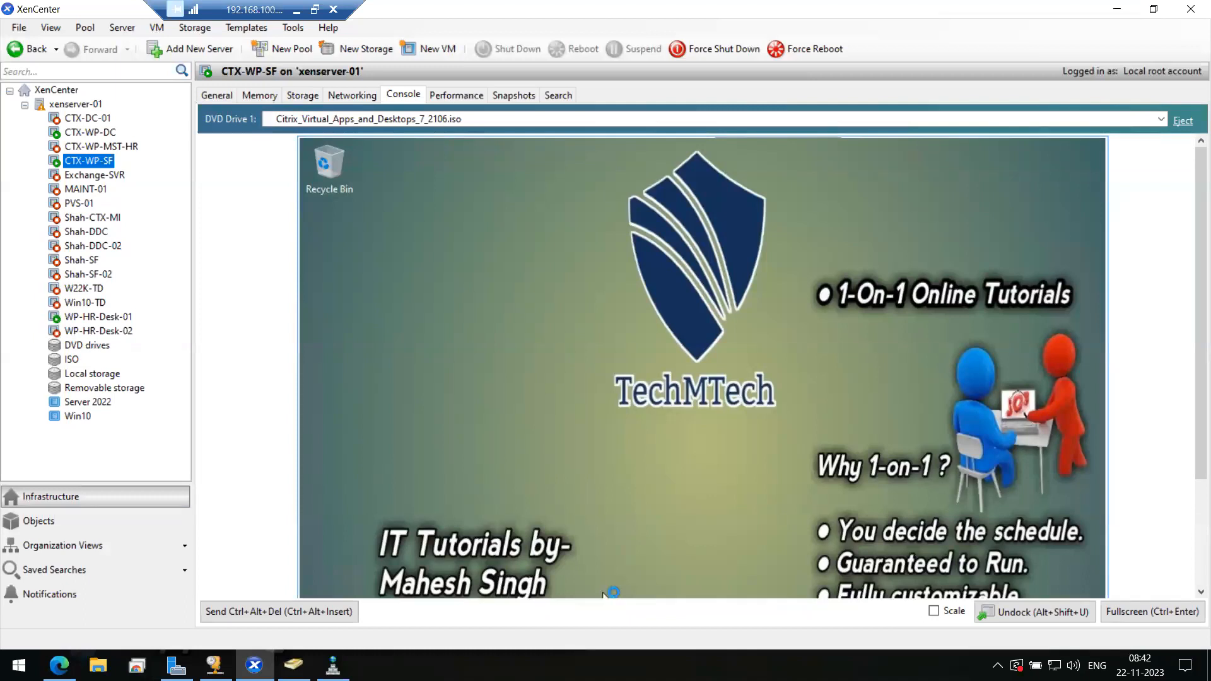
{"action": "right_click", "coordinate": [606, 594]}
{"action": "left_click", "coordinate": [608, 591]}
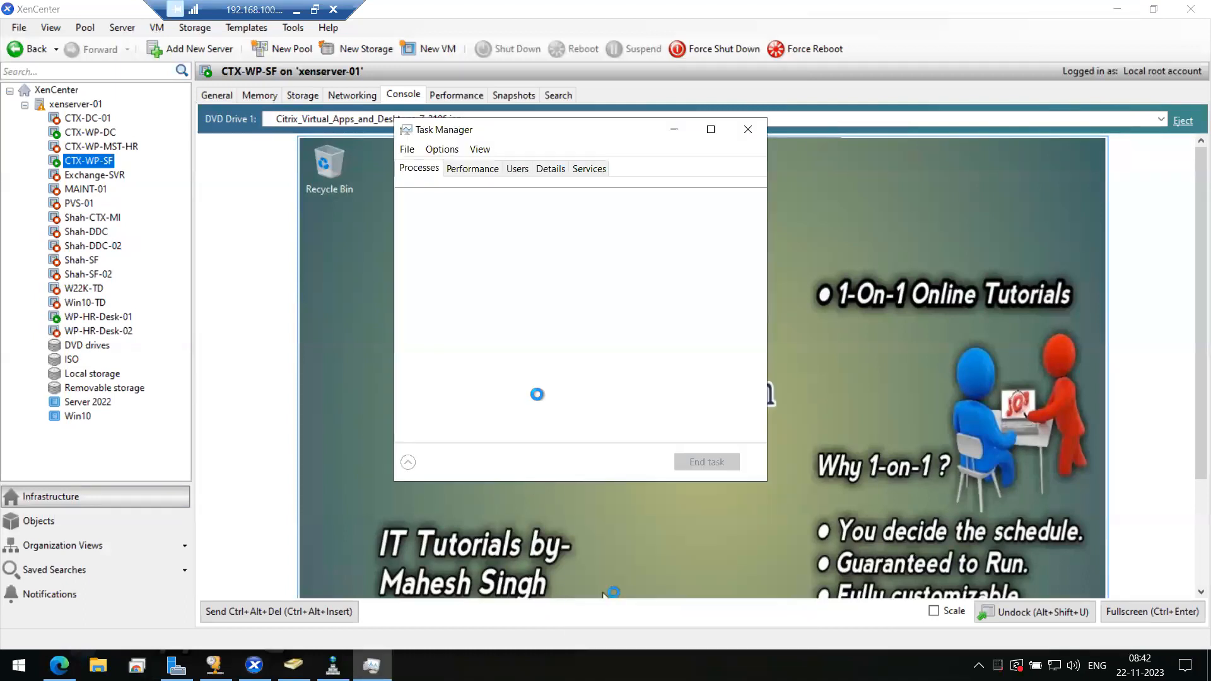
{"action": "left_click", "coordinate": [517, 169]}
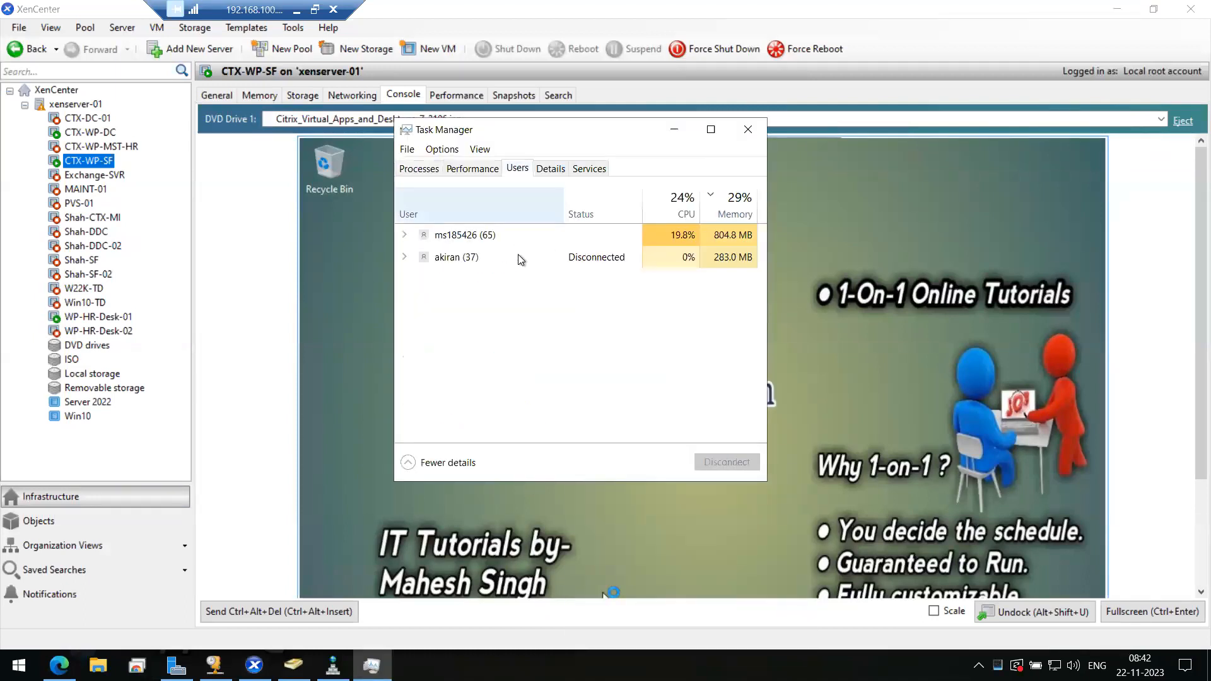
{"action": "left_click", "coordinate": [403, 256]}
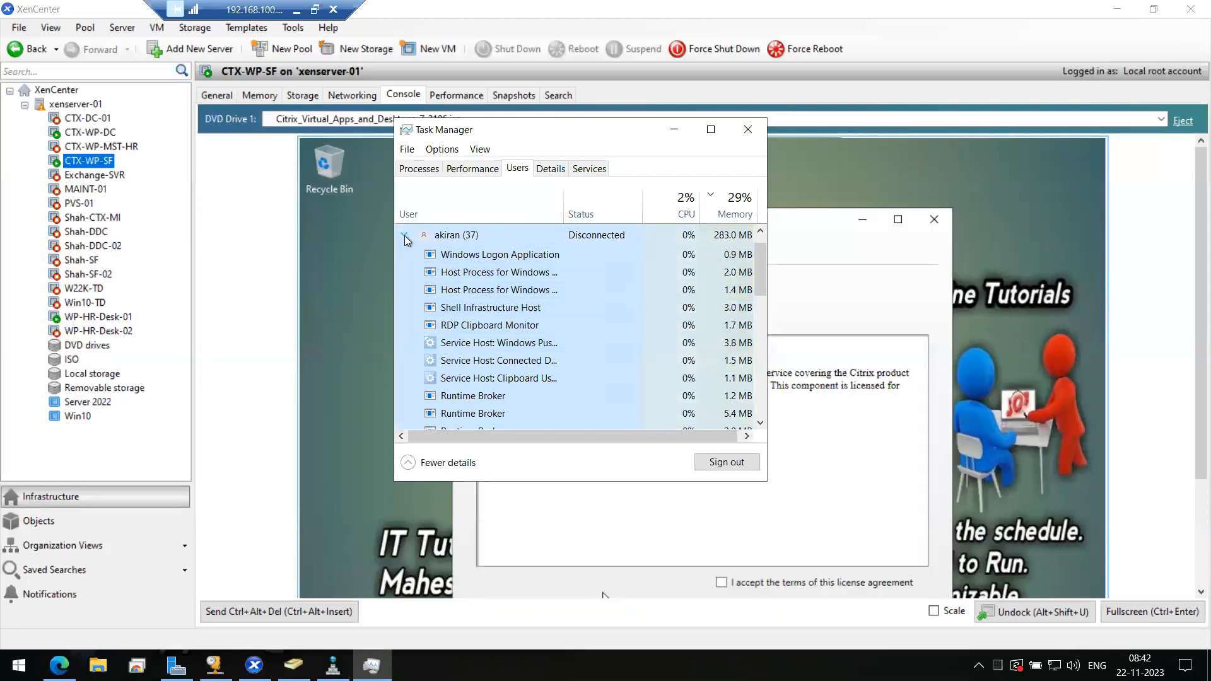
{"action": "left_click", "coordinate": [403, 236]}
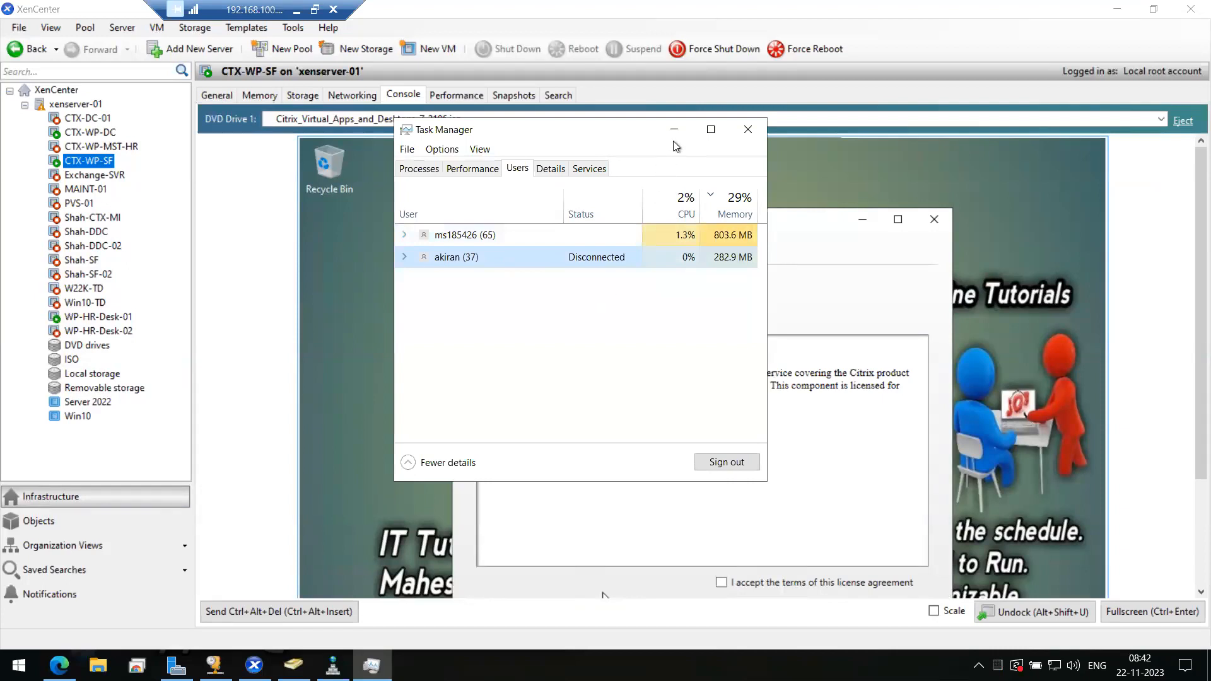
{"action": "left_click", "coordinate": [750, 130]}
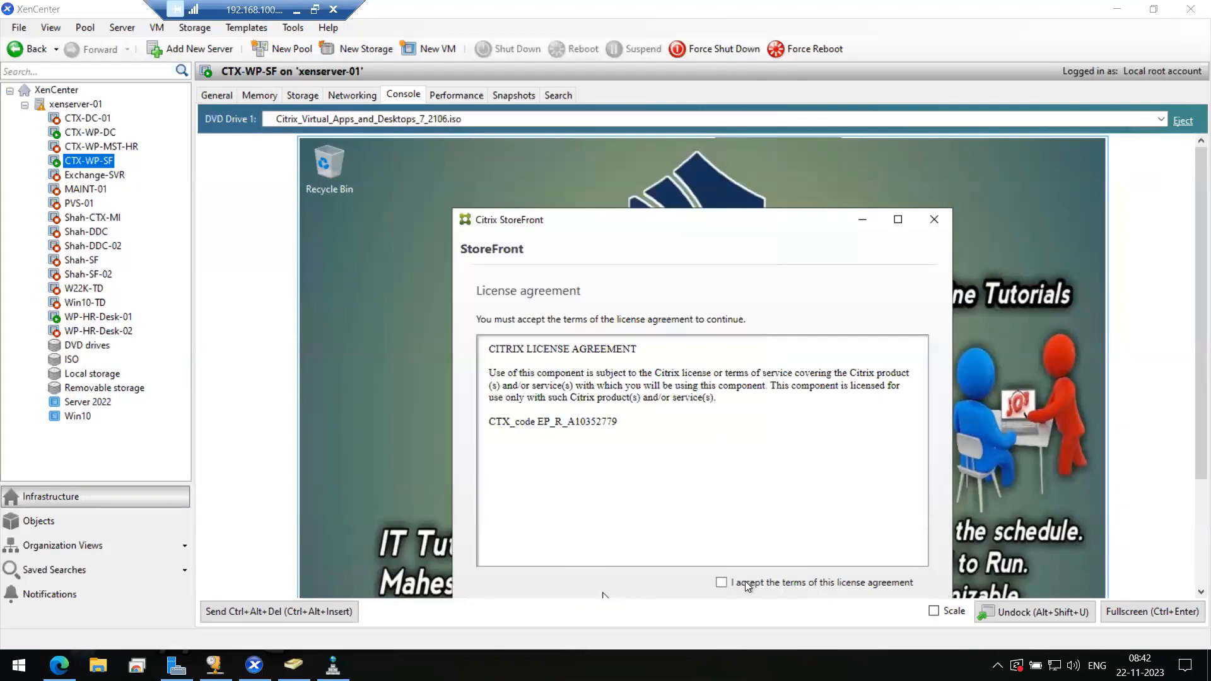
- Accept the StoreFront license terms, pass the prerequisites review, and start the StoreFront installation
{"action": "left_click", "coordinate": [722, 583]}
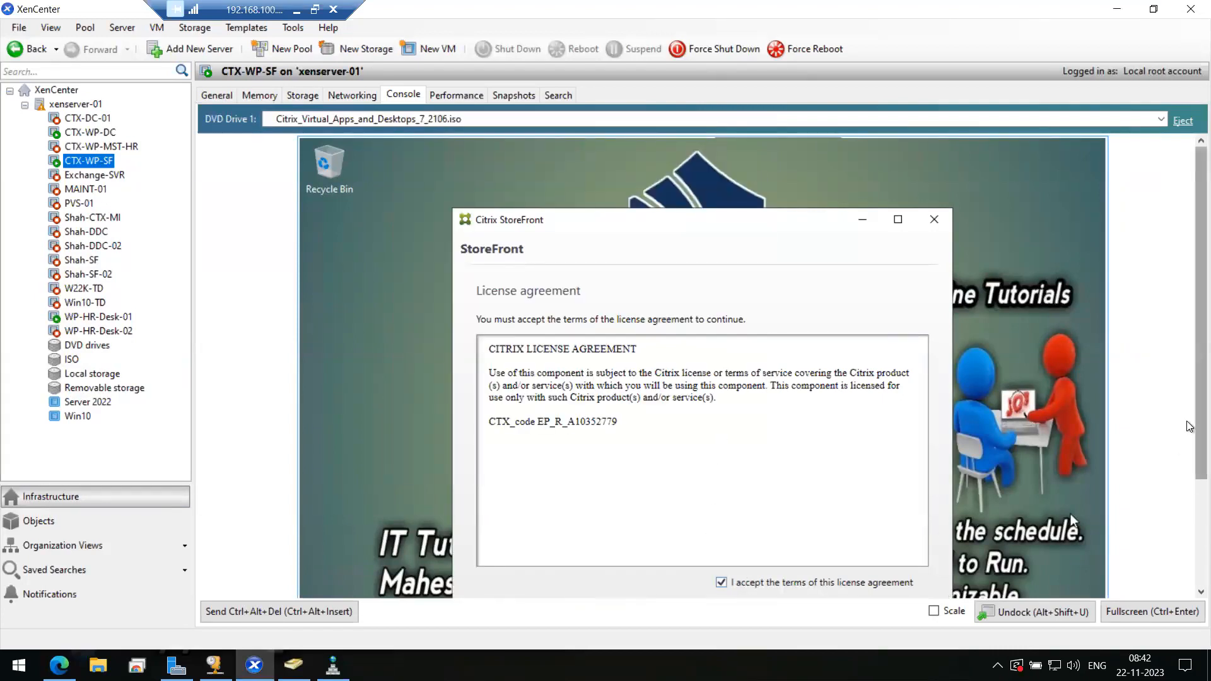
{"action": "scroll", "coordinate": [1190, 434], "scroll_direction": "down", "scroll_amount": 2}
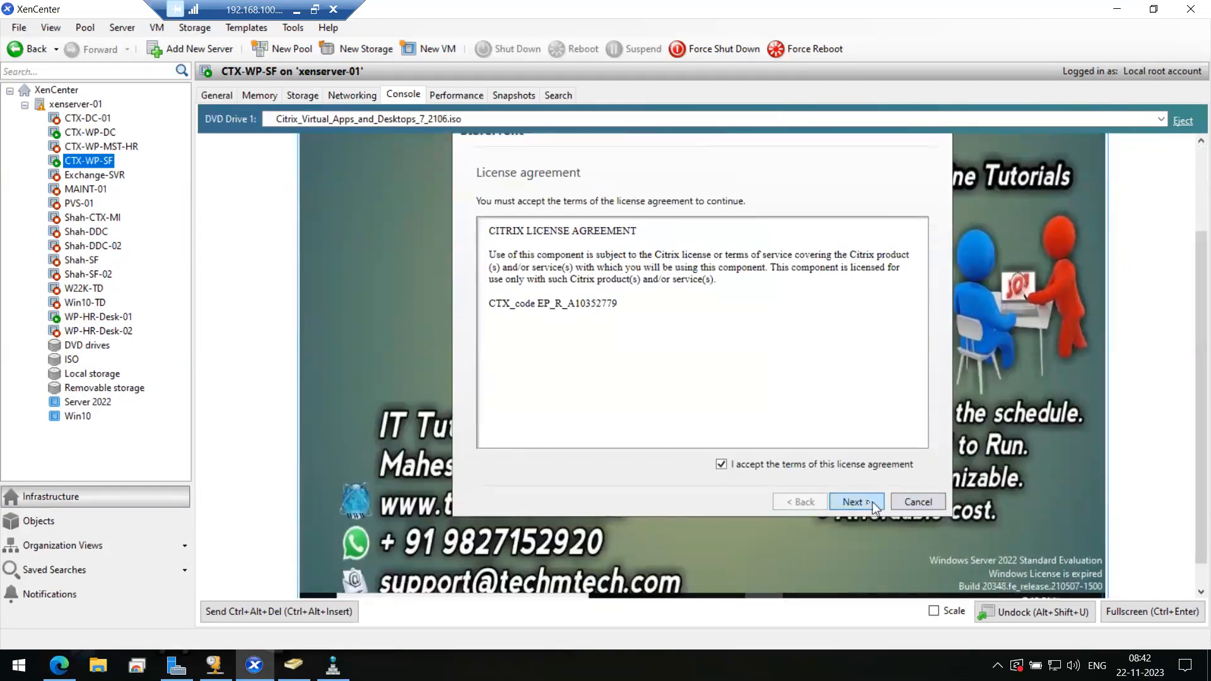
{"action": "left_click", "coordinate": [872, 502]}
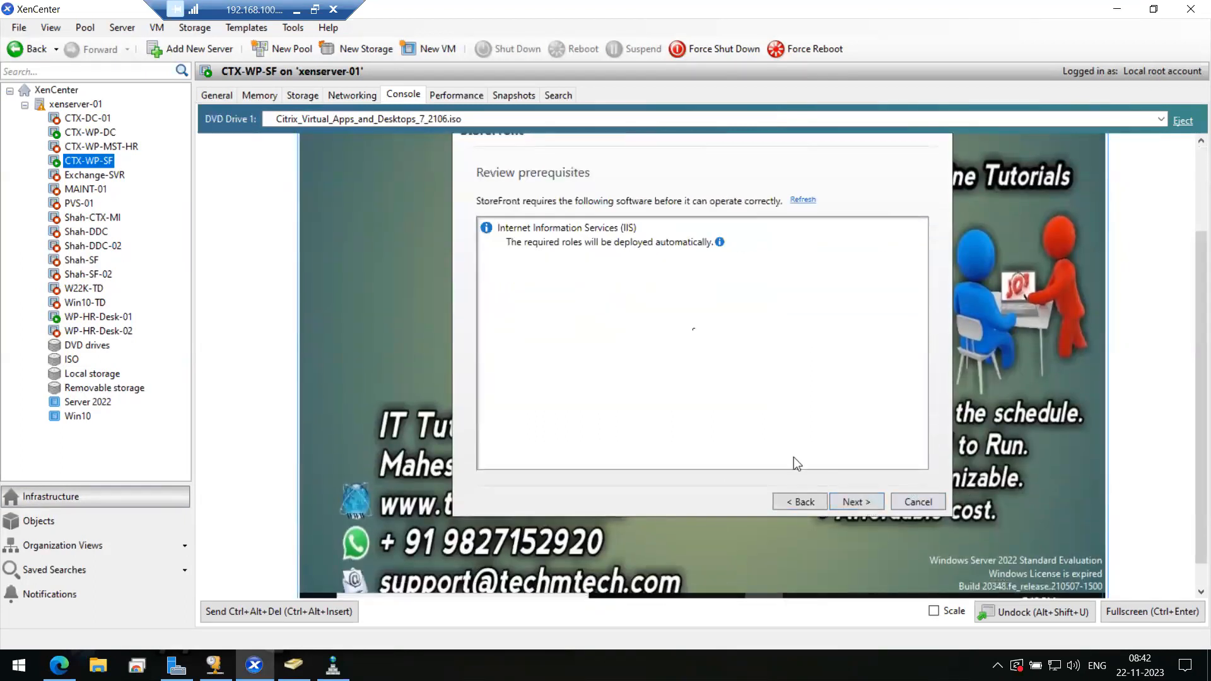
{"action": "left_click", "coordinate": [865, 502]}
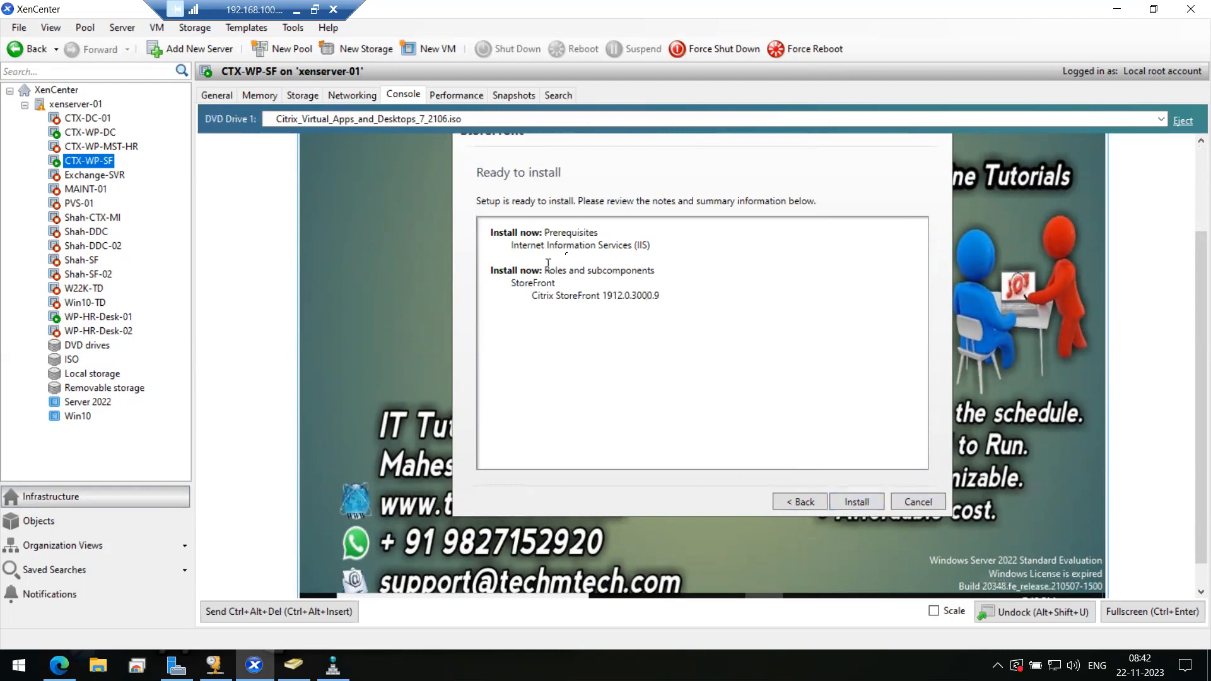
{"action": "left_click", "coordinate": [853, 504]}
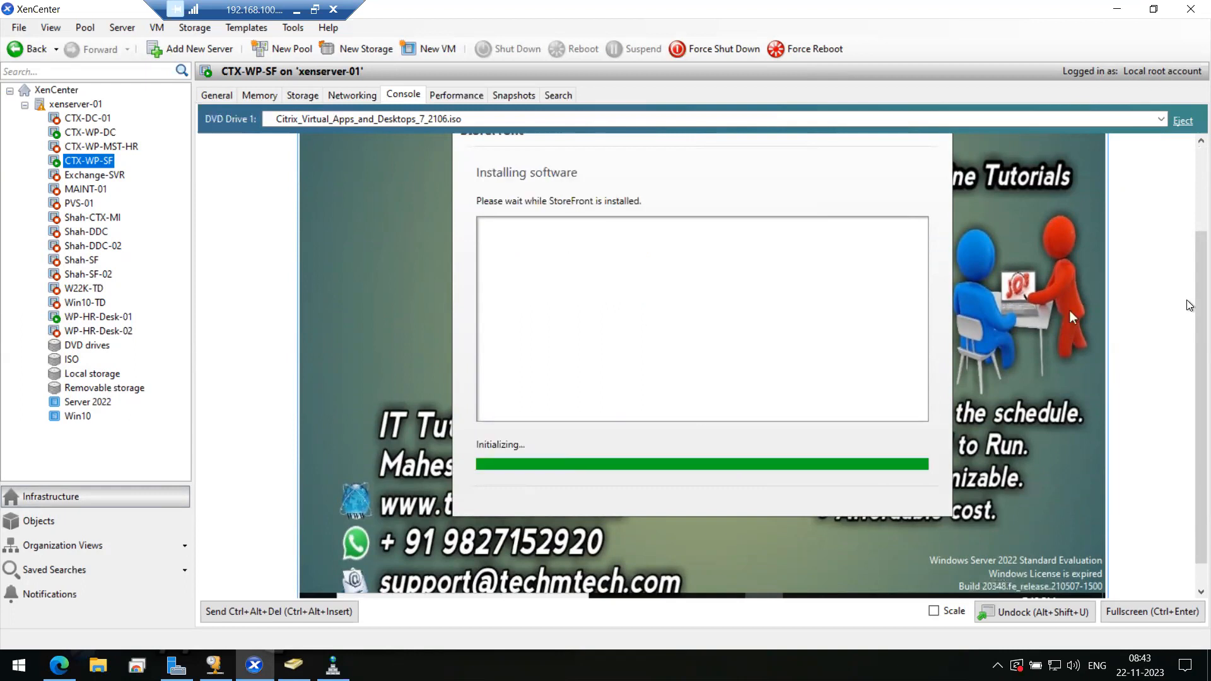
{"action": "scroll", "coordinate": [1189, 301], "scroll_direction": "up", "scroll_amount": 2}
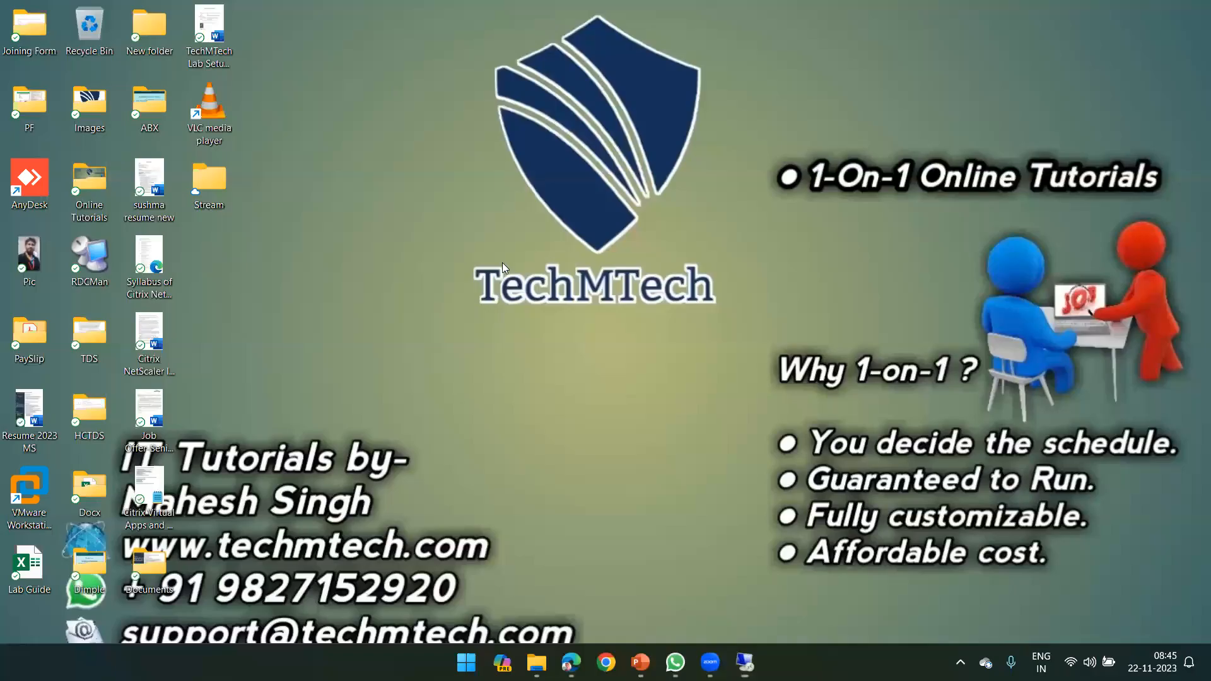
- Launch Remote Desktop Connection (mstsc) and start connecting to 192.168.100.101
{"action": "key", "text": "super+r"}
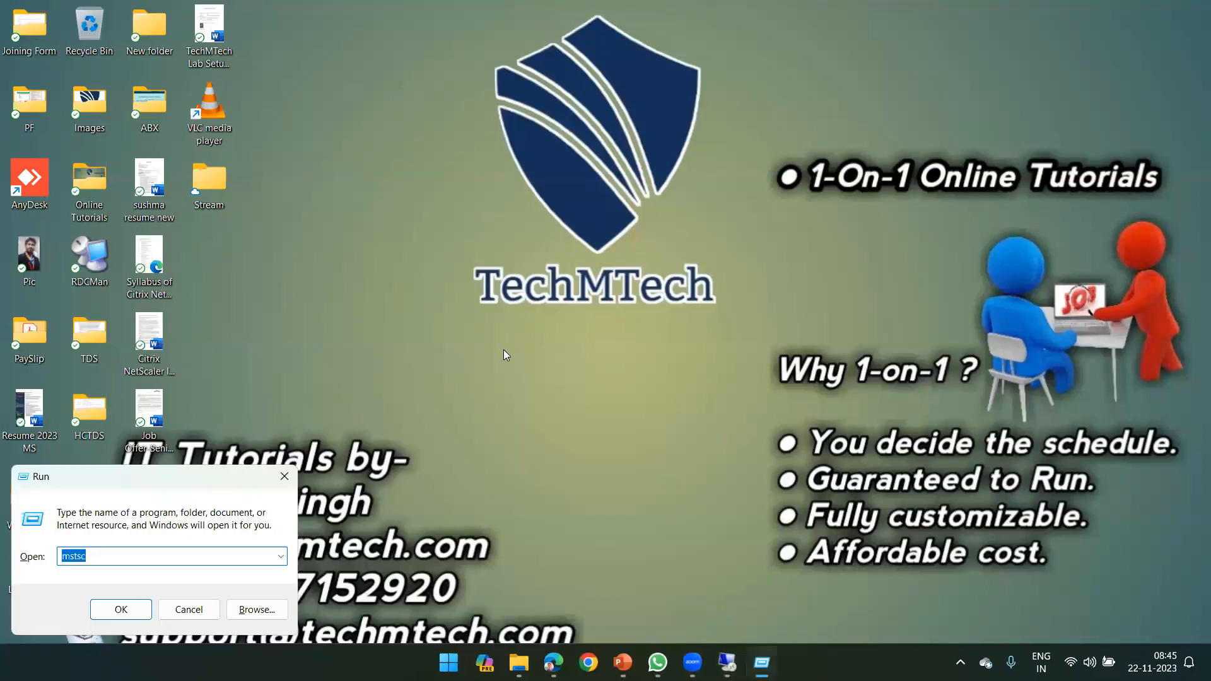
{"action": "key", "text": "Return"}
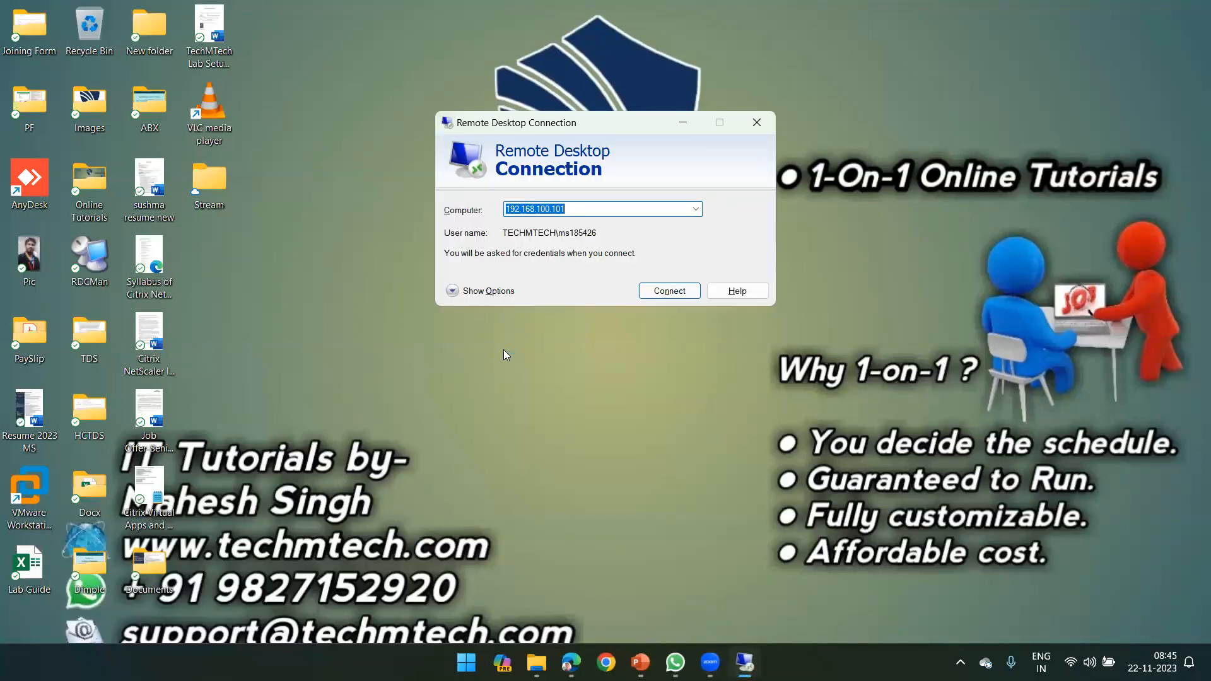
{"action": "key", "text": "Return"}
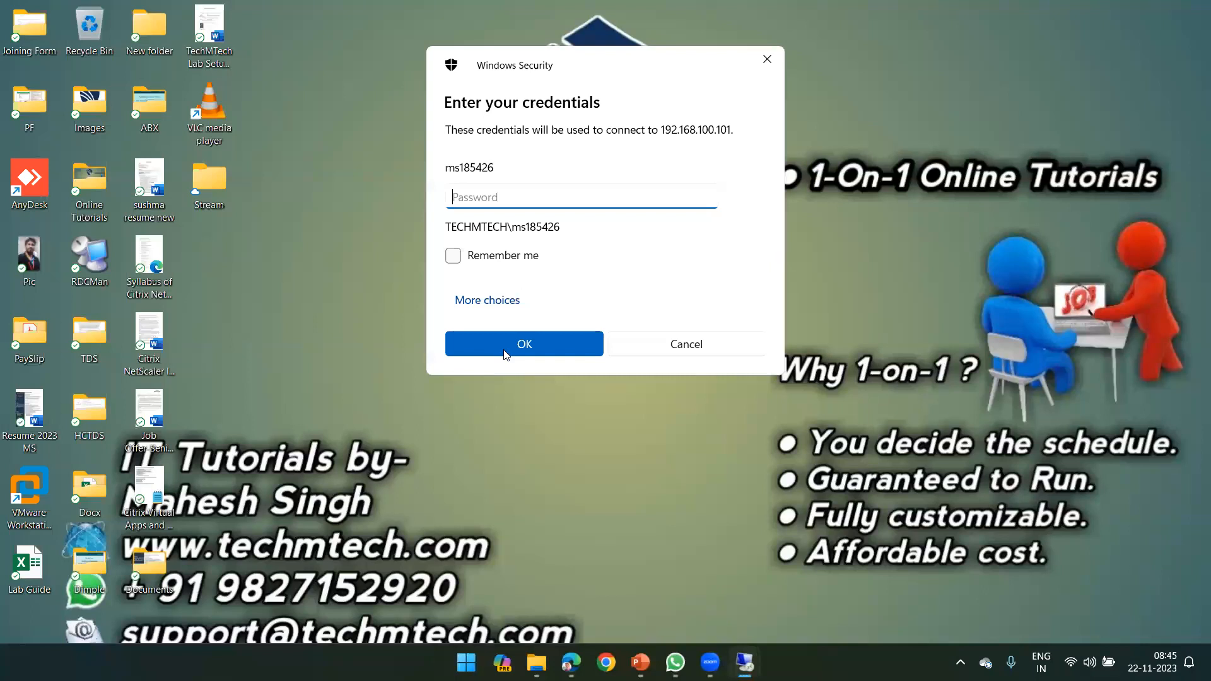
- Sign in with a different account by entering its user name and password
{"action": "left_click", "coordinate": [514, 300]}
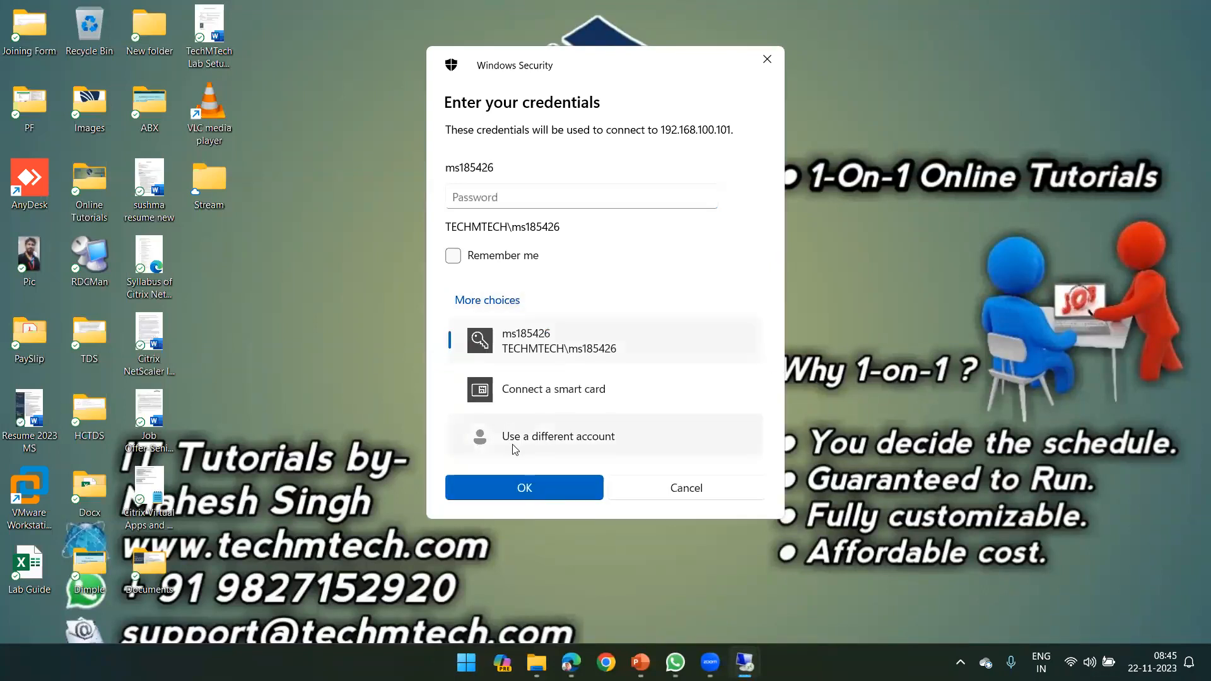
{"action": "left_click", "coordinate": [514, 442]}
{"action": "type", "text": "a"}
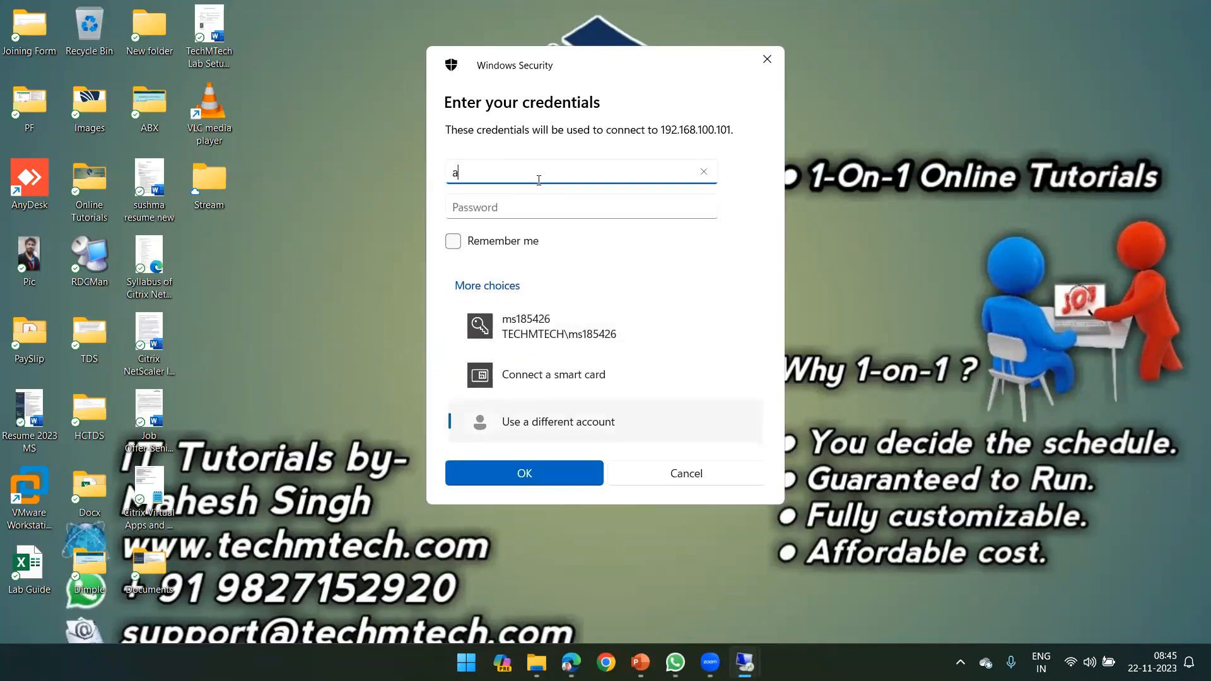
{"action": "type", "text": "kirsan"}
{"action": "key", "text": "BackSpace"}
{"action": "key", "text": "BackSpace"}
{"action": "key", "text": "BackSpace"}
{"action": "type", "text": "an"}
{"action": "key", "text": "Tab"}
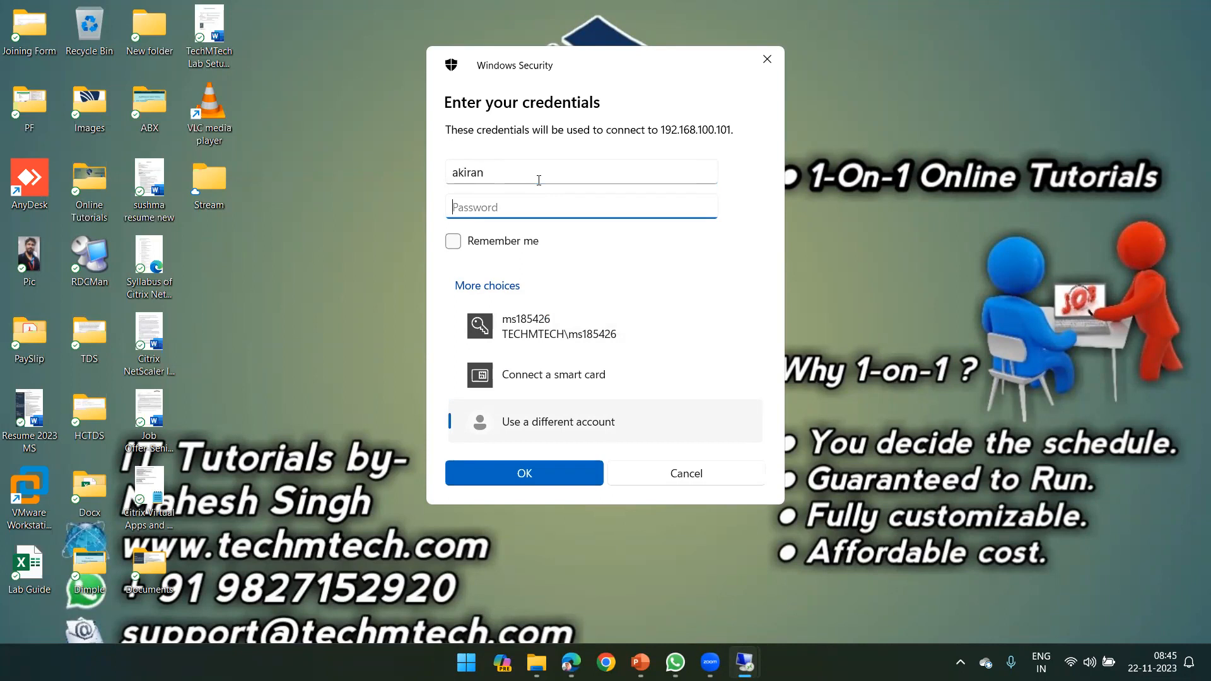
{"action": "type", "text": "**********"}
{"action": "key", "text": "Return"}
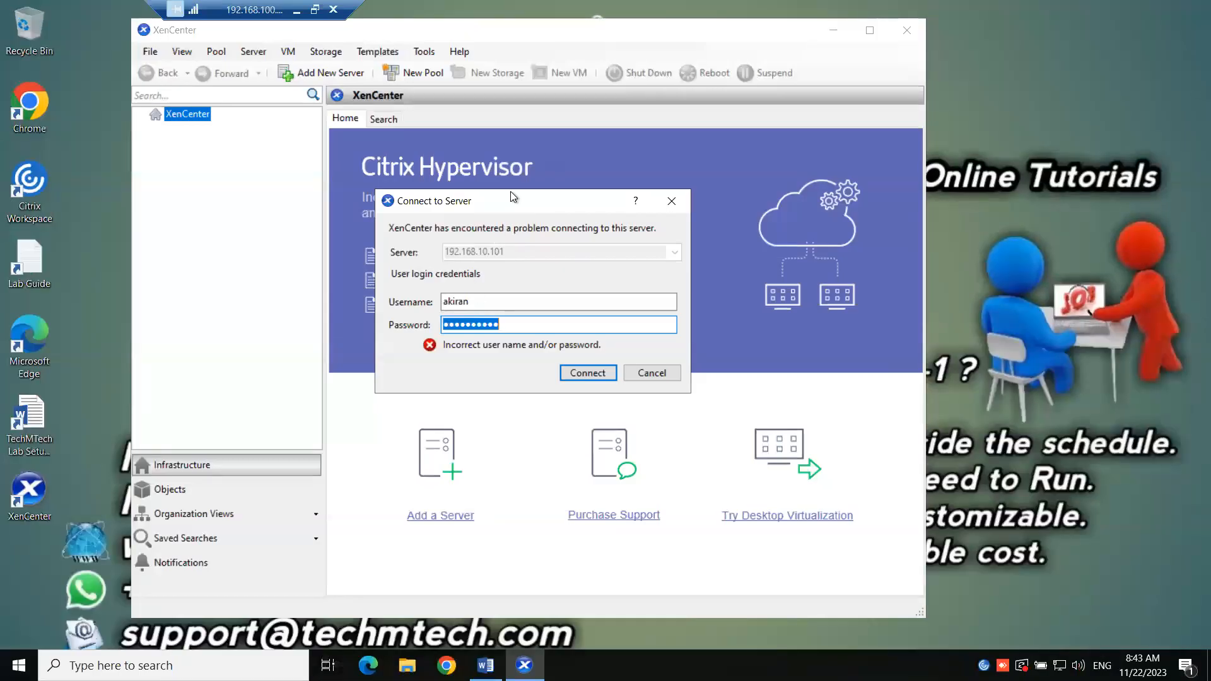
- Dismiss the connection error and add server 192.168.10.101 as root, then collapse xenserver-01
{"action": "left_click", "coordinate": [670, 201]}
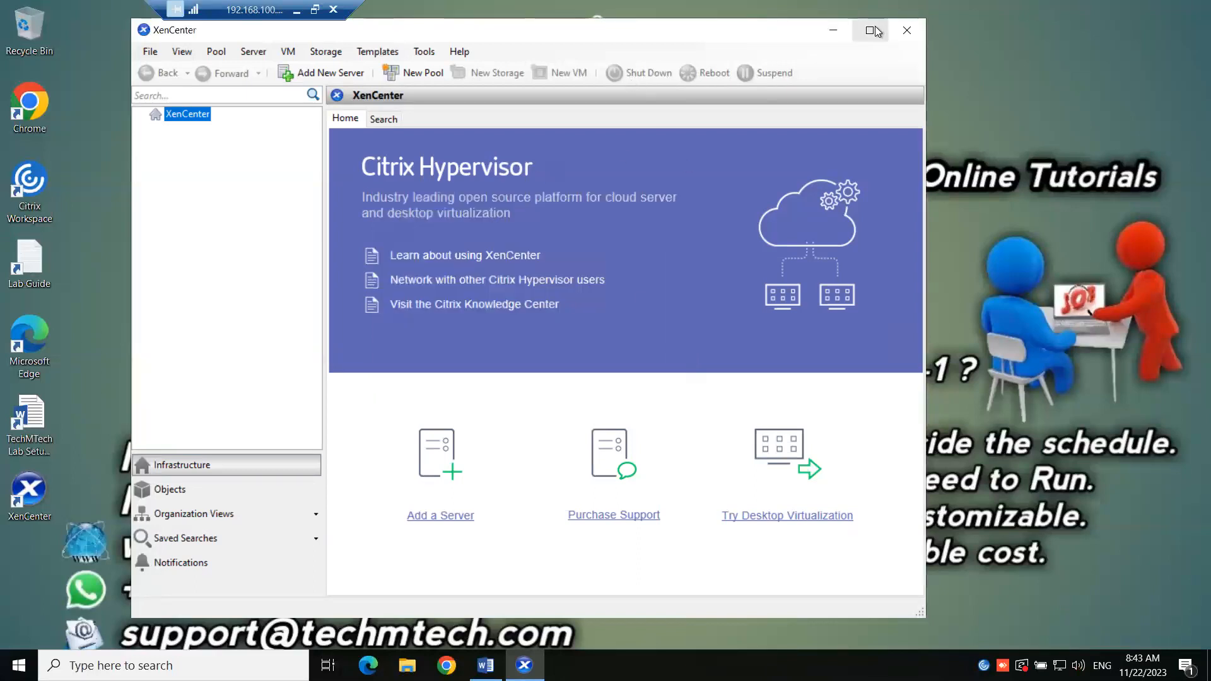
{"action": "left_click", "coordinate": [870, 29]}
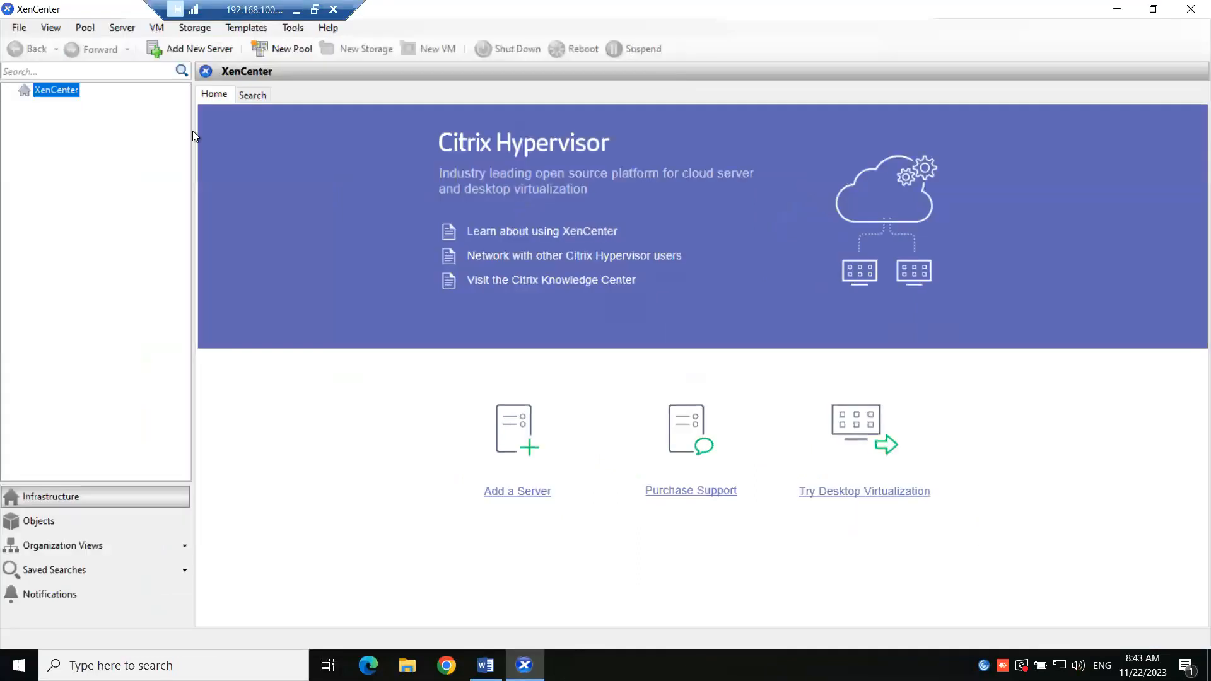
{"action": "right_click", "coordinate": [55, 95]}
{"action": "left_click", "coordinate": [81, 105]}
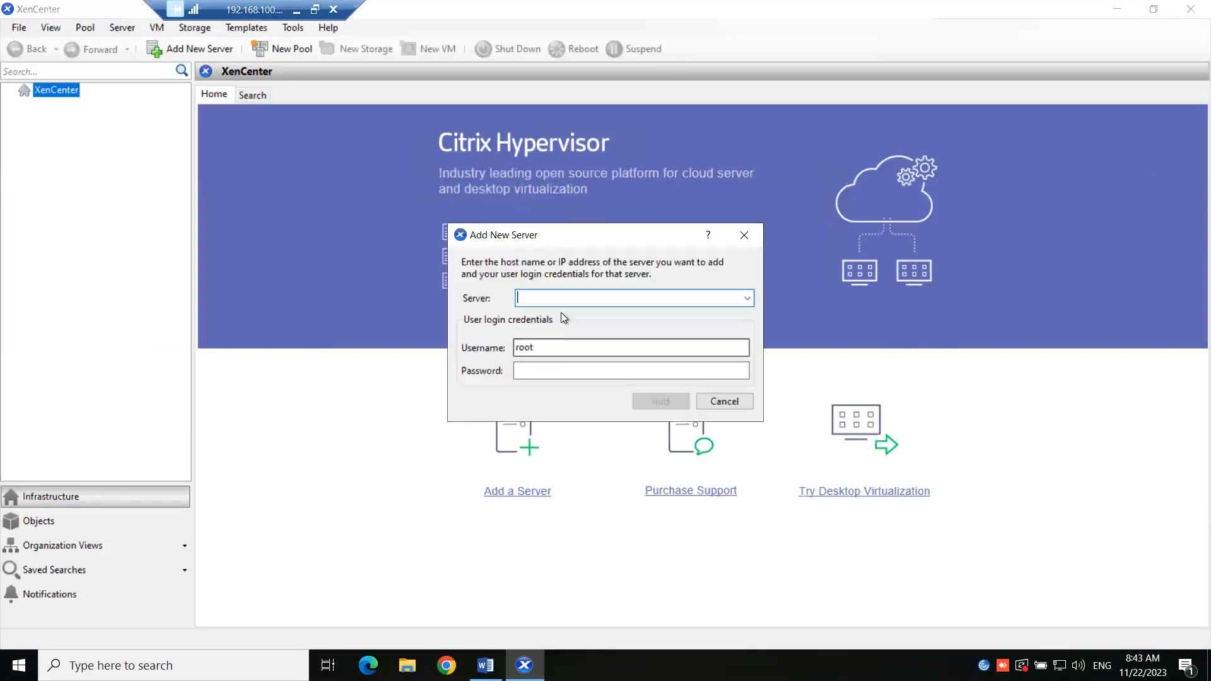
{"action": "left_click", "coordinate": [746, 301]}
{"action": "left_click", "coordinate": [578, 298]}
{"action": "type", "text": "1"}
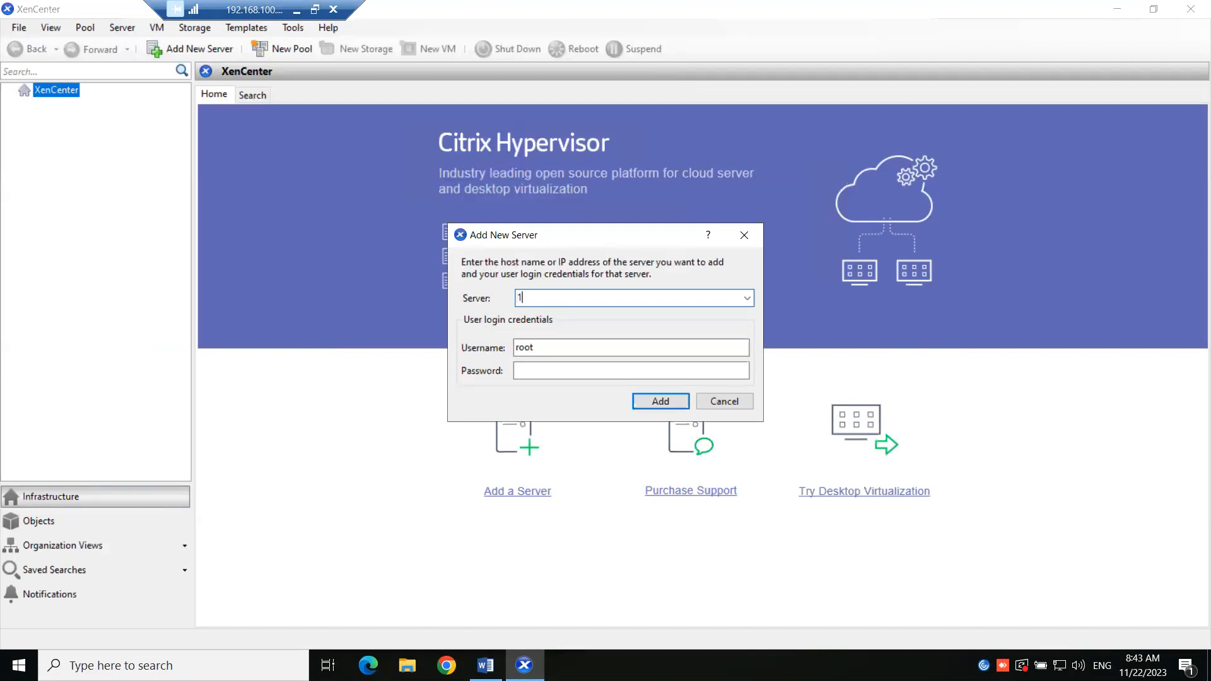
{"action": "type", "text": "92.168.10.101"}
{"action": "key", "text": "Tab"}
{"action": "key", "text": "Tab"}
{"action": "type", "text": "*********"}
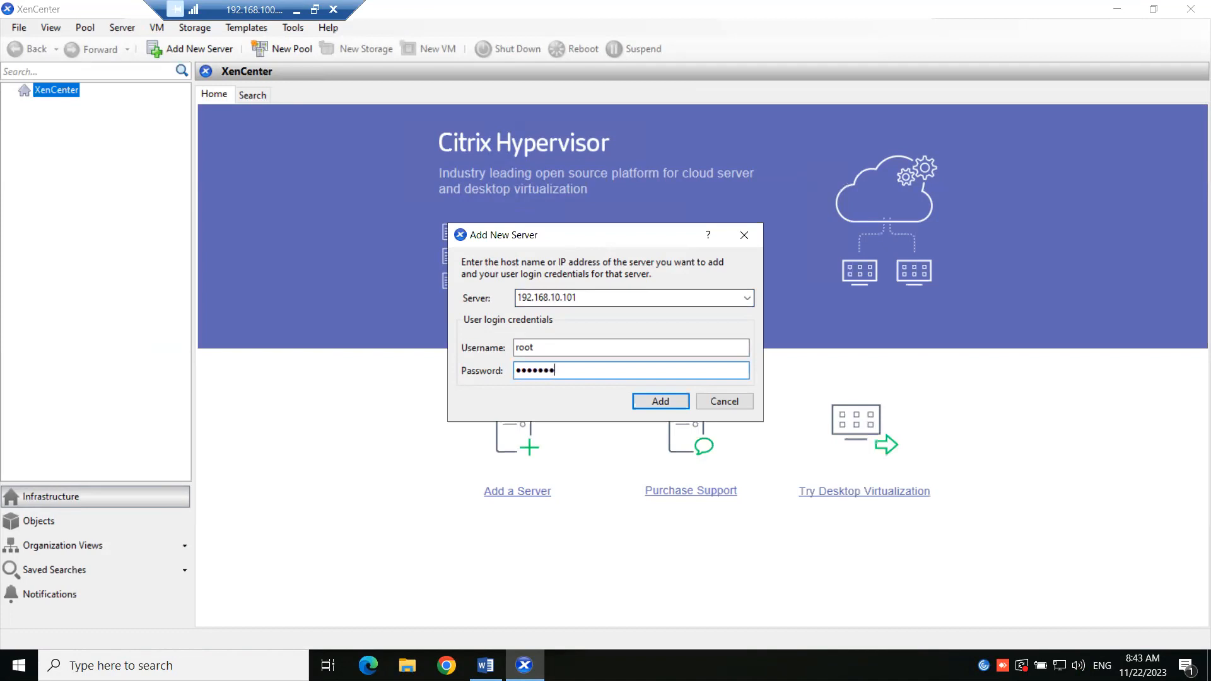
{"action": "left_click", "coordinate": [661, 401]}
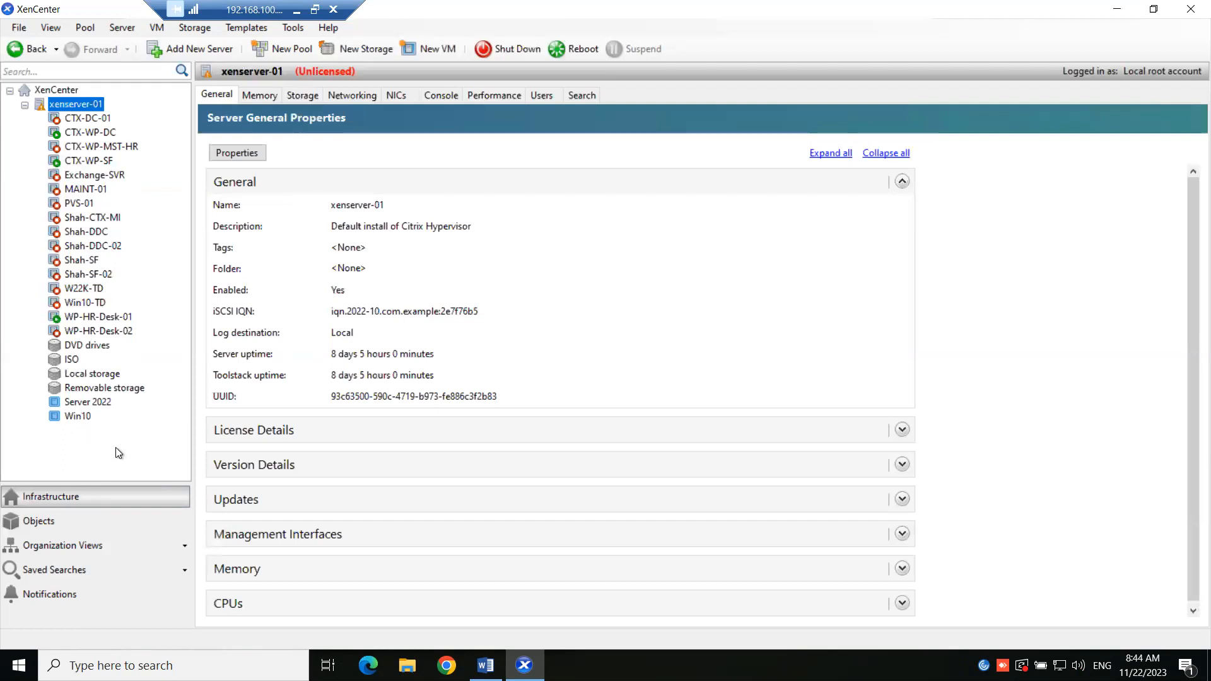
{"action": "left_click", "coordinate": [24, 106]}
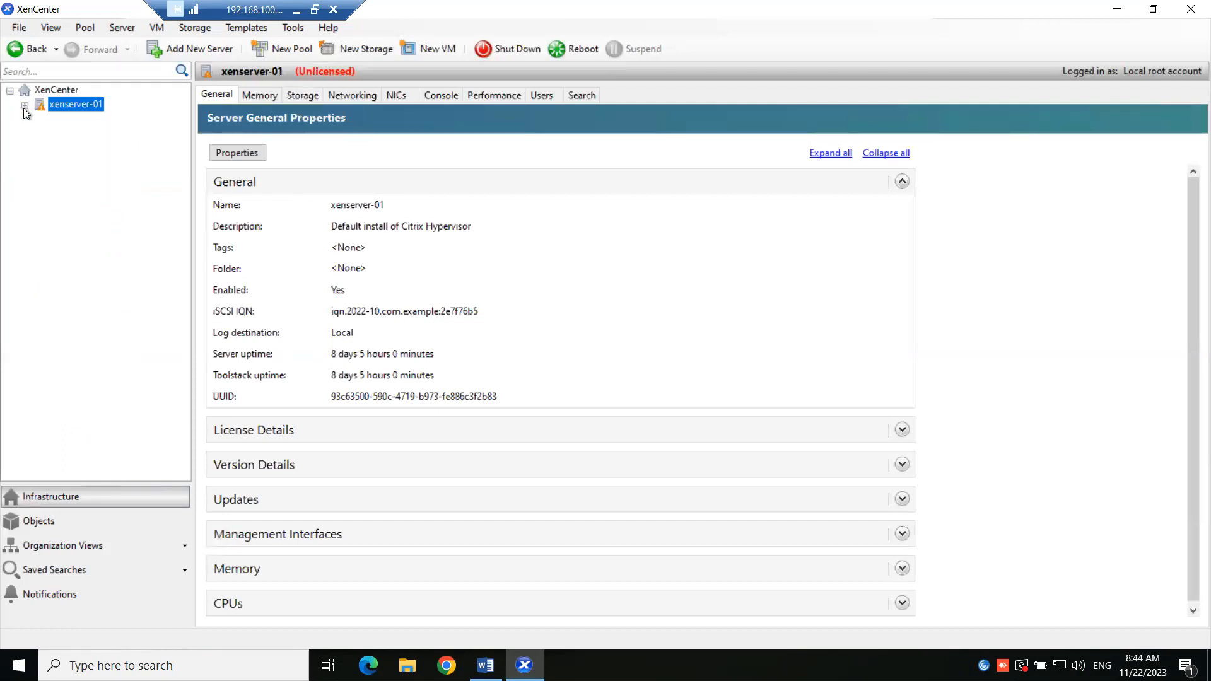
- Restart XenCenter, select xenserver-01 and maximize the window
{"action": "left_click", "coordinate": [1191, 9]}
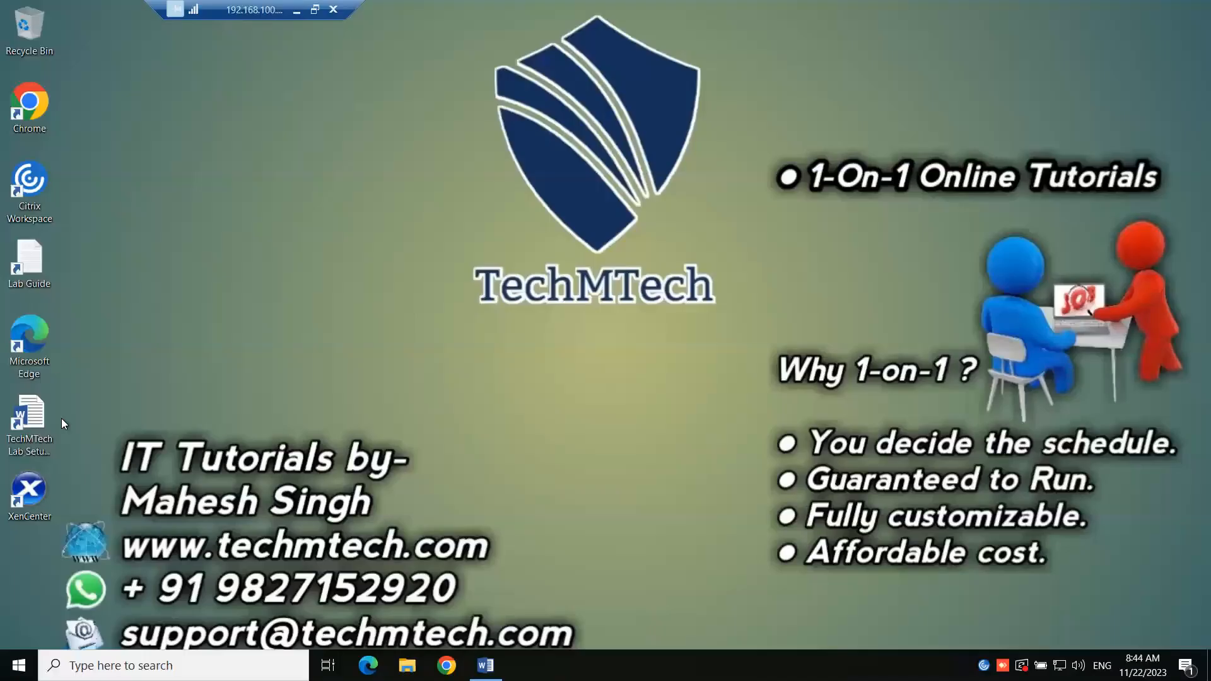
{"action": "double_click", "coordinate": [32, 502]}
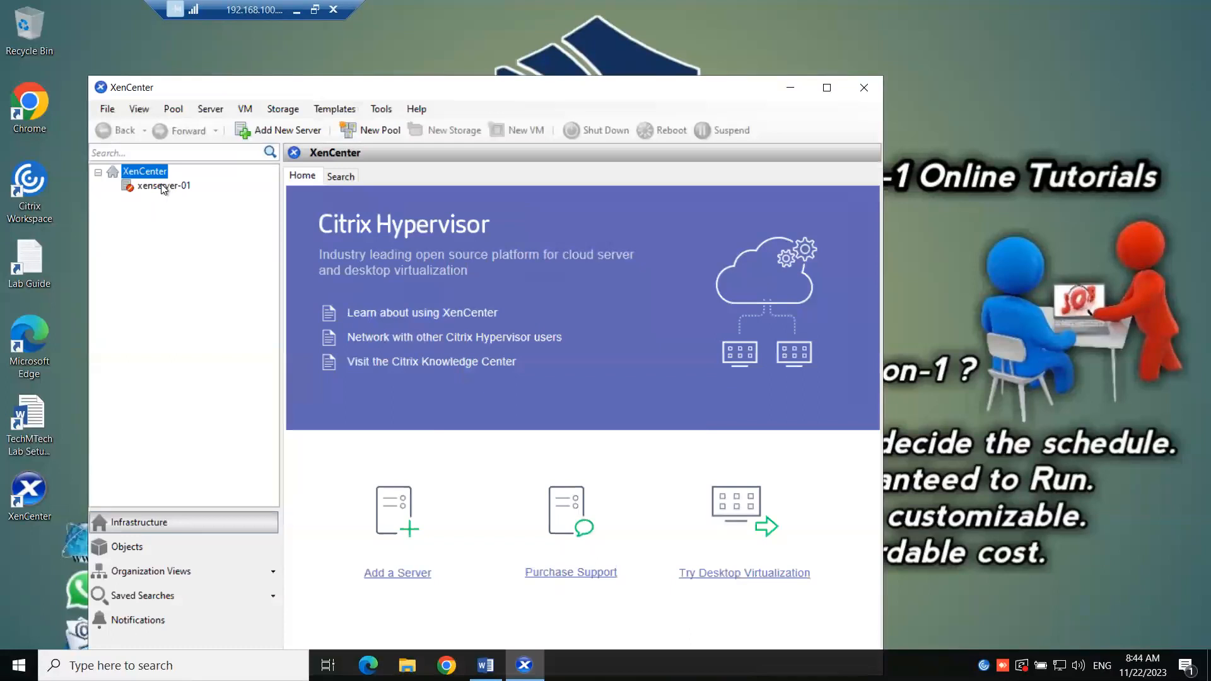
{"action": "left_click", "coordinate": [162, 186]}
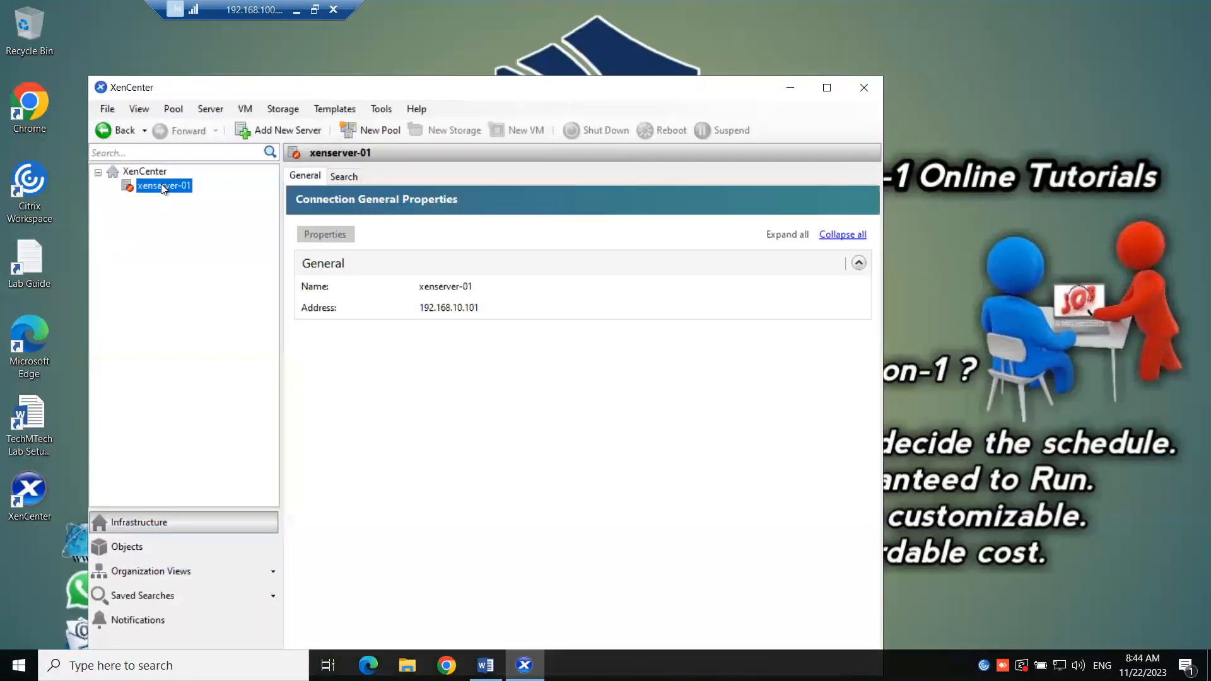
{"action": "right_click", "coordinate": [163, 187]}
{"action": "left_click", "coordinate": [123, 204]}
{"action": "double_click", "coordinate": [551, 85]}
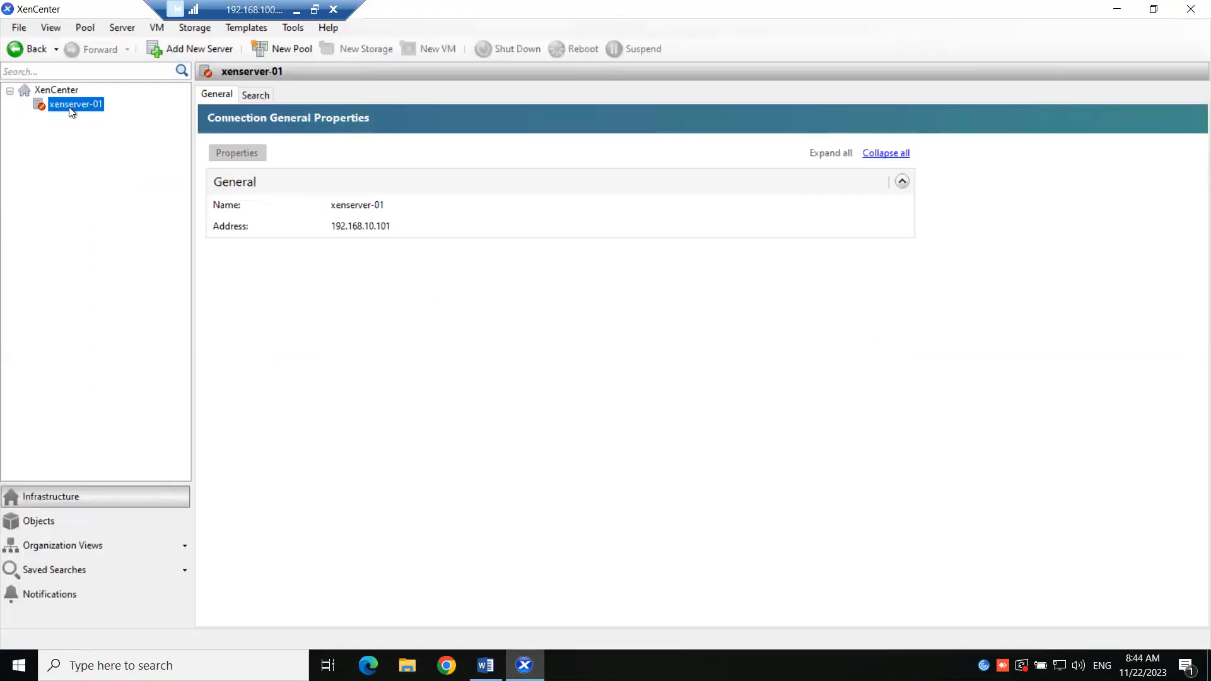
- Reconnect xenserver-01 by entering the root password
{"action": "right_click", "coordinate": [71, 112]}
{"action": "left_click", "coordinate": [93, 115]}
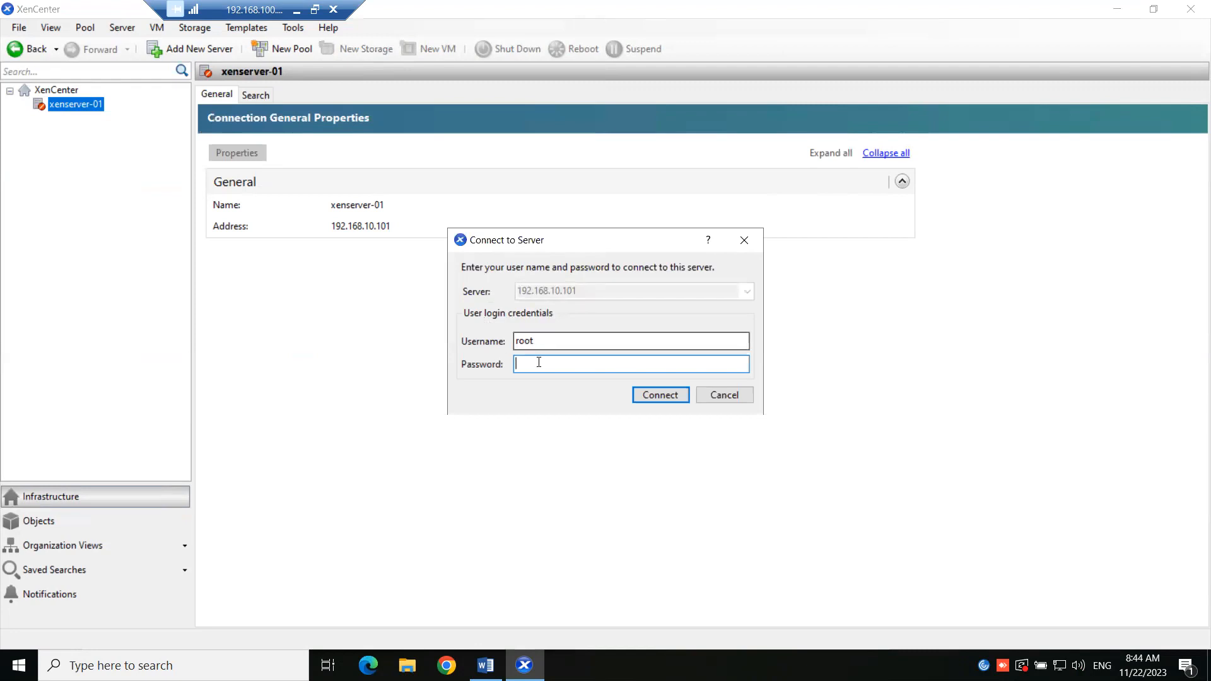
{"action": "type", "text": "123456"}
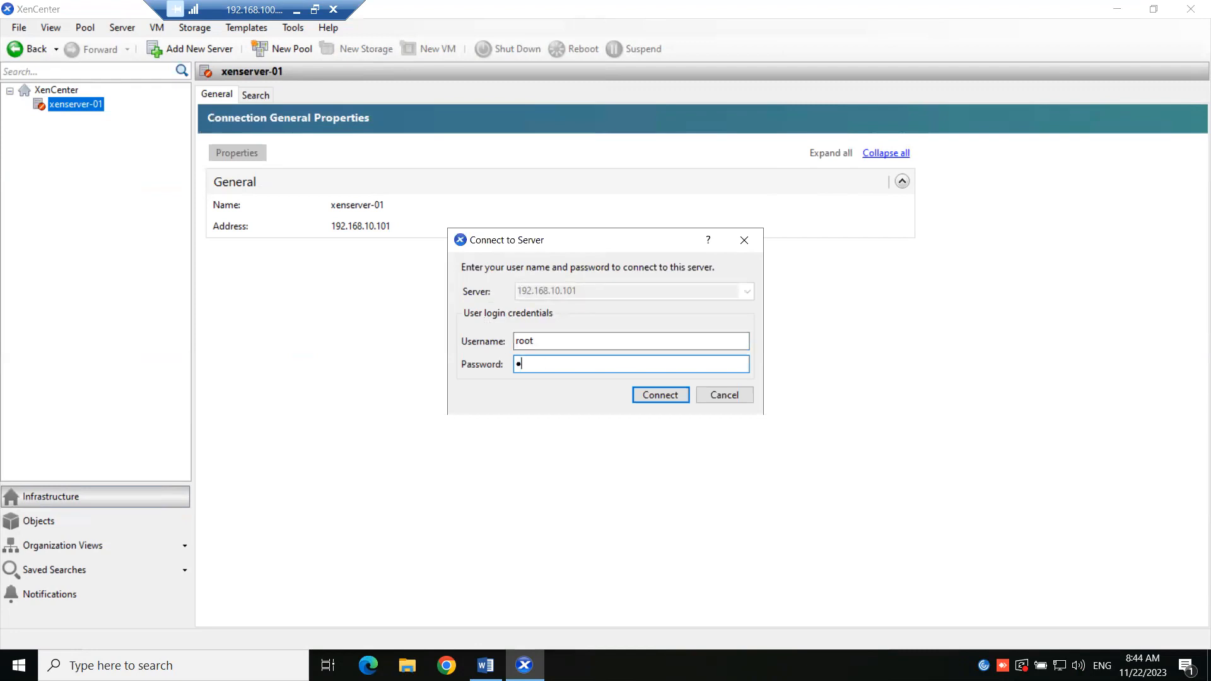
{"action": "type", "text": "789"}
{"action": "left_click", "coordinate": [656, 397]}
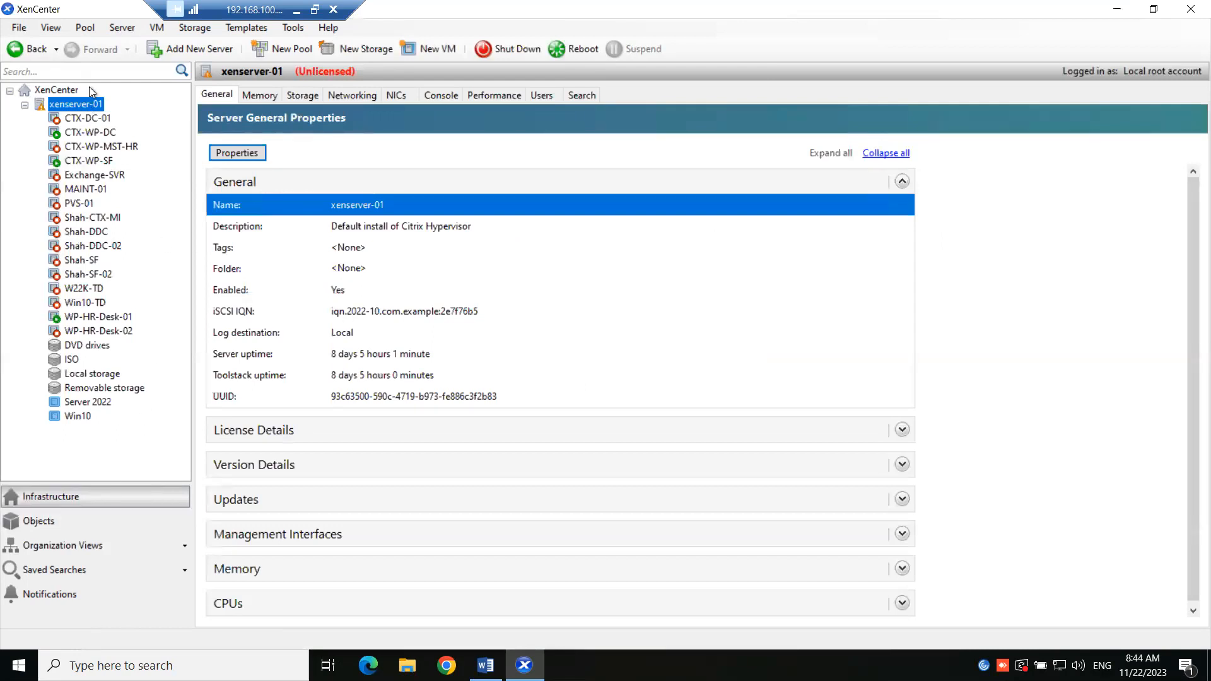
- Disconnect xenserver-01 and remove it from XenCenter
{"action": "left_click", "coordinate": [22, 105]}
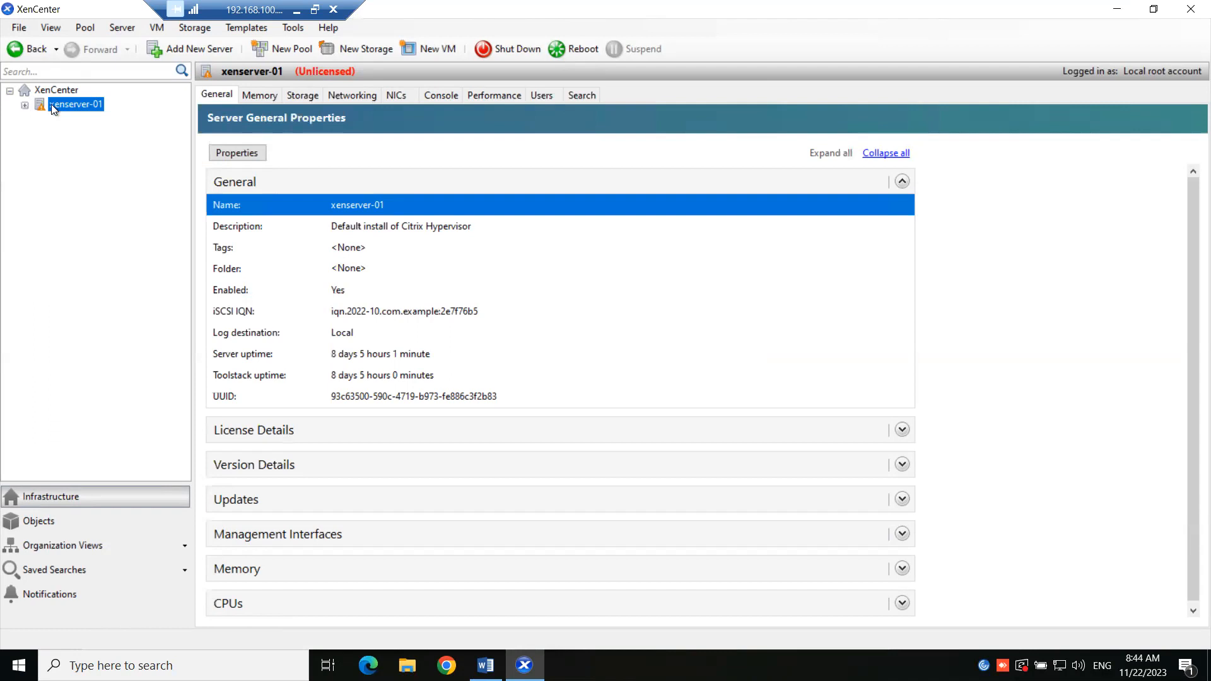
{"action": "right_click", "coordinate": [53, 105]}
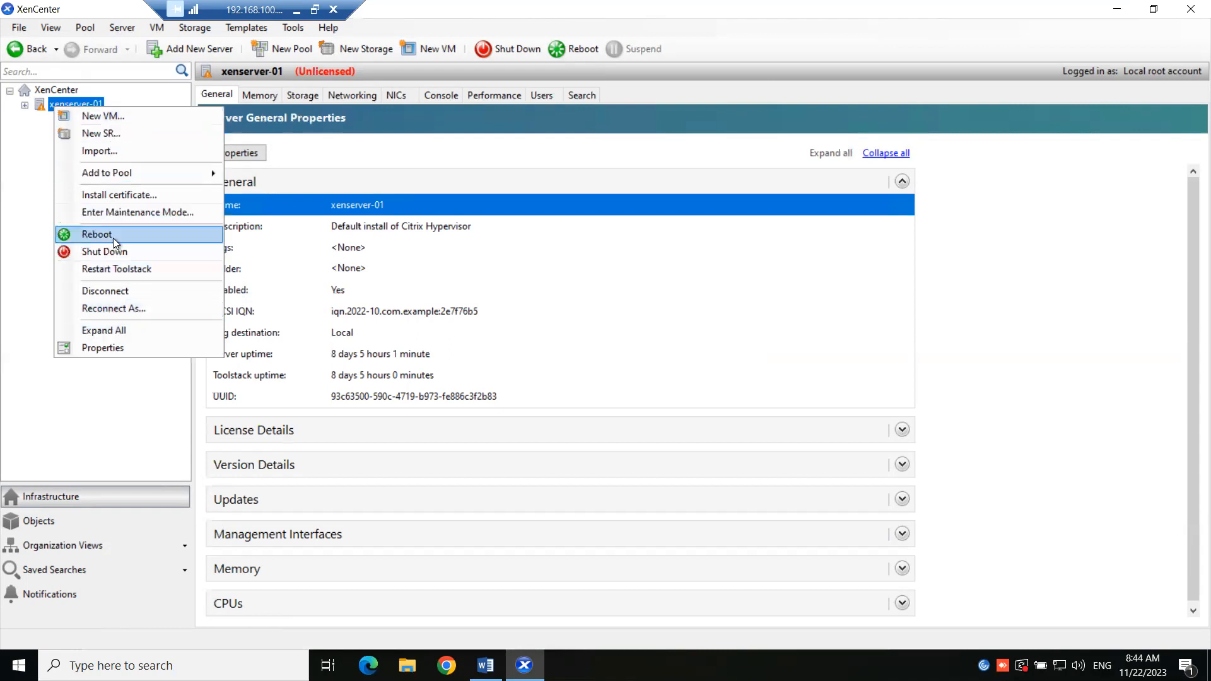
{"action": "left_click", "coordinate": [116, 295]}
{"action": "right_click", "coordinate": [61, 111]}
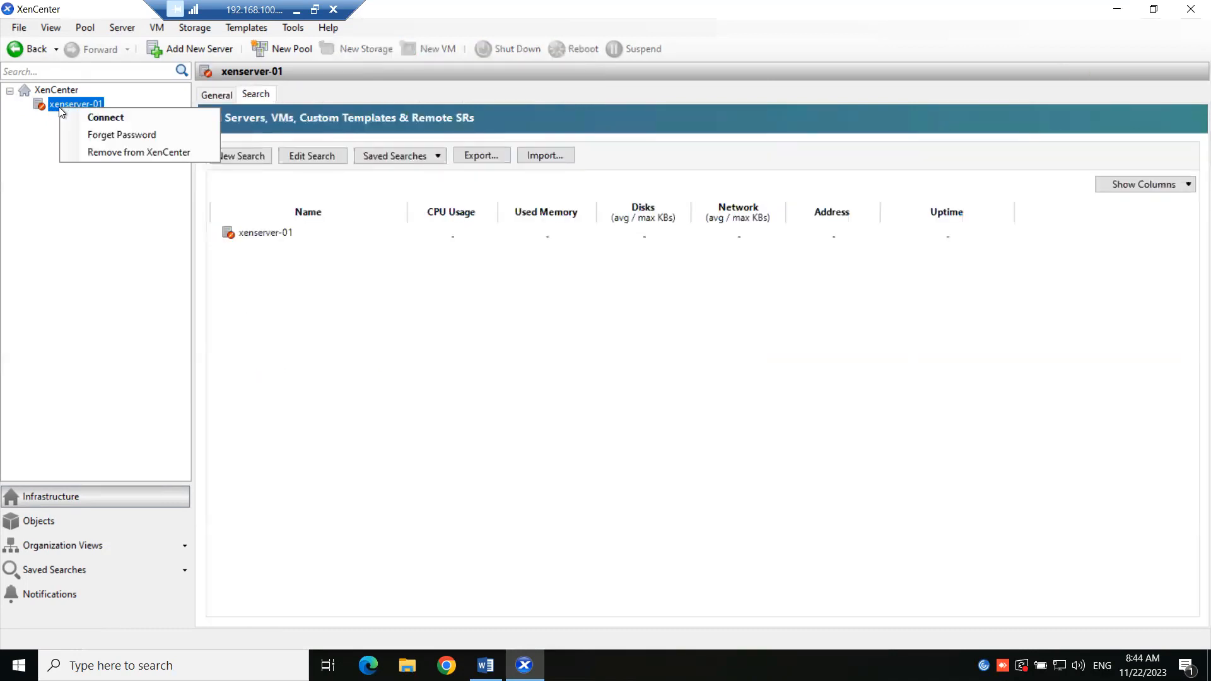
{"action": "left_click", "coordinate": [112, 157]}
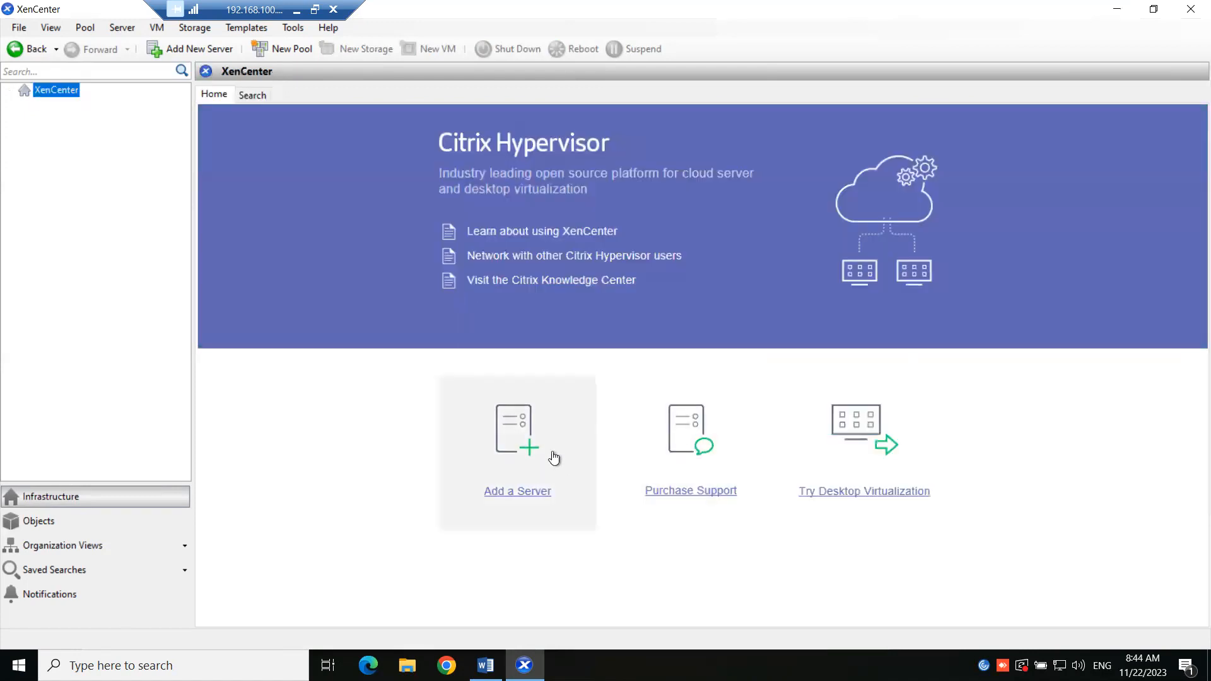
- Re-add the saved server 192.168.10.101 with its password, then close XenCenter
{"action": "left_click", "coordinate": [528, 449]}
{"action": "left_click", "coordinate": [748, 298]}
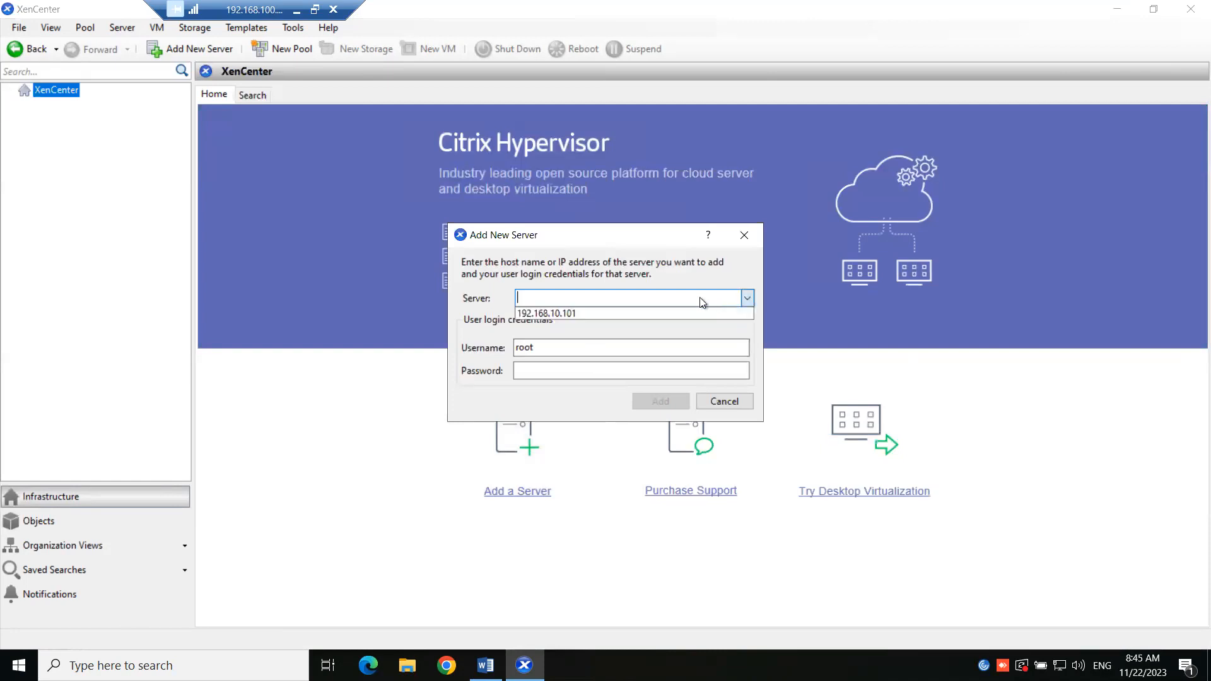
{"action": "left_click", "coordinate": [574, 368]}
{"action": "left_click", "coordinate": [568, 371]}
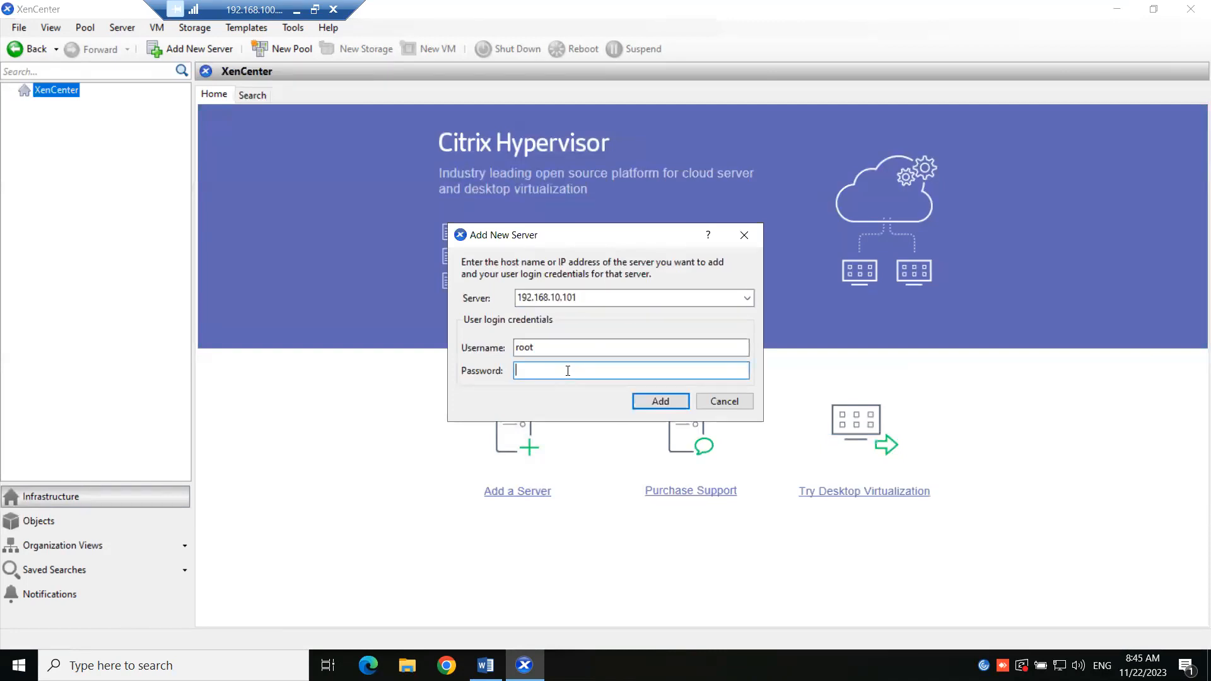
{"action": "type", "text": "•••••••••"}
{"action": "key", "text": "Return"}
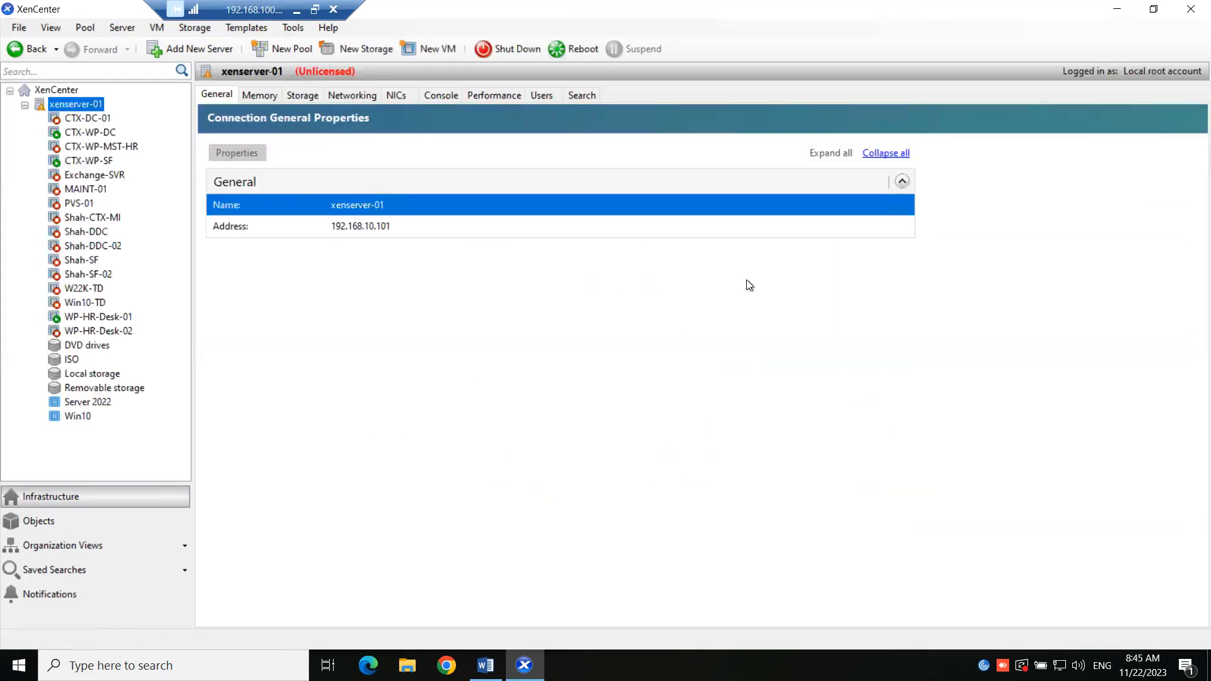
{"action": "left_click", "coordinate": [1191, 9]}
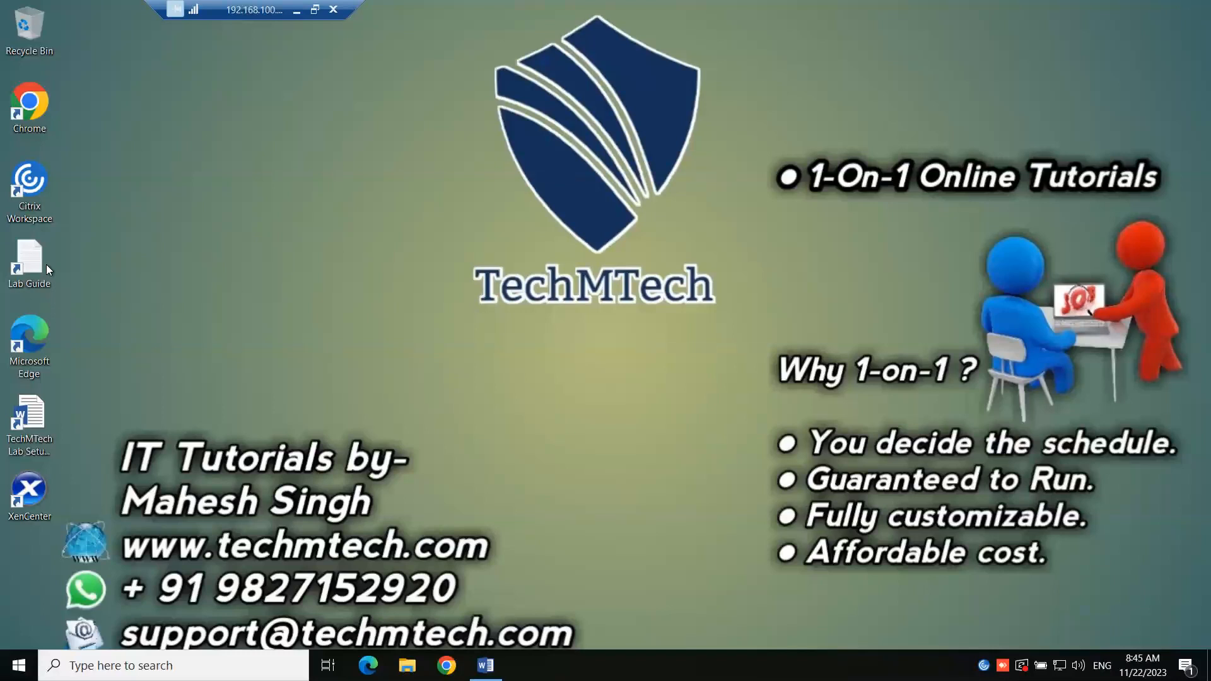
- Relaunch XenCenter, cancel connecting to xenserver-01, and maximize the window
{"action": "double_click", "coordinate": [43, 497]}
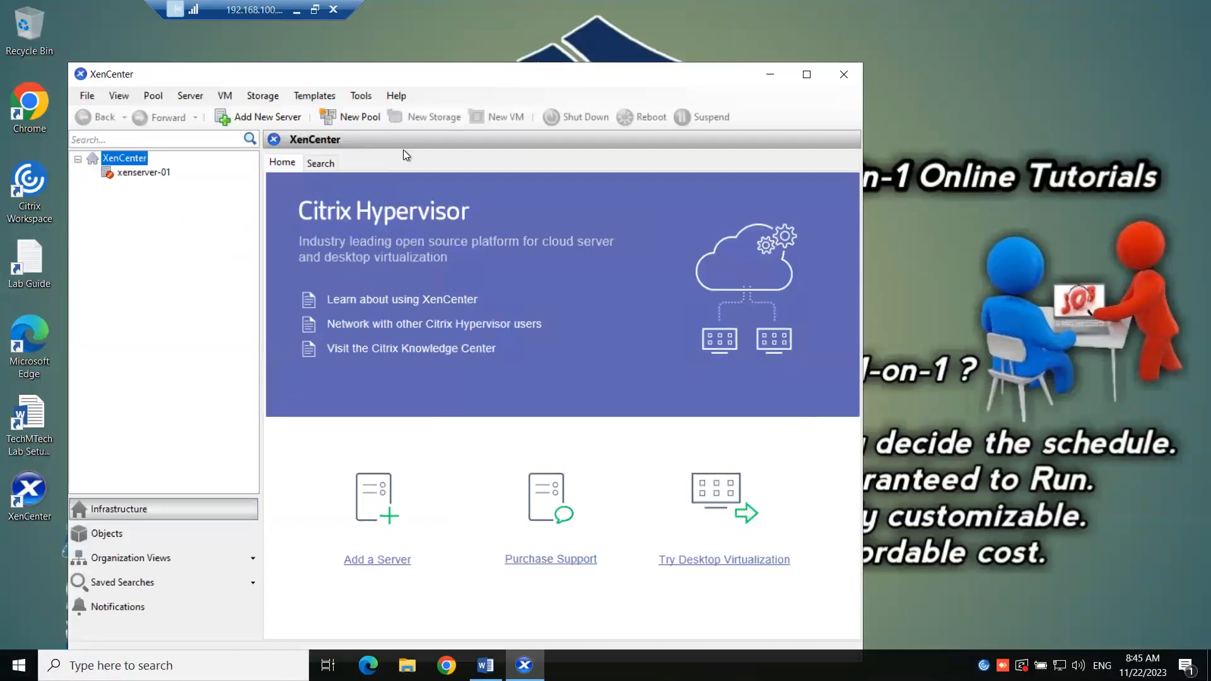
{"action": "left_click", "coordinate": [164, 176]}
{"action": "right_click", "coordinate": [162, 178]}
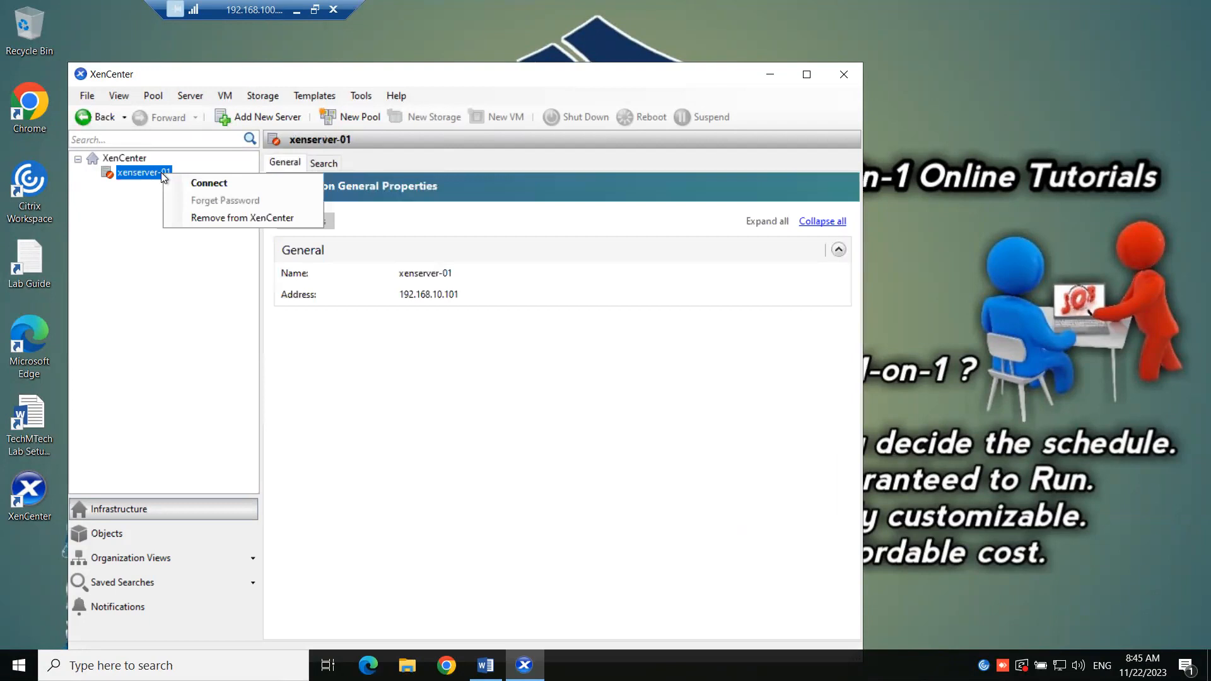
{"action": "left_click", "coordinate": [202, 185]}
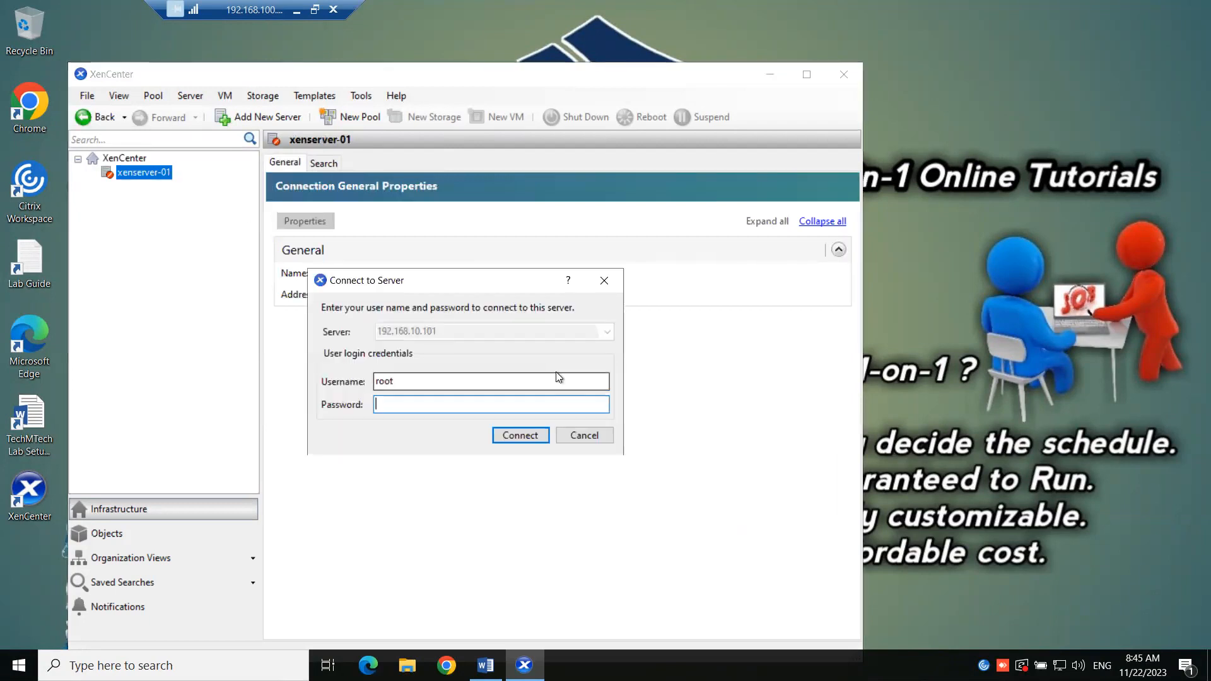
{"action": "left_click", "coordinate": [587, 437]}
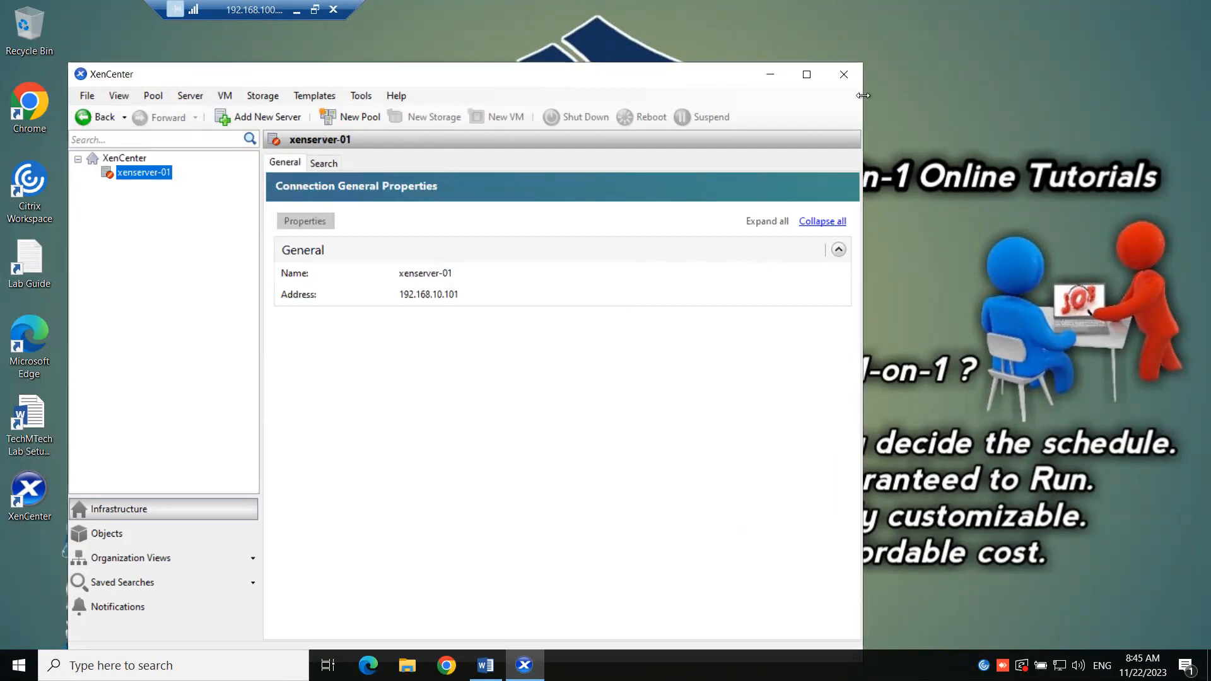
{"action": "left_click", "coordinate": [812, 79]}
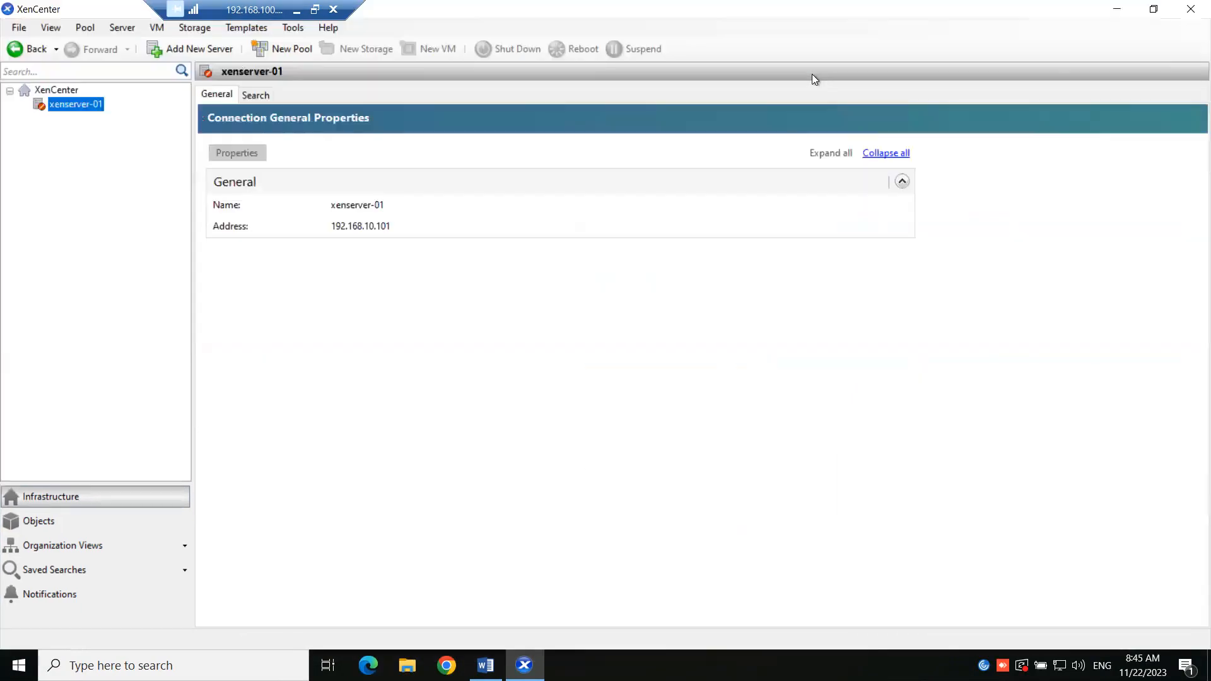
- In Tools > Options, enable 'Save and restore server connection state on startup'
{"action": "left_click", "coordinate": [292, 29]}
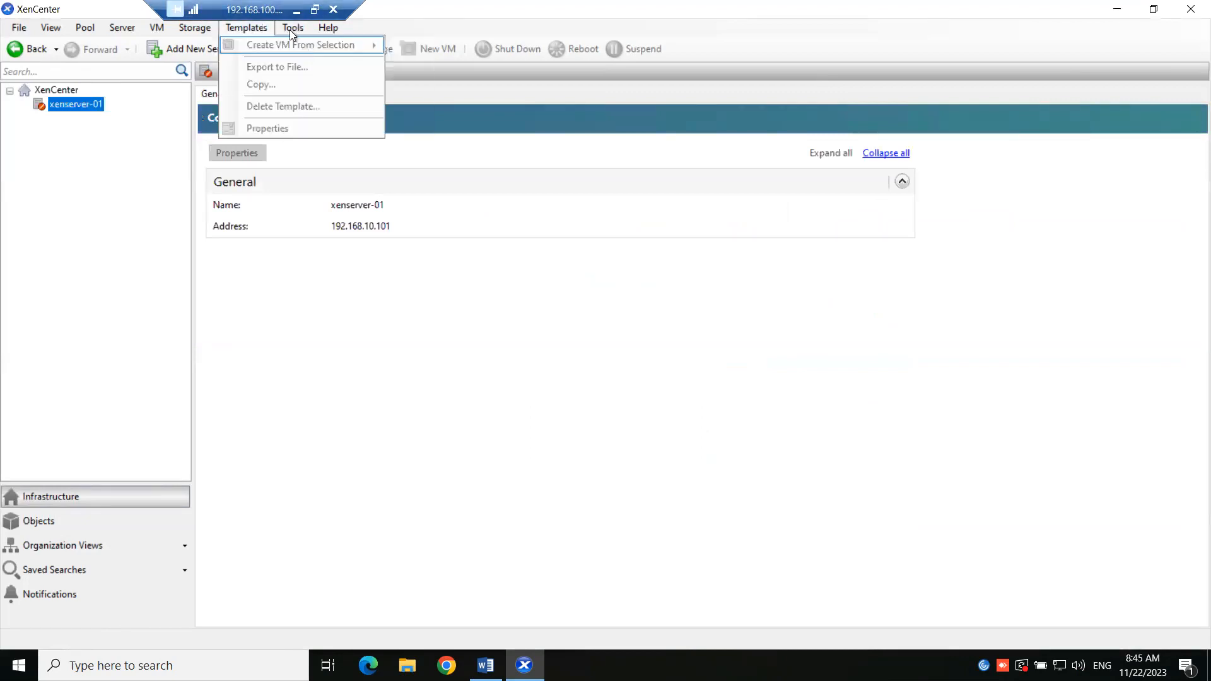
{"action": "left_click", "coordinate": [323, 146]}
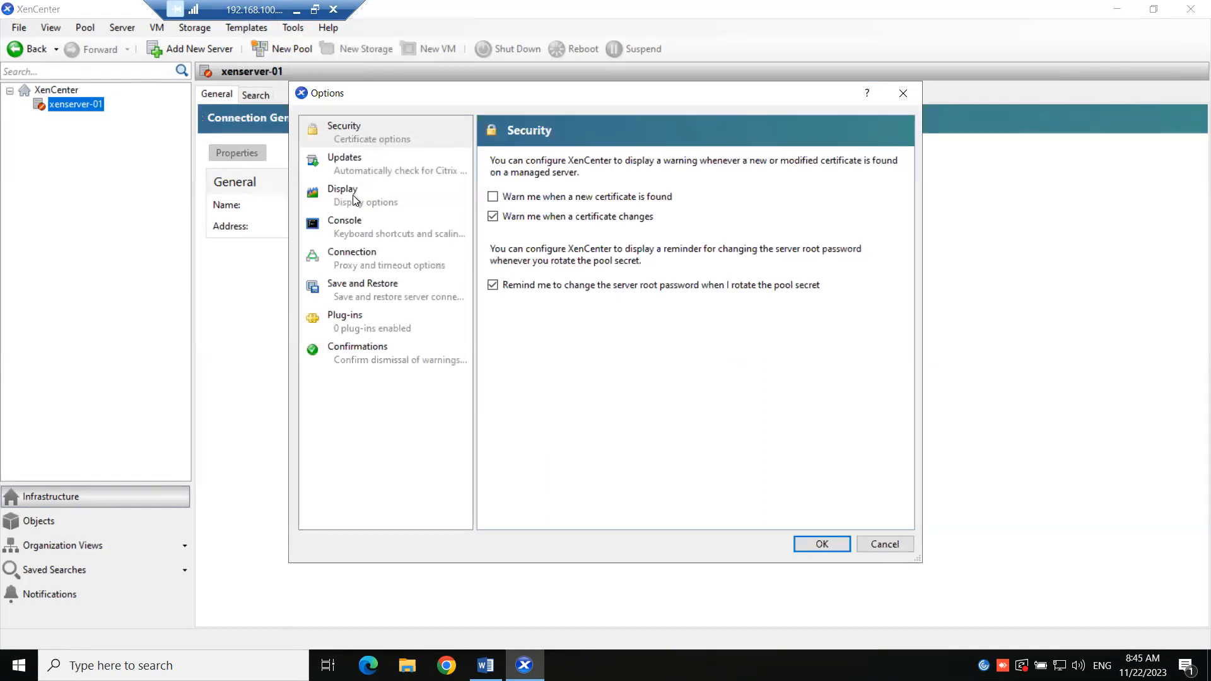
{"action": "left_click", "coordinate": [360, 224]}
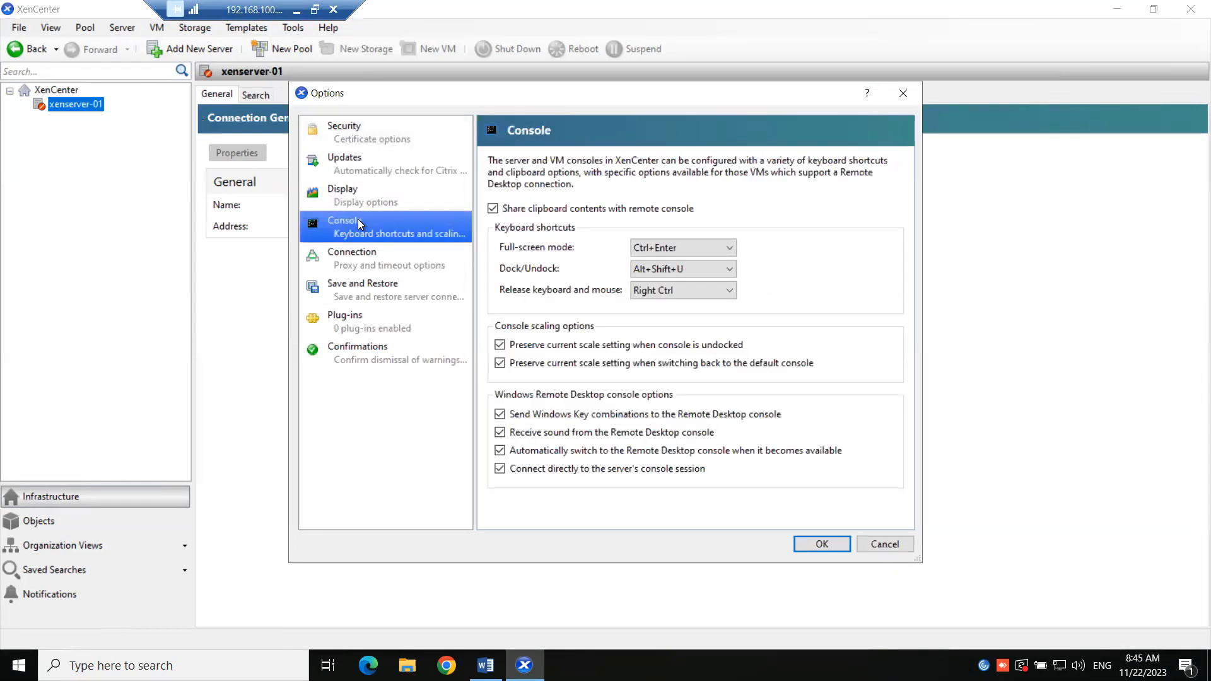
{"action": "left_click", "coordinate": [372, 270]}
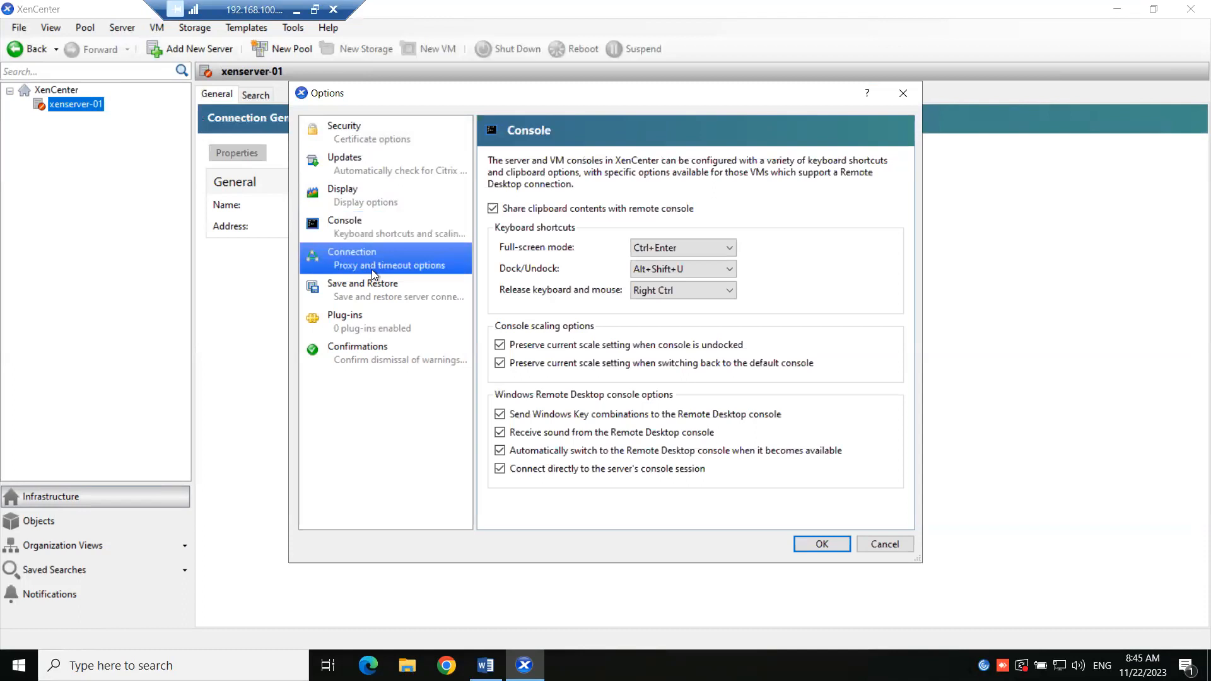
{"action": "left_click", "coordinate": [349, 297]}
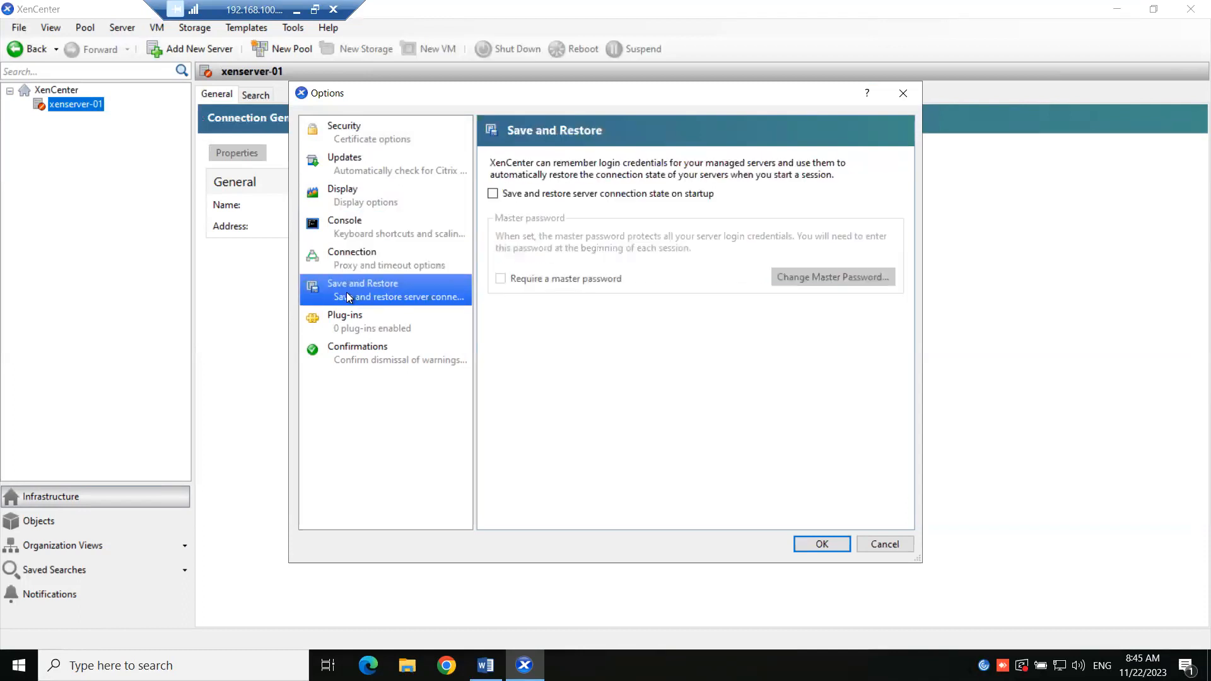
{"action": "left_click", "coordinate": [506, 195]}
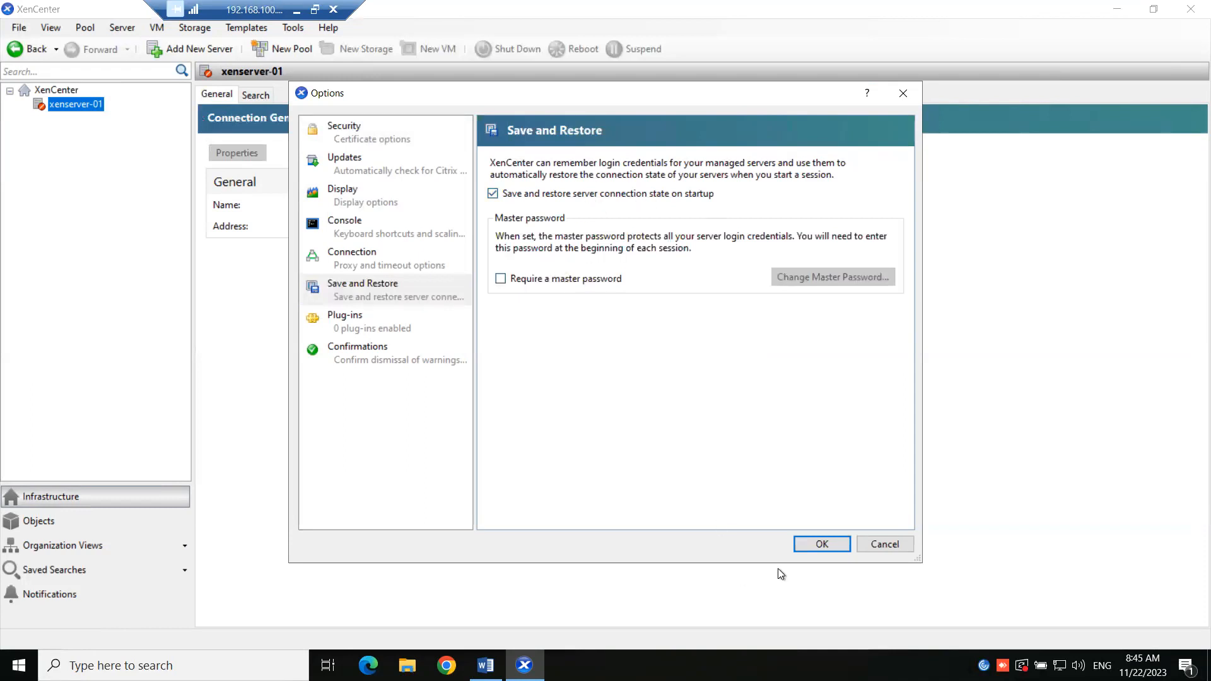
{"action": "left_click", "coordinate": [820, 545]}
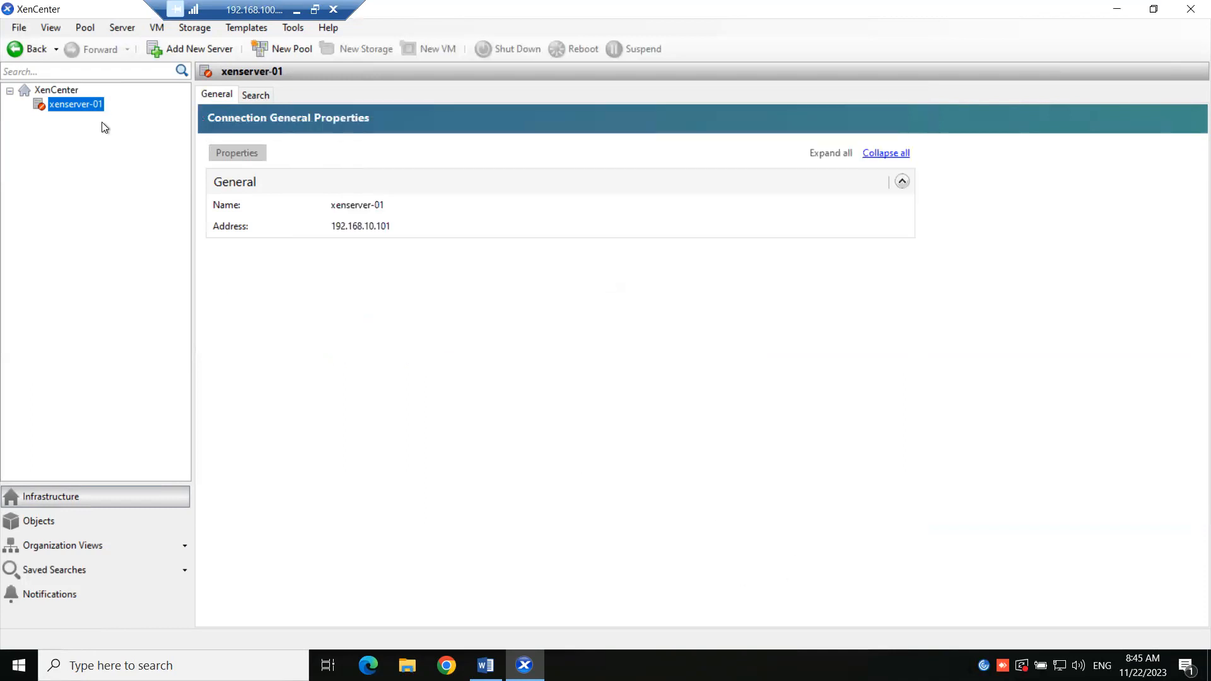
- Connect to xenserver-01 using the root password
{"action": "right_click", "coordinate": [86, 108]}
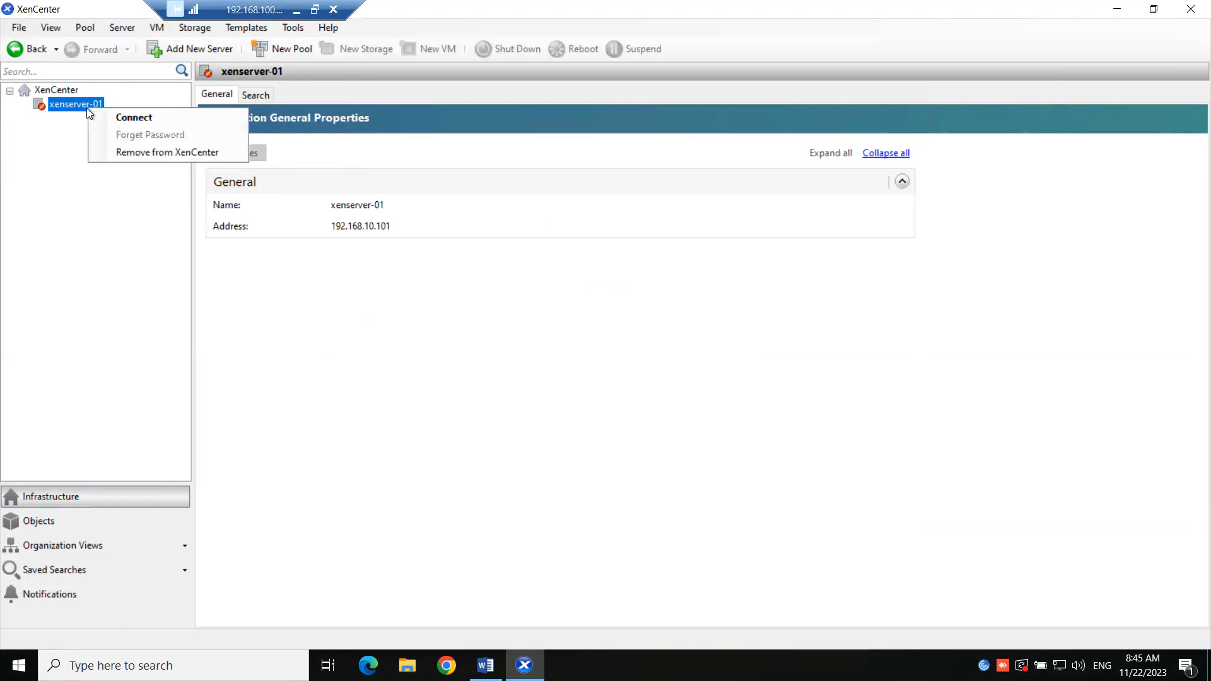
{"action": "left_click", "coordinate": [108, 116]}
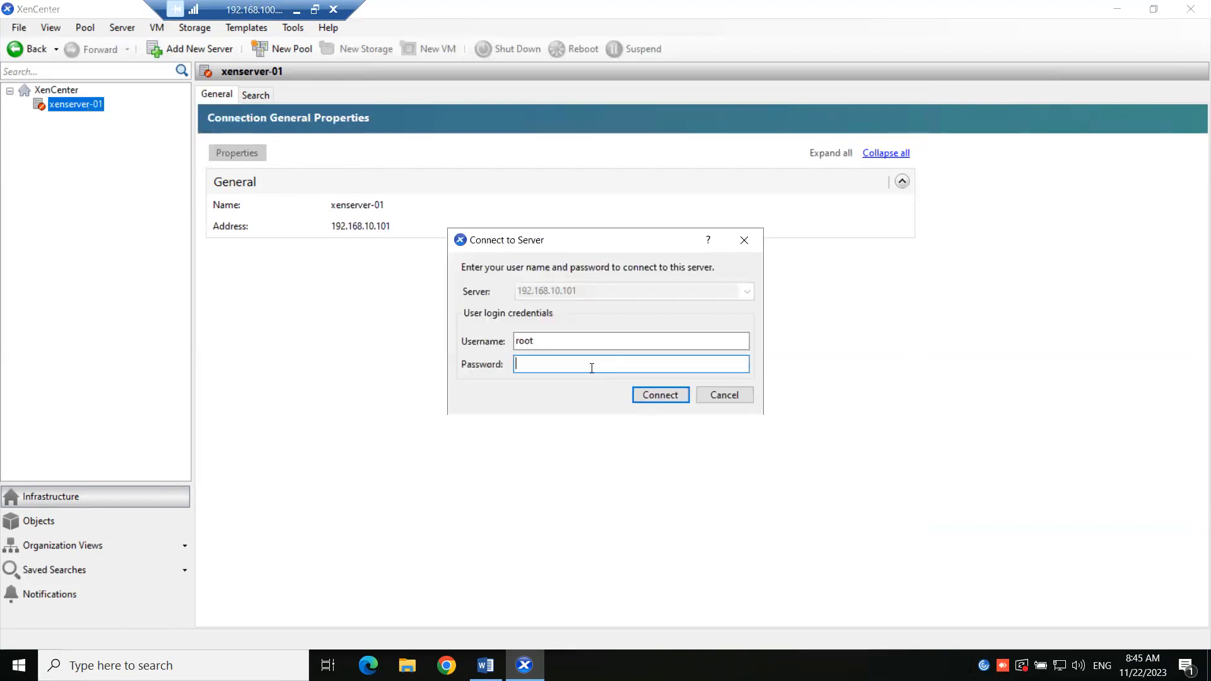
{"action": "type", "text": "•••••••••"}
{"action": "key", "text": "Return"}
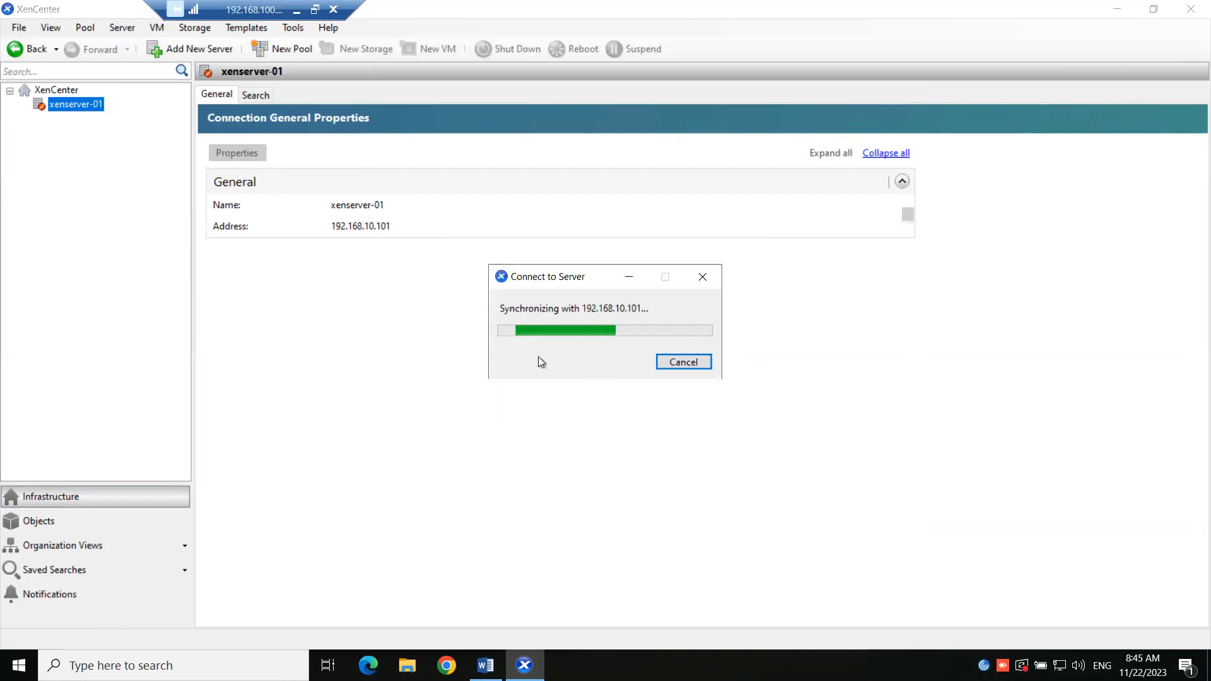
- Restart XenCenter, expand xenserver-01 and show the CTX-WP-DC VM's general properties
{"action": "left_click", "coordinate": [1190, 9]}
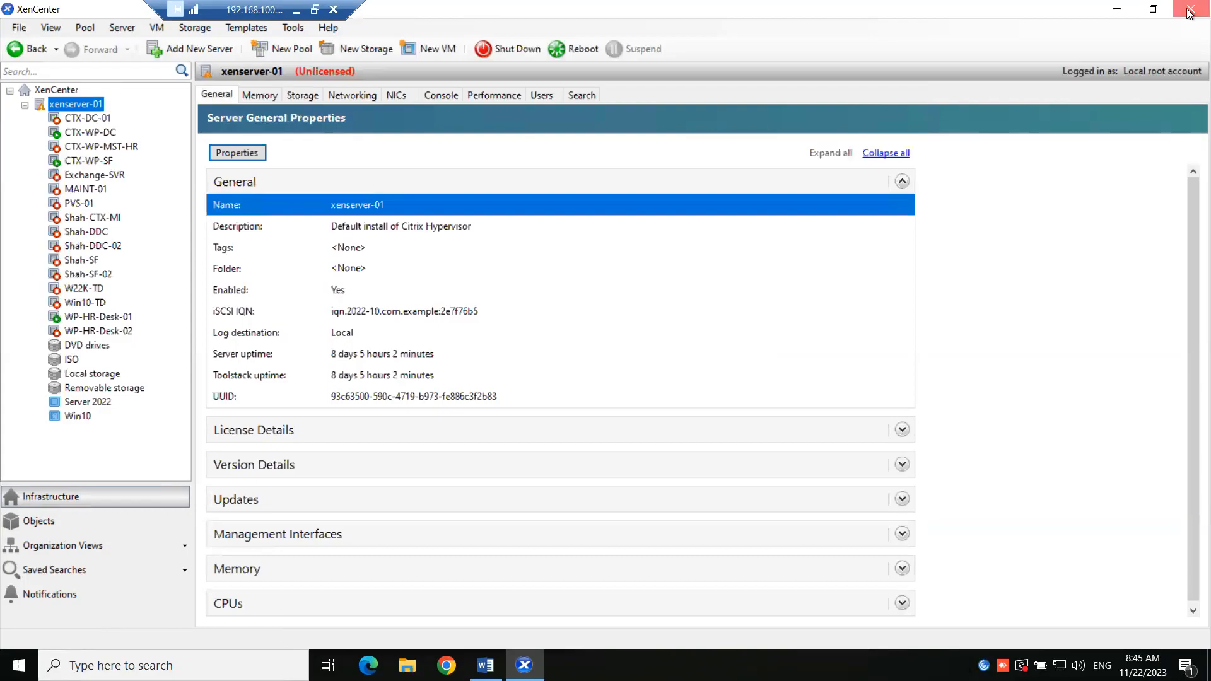
{"action": "double_click", "coordinate": [31, 490]}
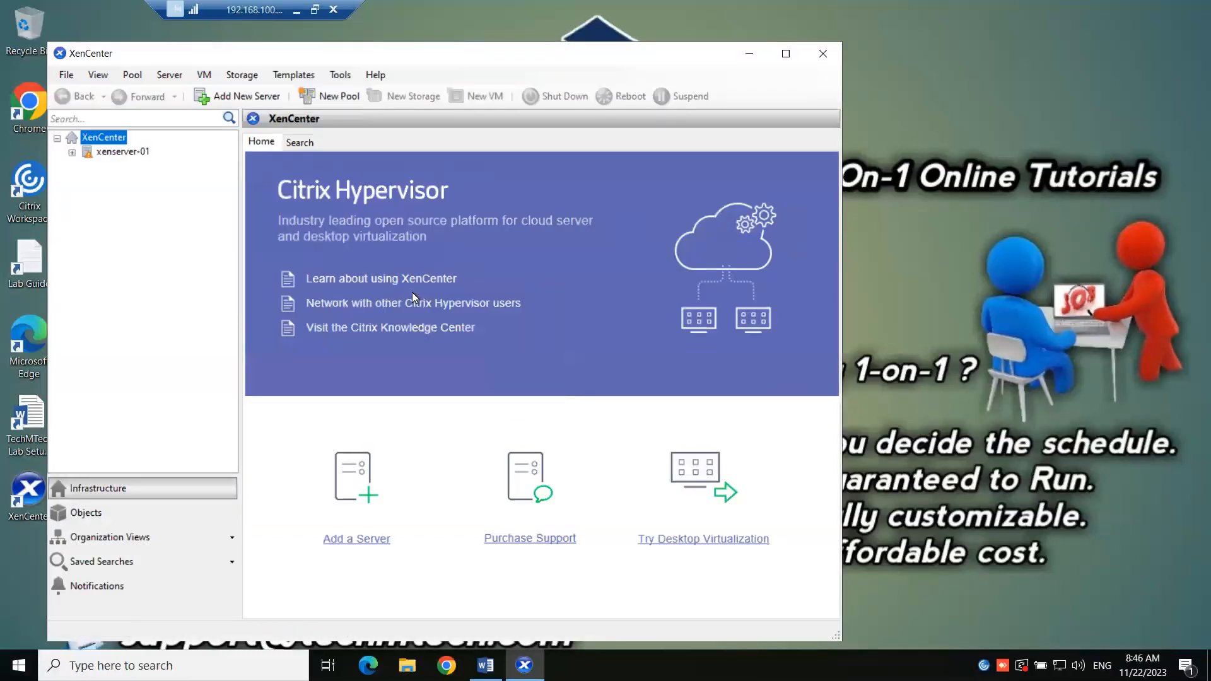
{"action": "left_click", "coordinate": [786, 53]}
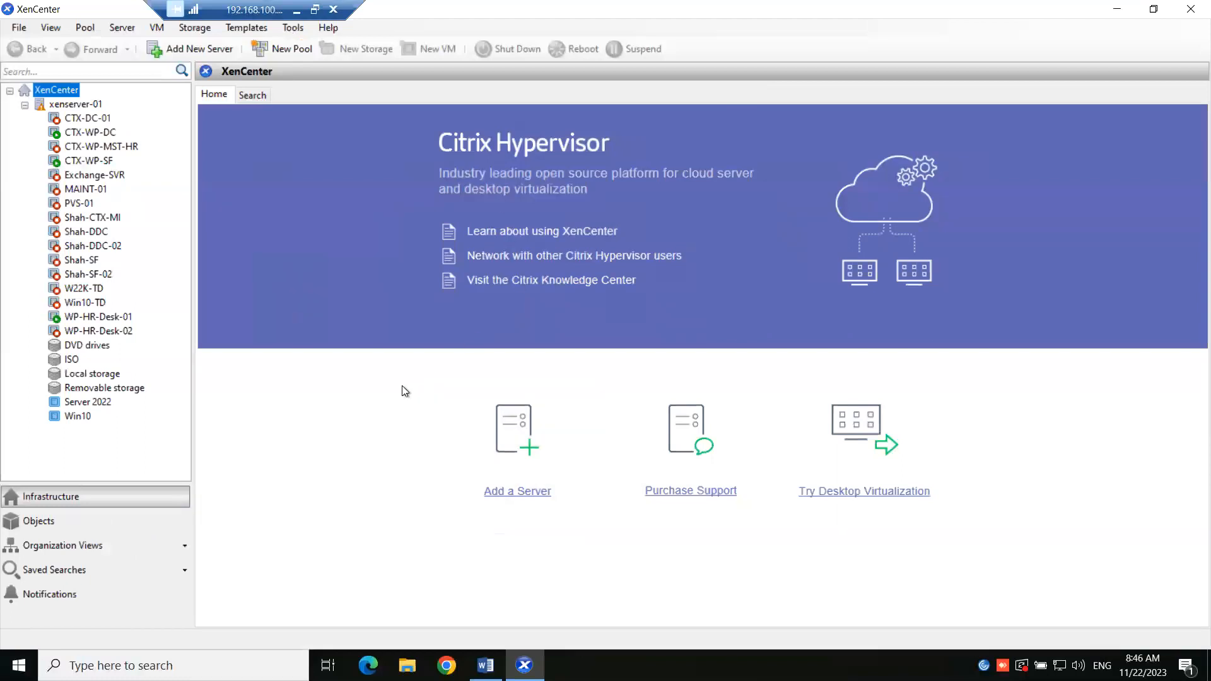
{"action": "left_click", "coordinate": [95, 134]}
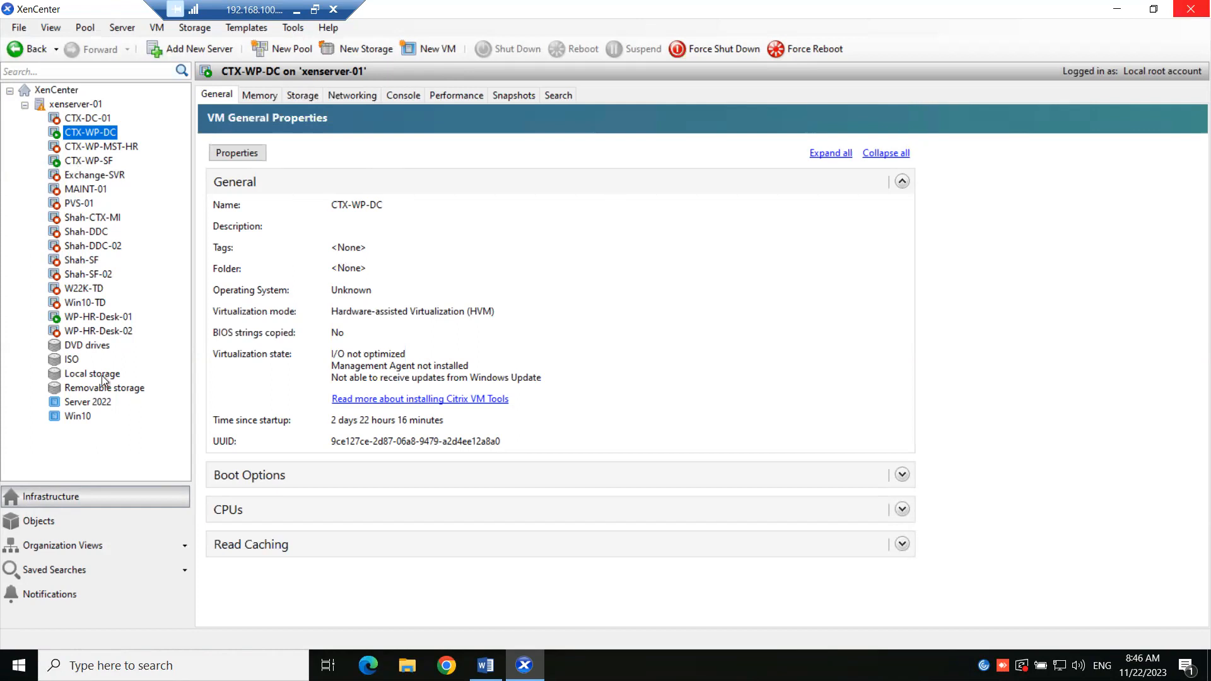
- Sign out of the remote desktop session
{"action": "left_click", "coordinate": [19, 666]}
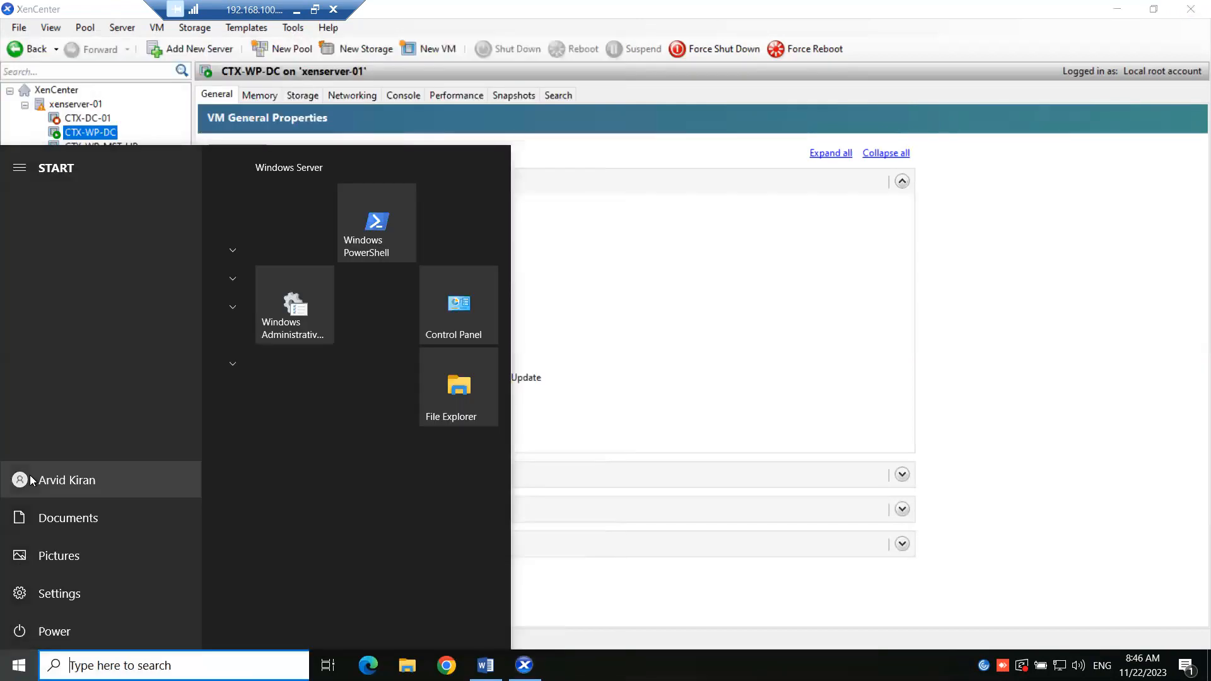
{"action": "left_click", "coordinate": [31, 481]}
{"action": "left_click", "coordinate": [32, 438]}
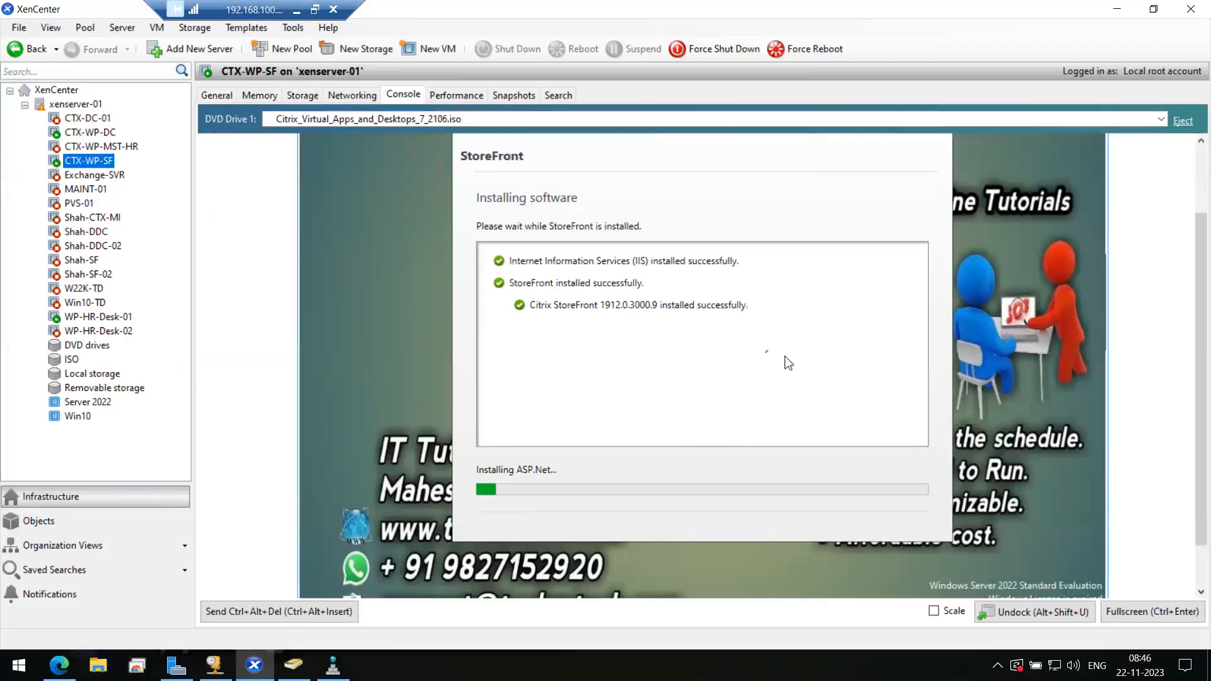
- Restore XenCenter, scale the CTX-WP-SF console to fit, reposition the installer, then bring up ADUC
{"action": "left_click", "coordinate": [1117, 9]}
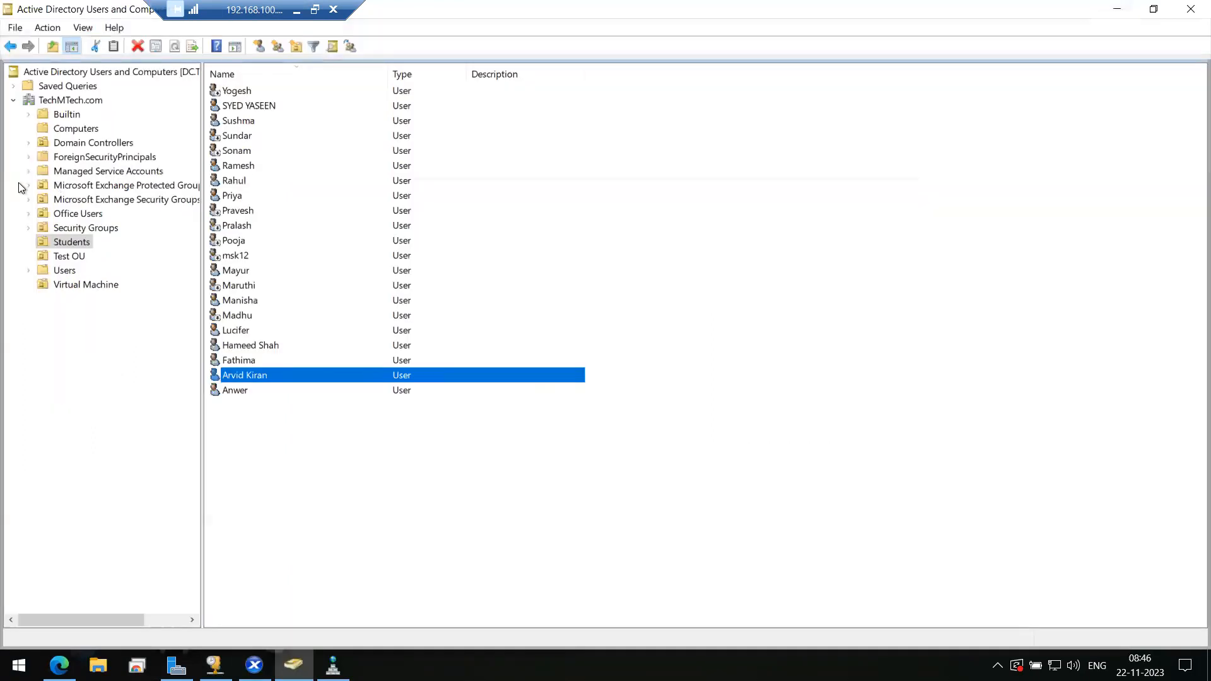
{"action": "left_click", "coordinate": [1116, 9]}
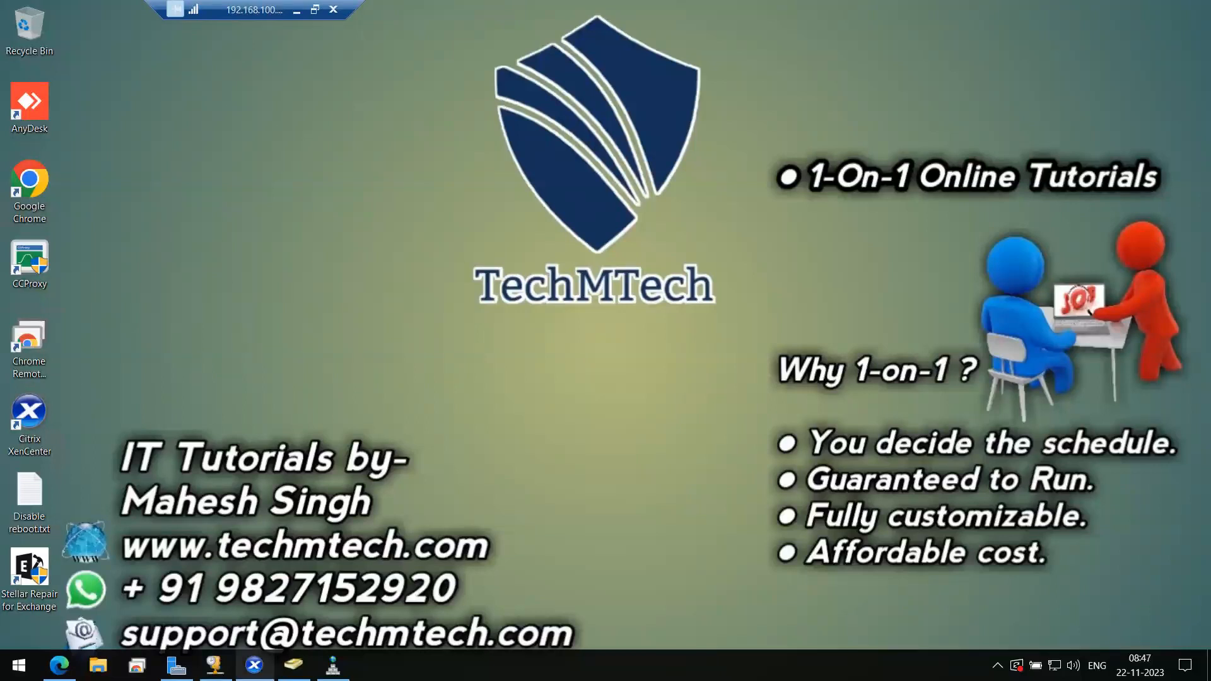
{"action": "left_click", "coordinate": [254, 665]}
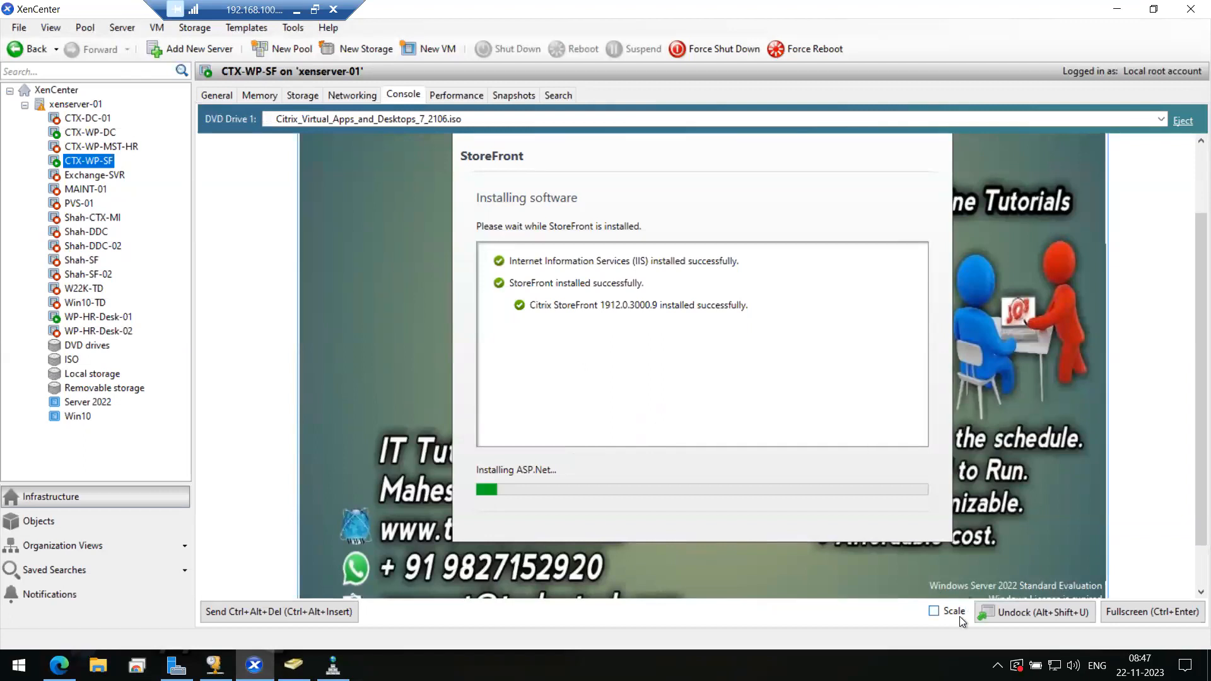
{"action": "left_click", "coordinate": [933, 611]}
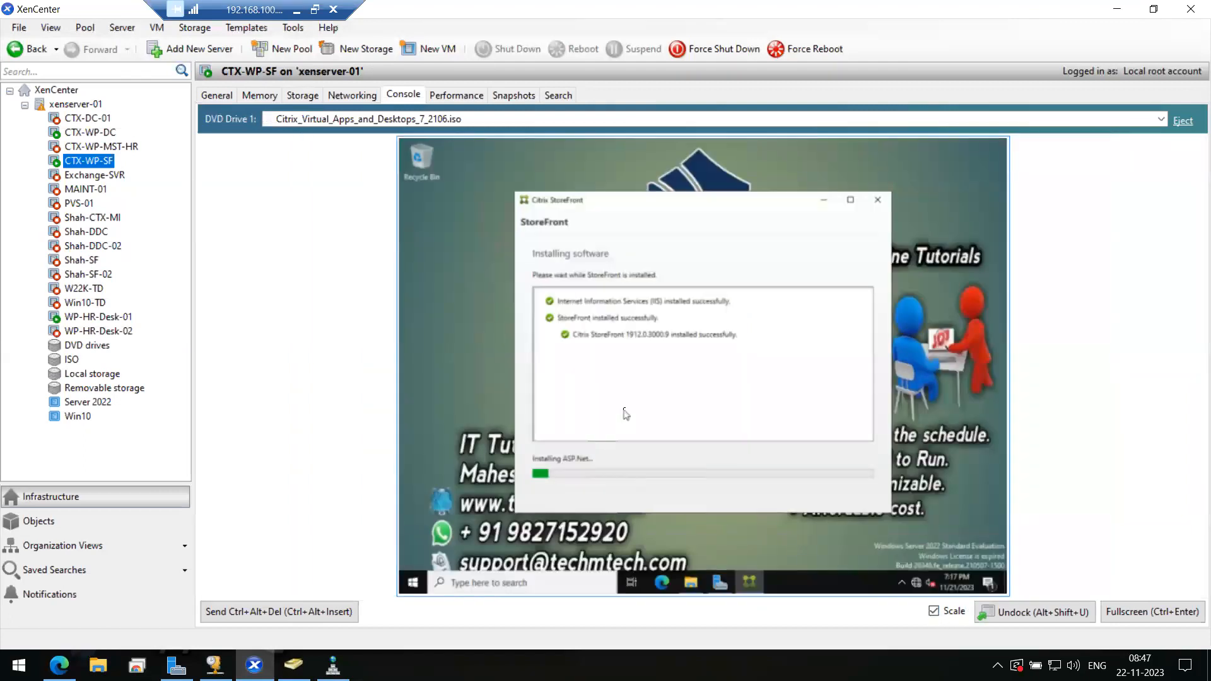
{"action": "left_click", "coordinate": [933, 611]}
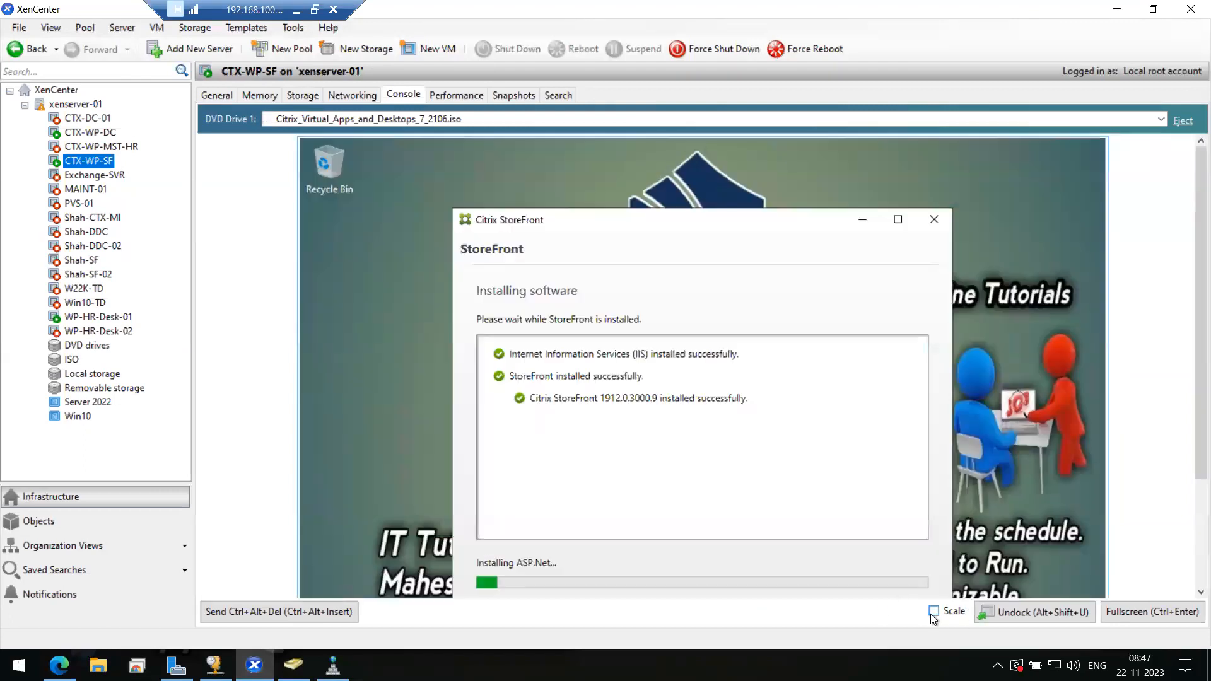
{"action": "left_click_drag", "start_coordinate": [536, 220], "coordinate": [531, 169]}
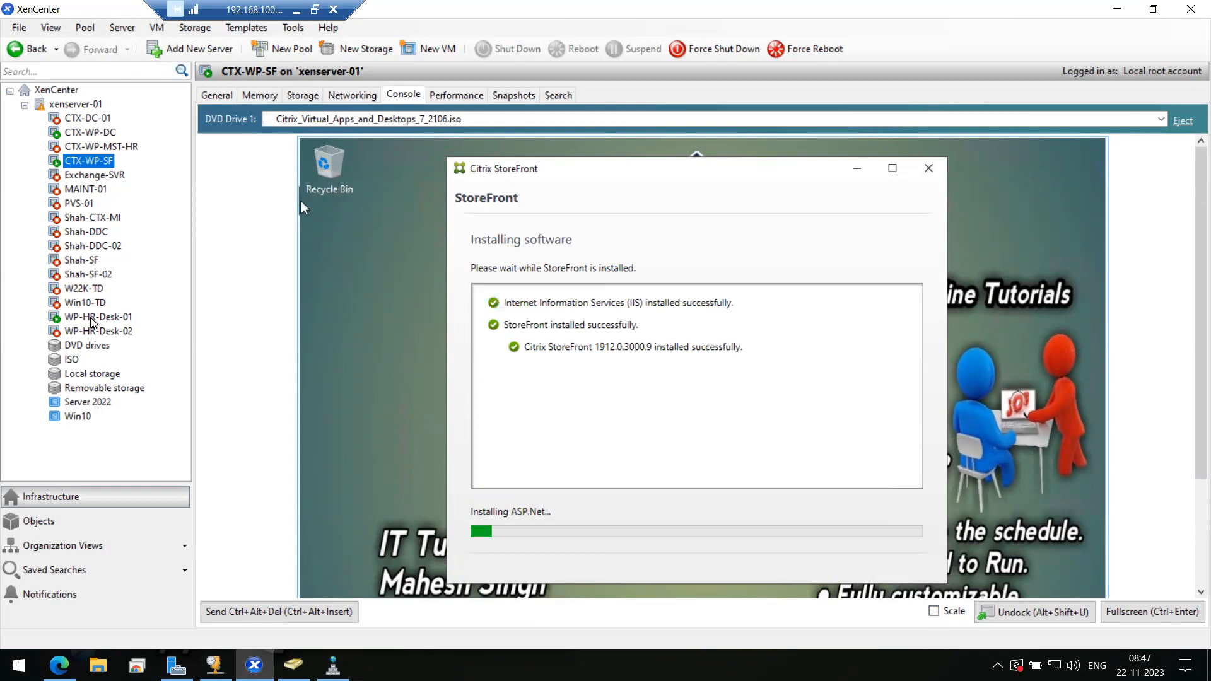
{"action": "left_click", "coordinate": [934, 611]}
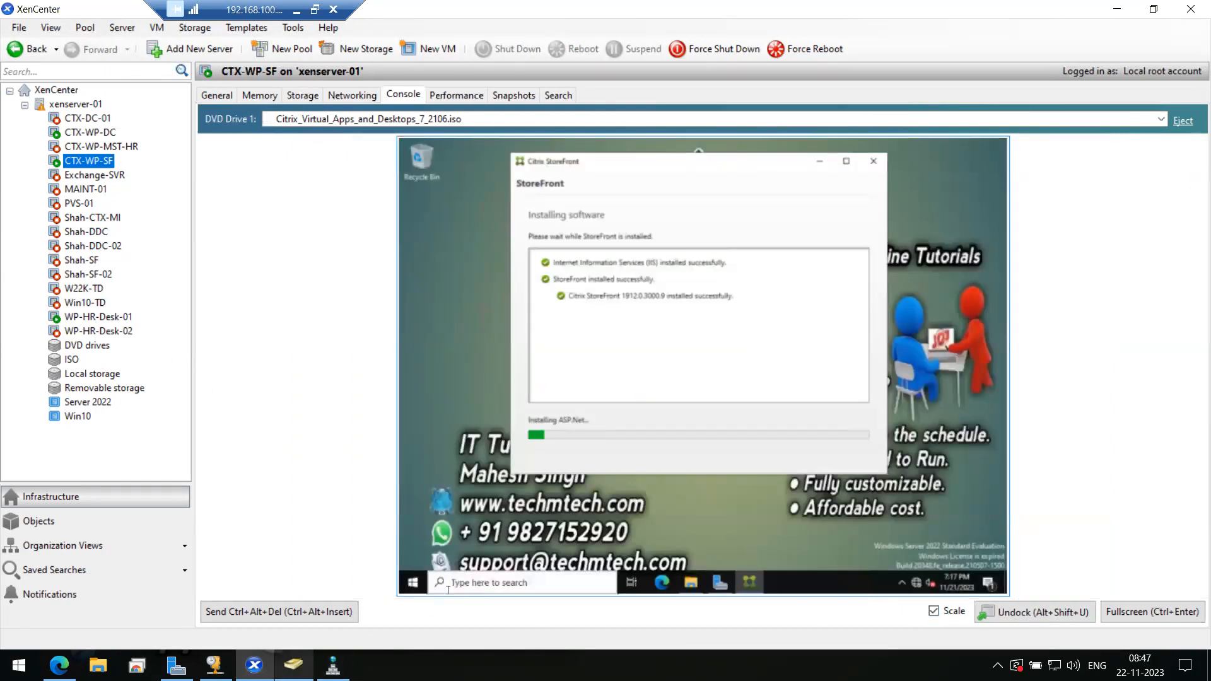
{"action": "left_click", "coordinate": [303, 662]}
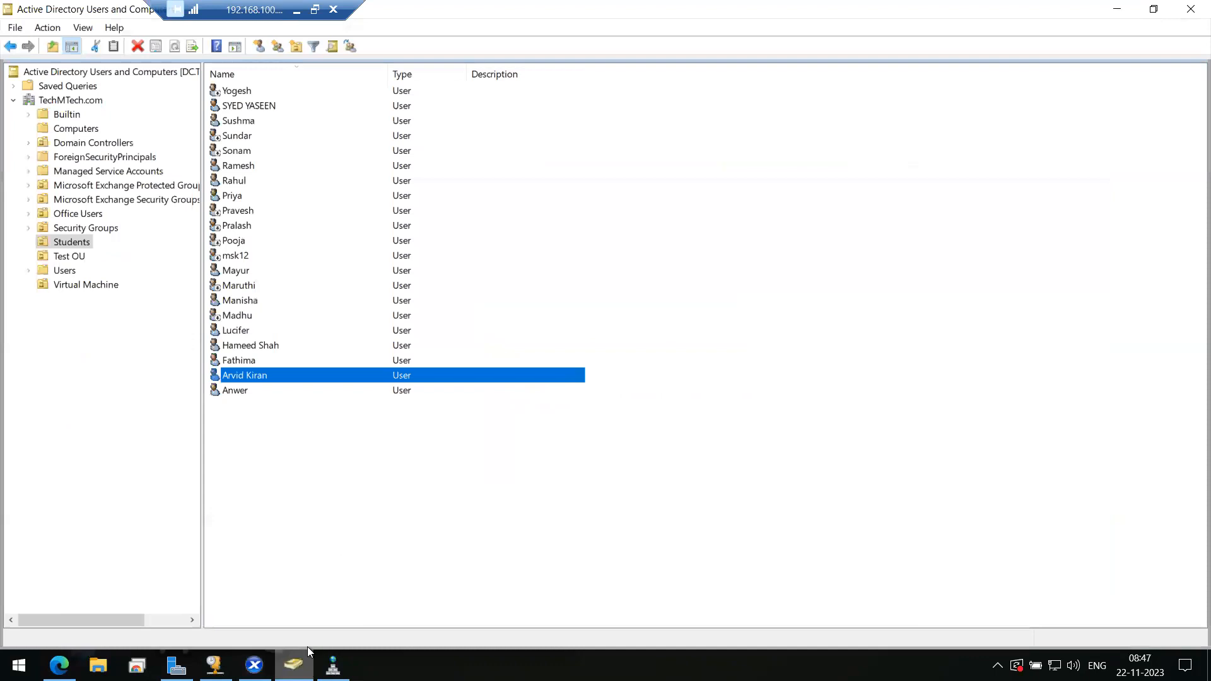
- Refresh the Students OU user list
{"action": "left_click", "coordinate": [757, 295]}
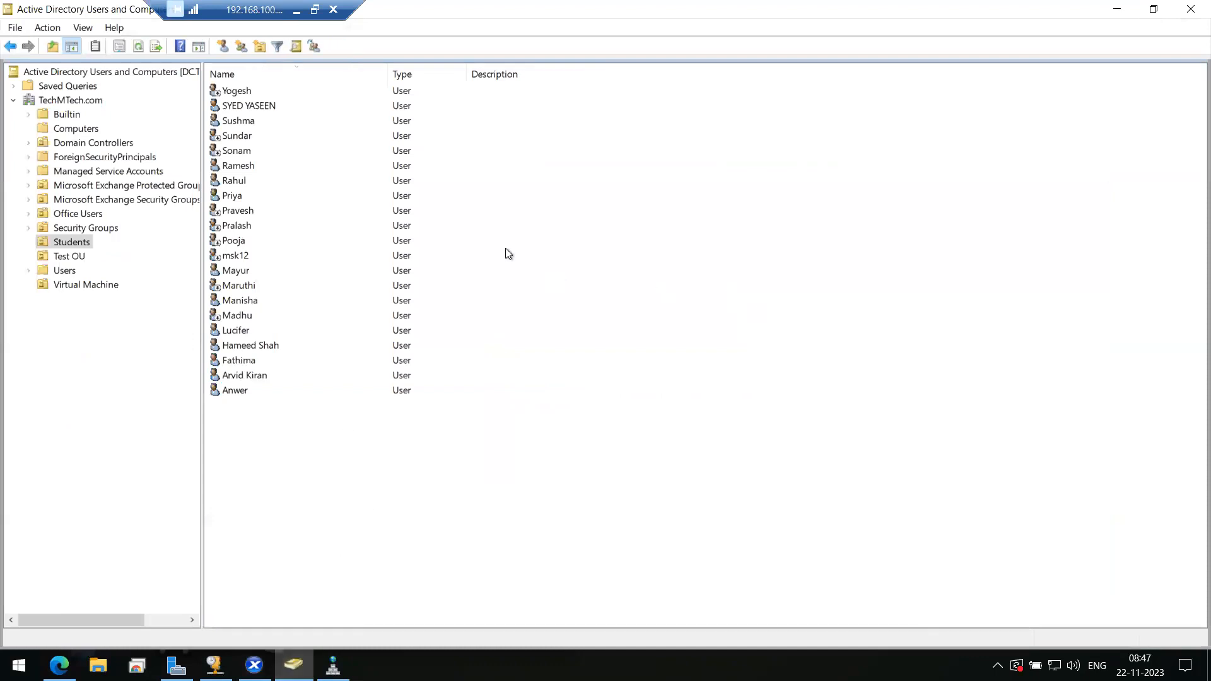
{"action": "right_click", "coordinate": [618, 279]}
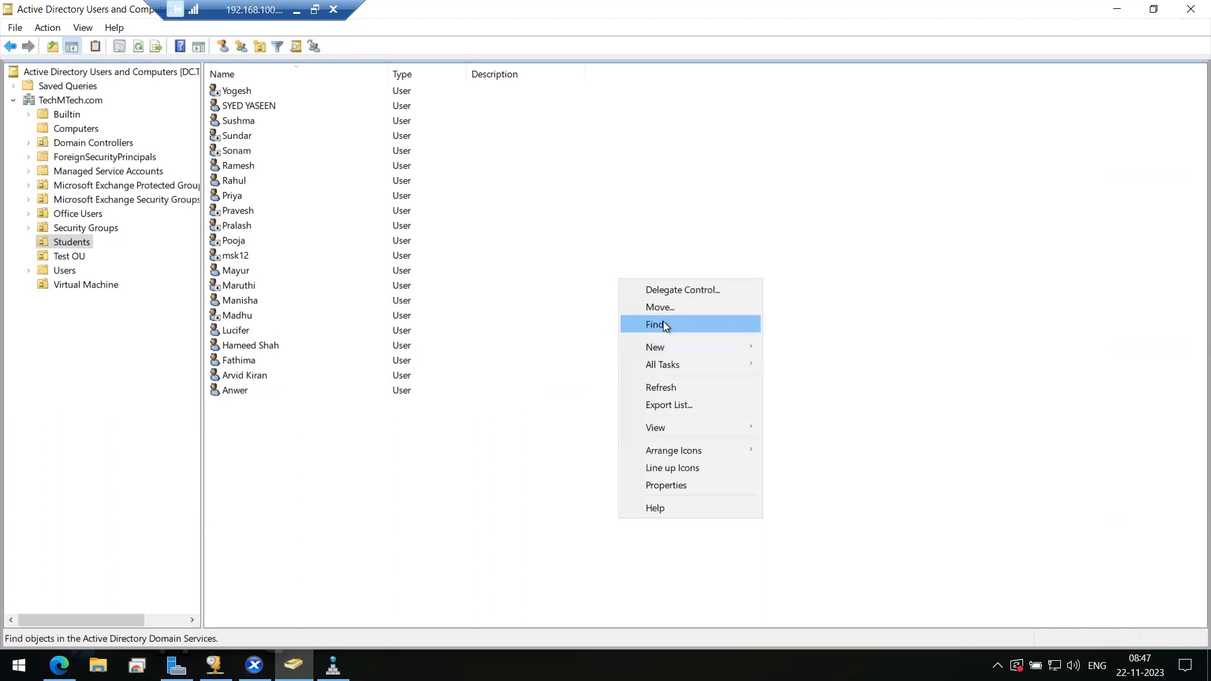
{"action": "left_click", "coordinate": [660, 390]}
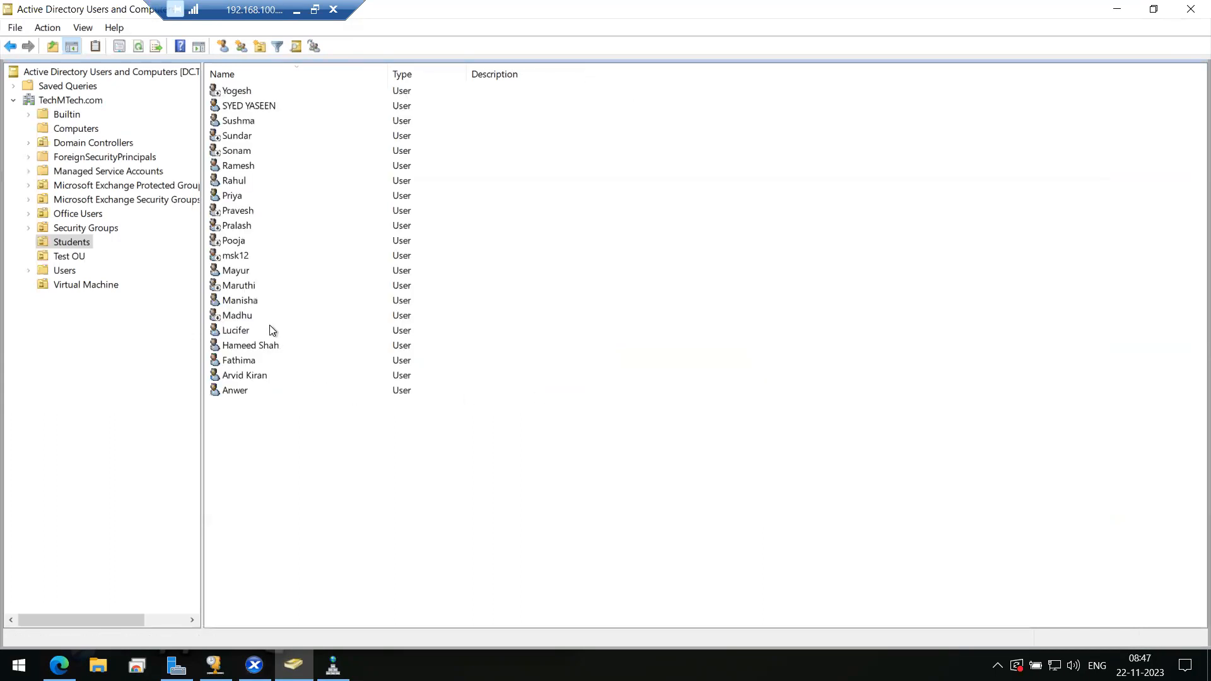
- Check the third student's properties, then disable that account and confirm
{"action": "left_click", "coordinate": [247, 112]}
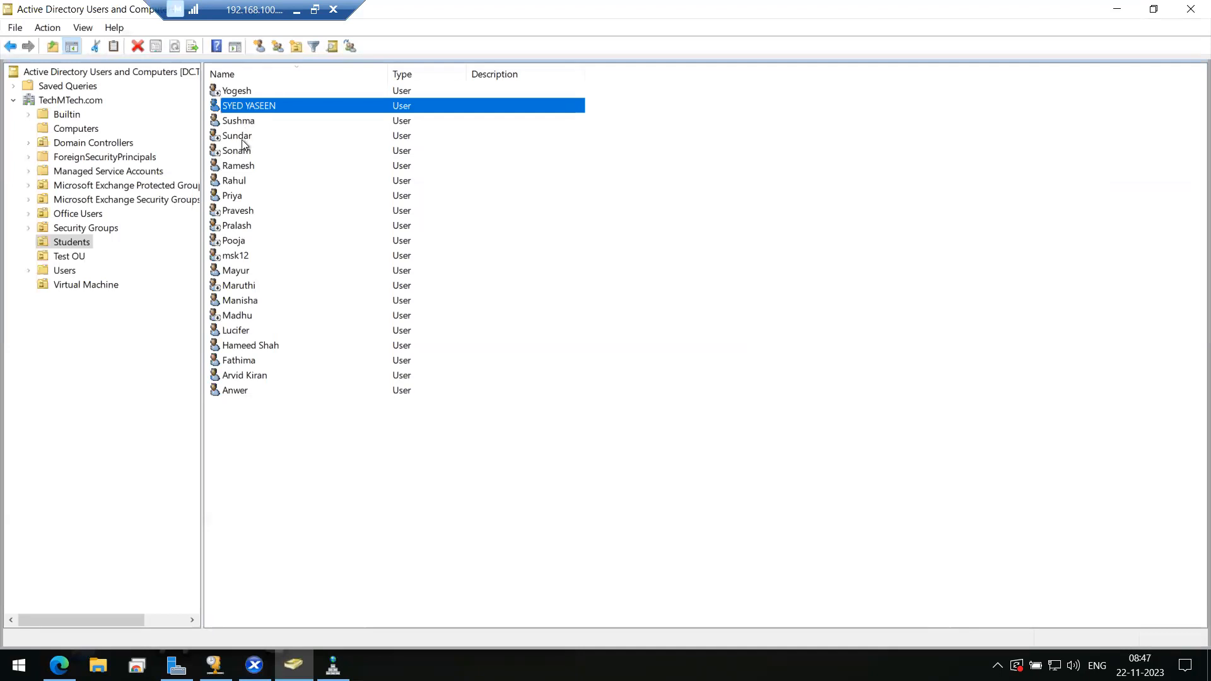
{"action": "left_click", "coordinate": [248, 120]}
{"action": "right_click", "coordinate": [248, 121]}
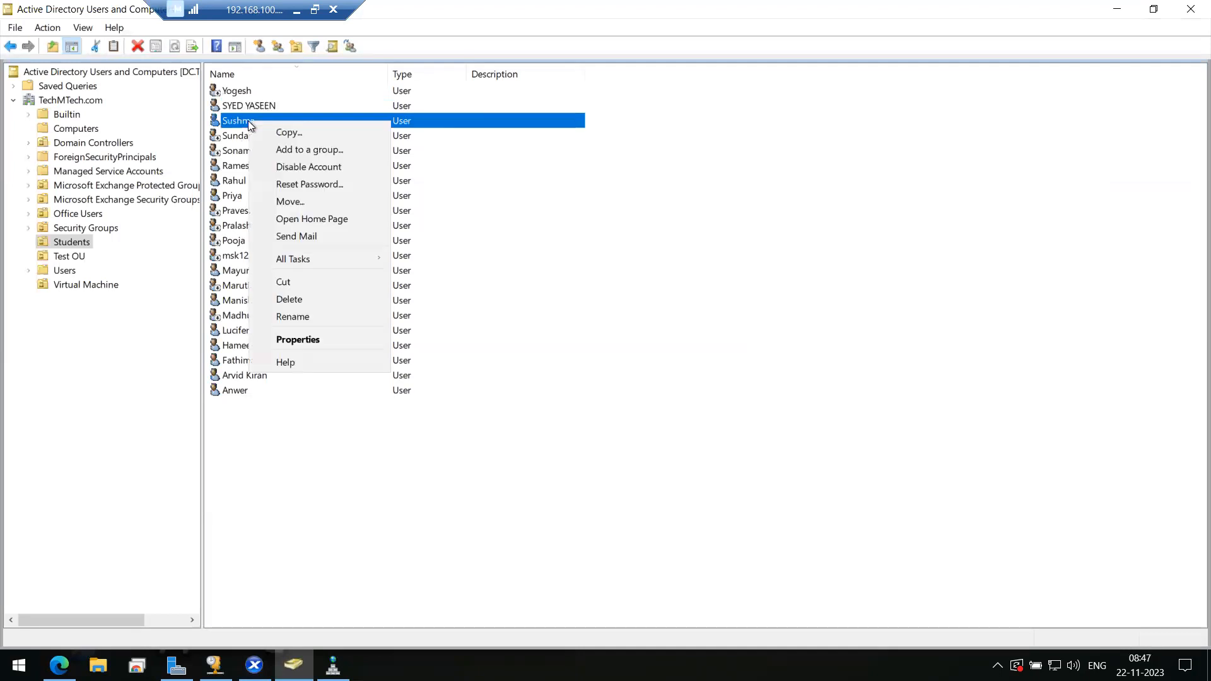
{"action": "left_click", "coordinate": [309, 341]}
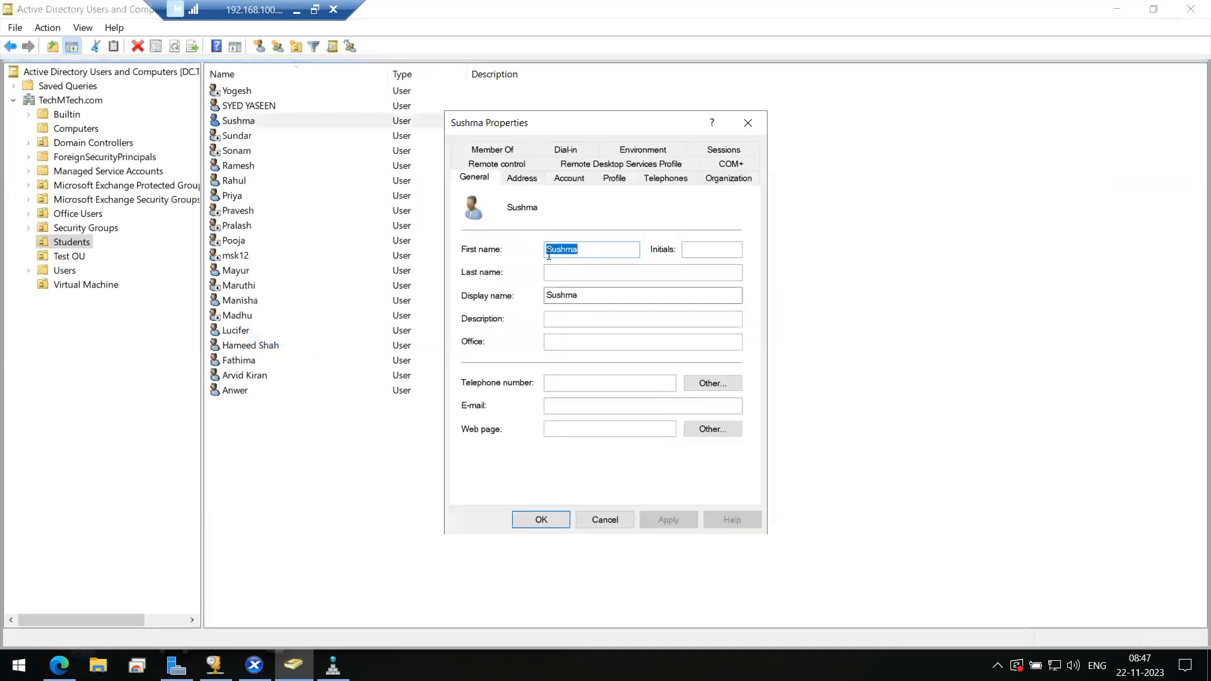
{"action": "left_click", "coordinate": [748, 122]}
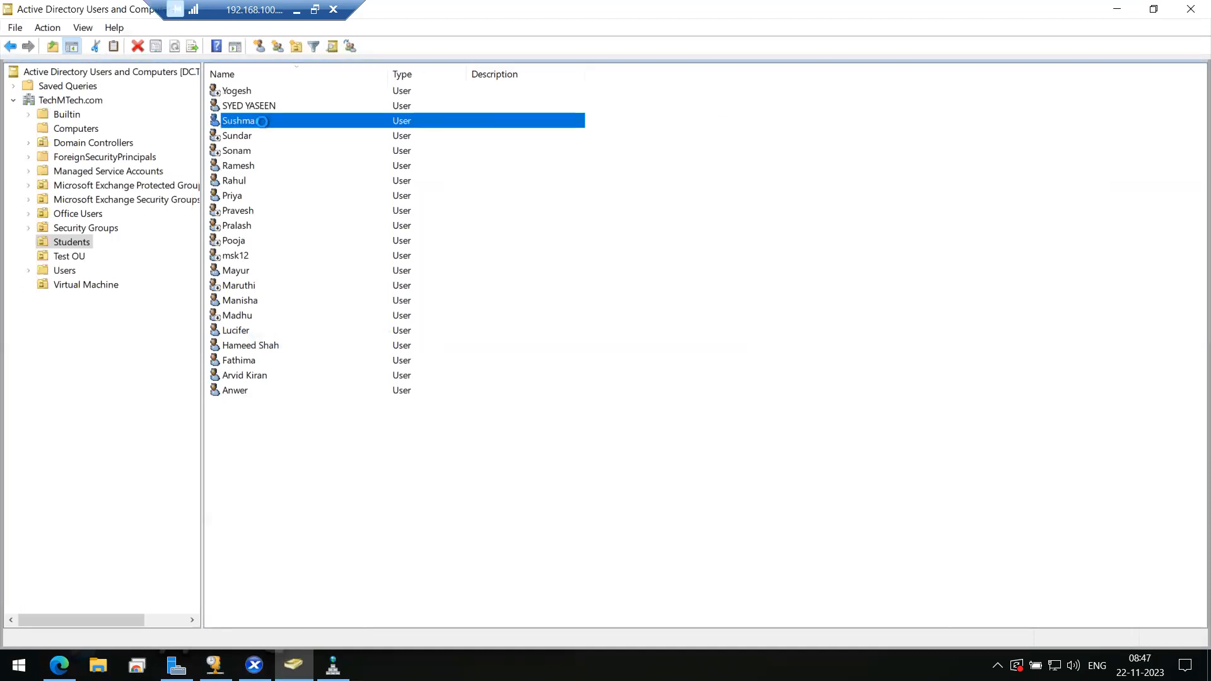
{"action": "right_click", "coordinate": [262, 122]}
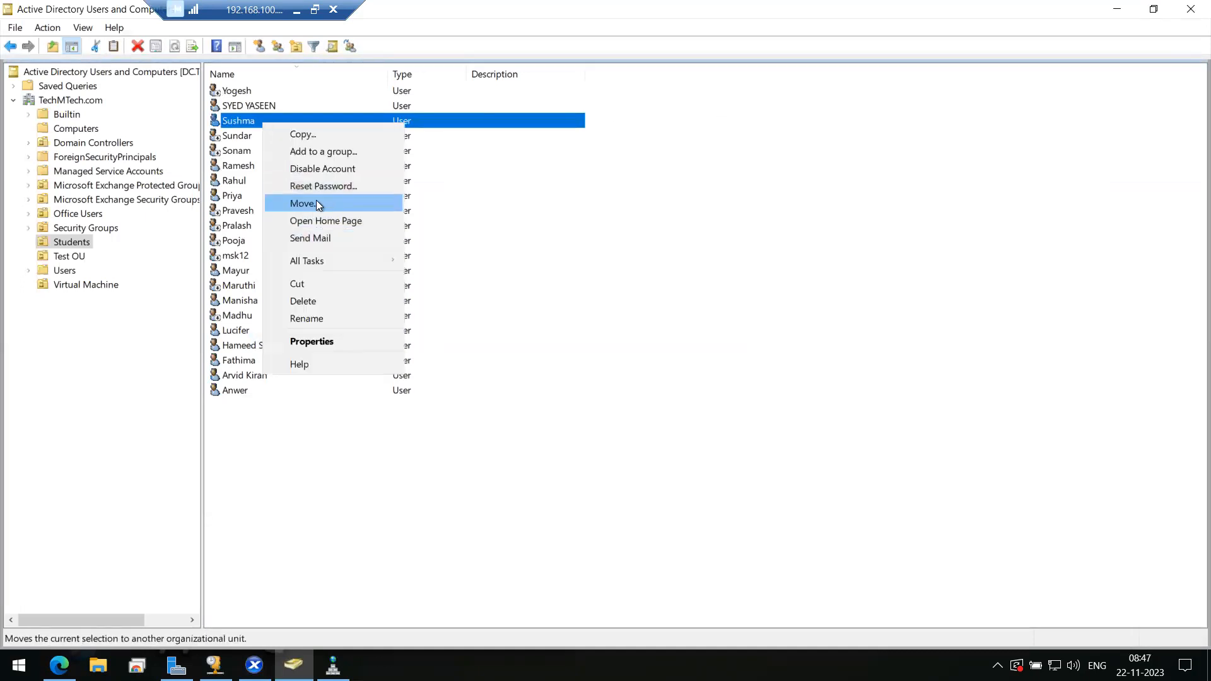
{"action": "left_click", "coordinate": [323, 168]}
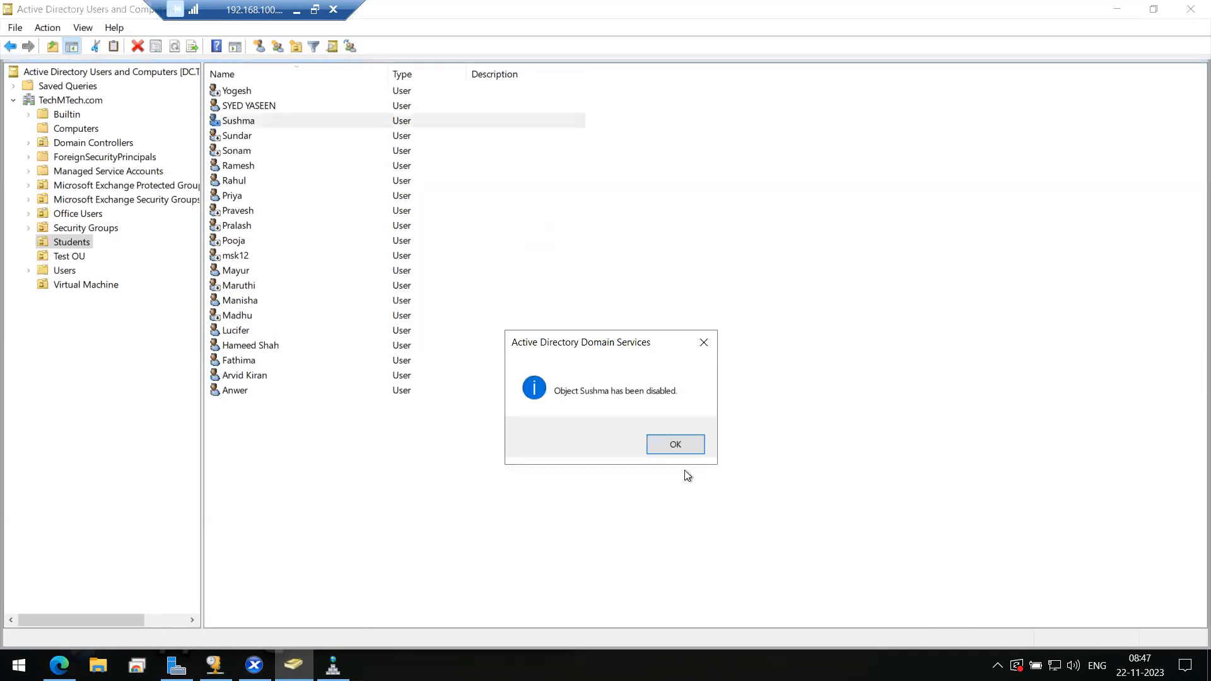
{"action": "left_click", "coordinate": [686, 450]}
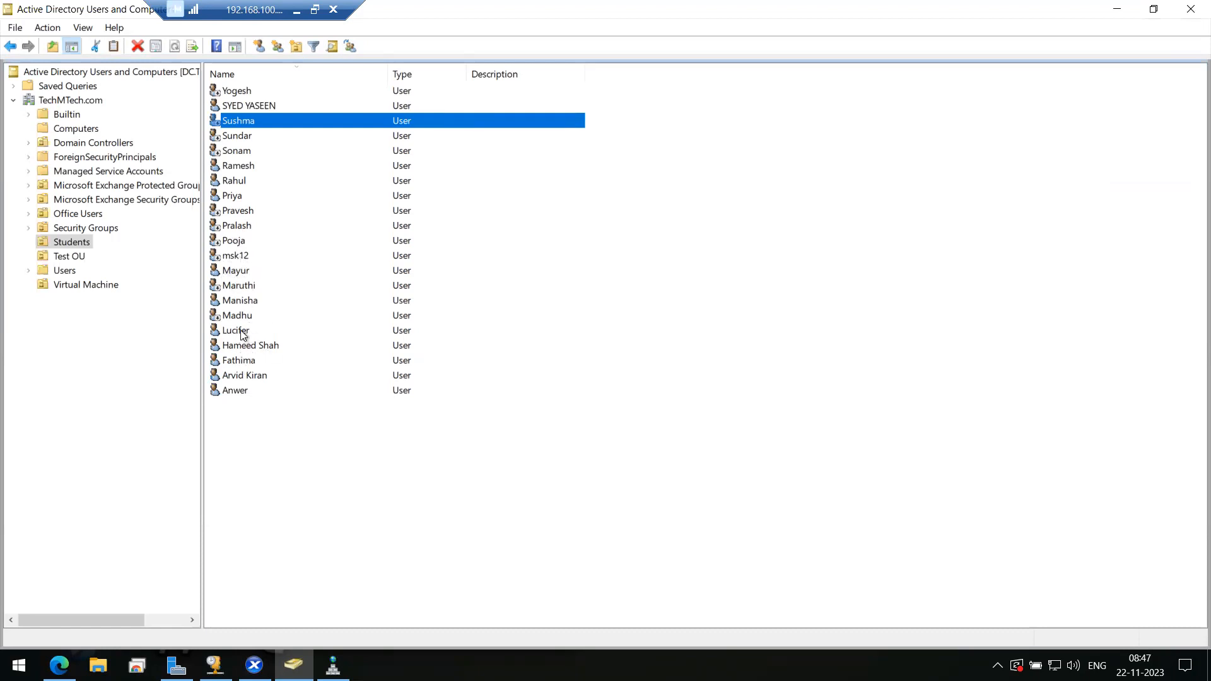
- Disable the third-from-last Students user account and acknowledge the confirmation
{"action": "left_click", "coordinate": [240, 362]}
{"action": "right_click", "coordinate": [240, 362]}
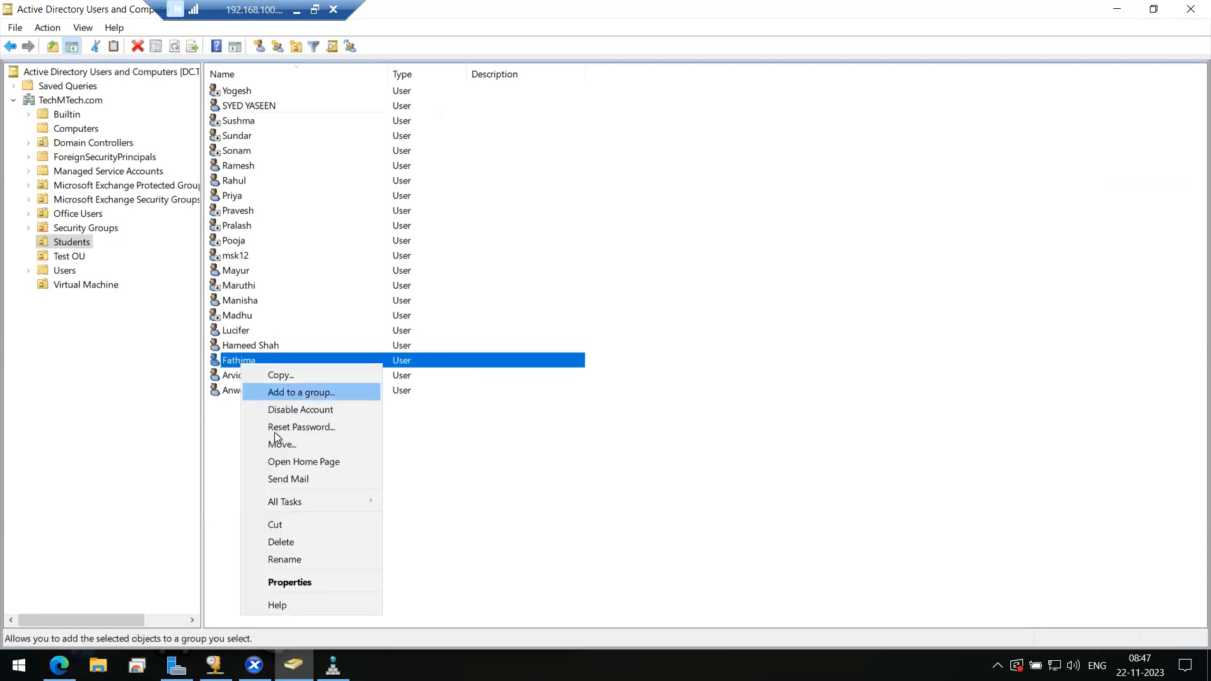
{"action": "left_click", "coordinate": [301, 411]}
{"action": "left_click", "coordinate": [686, 445]}
- Review the fourth-from-last user's logon and account expiry settings without saving changes
{"action": "left_click", "coordinate": [259, 343]}
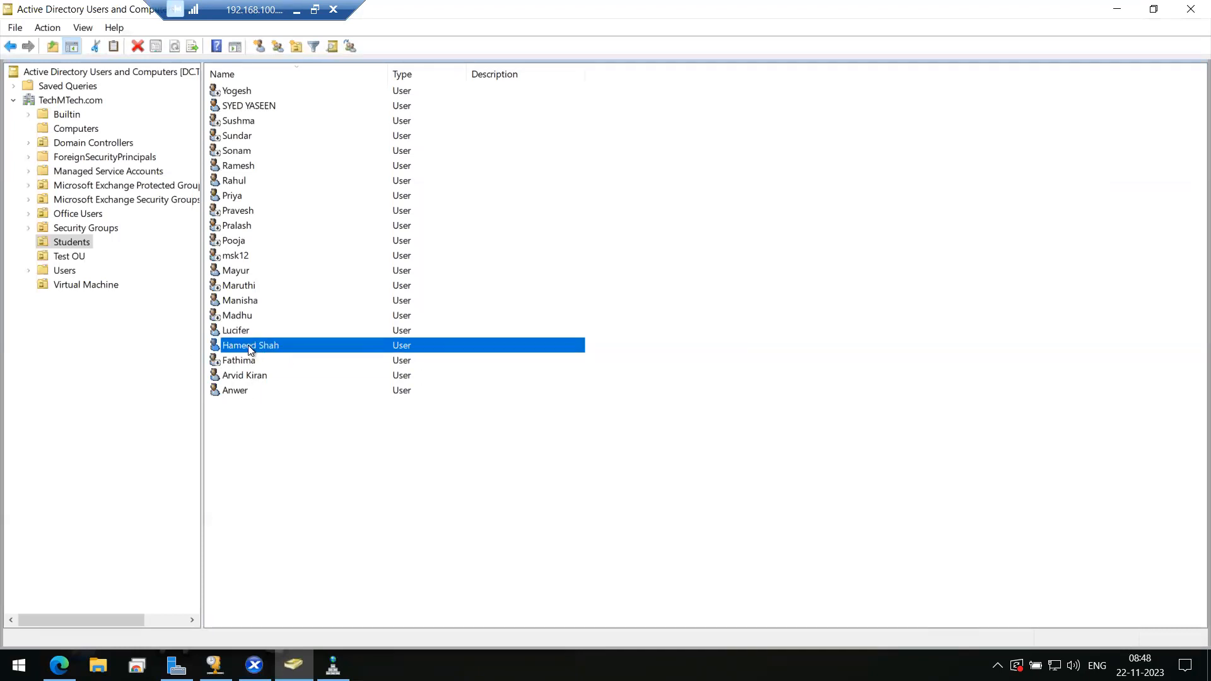
{"action": "right_click", "coordinate": [250, 350]}
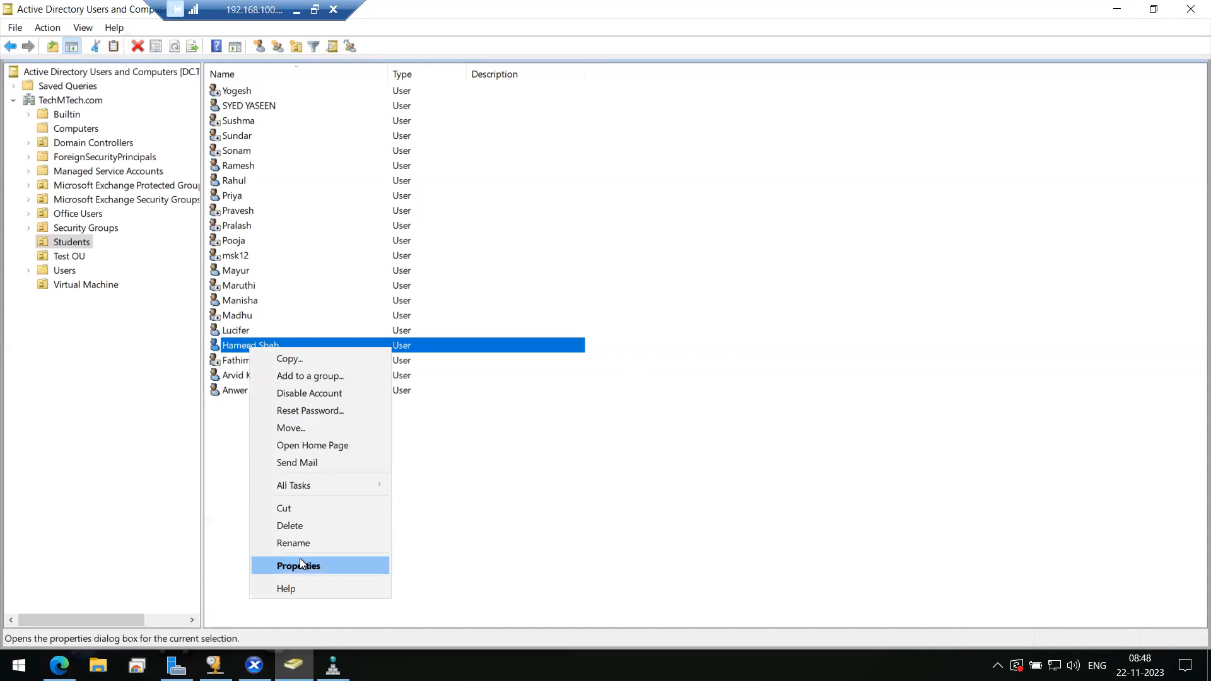
{"action": "left_click", "coordinate": [300, 564]}
{"action": "left_click", "coordinate": [571, 178]}
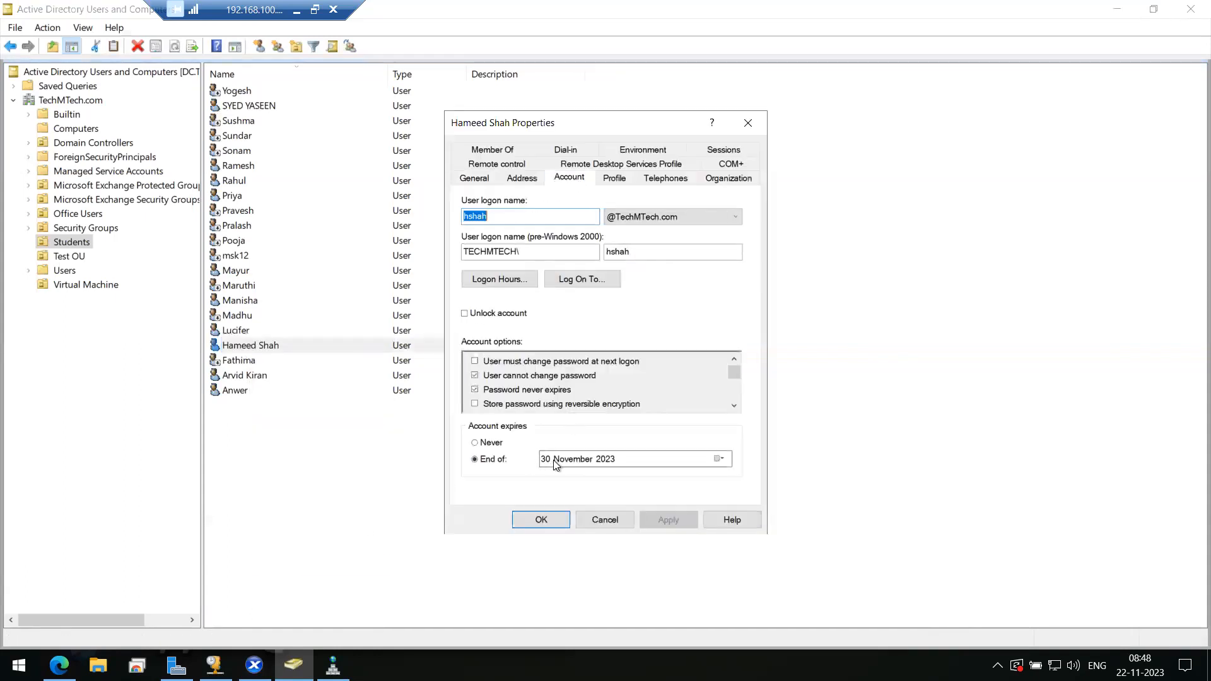
{"action": "left_click", "coordinate": [604, 521]}
- Disable the fifth-from-last user account and acknowledge the confirmation
{"action": "left_click", "coordinate": [231, 333]}
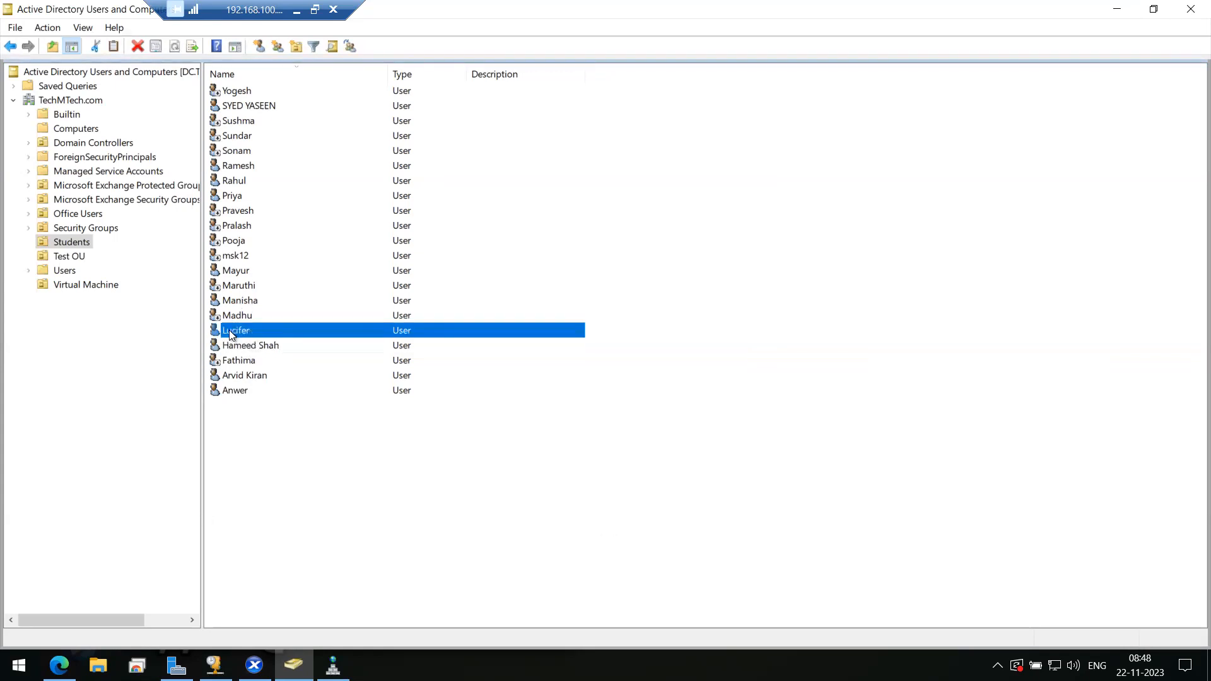
{"action": "right_click", "coordinate": [231, 332]}
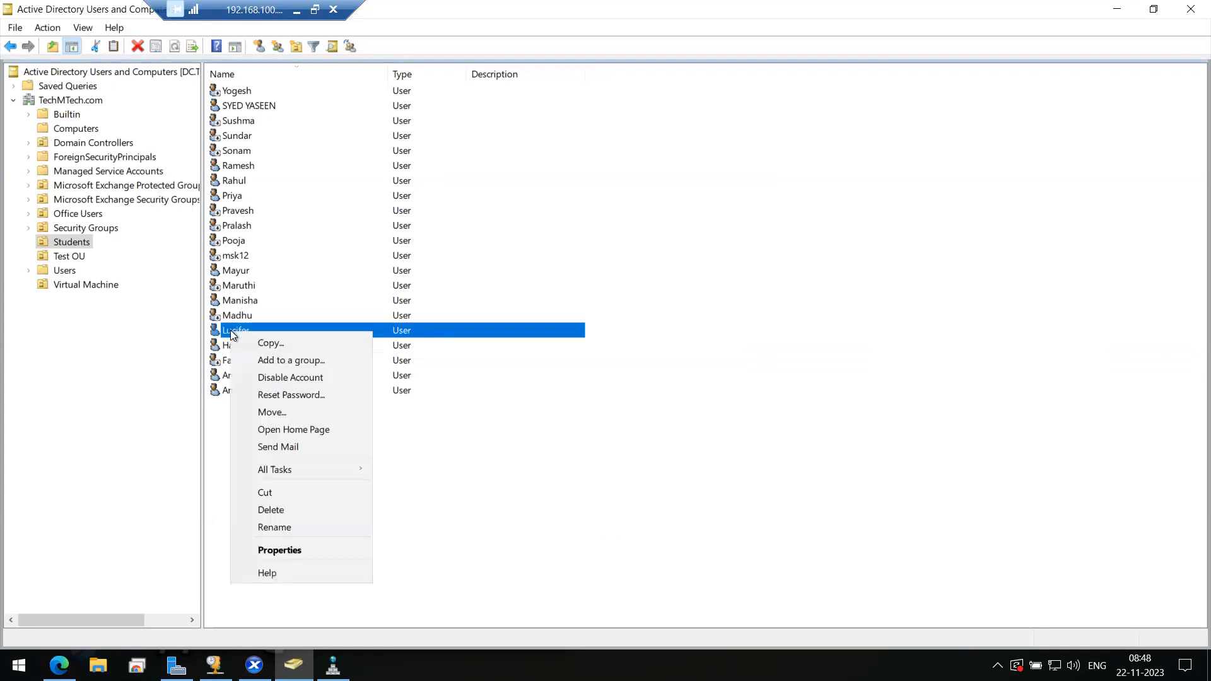
{"action": "left_click", "coordinate": [297, 378]}
{"action": "left_click", "coordinate": [672, 444]}
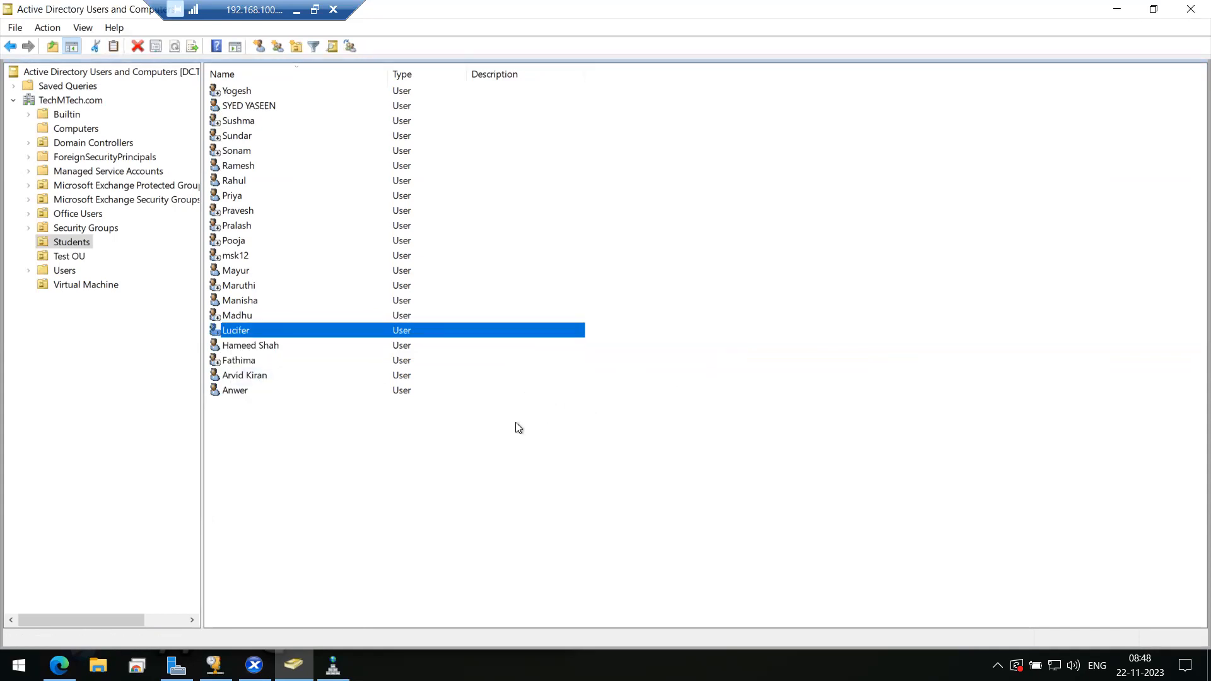
- Re-sort users by name, then browse Virtual Machine, Office Users and Test OU, selecting Test User 05 and 04
{"action": "left_click", "coordinate": [233, 75]}
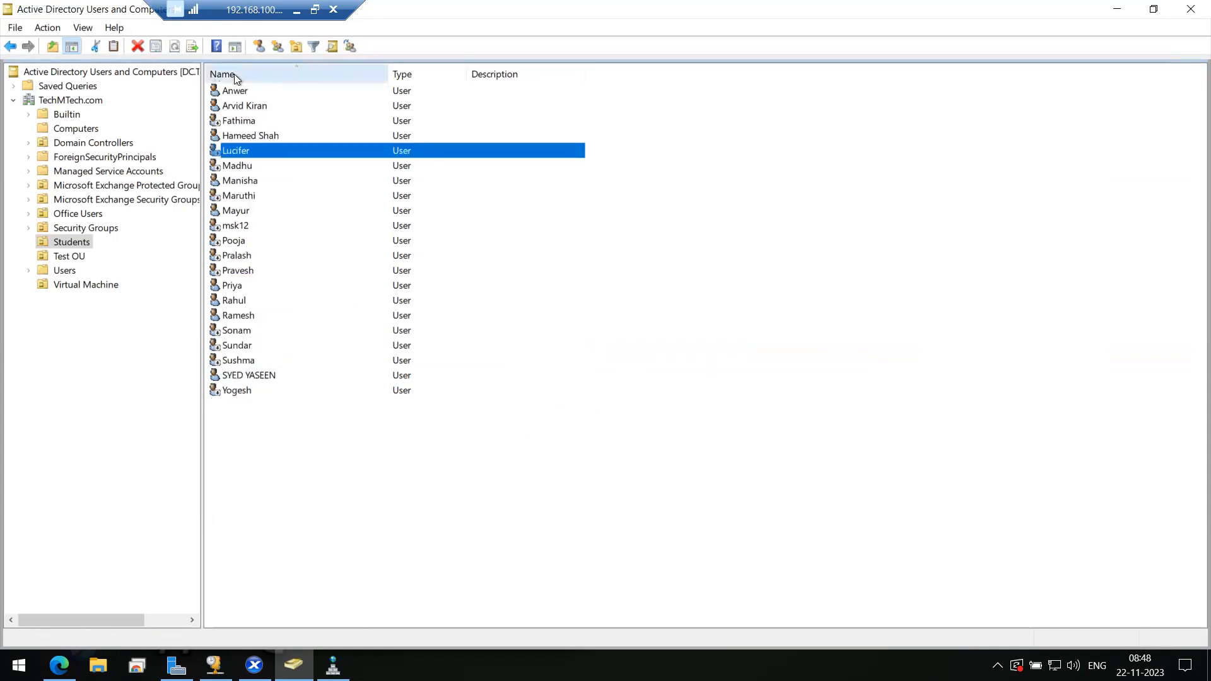
{"action": "left_click", "coordinate": [233, 74]}
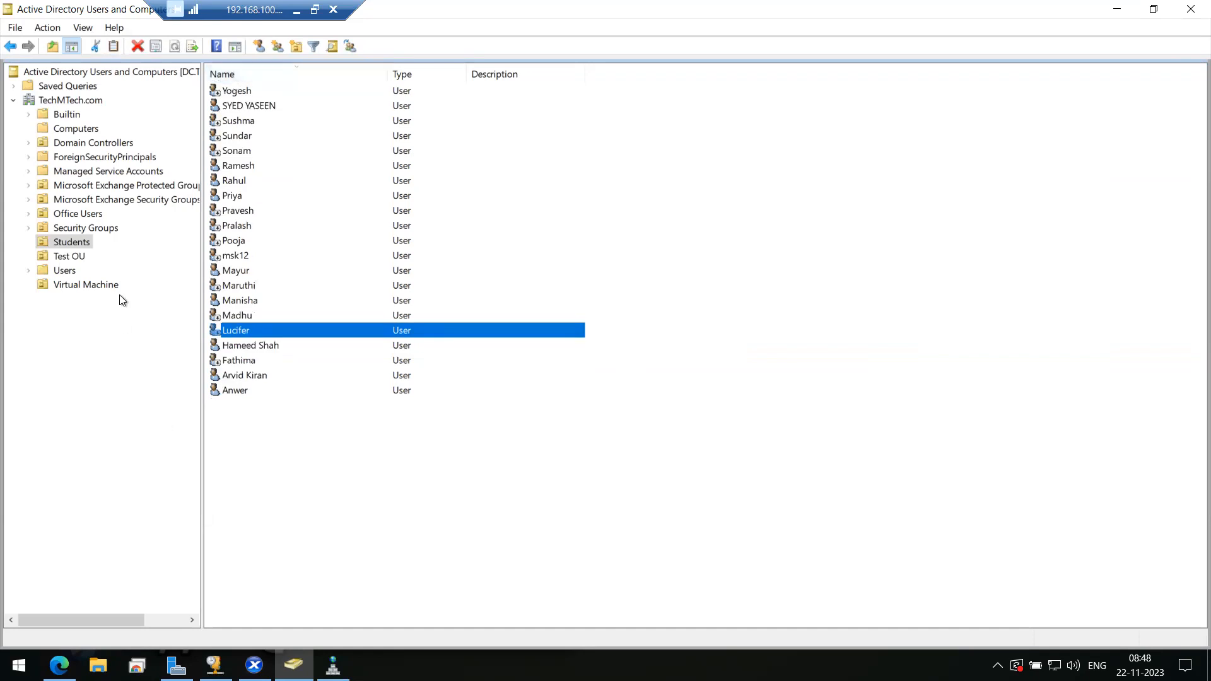
{"action": "left_click", "coordinate": [82, 286]}
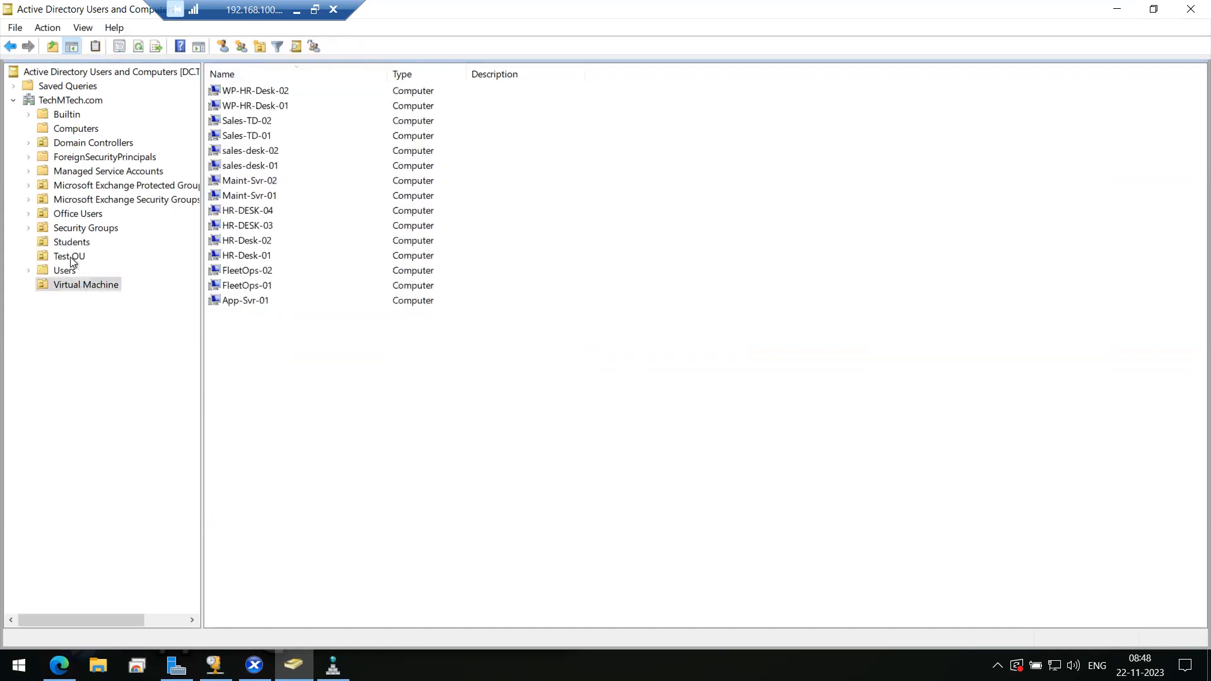
{"action": "left_click", "coordinate": [70, 215]}
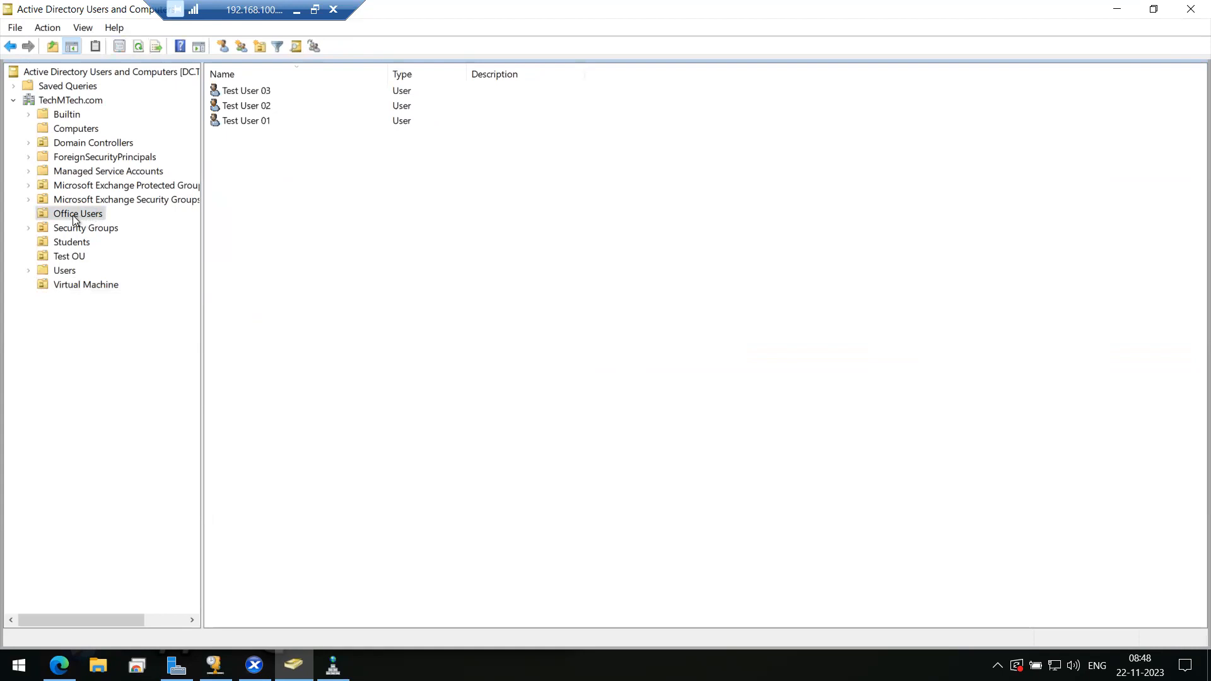
{"action": "left_click", "coordinate": [68, 256]}
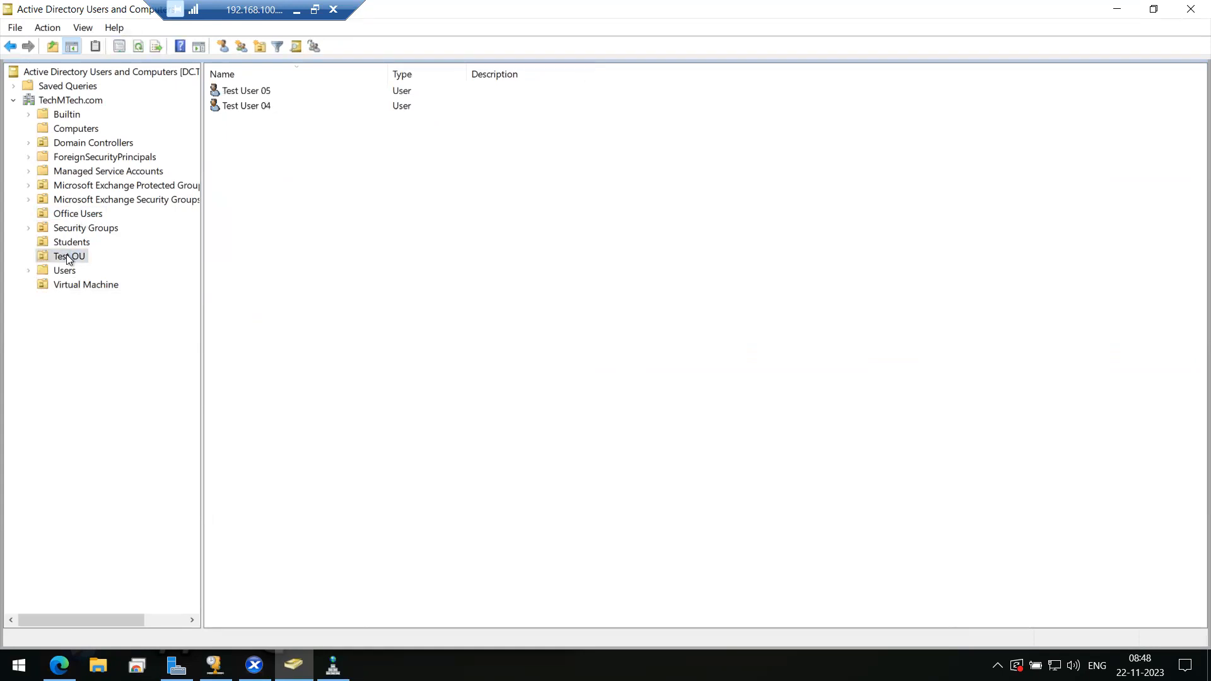
{"action": "left_click", "coordinate": [269, 93]}
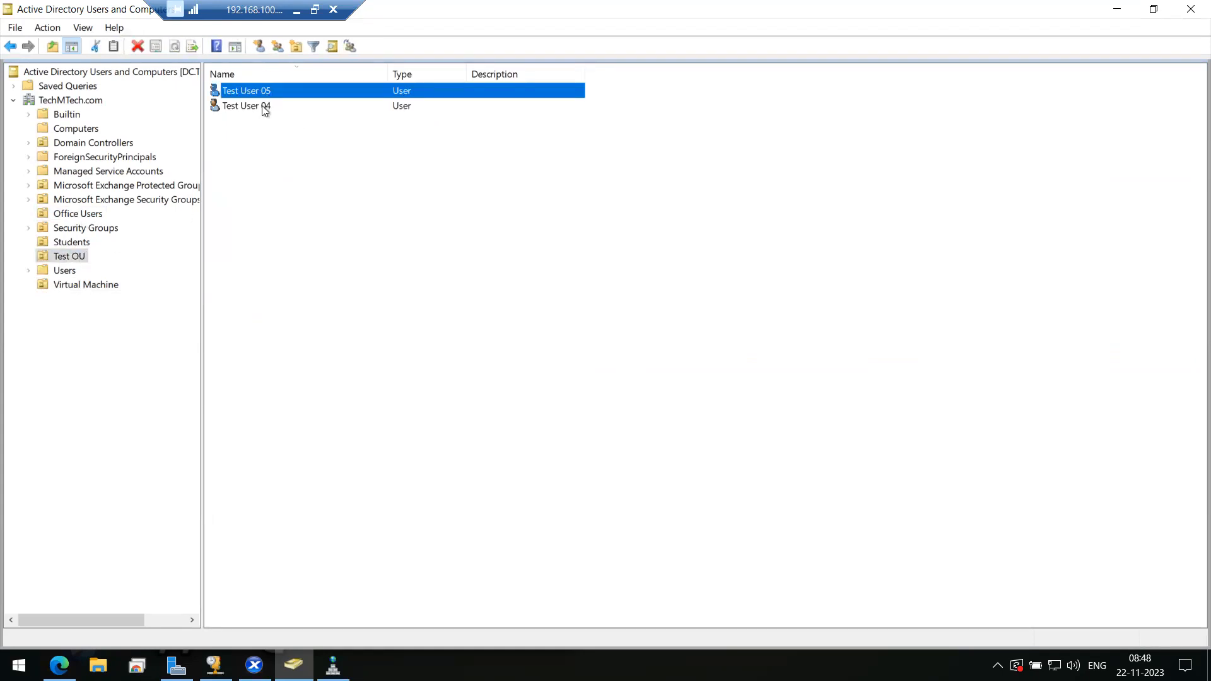
{"action": "left_click", "coordinate": [262, 107]}
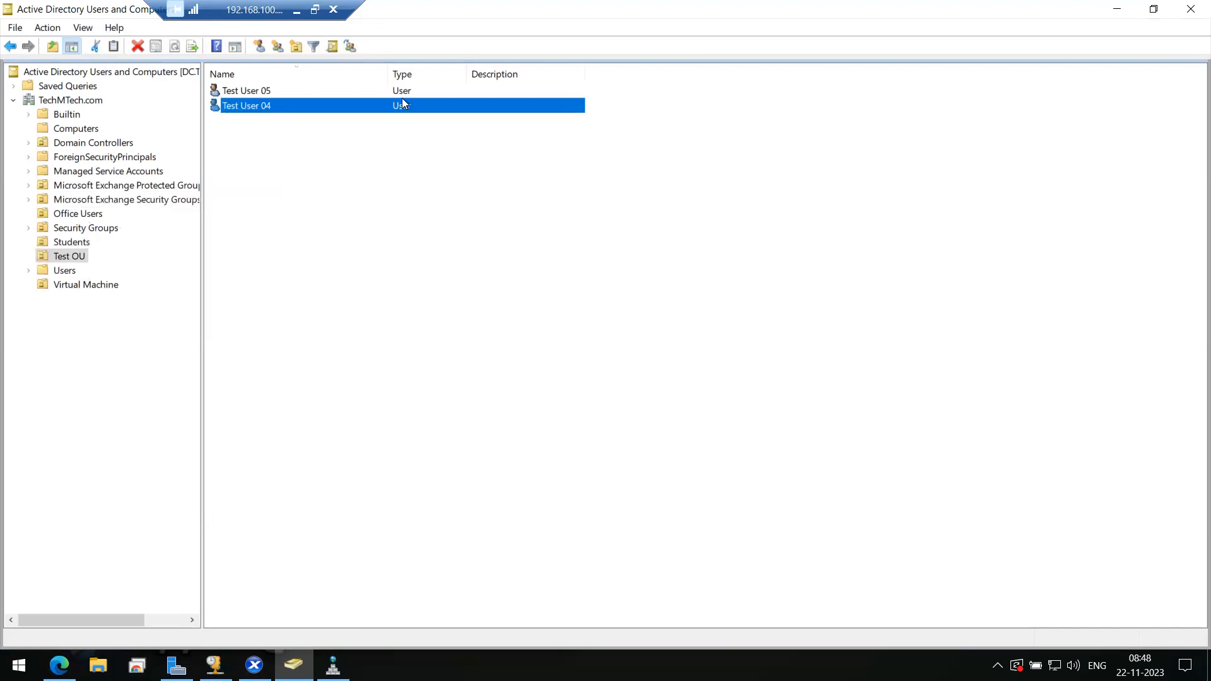
- In the unscaled CTX-WP-SF console, finish StoreFront setup, accept the reboot, and return to ADUC
{"action": "left_click", "coordinate": [254, 665]}
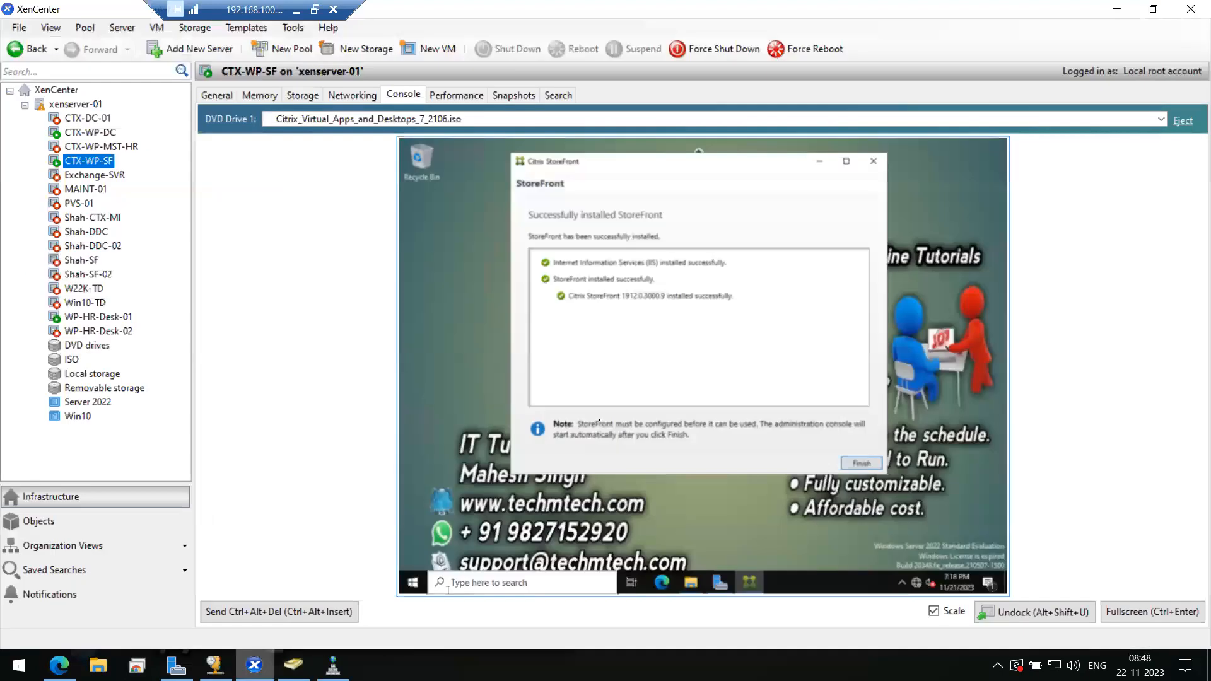
{"action": "left_click", "coordinate": [933, 611]}
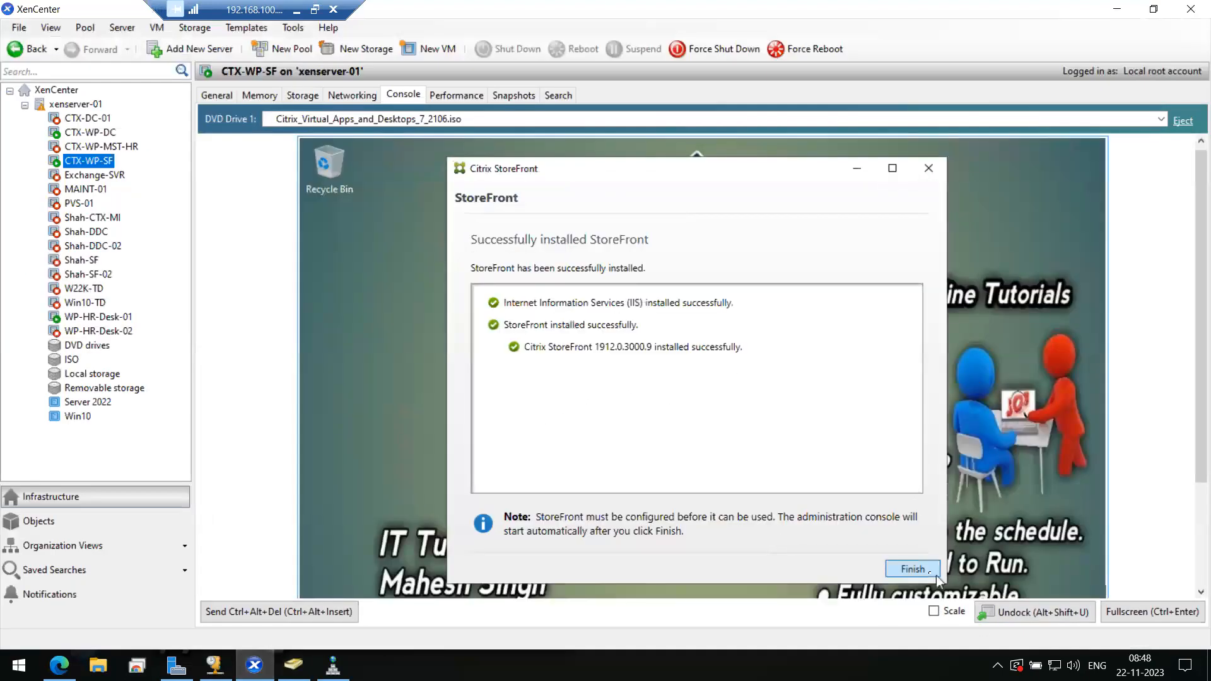
{"action": "left_click", "coordinate": [930, 574]}
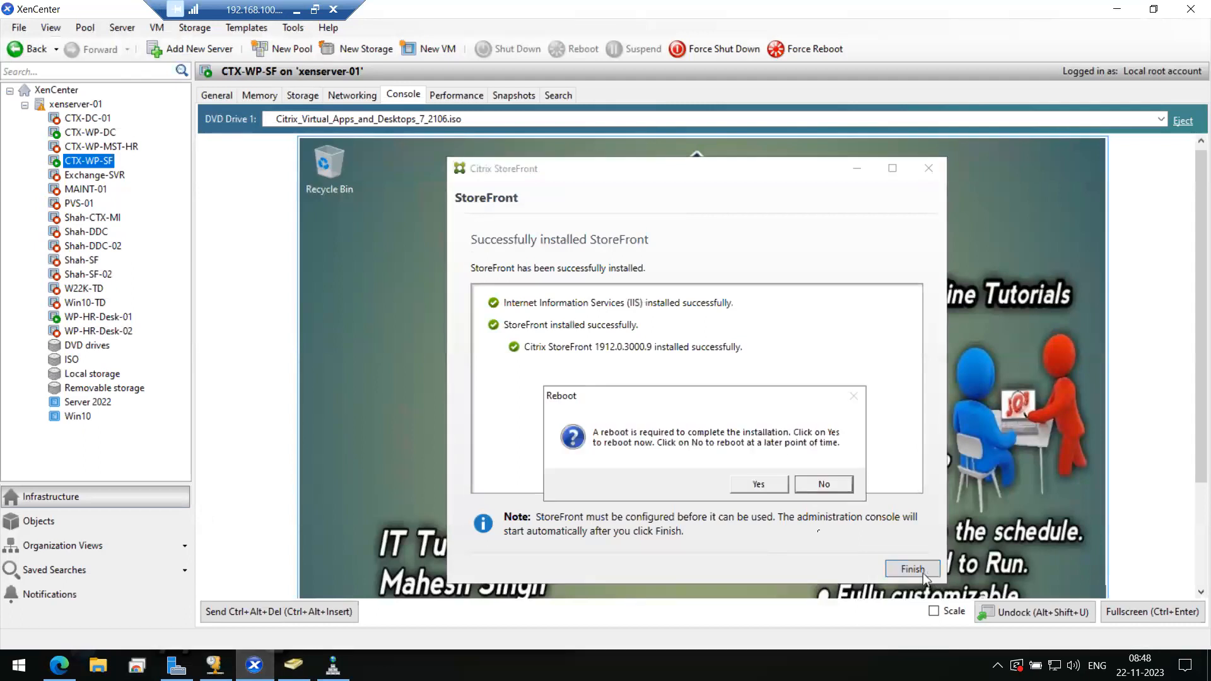
{"action": "left_click", "coordinate": [754, 485]}
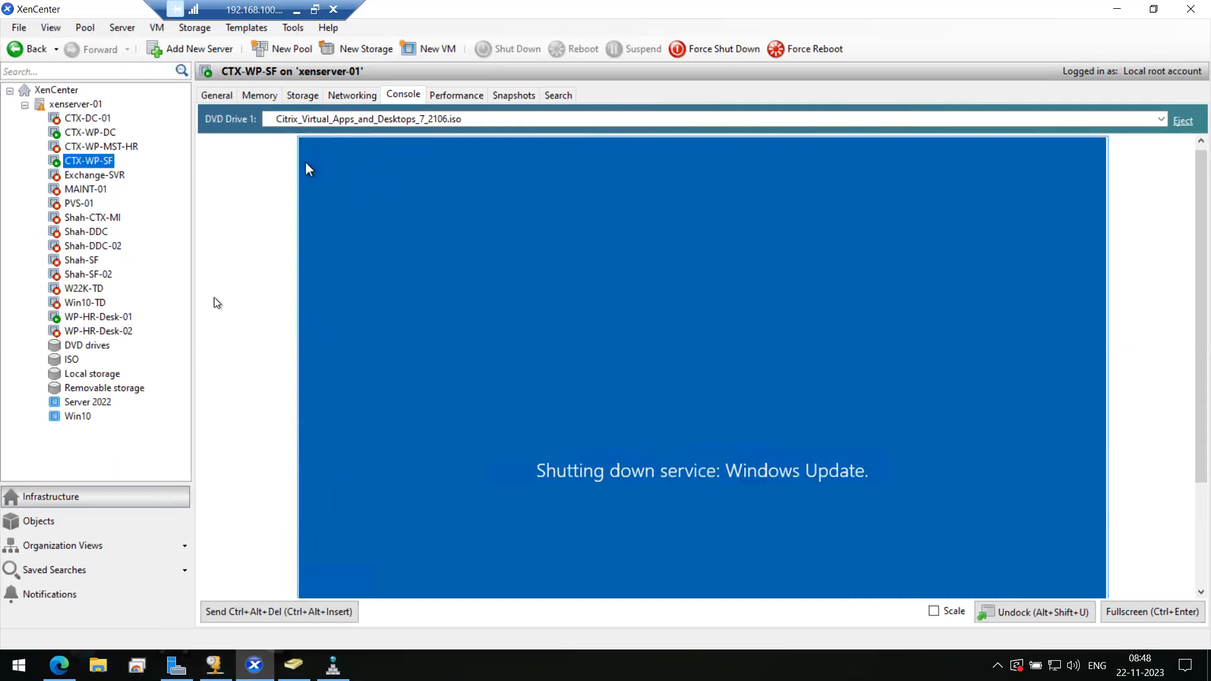
{"action": "left_click", "coordinate": [291, 662]}
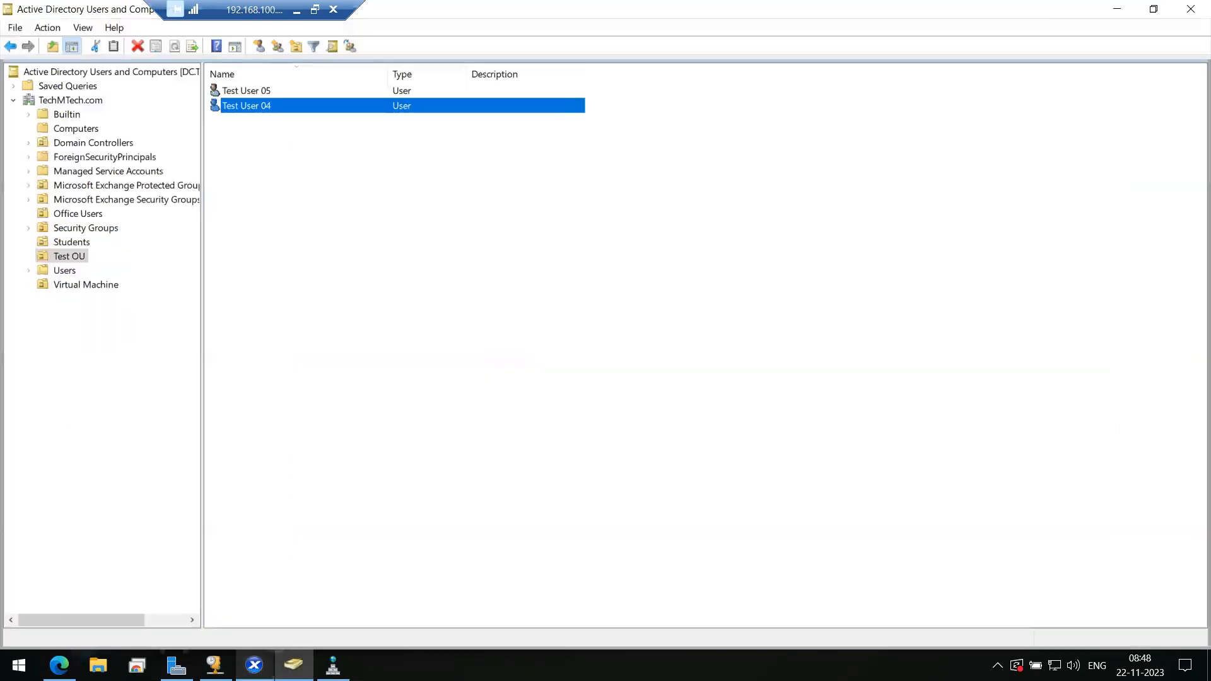
- Minimize ADUC and open Disable reboot.txt from the desktop in Notepad
{"action": "left_click", "coordinate": [1116, 8]}
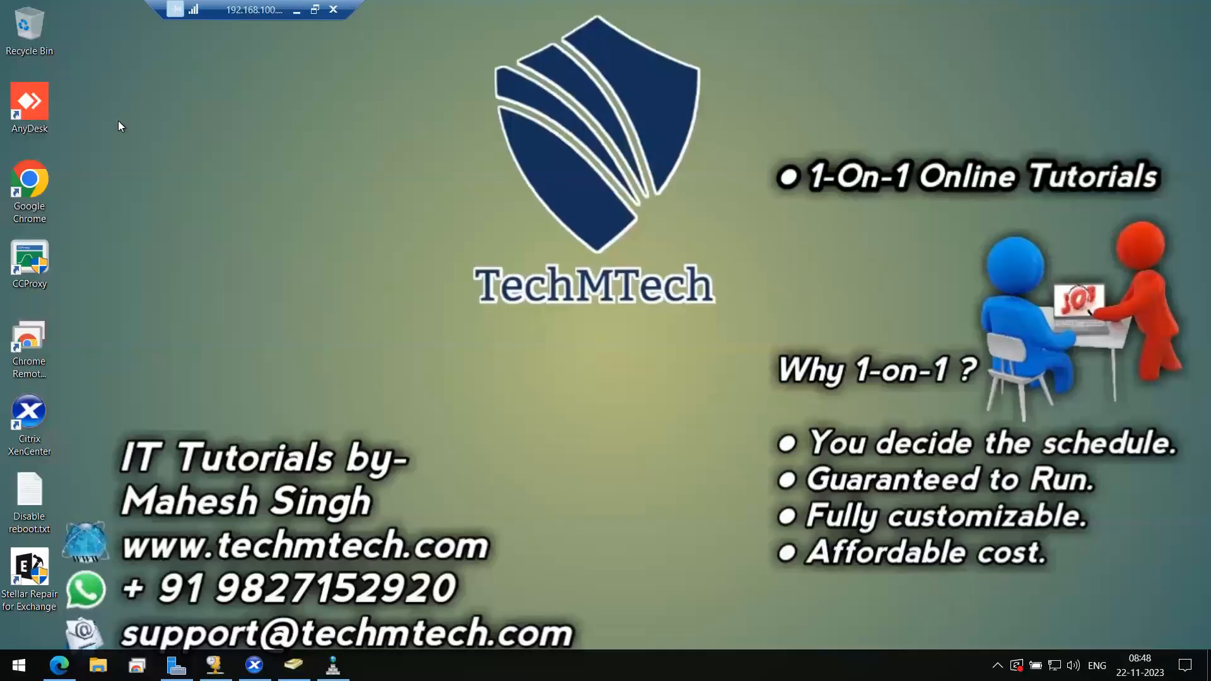
{"action": "double_click", "coordinate": [40, 499]}
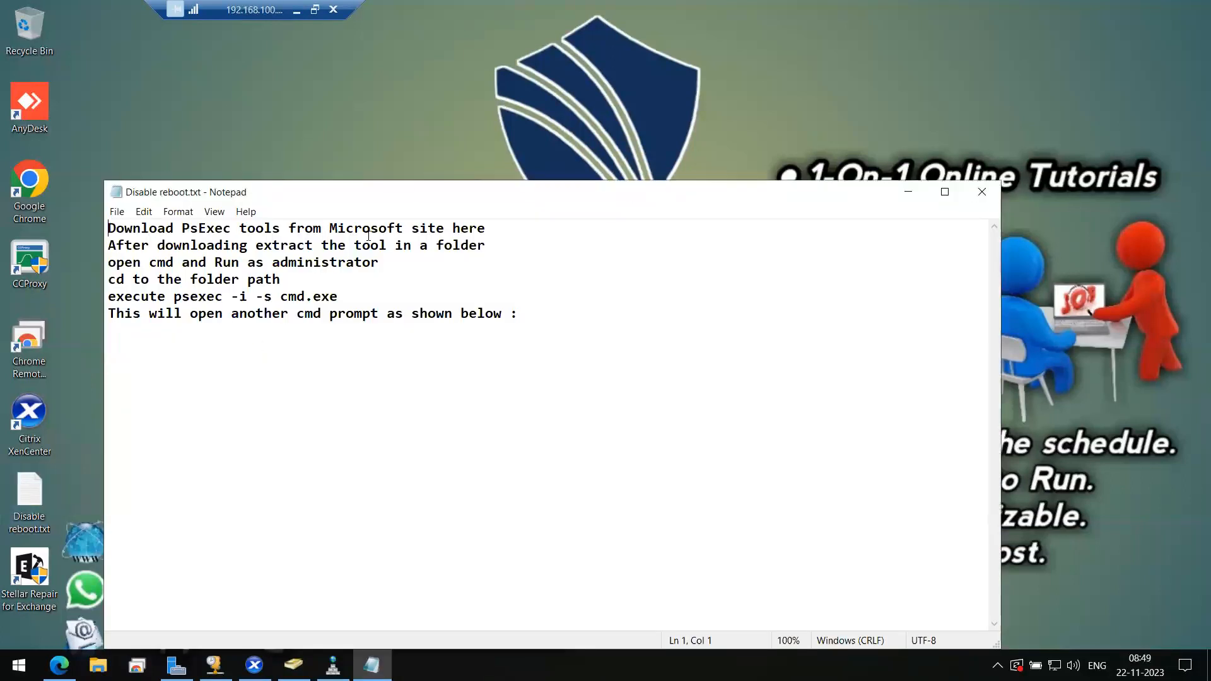
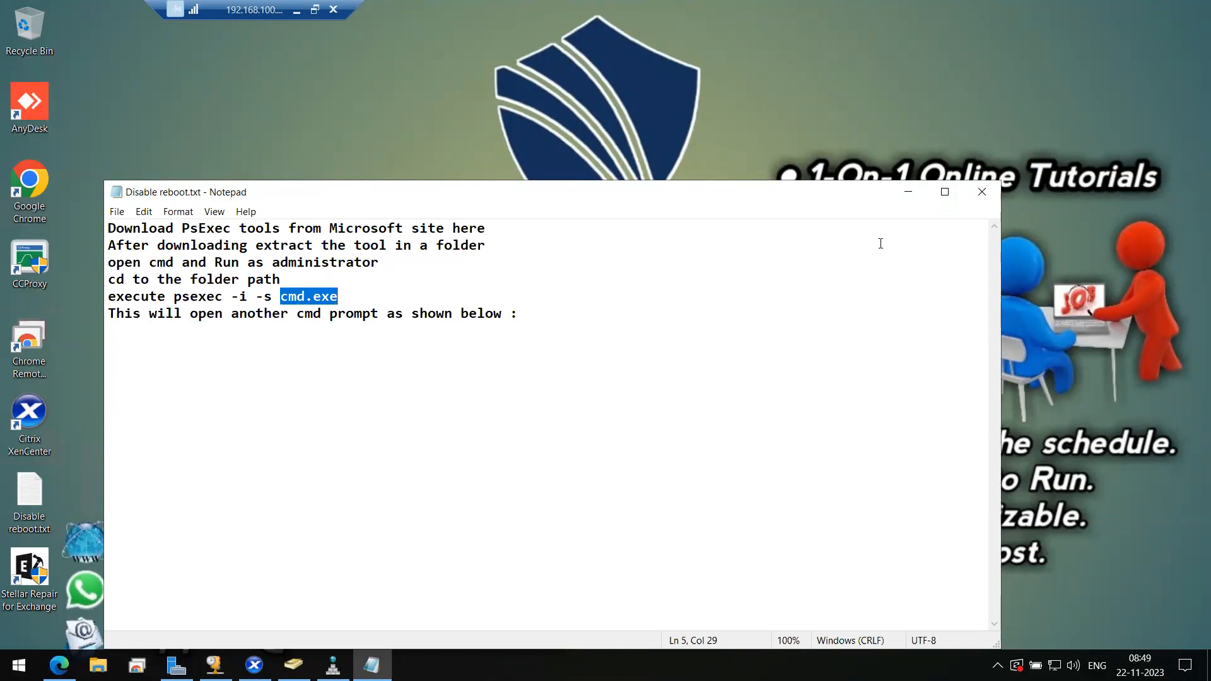
- Close the Disable reboot.txt notes in Notepad to return to the desktop
{"action": "left_click", "coordinate": [985, 192]}
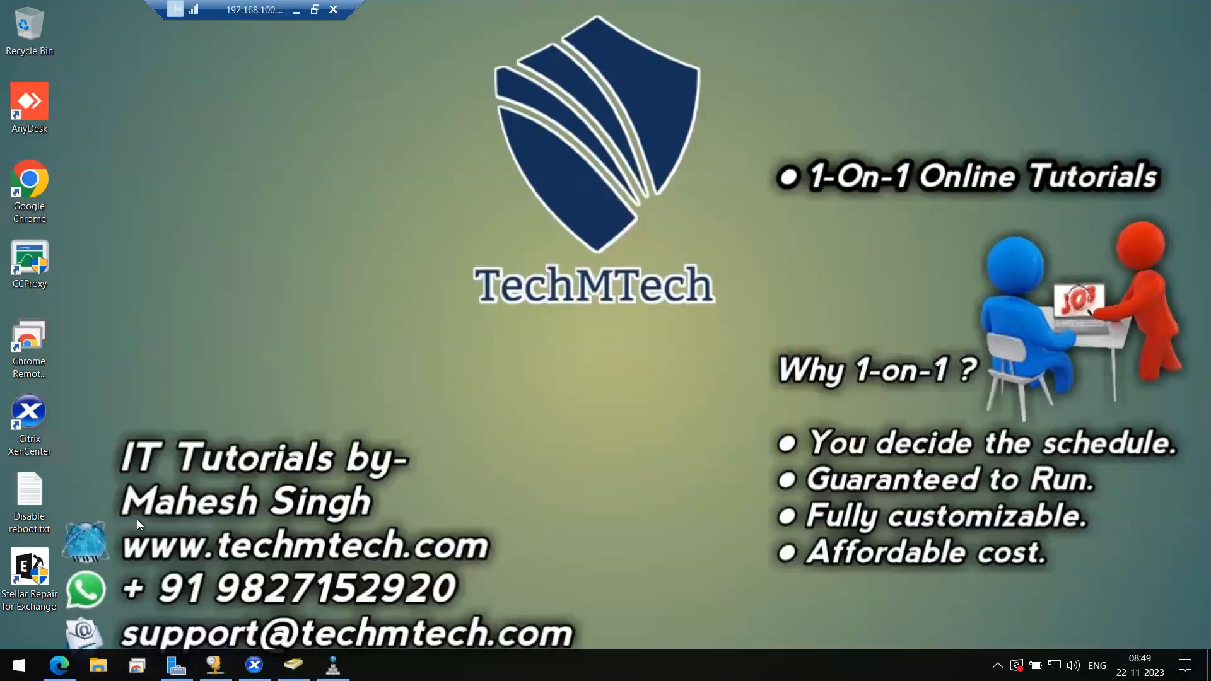
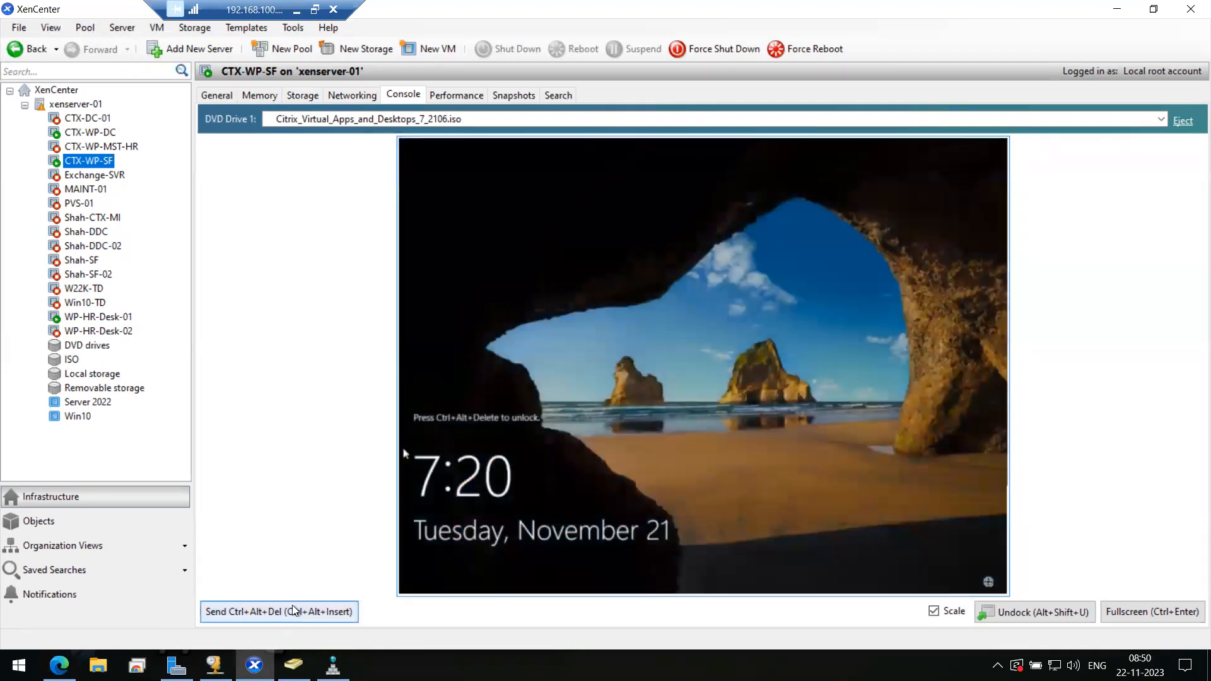
- Sign in to CTX-WP-SF with the admin password and show its console unscaled, full screen
{"action": "left_click", "coordinate": [293, 610]}
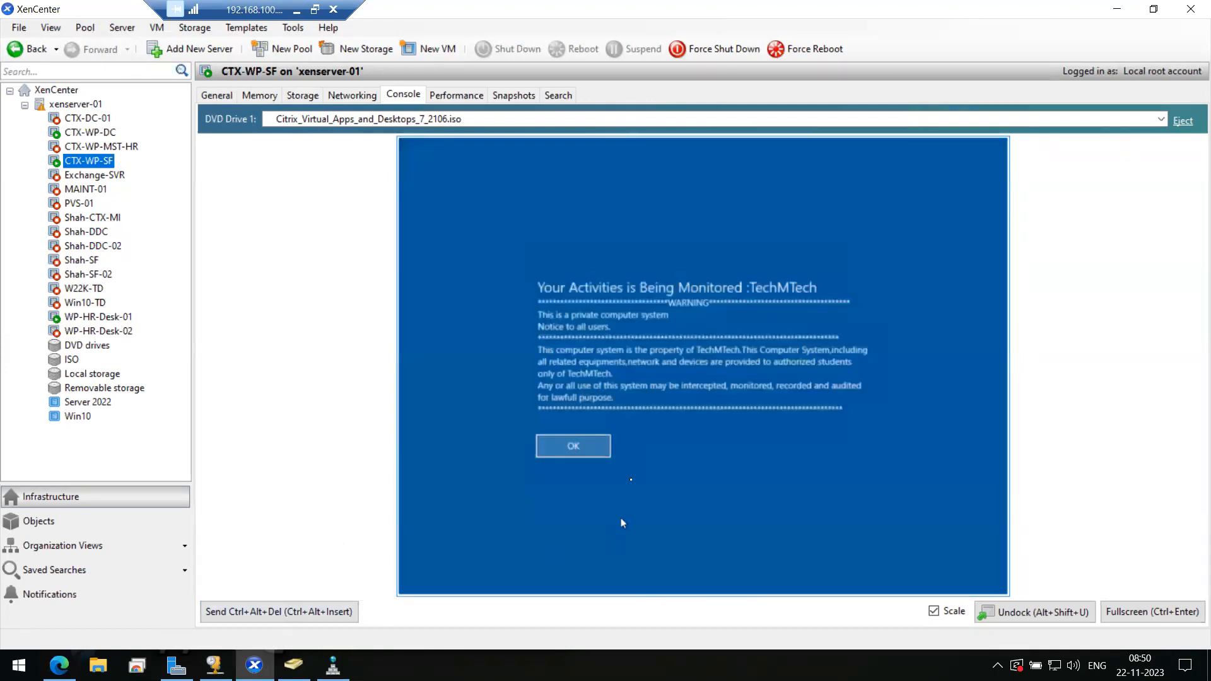
{"action": "left_click", "coordinate": [573, 447]}
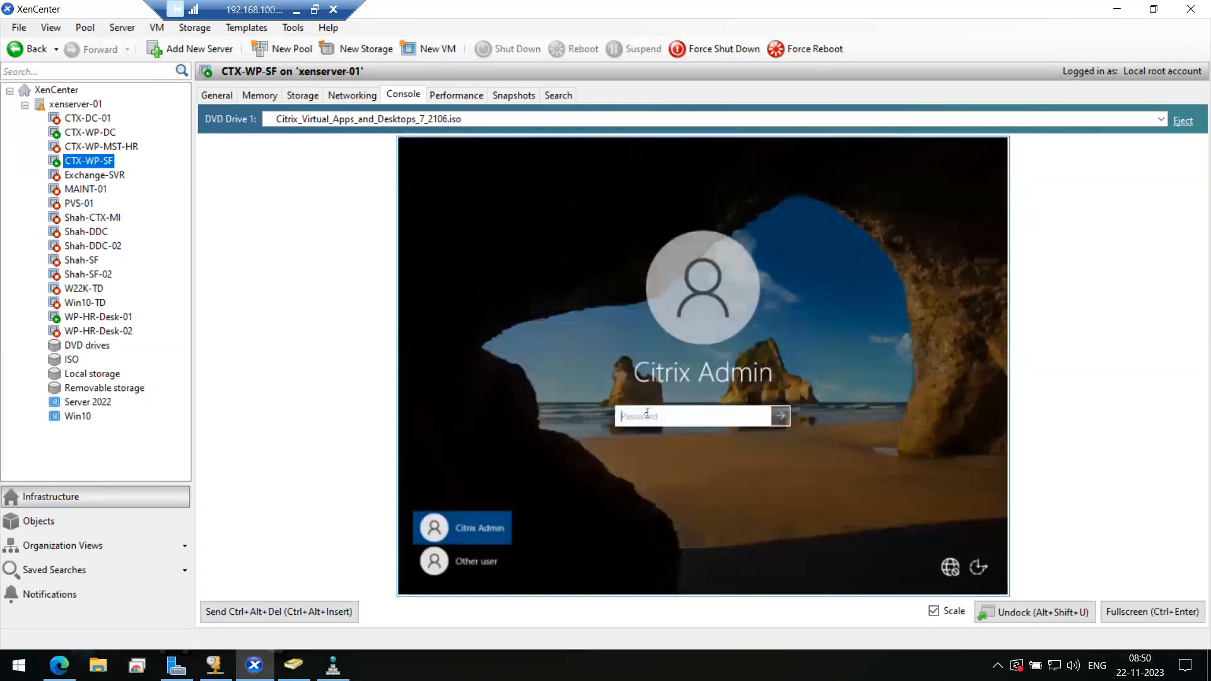
{"action": "type", "text": "********"}
{"action": "key", "text": "Return"}
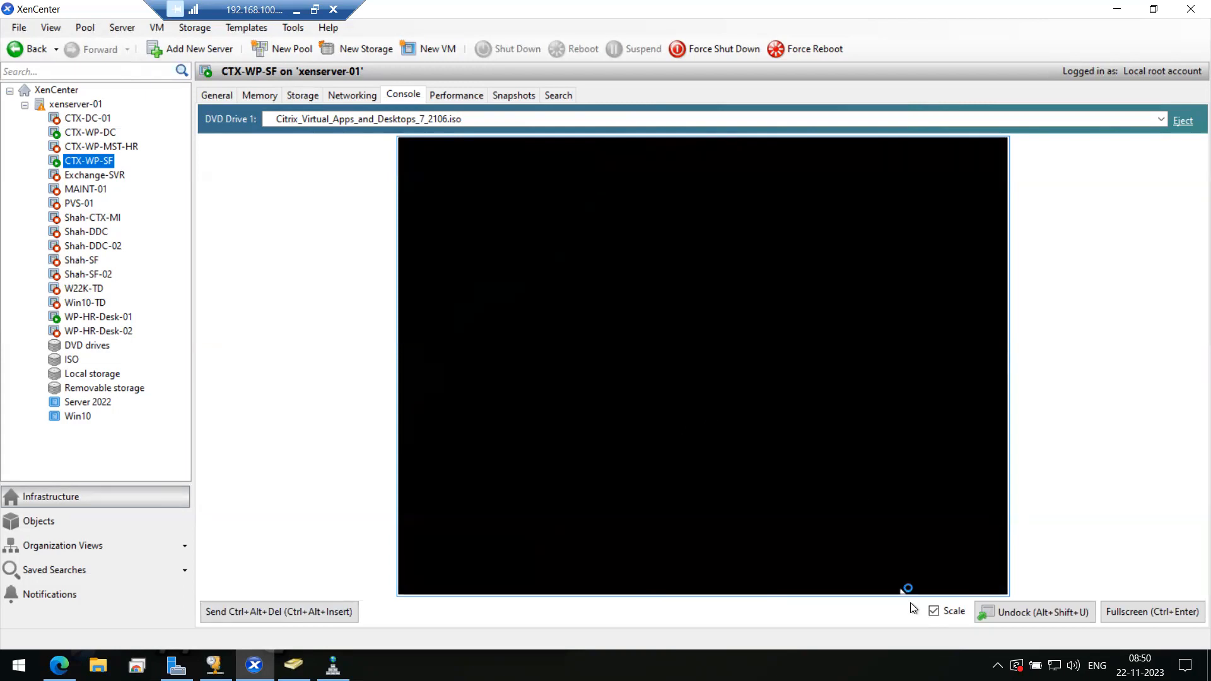
{"action": "left_click", "coordinate": [934, 611]}
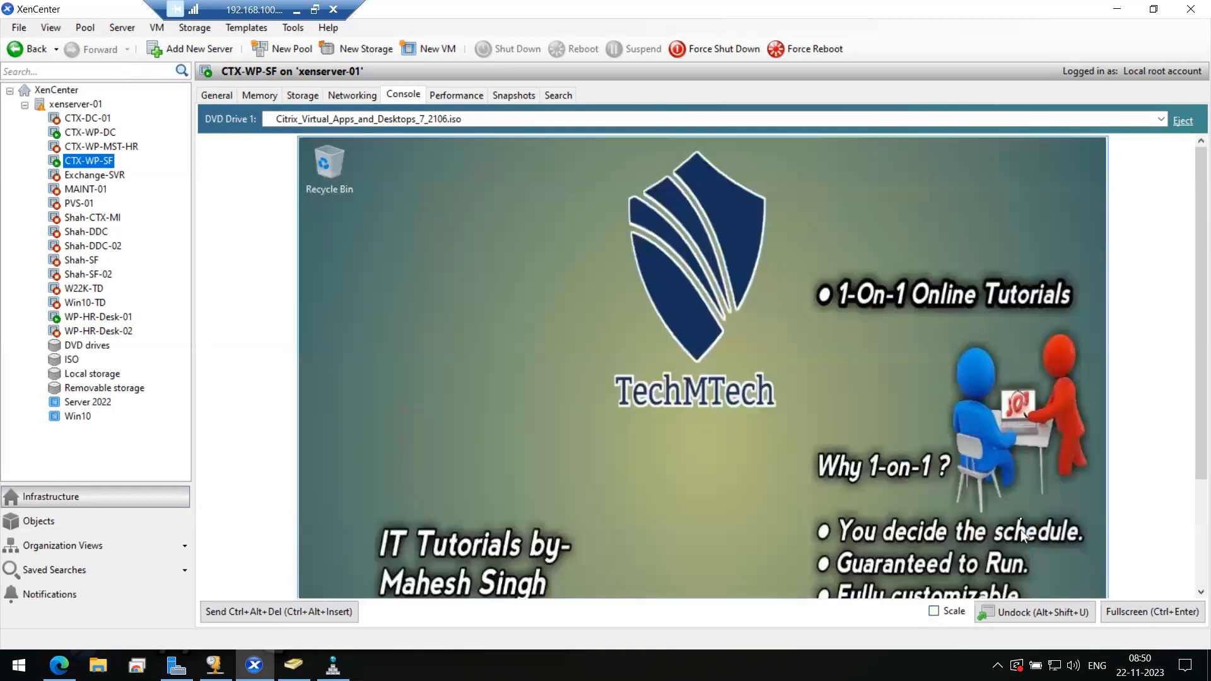
{"action": "left_click", "coordinate": [1122, 616]}
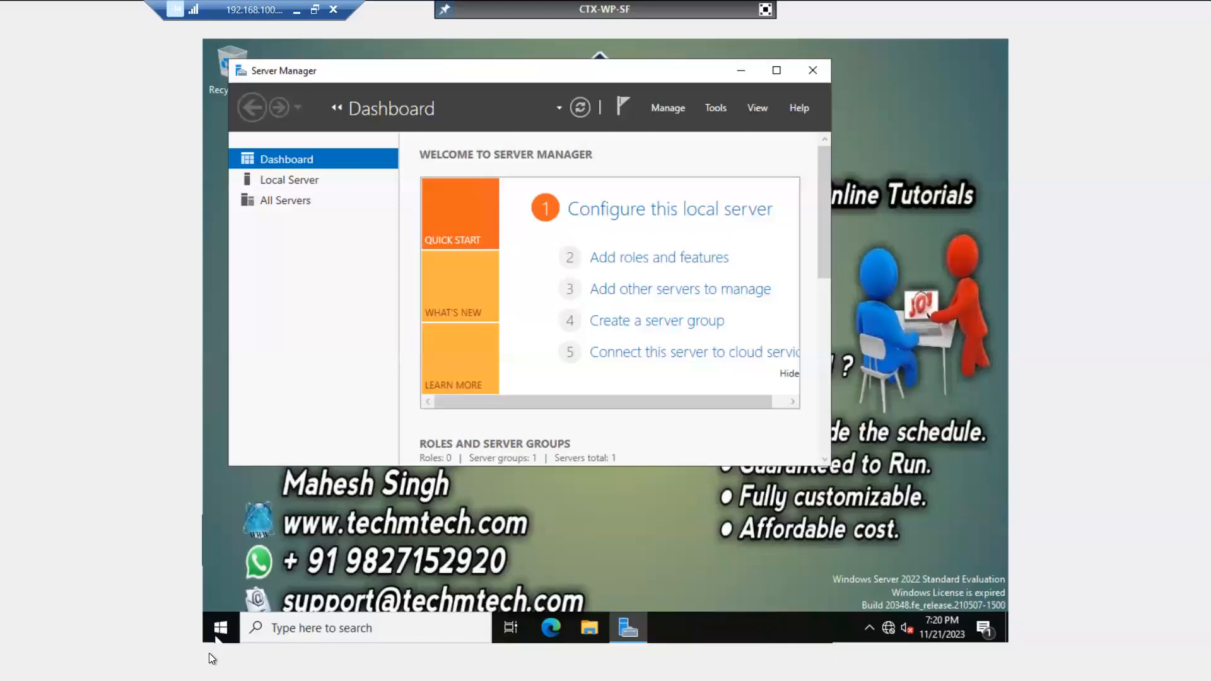
- Launch Citrix StoreFront as administrator, minimise Server Manager and return to the windowed console
{"action": "left_click", "coordinate": [222, 629]}
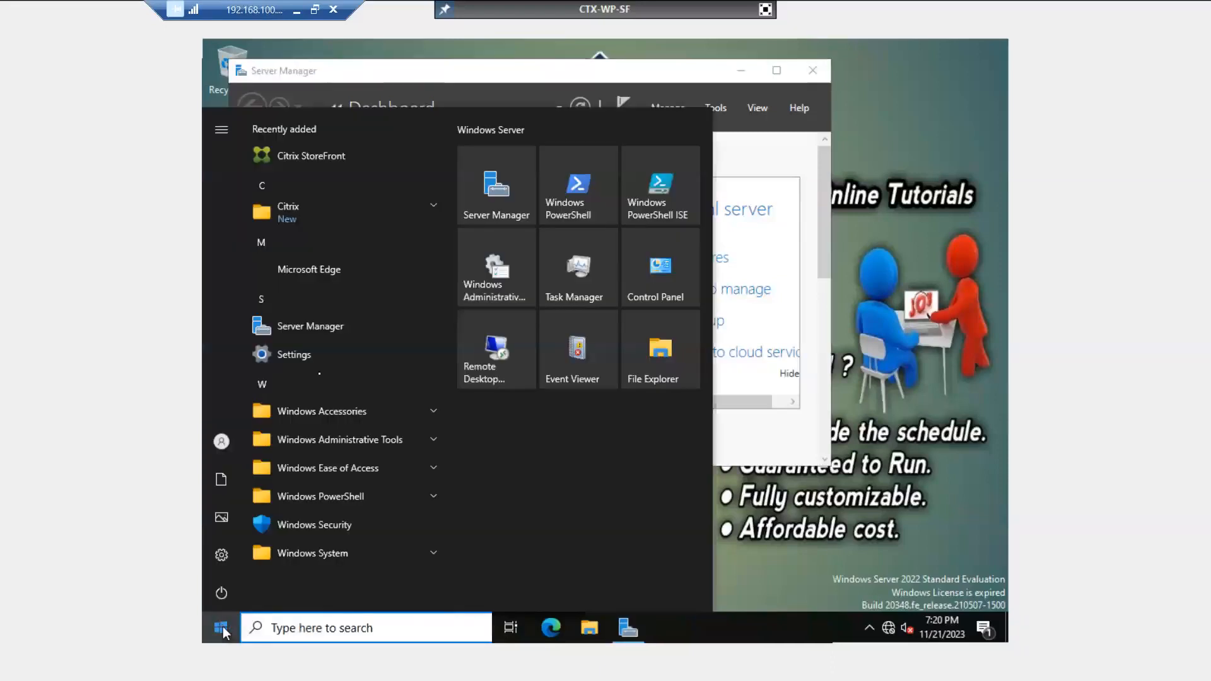
{"action": "left_click", "coordinate": [324, 154]}
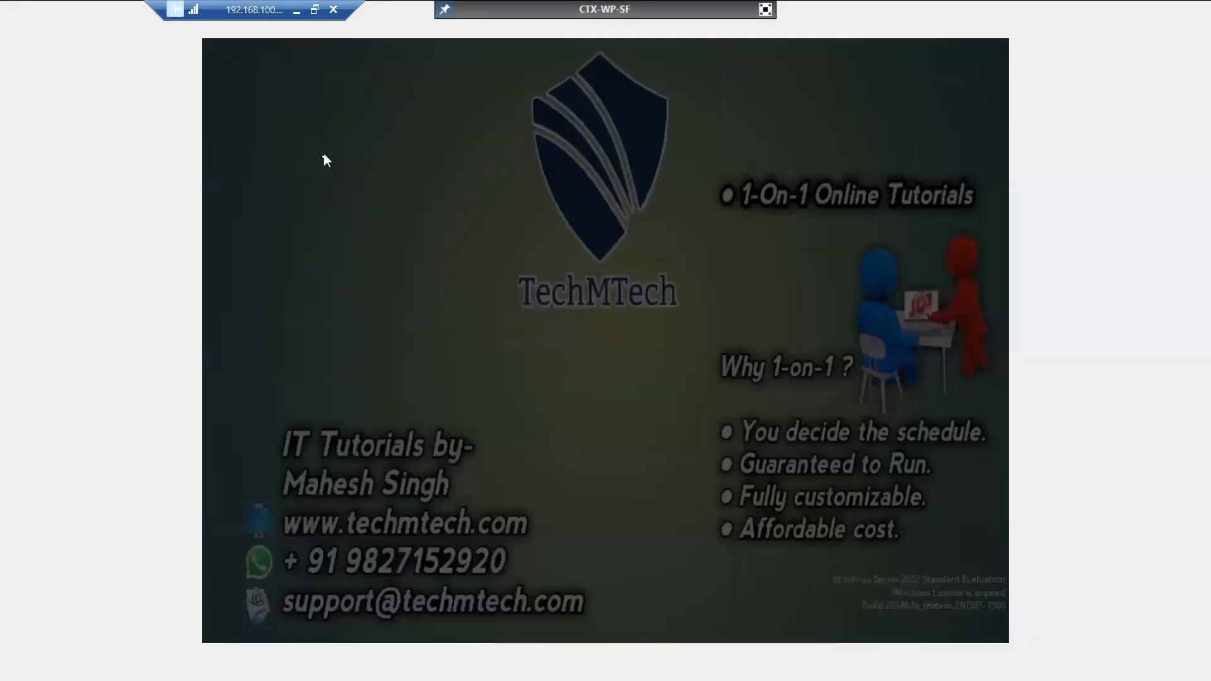
{"action": "left_click", "coordinate": [522, 433]}
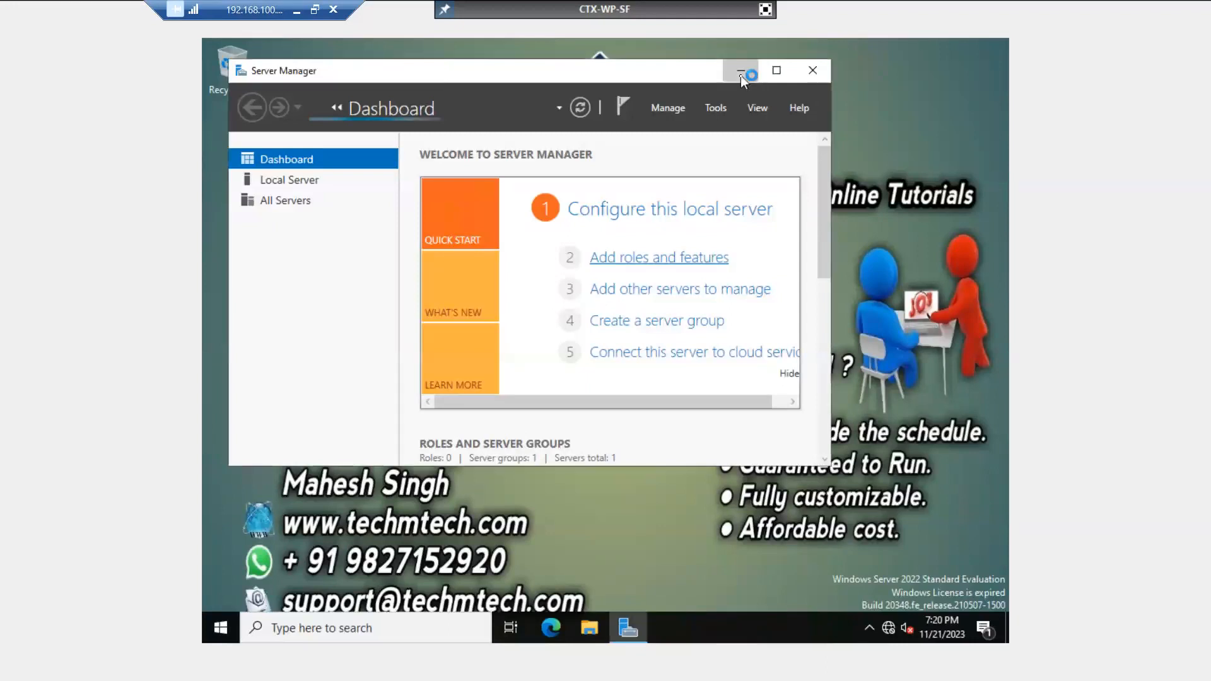
{"action": "left_click", "coordinate": [740, 72]}
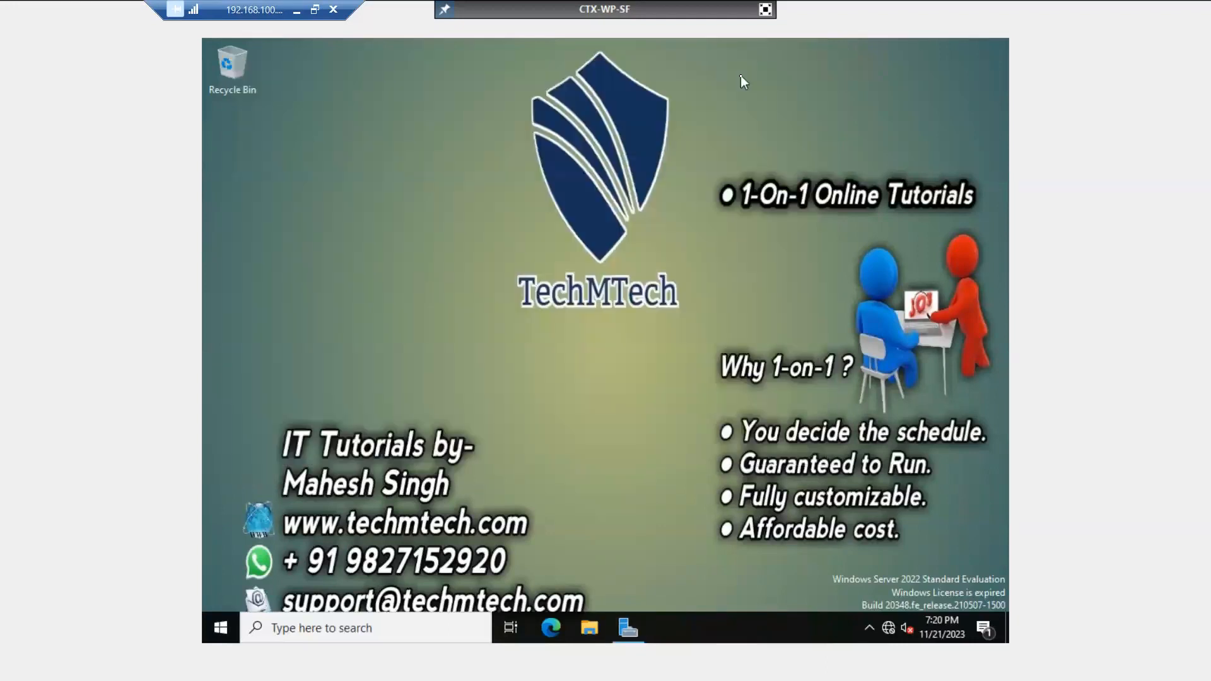
{"action": "left_click", "coordinate": [766, 9]}
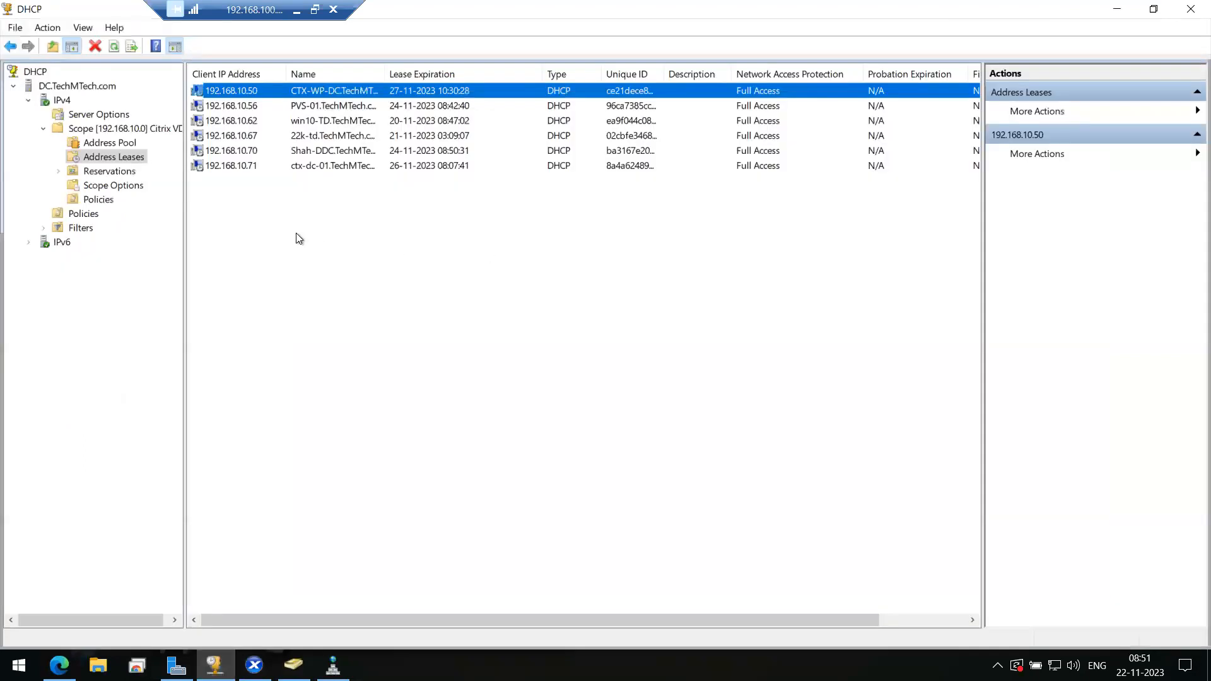
- Refresh the DHCP address leases and widen the Name column to show full host names
{"action": "right_click", "coordinate": [296, 233]}
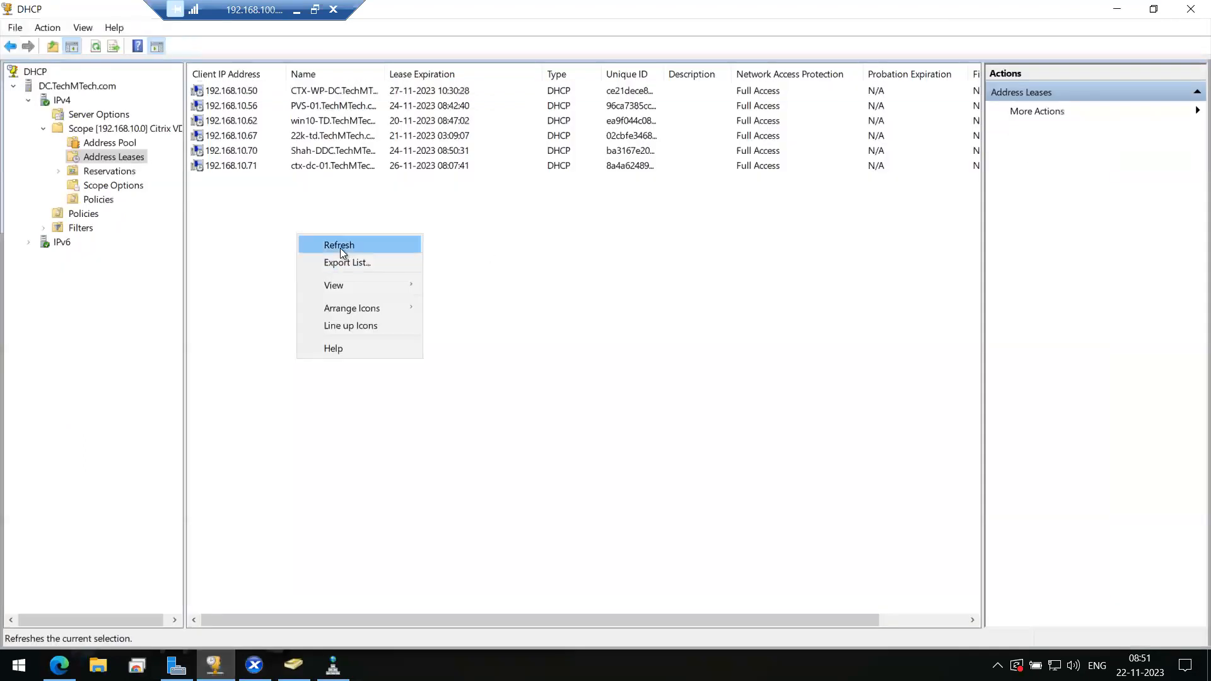
{"action": "left_click", "coordinate": [341, 247]}
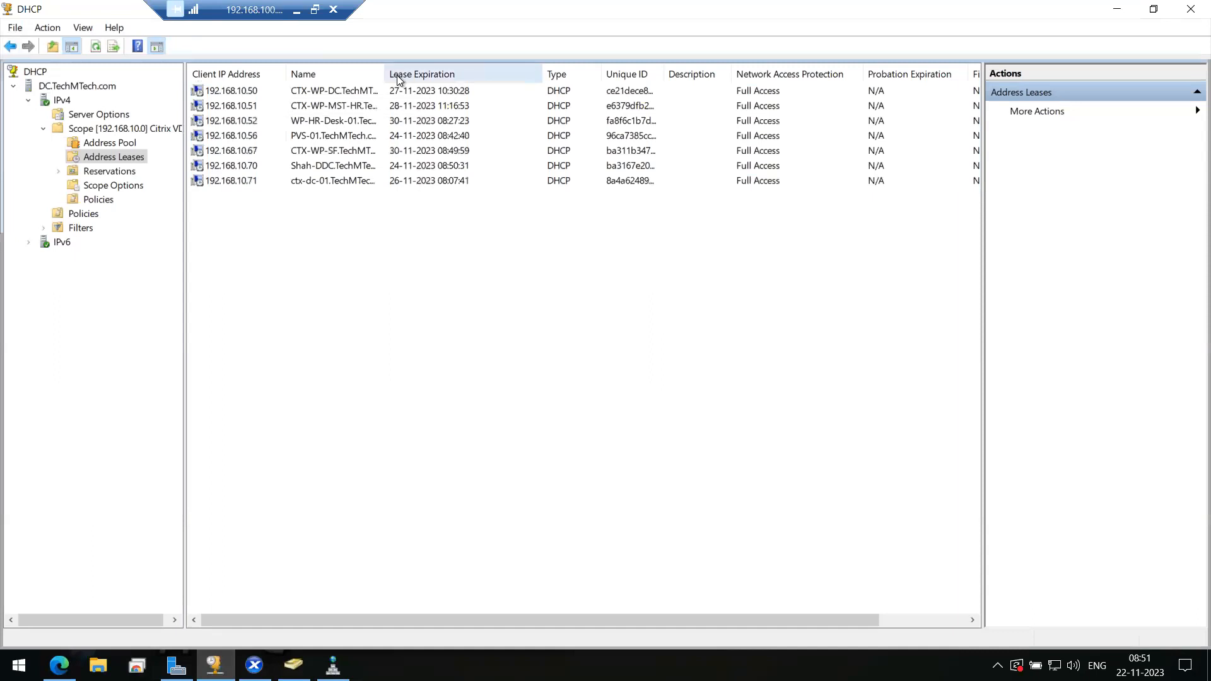
{"action": "left_click_drag", "start_coordinate": [384, 76], "coordinate": [518, 76]}
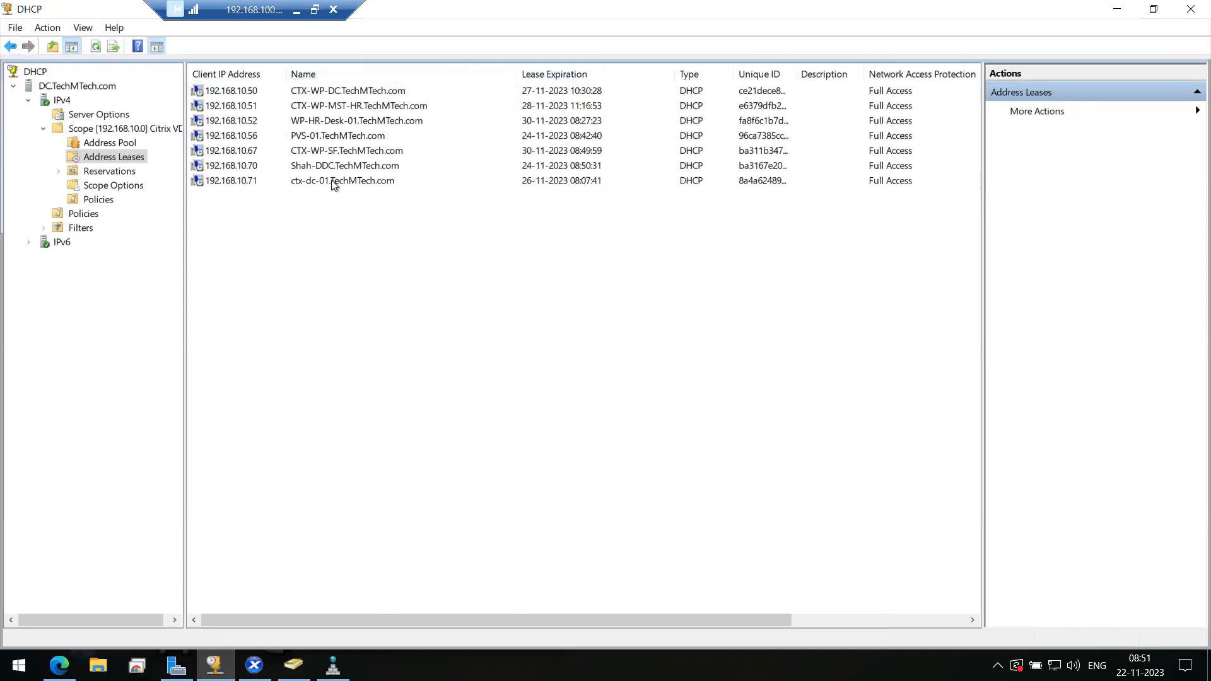
{"action": "left_click", "coordinate": [327, 181]}
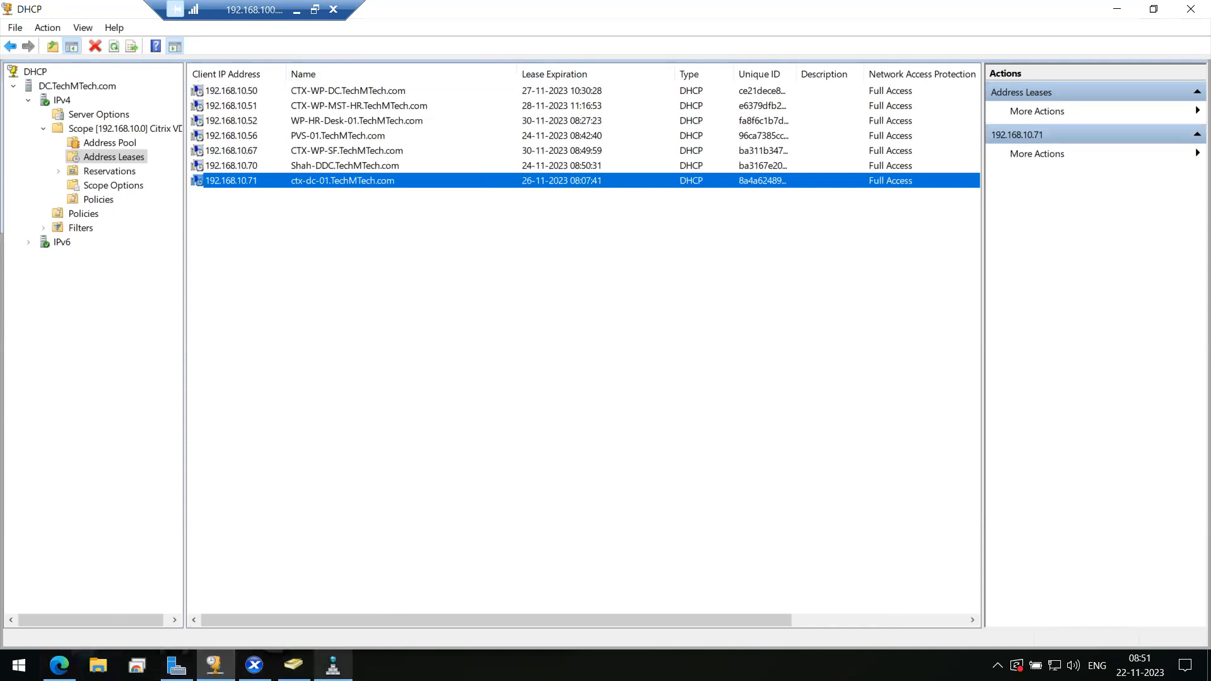
- Refresh the TechMTech.com record list in DNS Manager
{"action": "left_click", "coordinate": [333, 665]}
{"action": "right_click", "coordinate": [872, 283]}
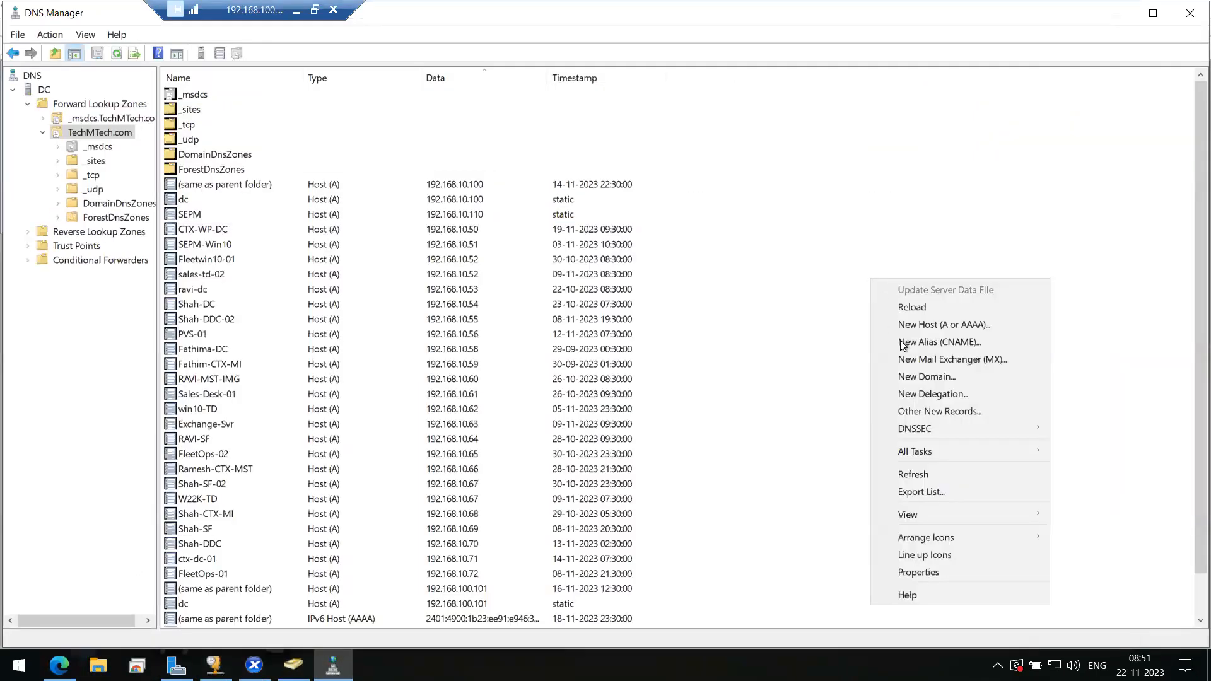
{"action": "left_click", "coordinate": [906, 474]}
- Check in DHCP that CTX-WP-SF holds the 192.168.10.67 lease
{"action": "scroll", "coordinate": [282, 360], "scroll_direction": "down", "scroll_amount": 2}
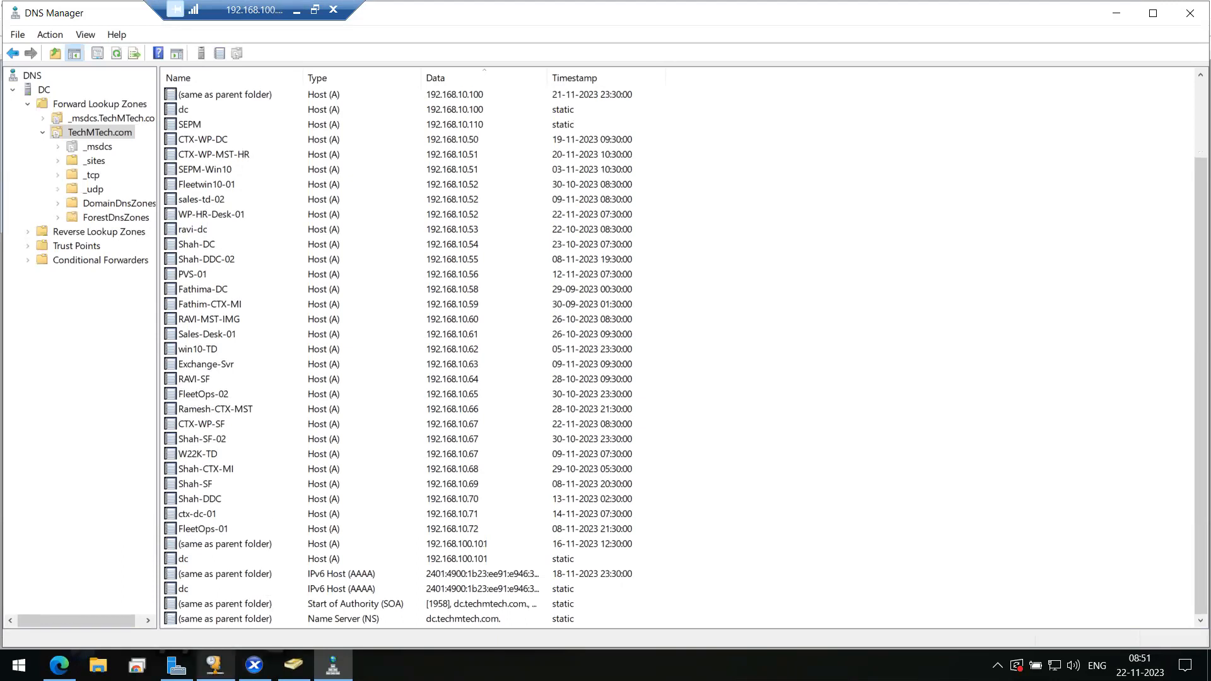
{"action": "left_click", "coordinate": [215, 665]}
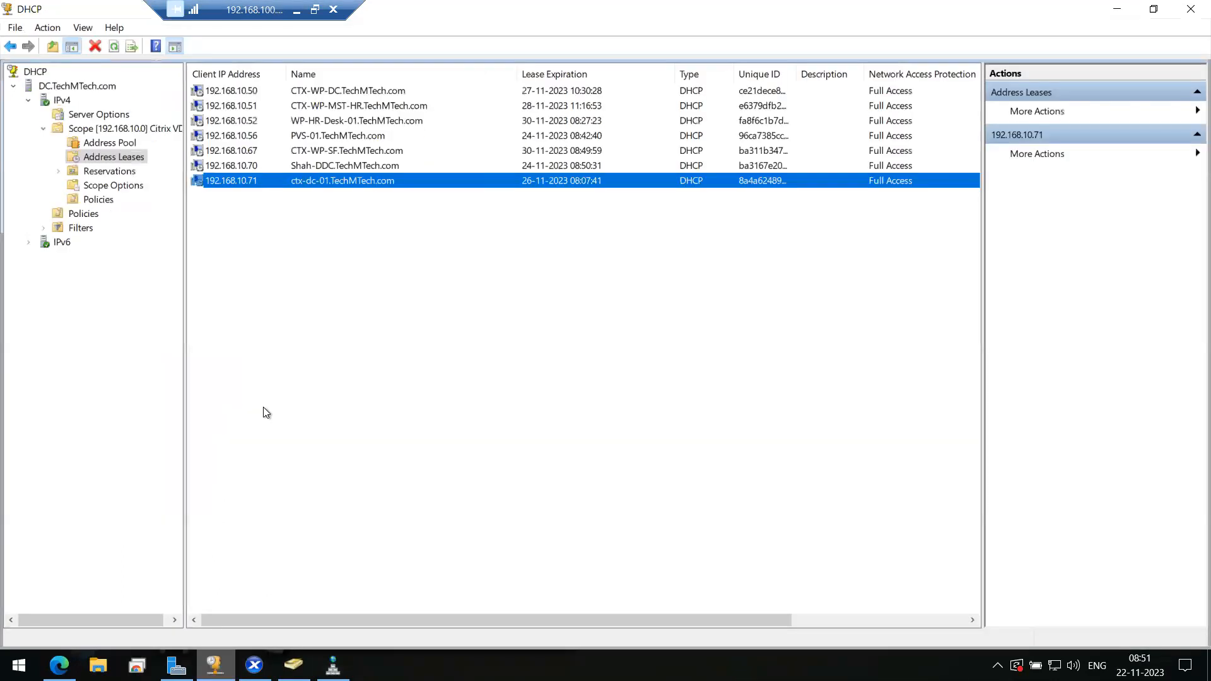
{"action": "left_click", "coordinate": [252, 94]}
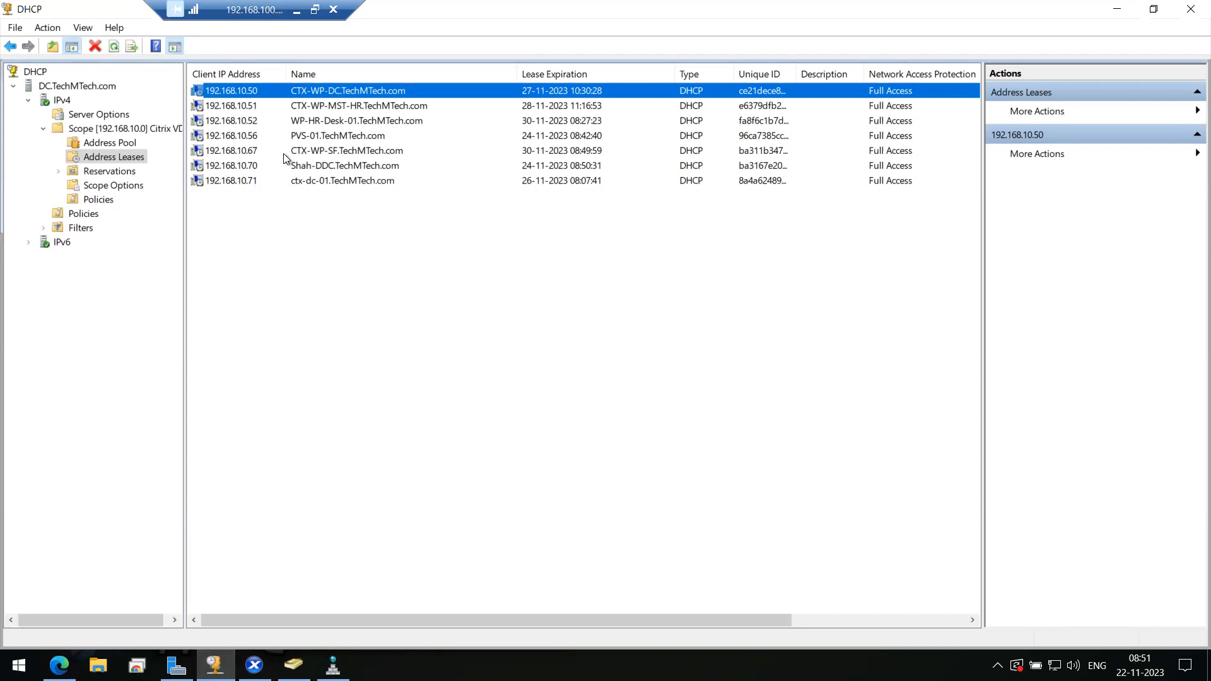
{"action": "left_click", "coordinate": [239, 152]}
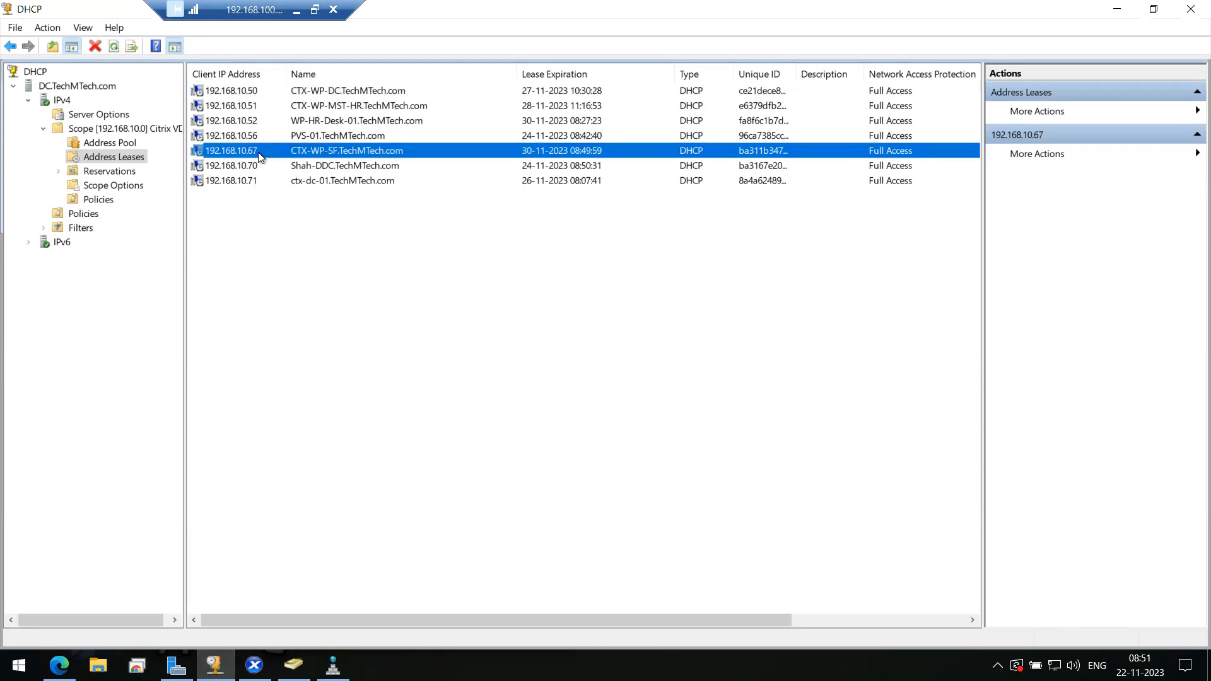
{"action": "left_click", "coordinate": [293, 665]}
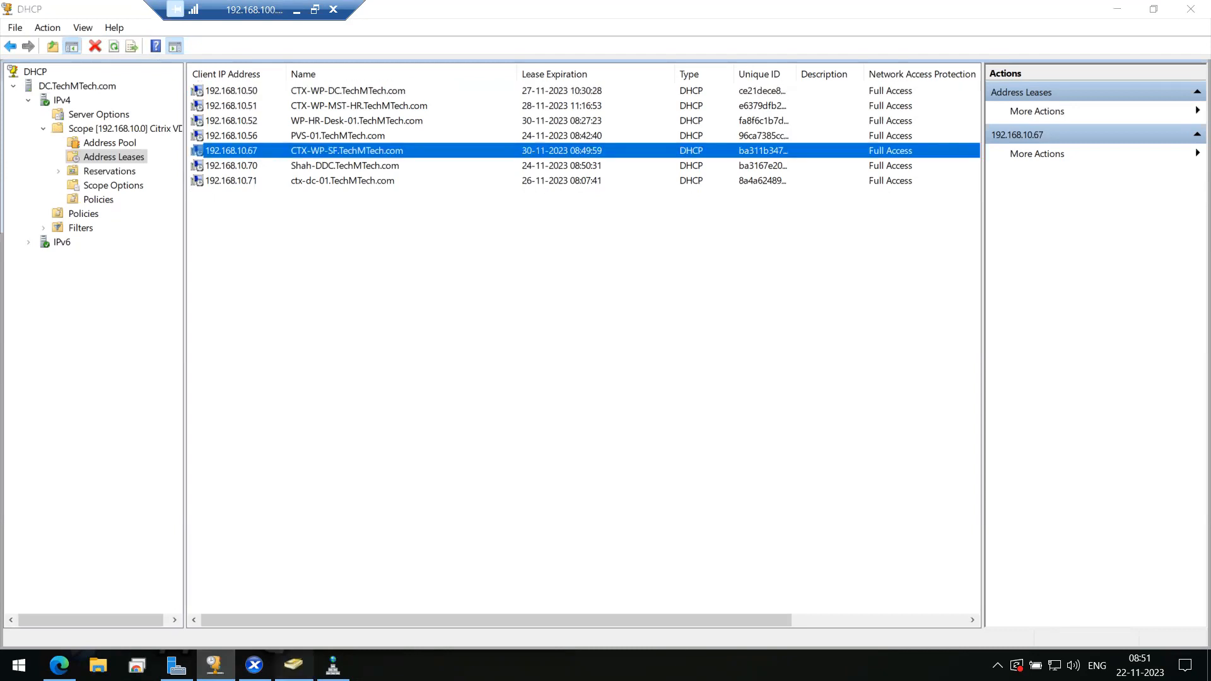
{"action": "left_click", "coordinate": [215, 665]}
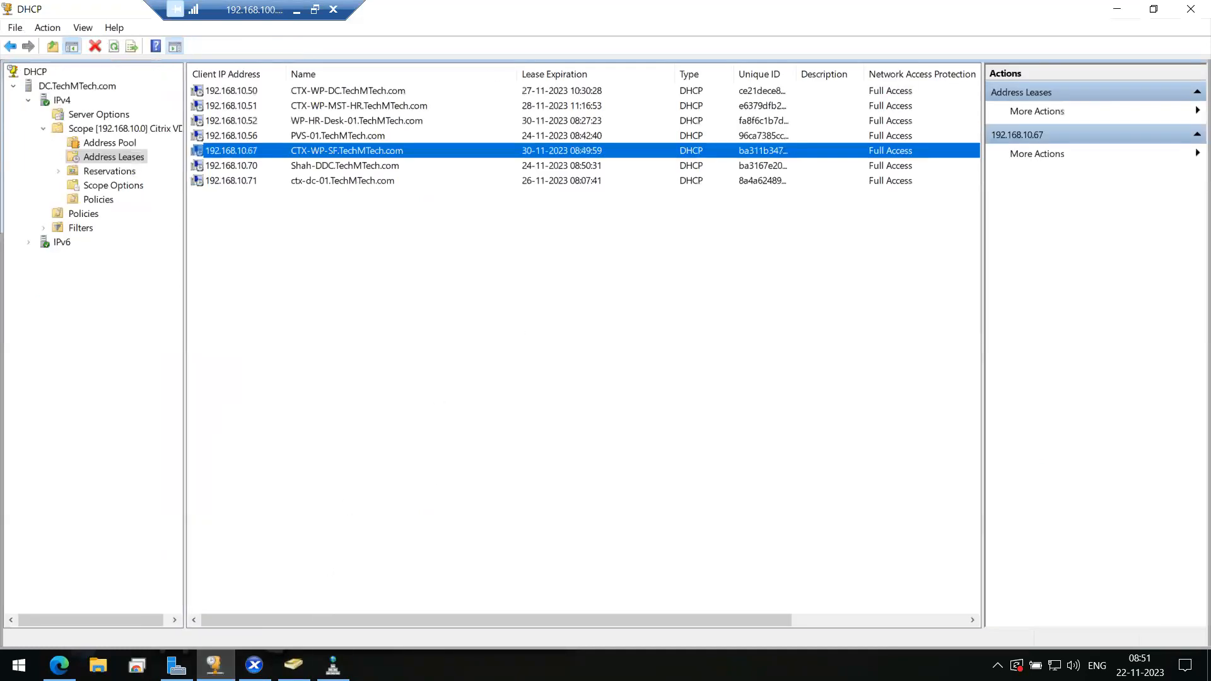
{"action": "left_click", "coordinate": [333, 665]}
- Sort the TechMTech.com records by Data and find CTX-WP-SF and Shah-SF-02
{"action": "scroll", "coordinate": [479, 241], "scroll_direction": "up", "scroll_amount": 2}
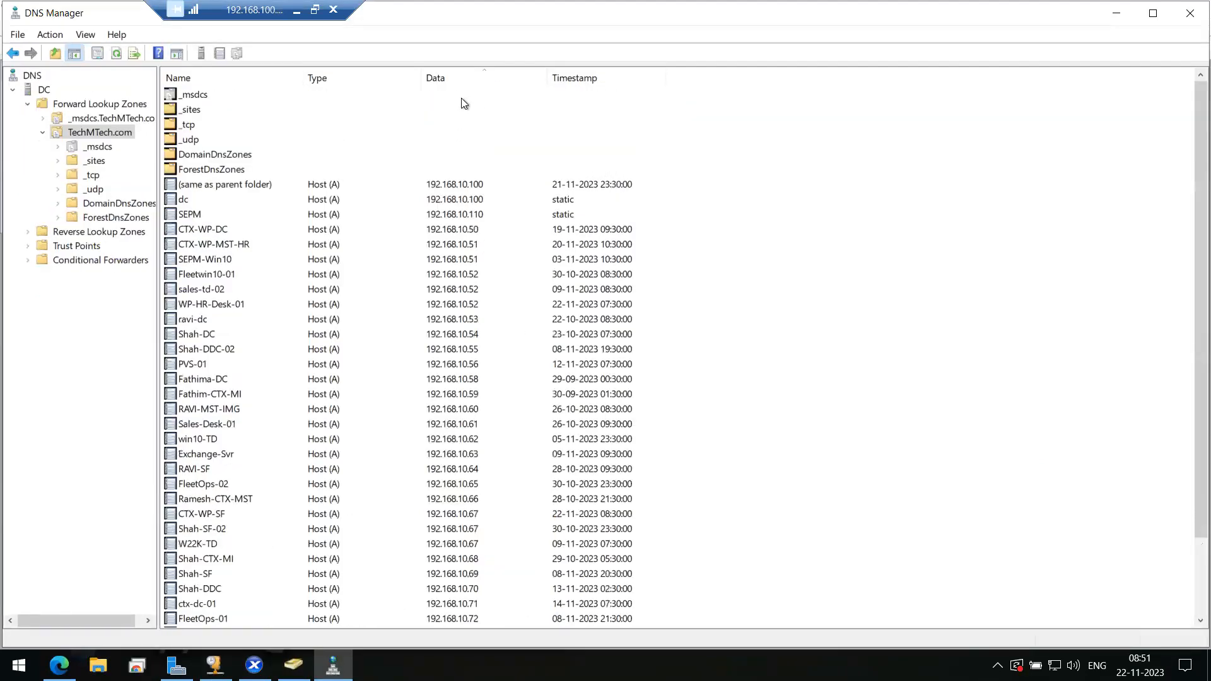
{"action": "left_click", "coordinate": [452, 81]}
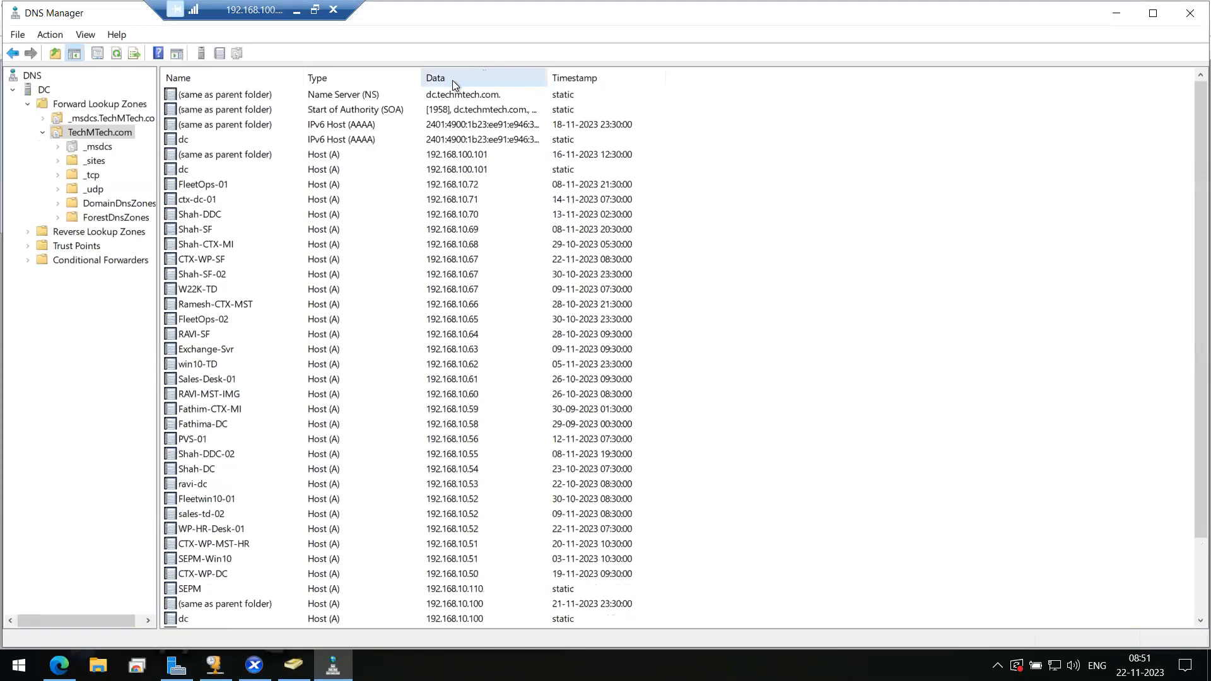
{"action": "left_click", "coordinate": [452, 80]}
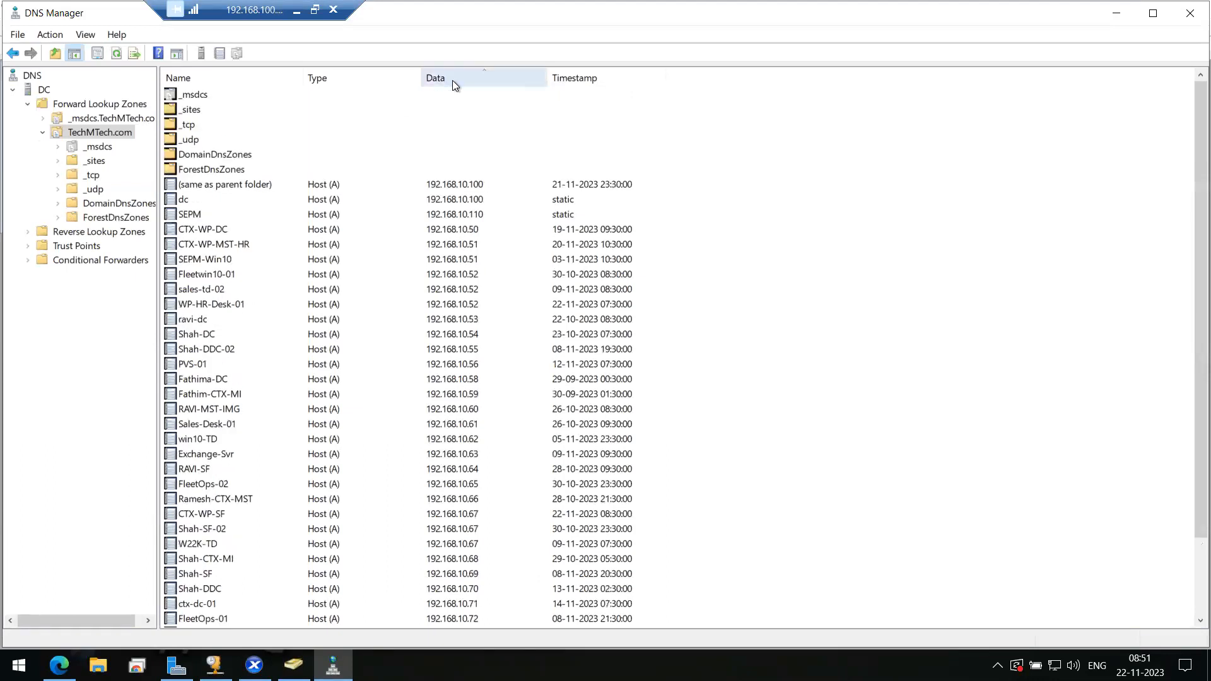
{"action": "left_click", "coordinate": [455, 245]}
{"action": "left_click", "coordinate": [452, 259]}
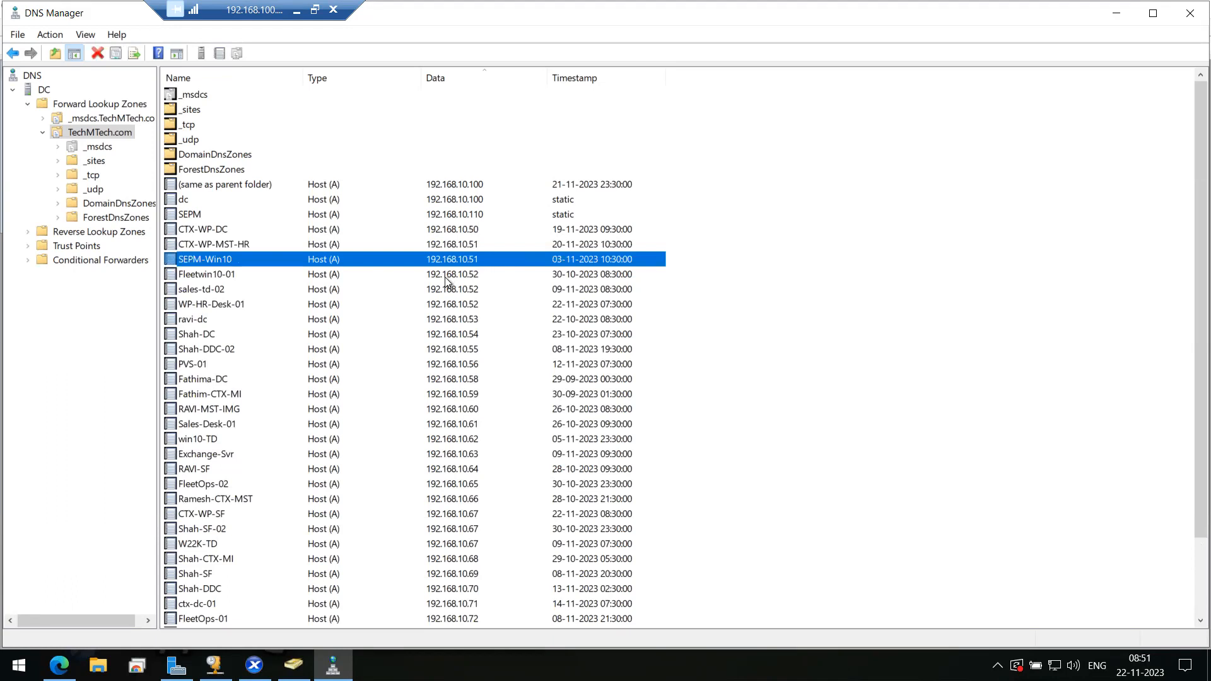
{"action": "left_click", "coordinate": [444, 278]}
{"action": "left_click", "coordinate": [452, 291]}
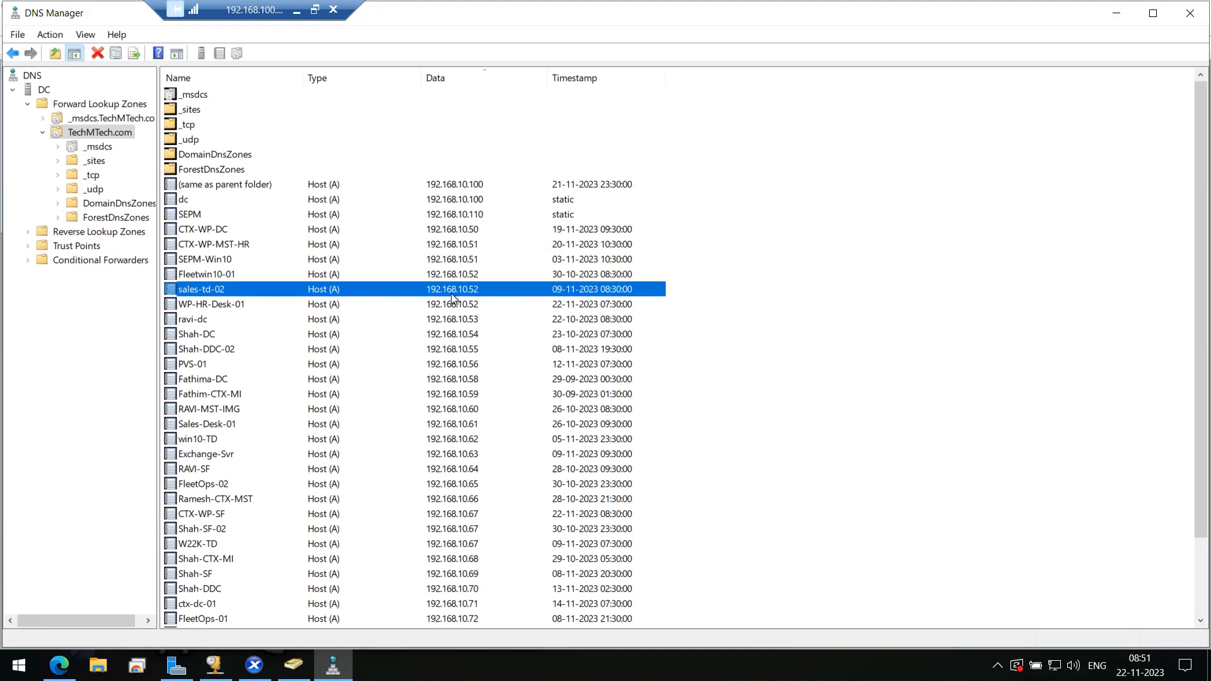
{"action": "scroll", "coordinate": [452, 294], "scroll_direction": "down", "scroll_amount": 2}
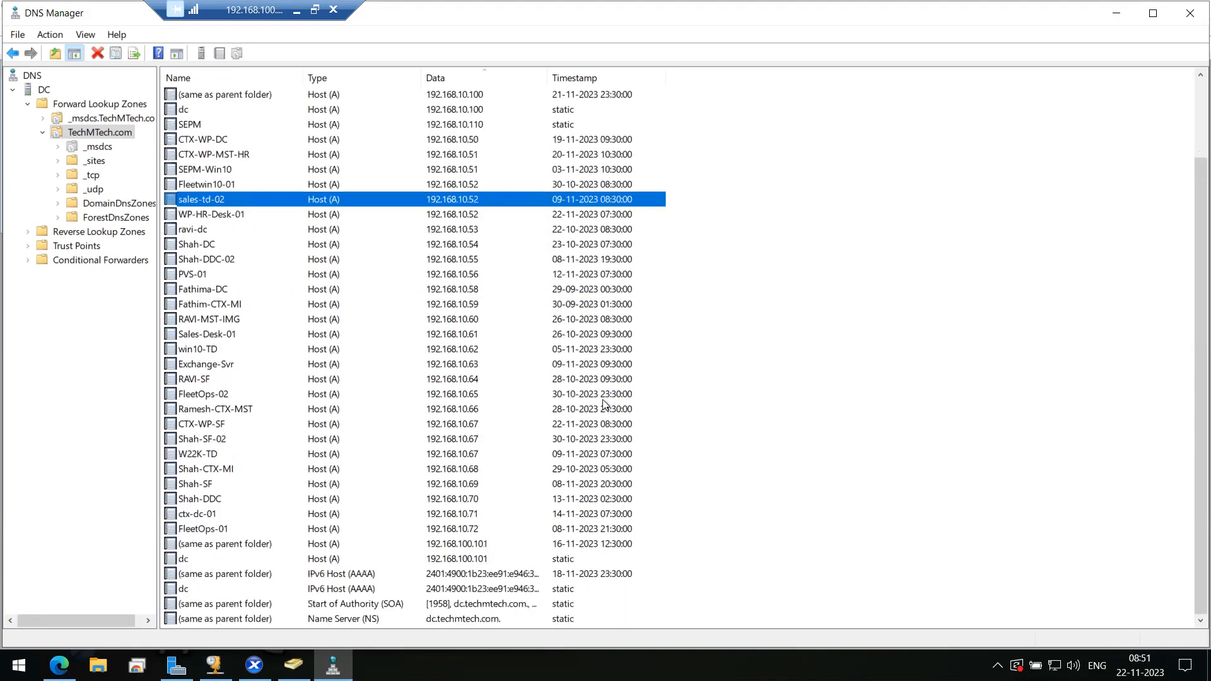
{"action": "left_click", "coordinate": [461, 425]}
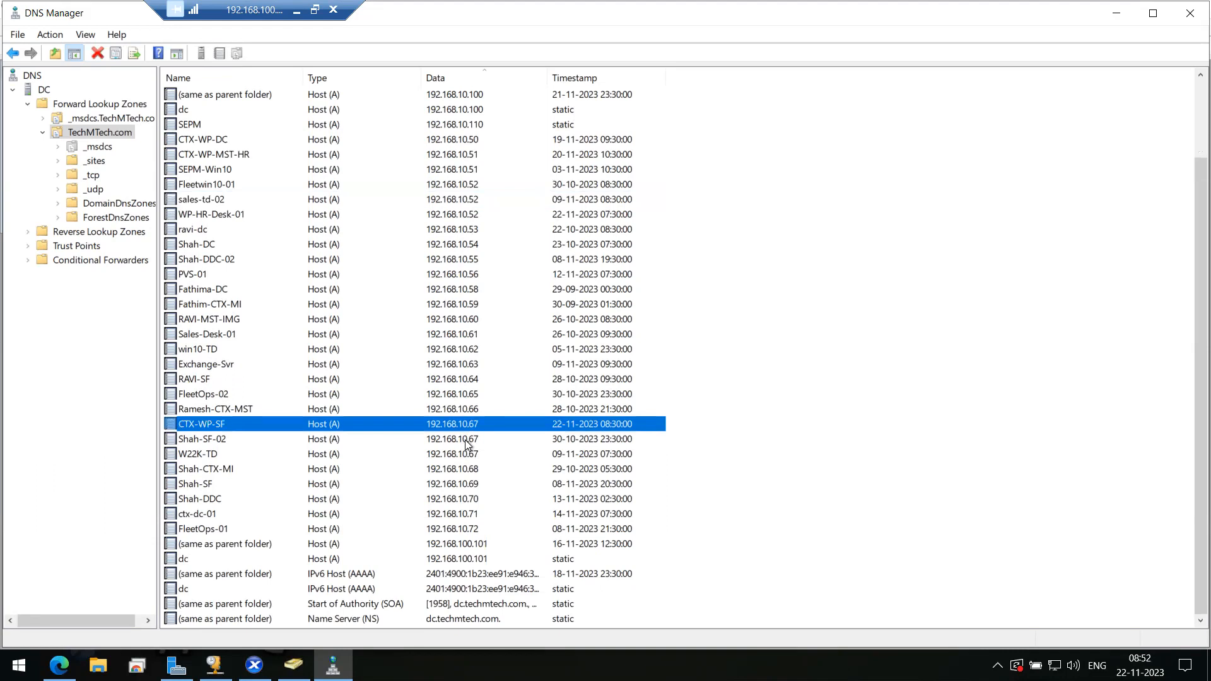
{"action": "left_click", "coordinate": [472, 442]}
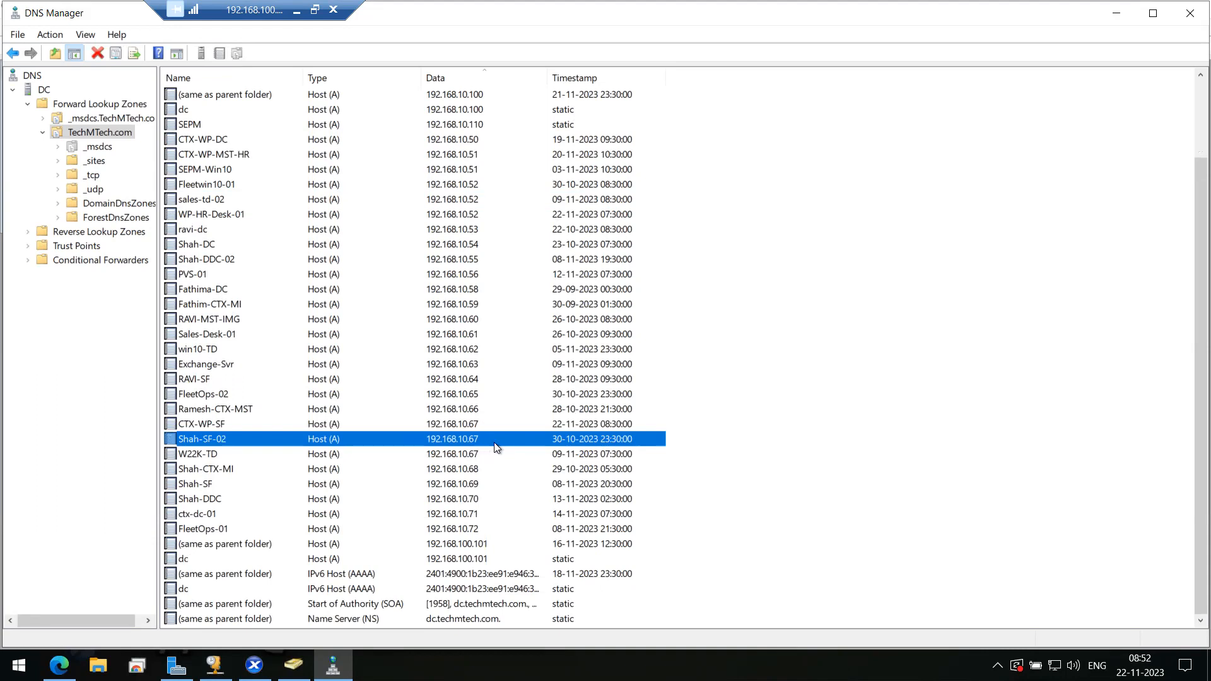
- Recheck the 192.168.10.67 lease, then select the W22K-TD and Shah-SF-02 records
{"action": "left_click", "coordinate": [215, 664]}
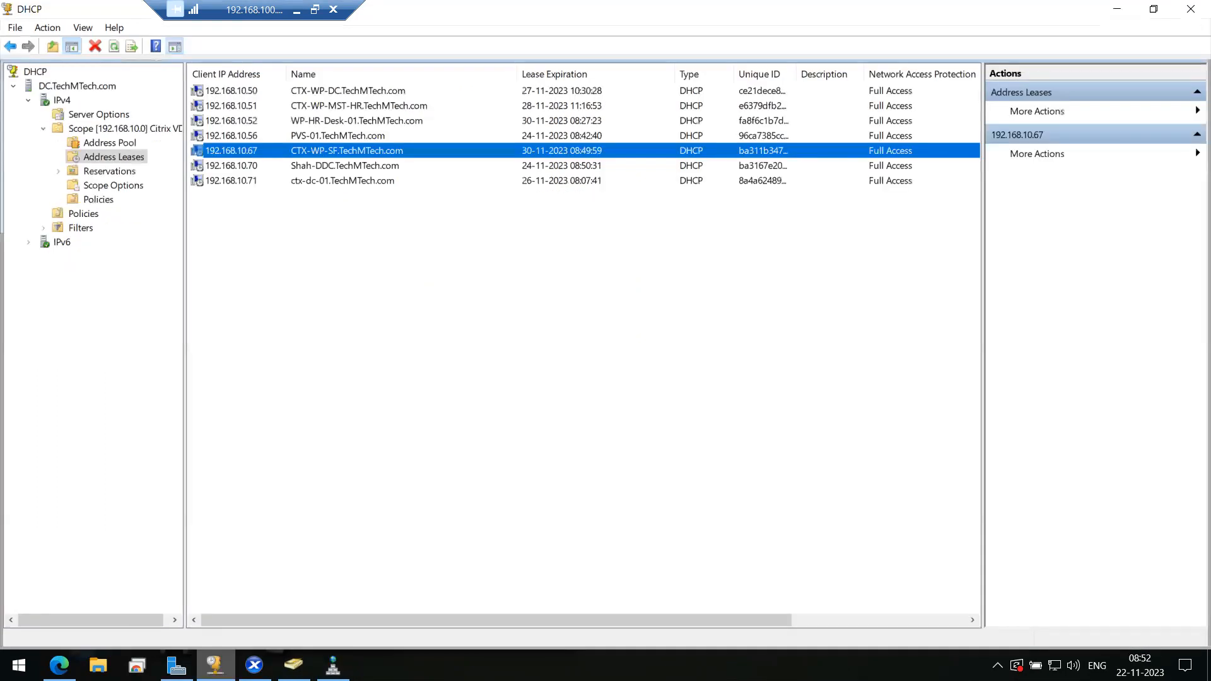
{"action": "key", "text": "alt+Tab"}
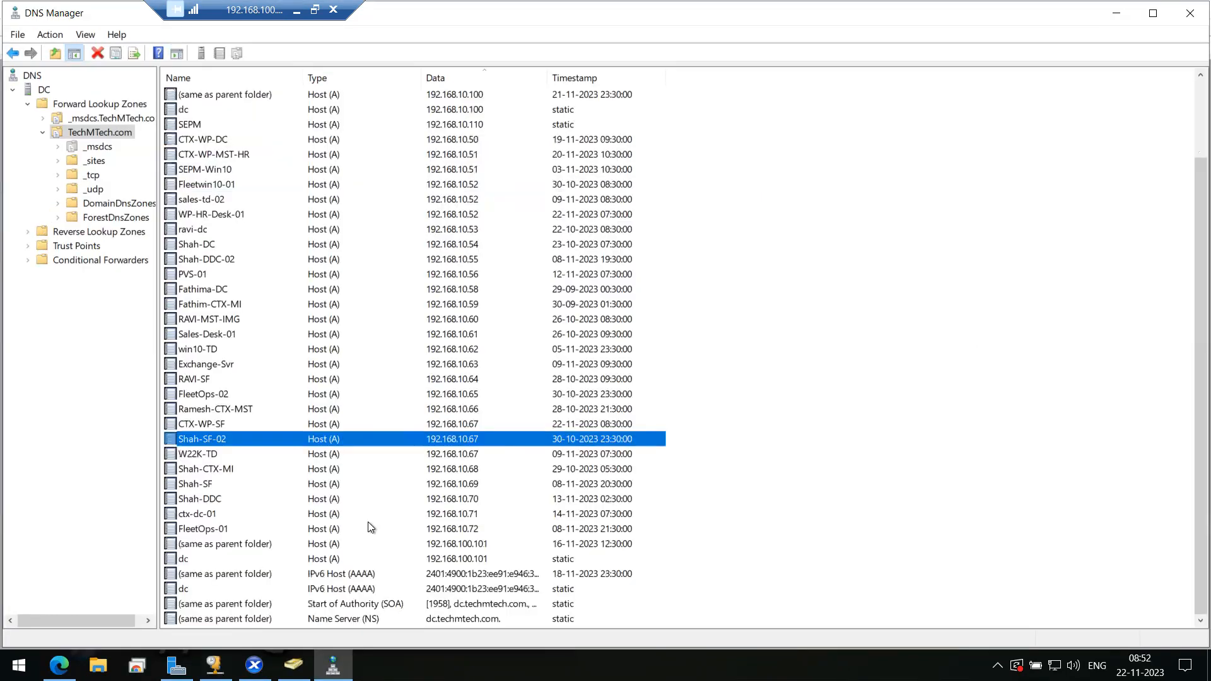
{"action": "left_click", "coordinate": [316, 451]}
{"action": "left_click", "coordinate": [314, 441]}
- Delete the Shah-SF-02 and W22K-TD host records
{"action": "key", "text": "shift+Down"}
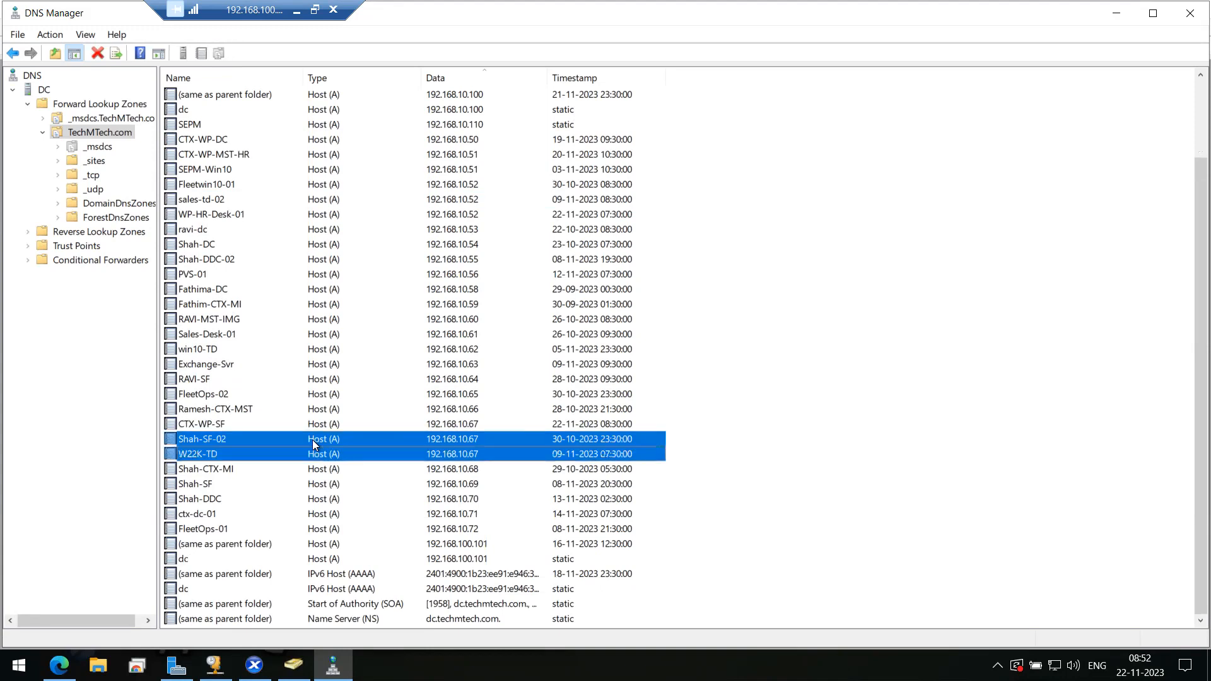
{"action": "right_click", "coordinate": [383, 446]}
{"action": "left_click", "coordinate": [437, 463]}
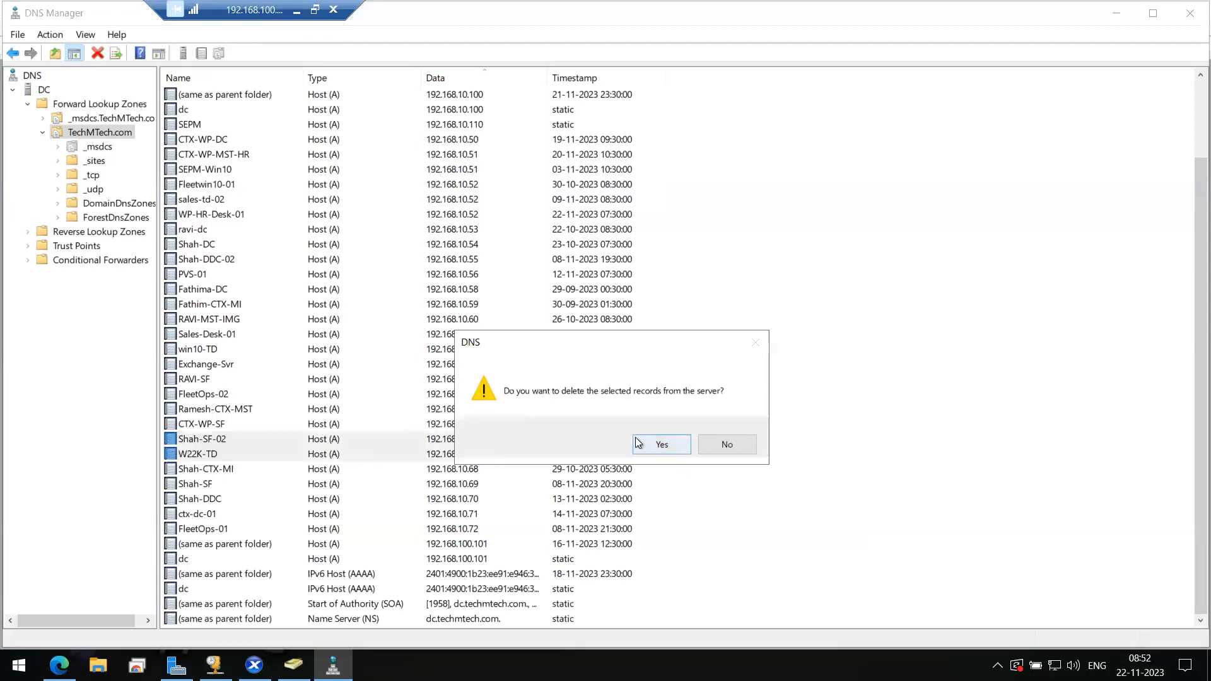
{"action": "left_click", "coordinate": [656, 445]}
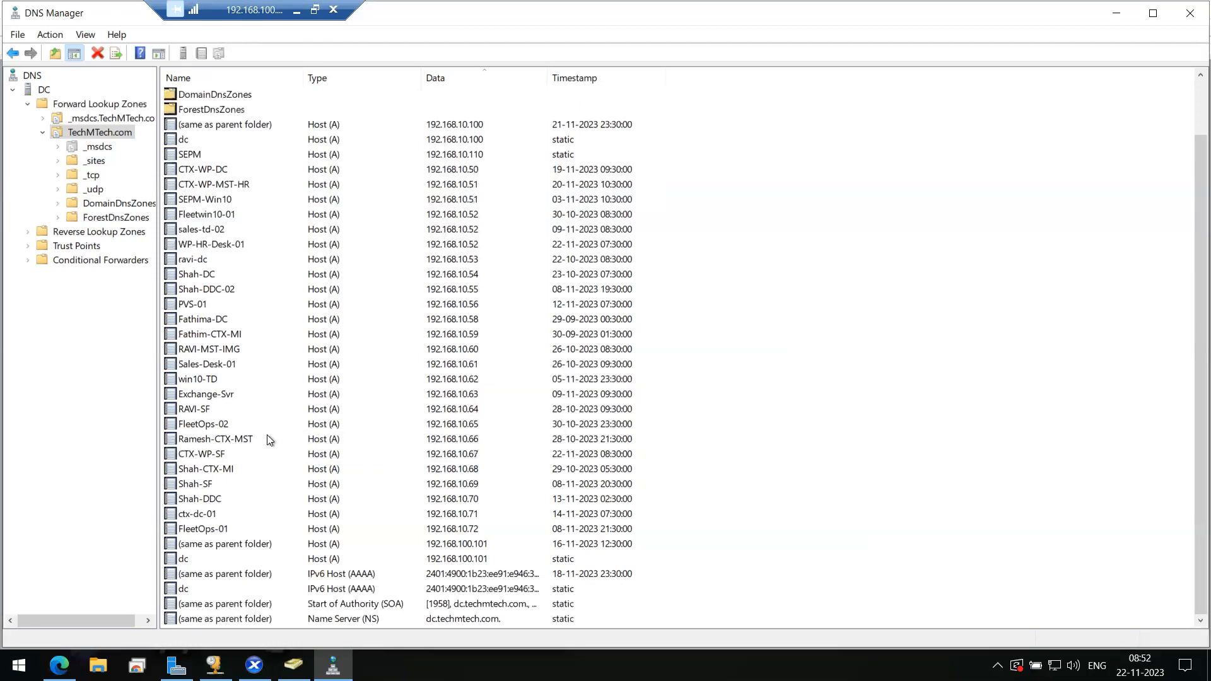
- Delete the Ramesh-CTX-MST host record
{"action": "left_click", "coordinate": [225, 441]}
{"action": "right_click", "coordinate": [222, 436]}
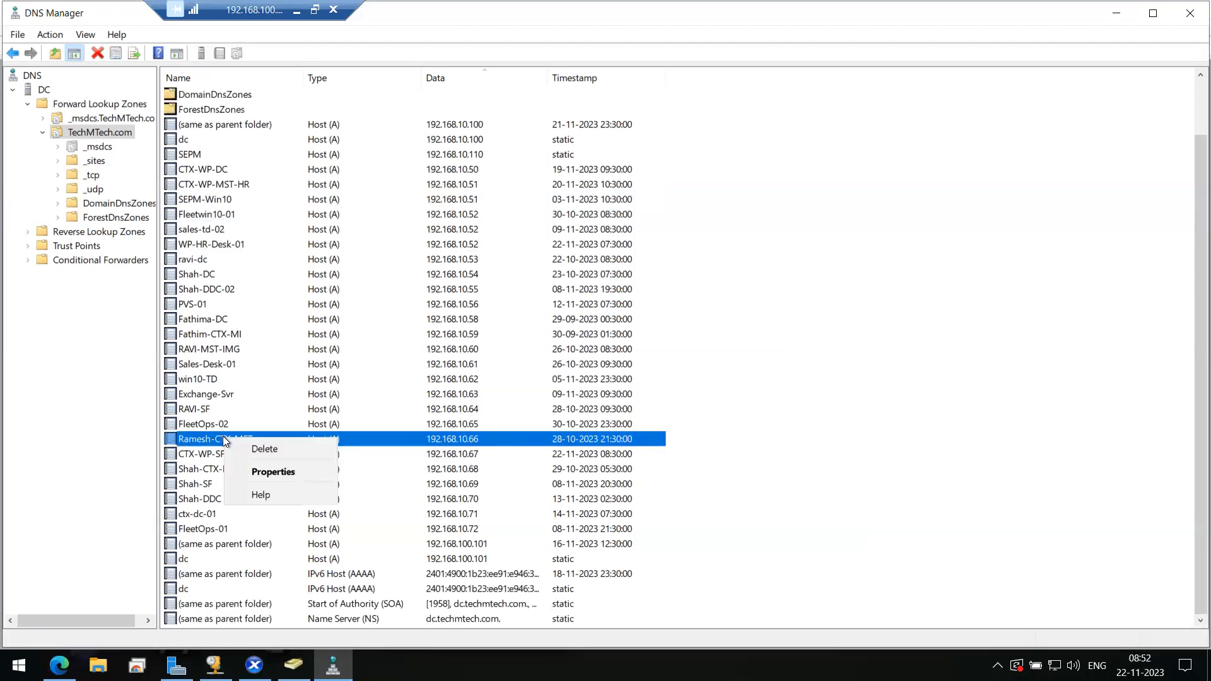
{"action": "left_click", "coordinate": [267, 449]}
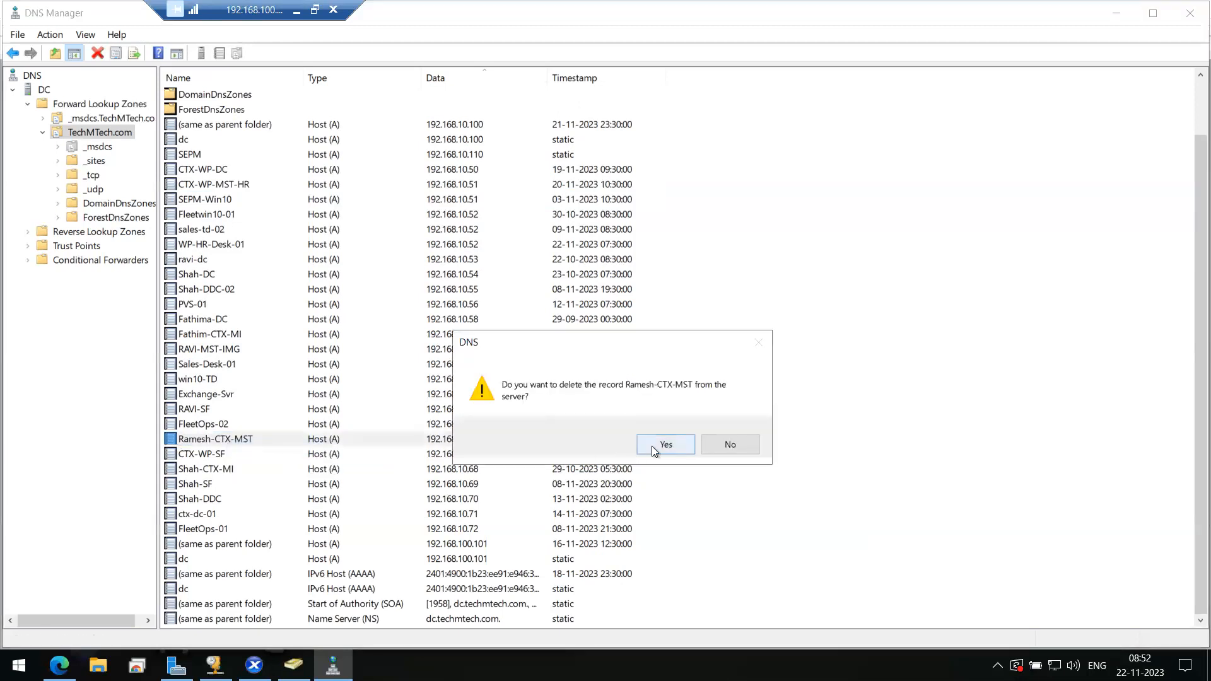
{"action": "left_click", "coordinate": [653, 445]}
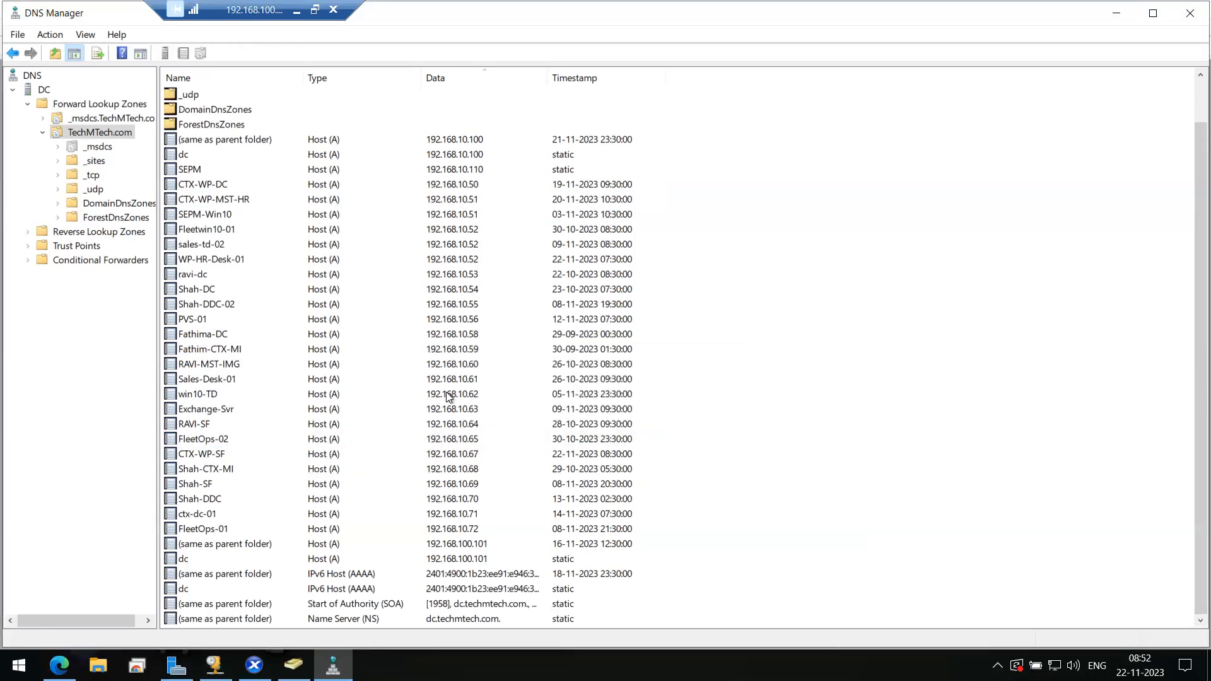
- Delete the Fleetwin10-01 and sales-td-02 host records
{"action": "left_click", "coordinate": [460, 187]}
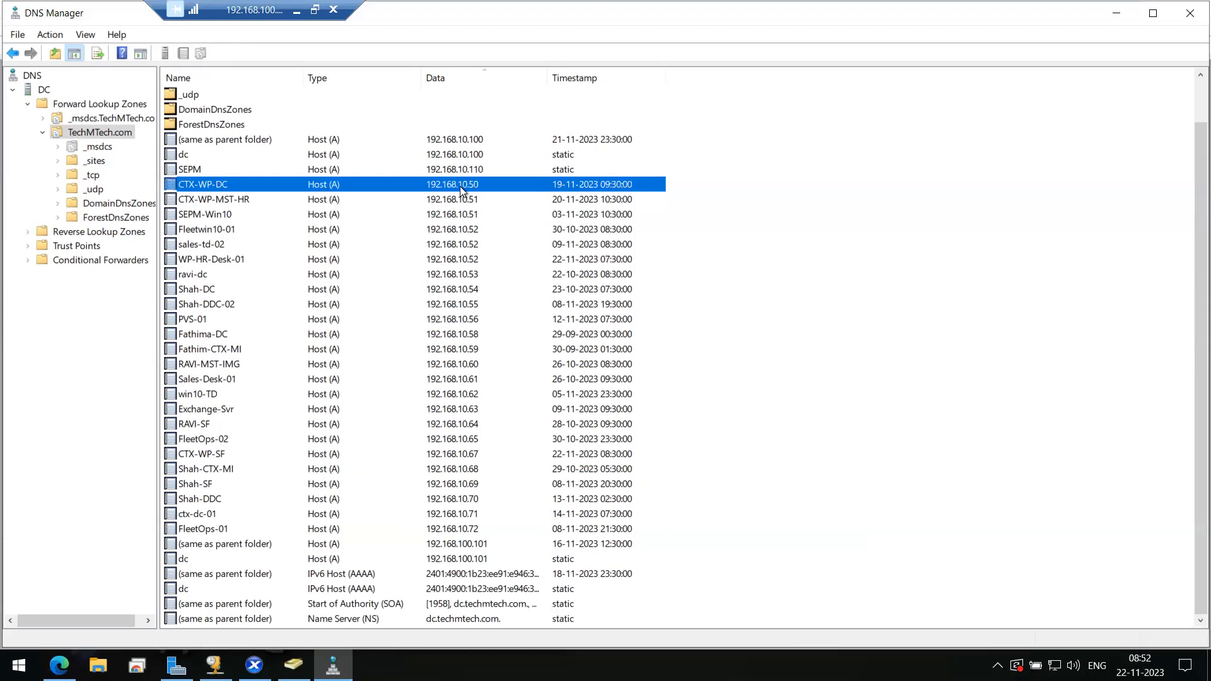
{"action": "left_click", "coordinate": [459, 199]}
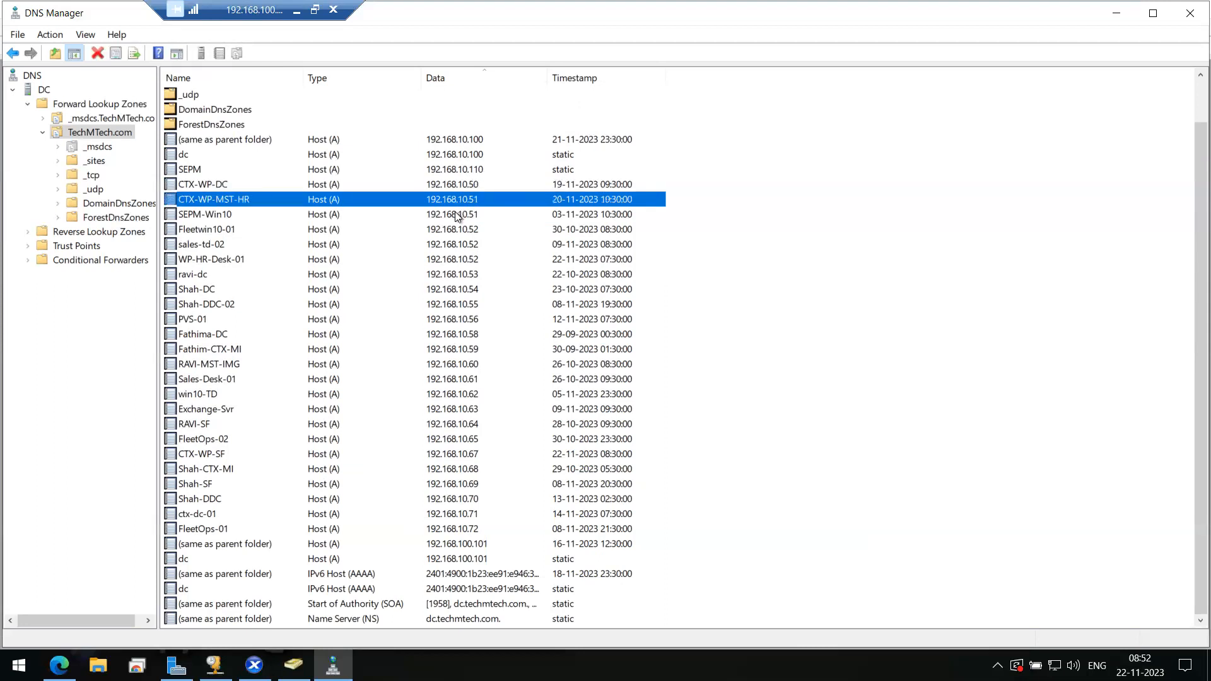
{"action": "left_click", "coordinate": [455, 214]}
{"action": "left_click", "coordinate": [452, 231]}
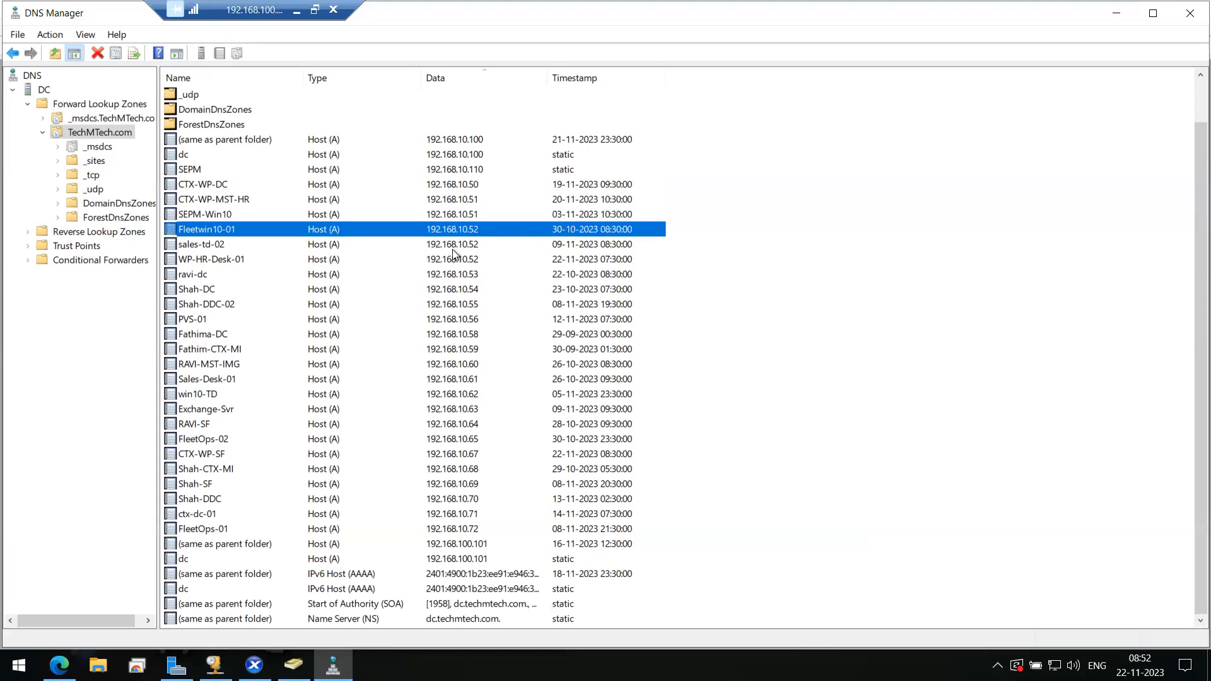
{"action": "left_click", "coordinate": [453, 260]}
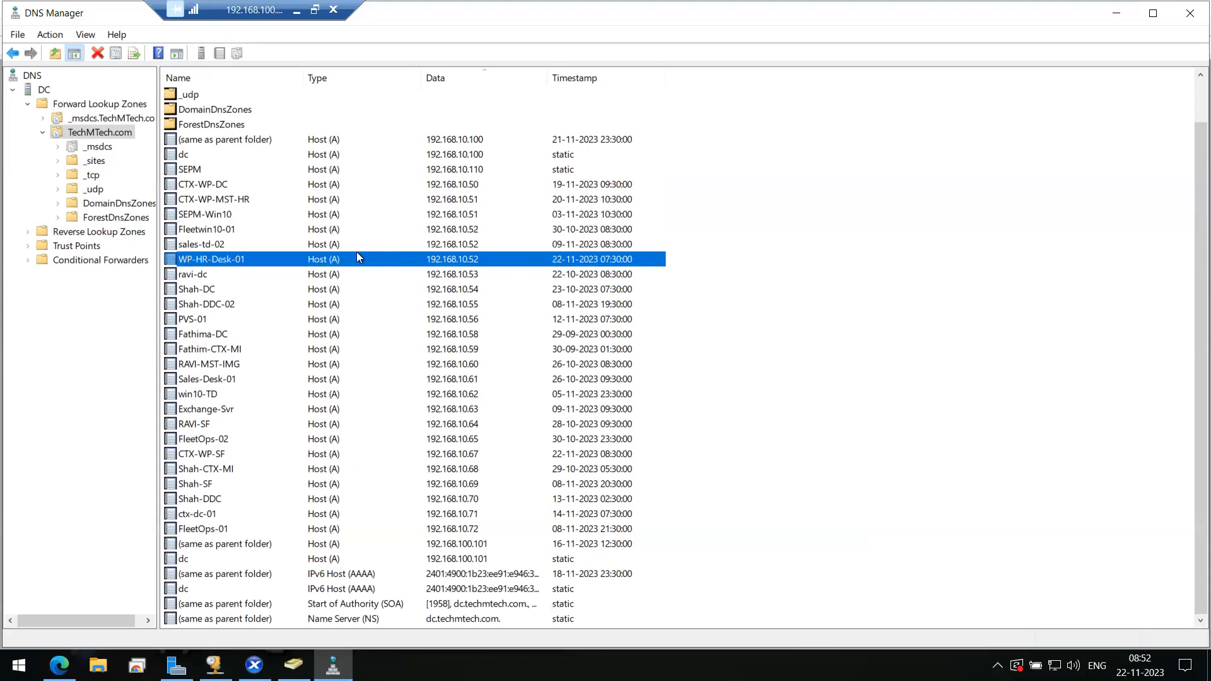
{"action": "left_click", "coordinate": [456, 230]}
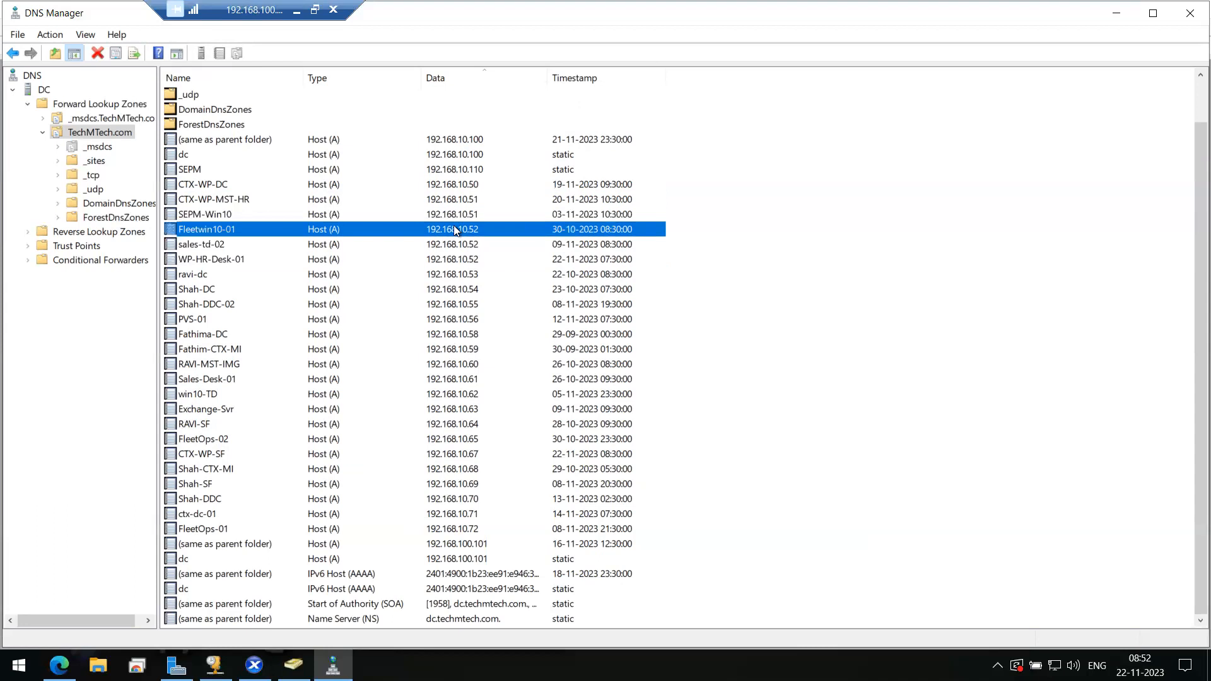
{"action": "key", "text": "shift+Down"}
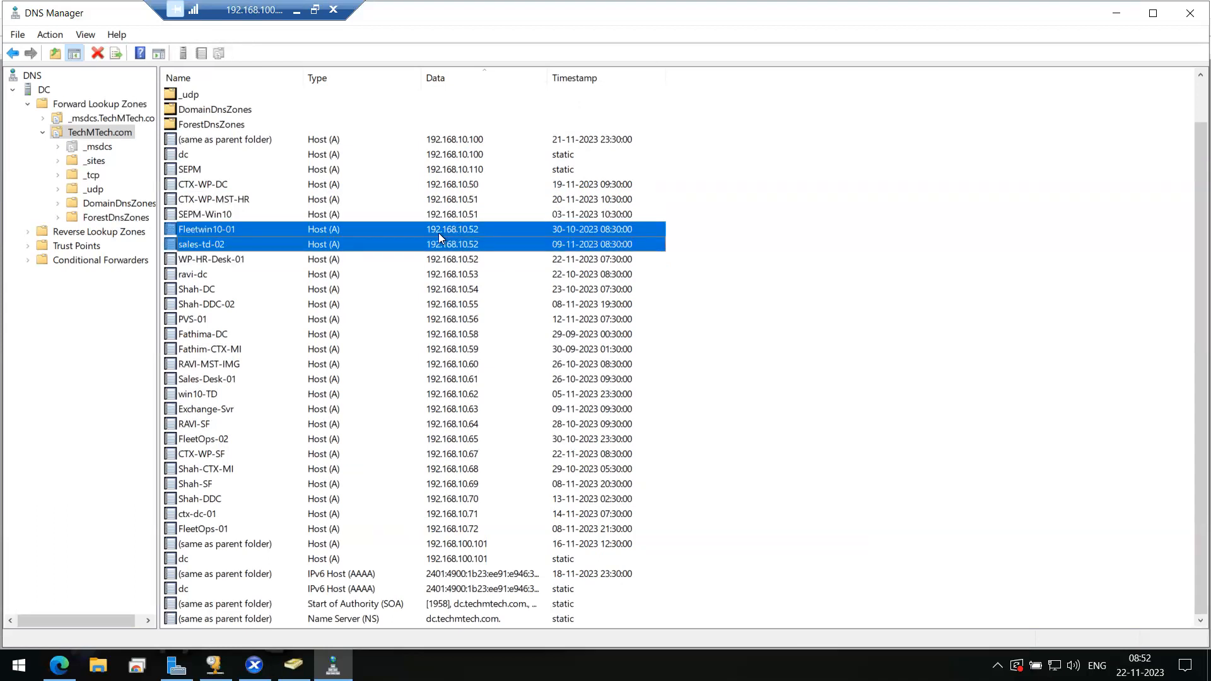
{"action": "right_click", "coordinate": [438, 232]}
{"action": "left_click", "coordinate": [463, 244]}
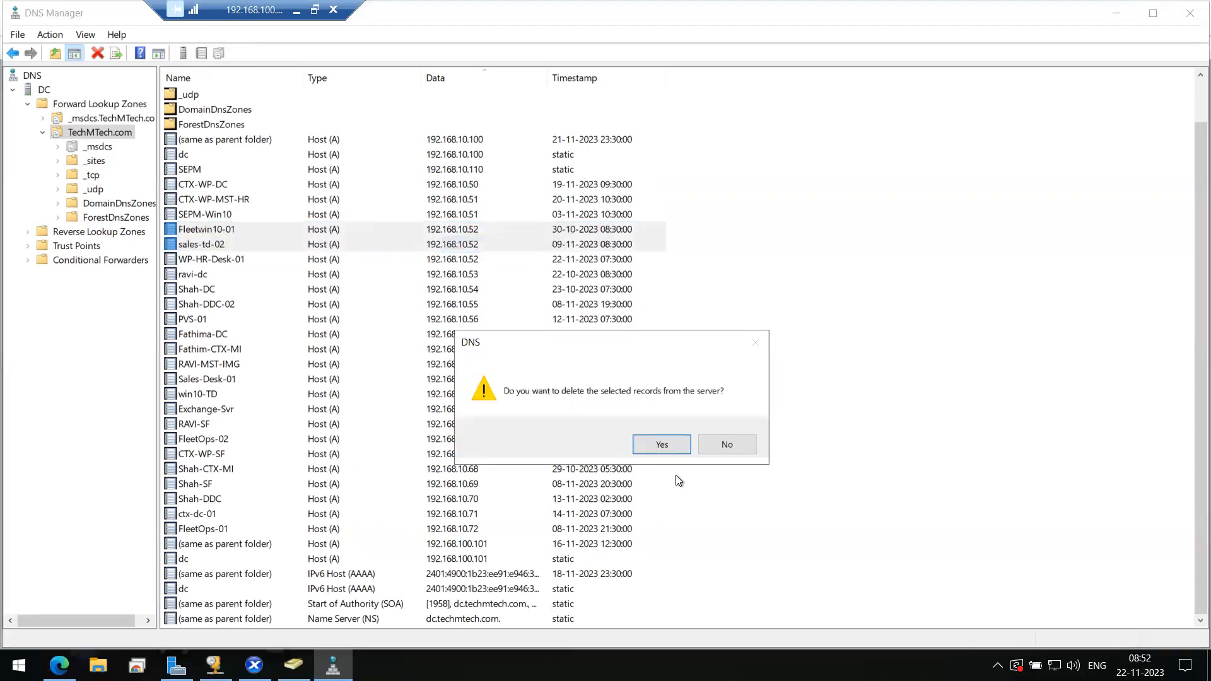
{"action": "left_click", "coordinate": [662, 444]}
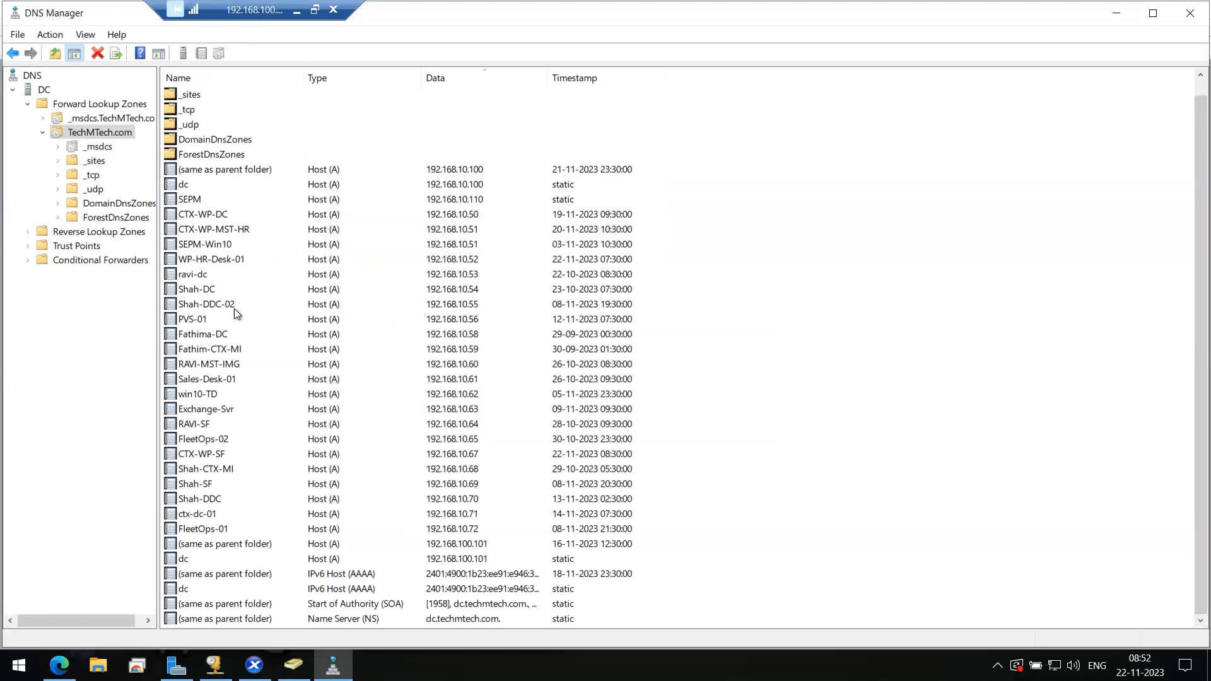
{"action": "left_click", "coordinate": [217, 275]}
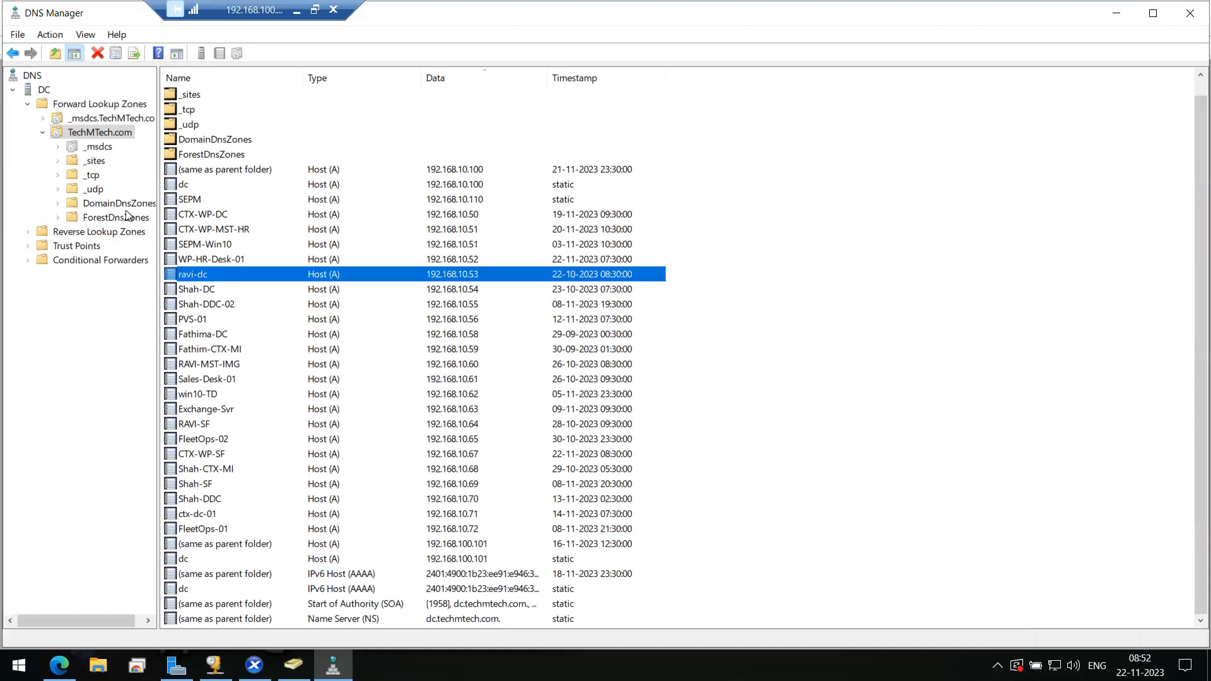
{"action": "right_click", "coordinate": [895, 324]}
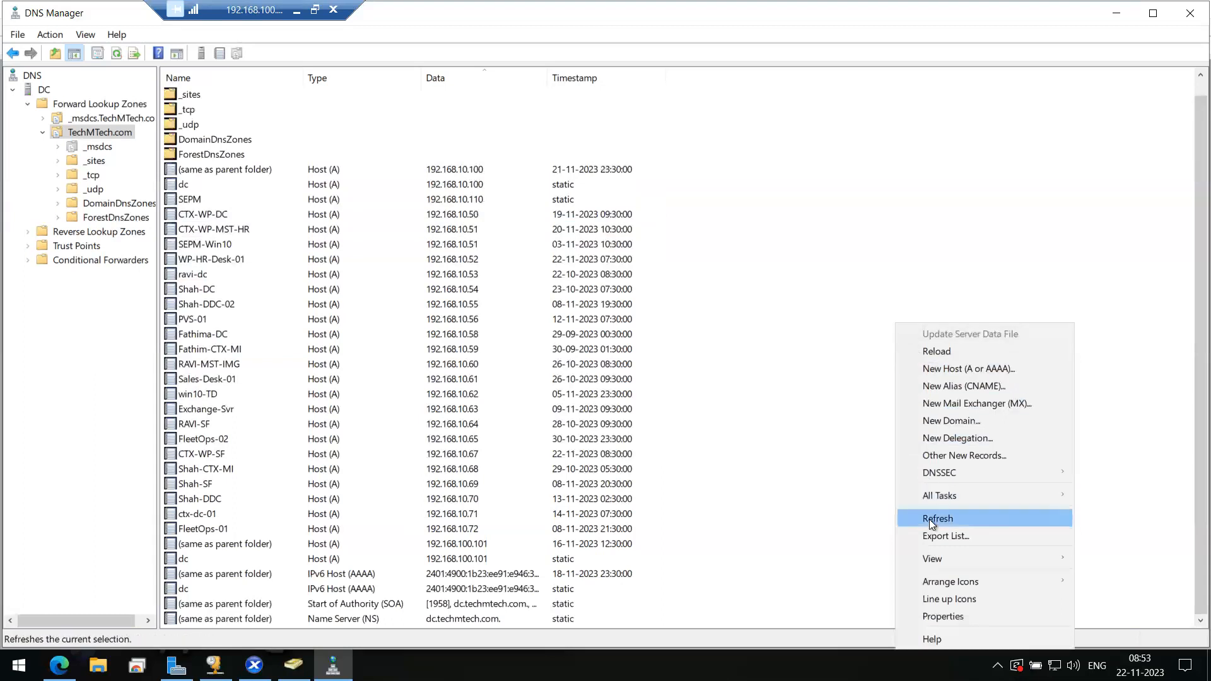
- Refresh the zone and review the WP-HR-Desk-01, ravi-dc, Shah-DC, dc and SEPM records
{"action": "left_click", "coordinate": [930, 519]}
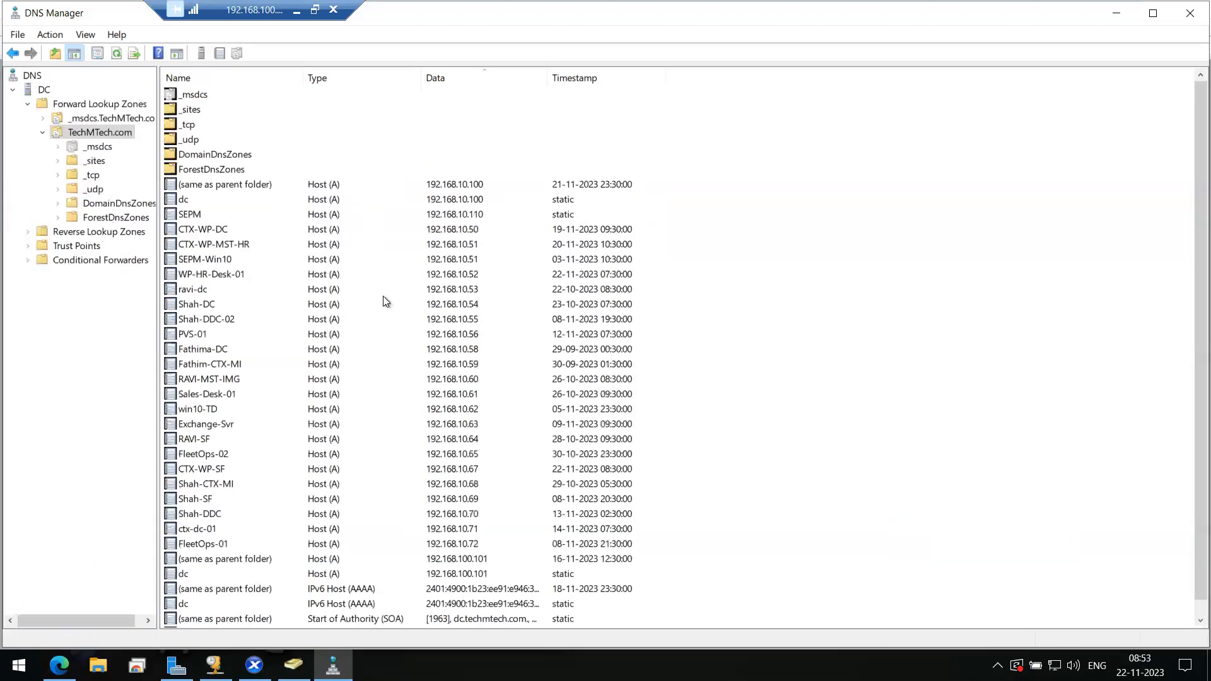
{"action": "left_click", "coordinate": [209, 278]}
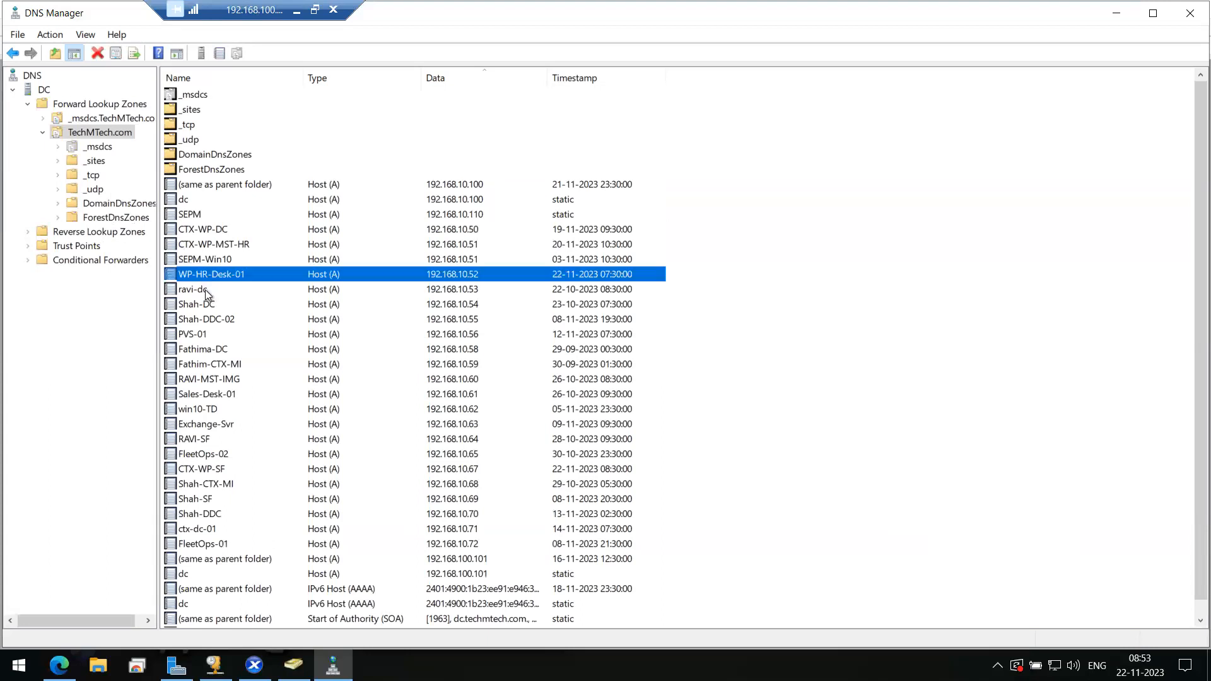
{"action": "left_click", "coordinate": [206, 289]}
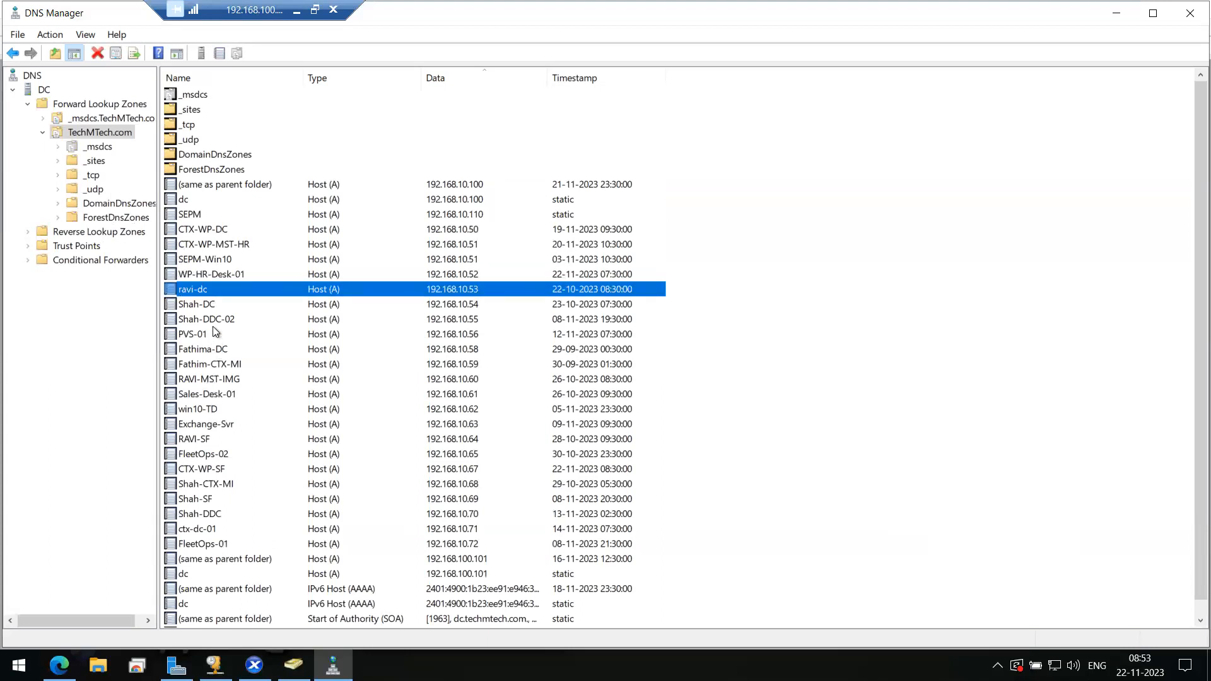
{"action": "left_click", "coordinate": [205, 304]}
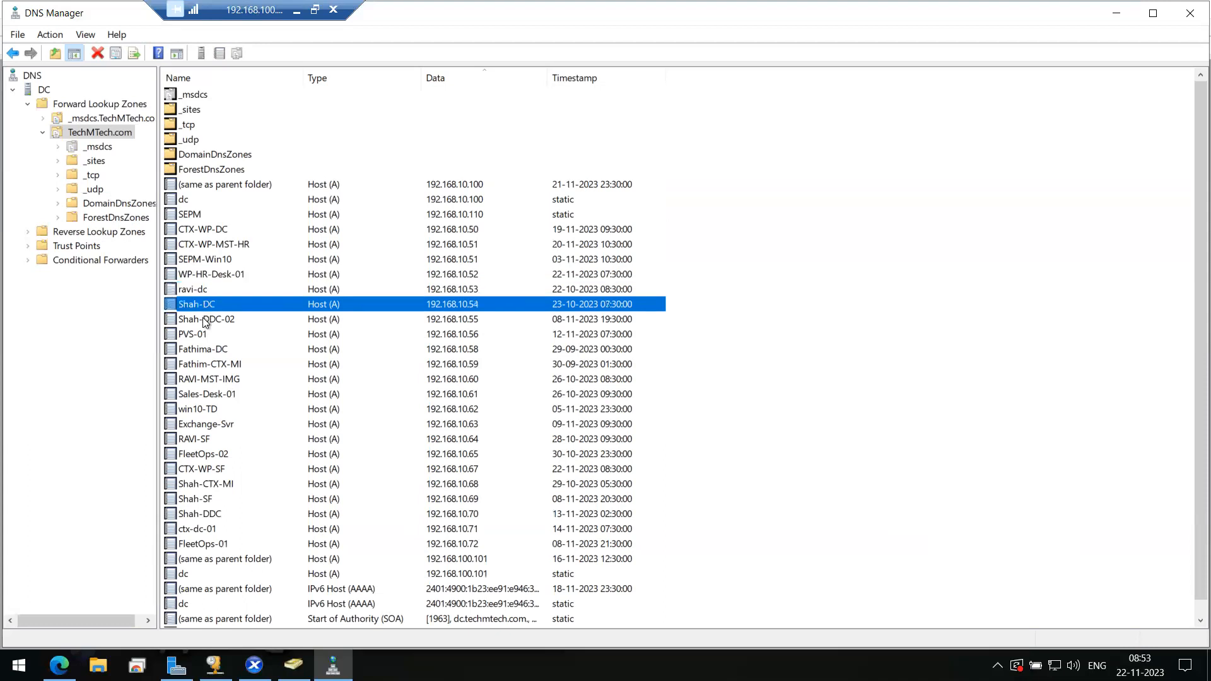
{"action": "left_click", "coordinate": [205, 320]}
{"action": "left_click", "coordinate": [201, 291]}
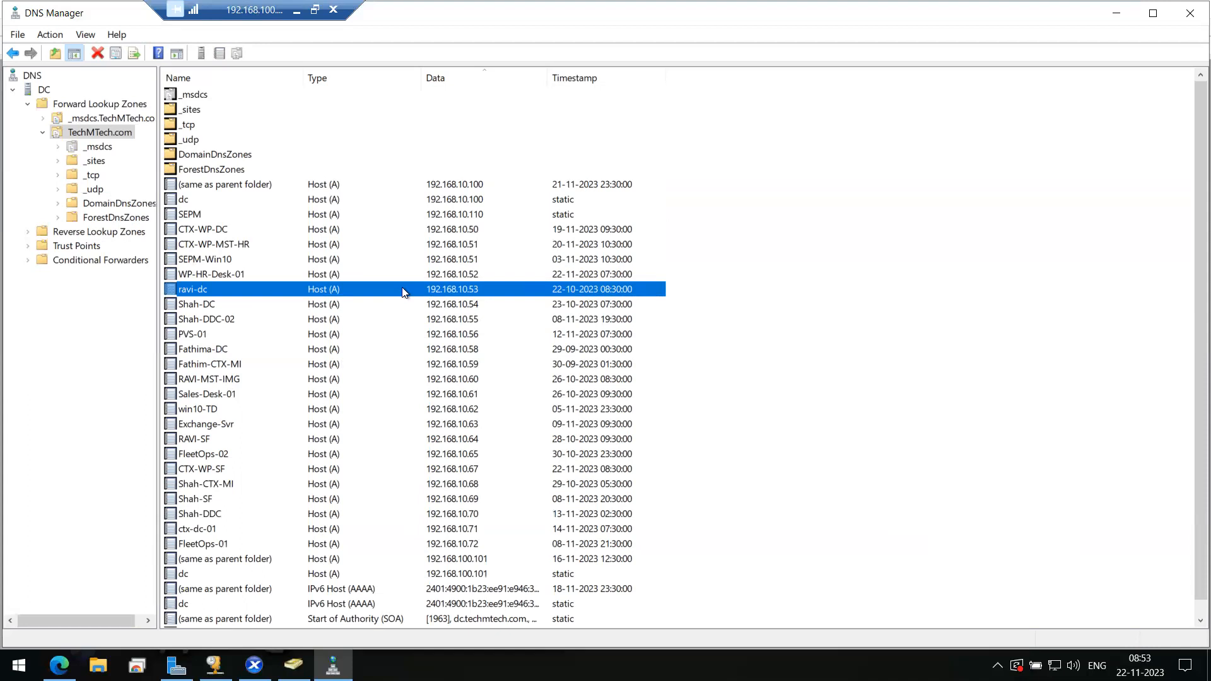
{"action": "left_click", "coordinate": [364, 201]}
{"action": "left_click", "coordinate": [327, 218]}
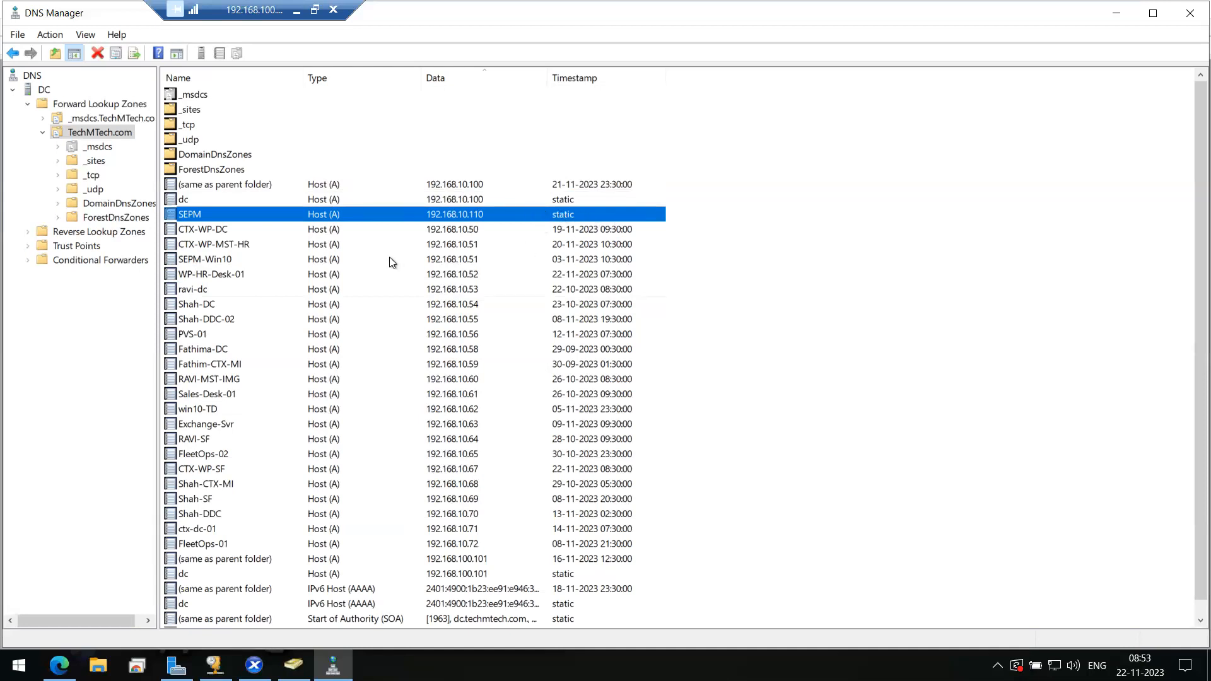
{"action": "left_click", "coordinate": [435, 258]}
{"action": "left_click", "coordinate": [335, 276]}
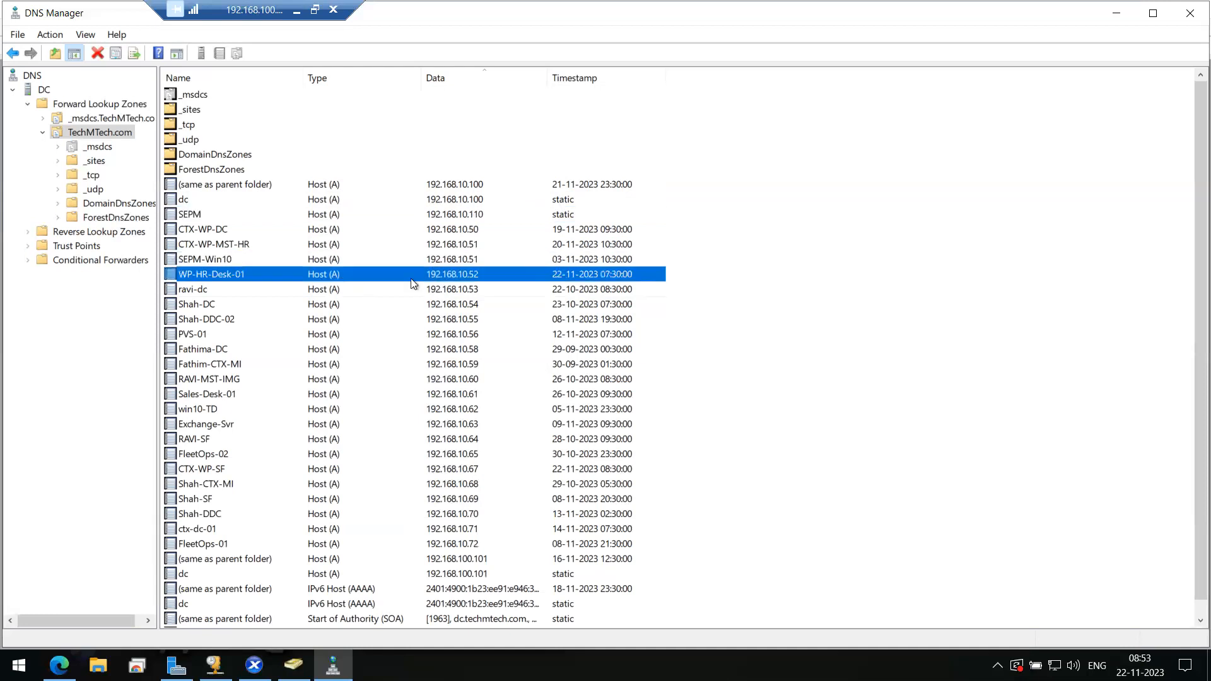
- Check the SEPM-Win10, WP-HR-Desk-01 and Shah-DC records, then return to the CTX-WP-SF console
{"action": "left_click", "coordinate": [467, 248]}
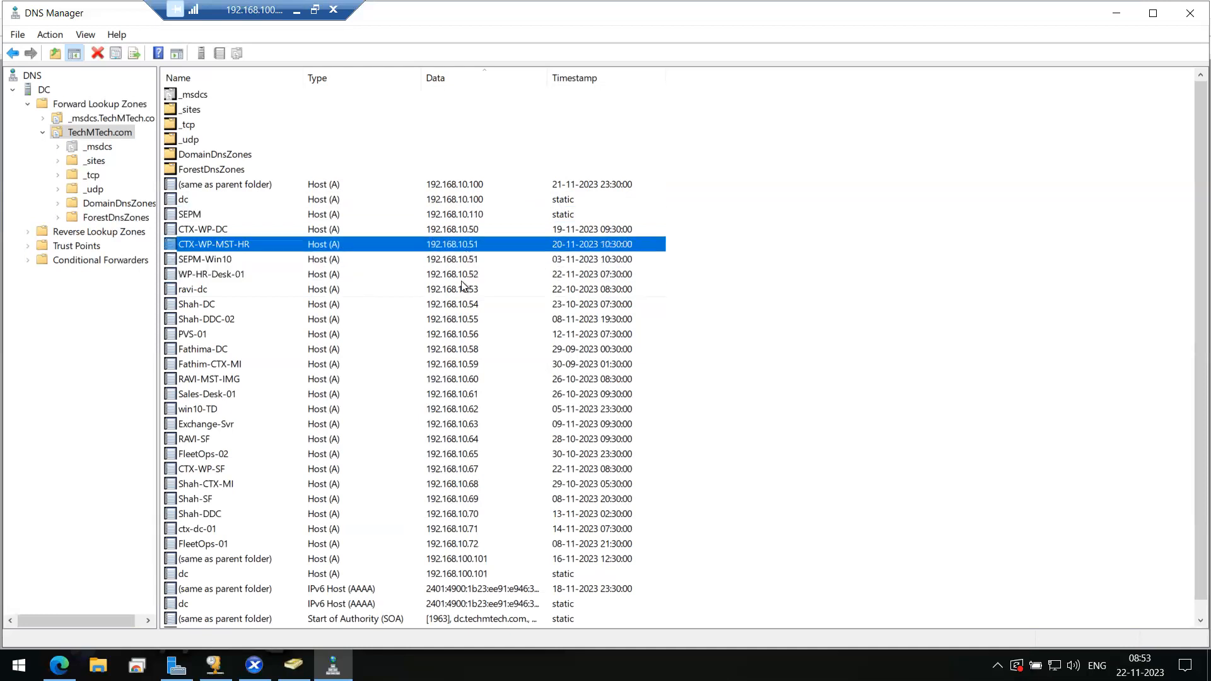
{"action": "left_click", "coordinate": [463, 263]}
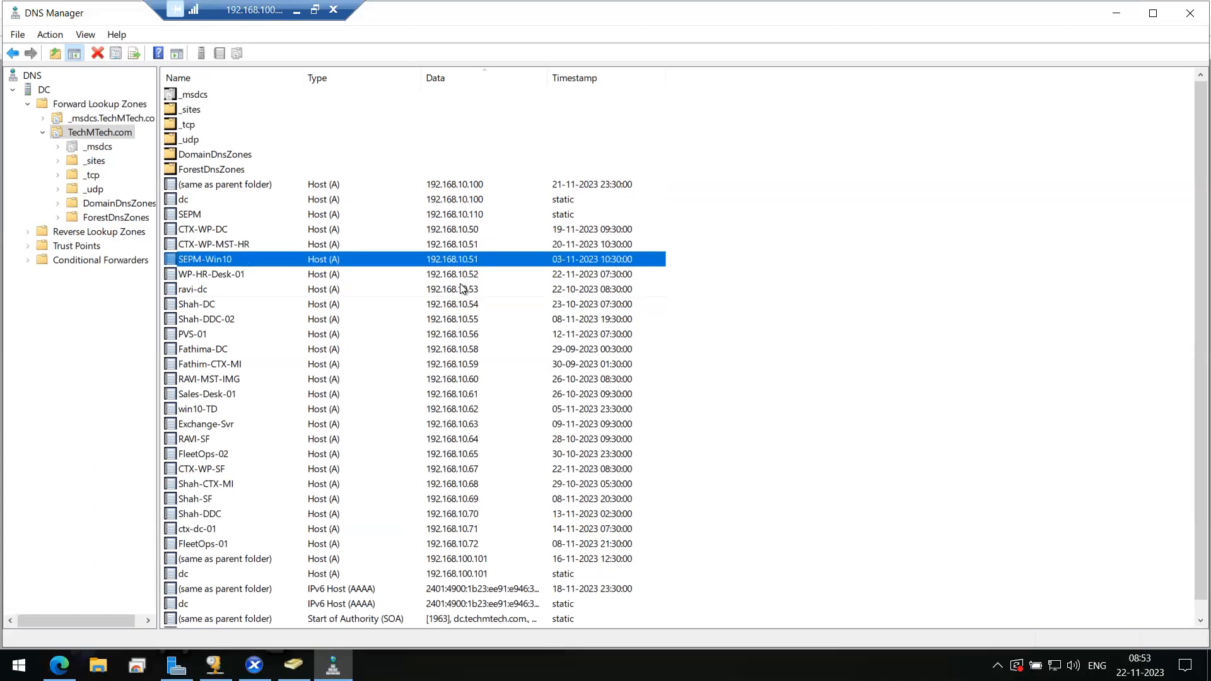
{"action": "left_click", "coordinate": [466, 278]}
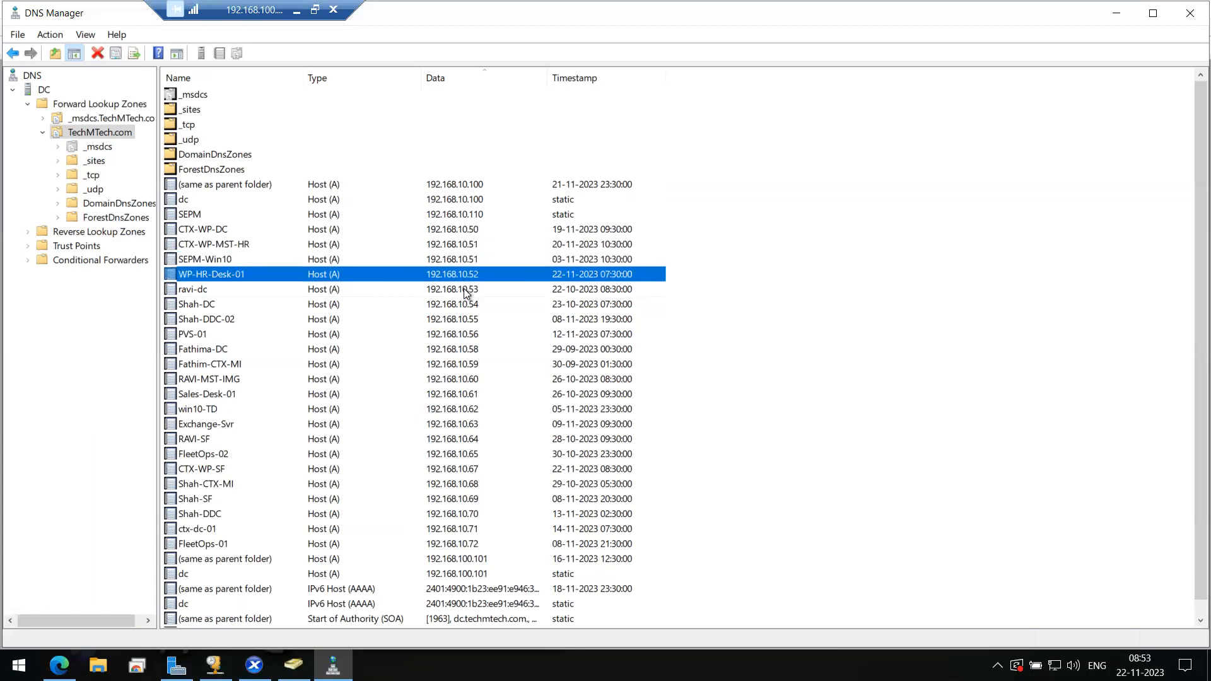
{"action": "left_click", "coordinate": [464, 290]}
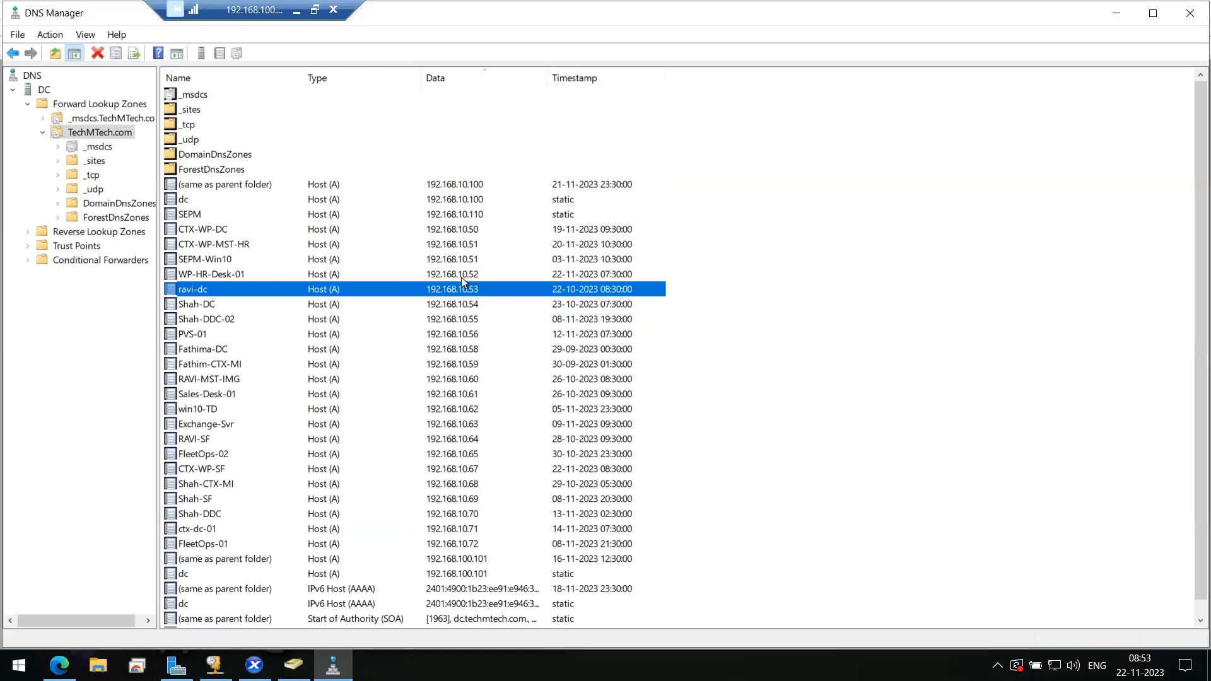
{"action": "left_click", "coordinate": [463, 275]}
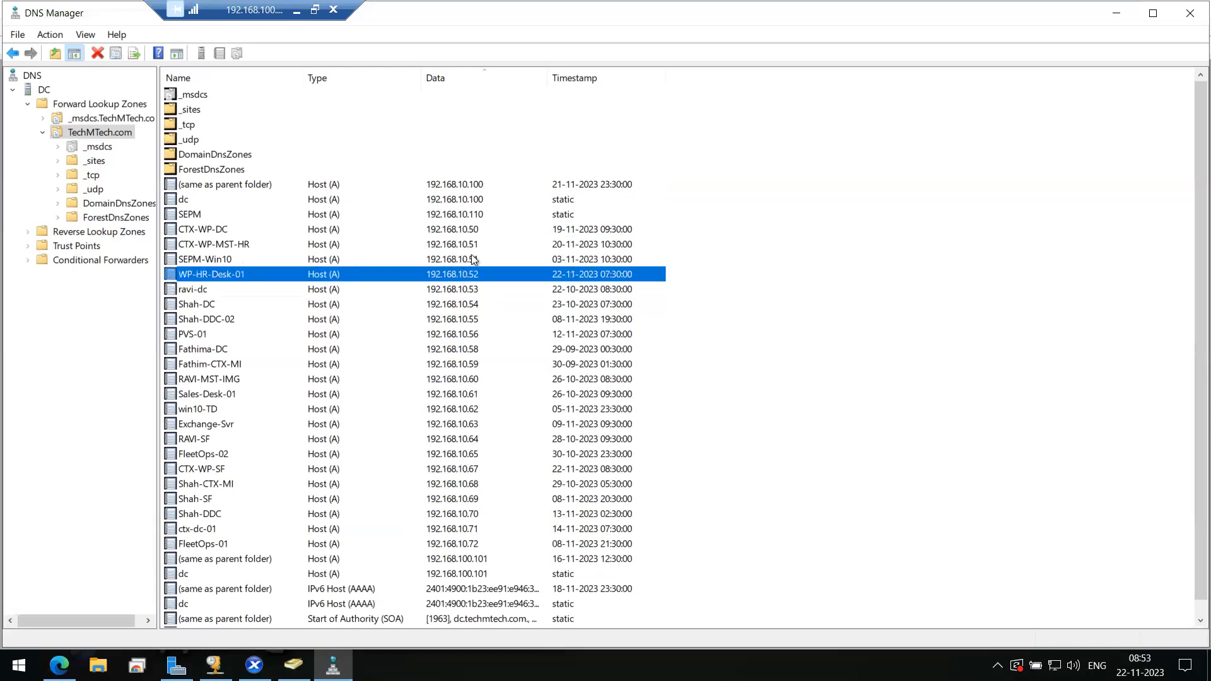
{"action": "left_click", "coordinate": [238, 260]}
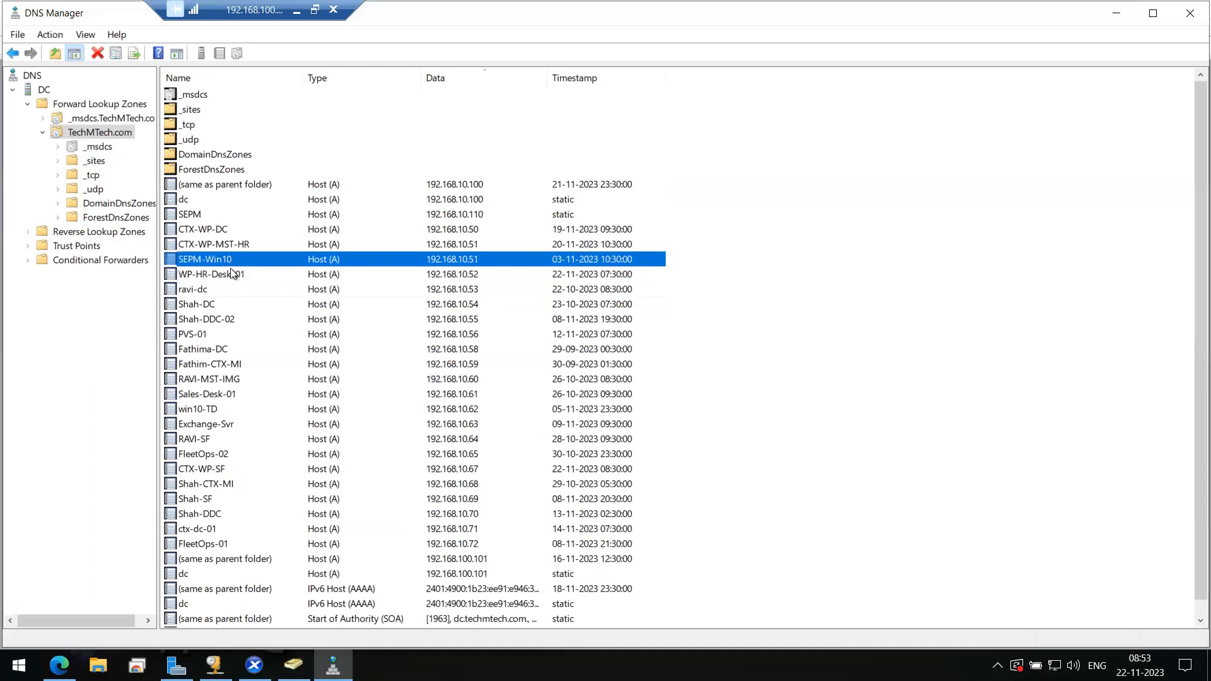
{"action": "left_click", "coordinate": [236, 278]}
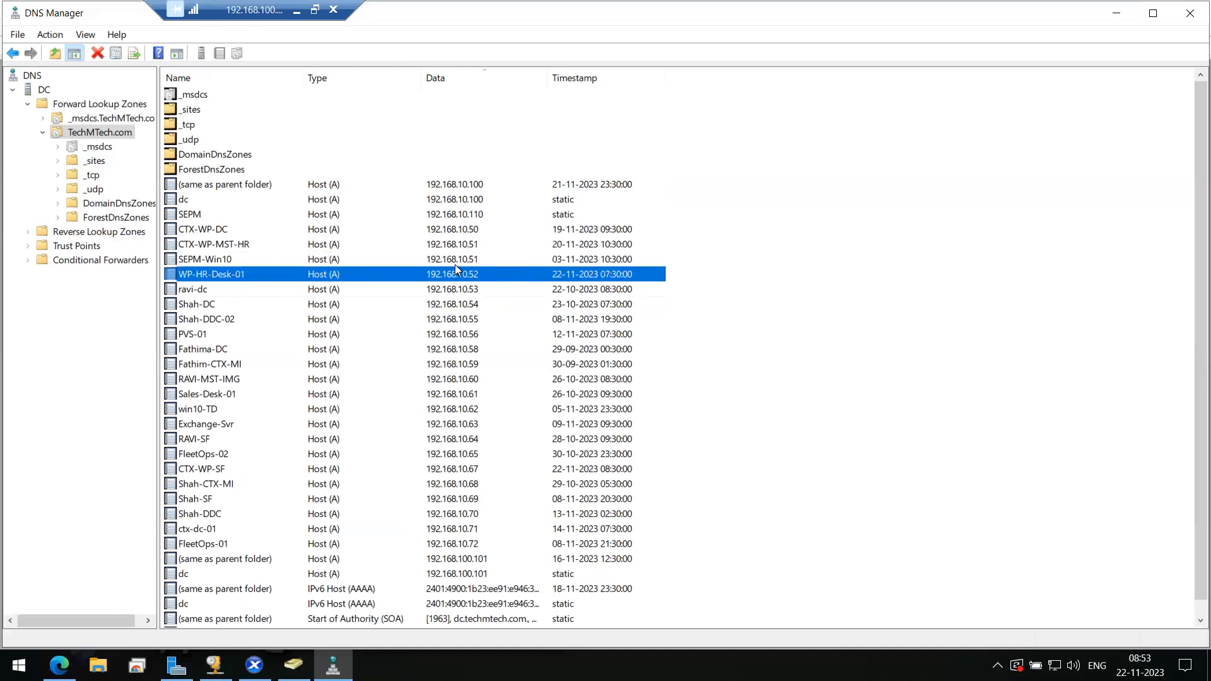
{"action": "left_click", "coordinate": [456, 263]}
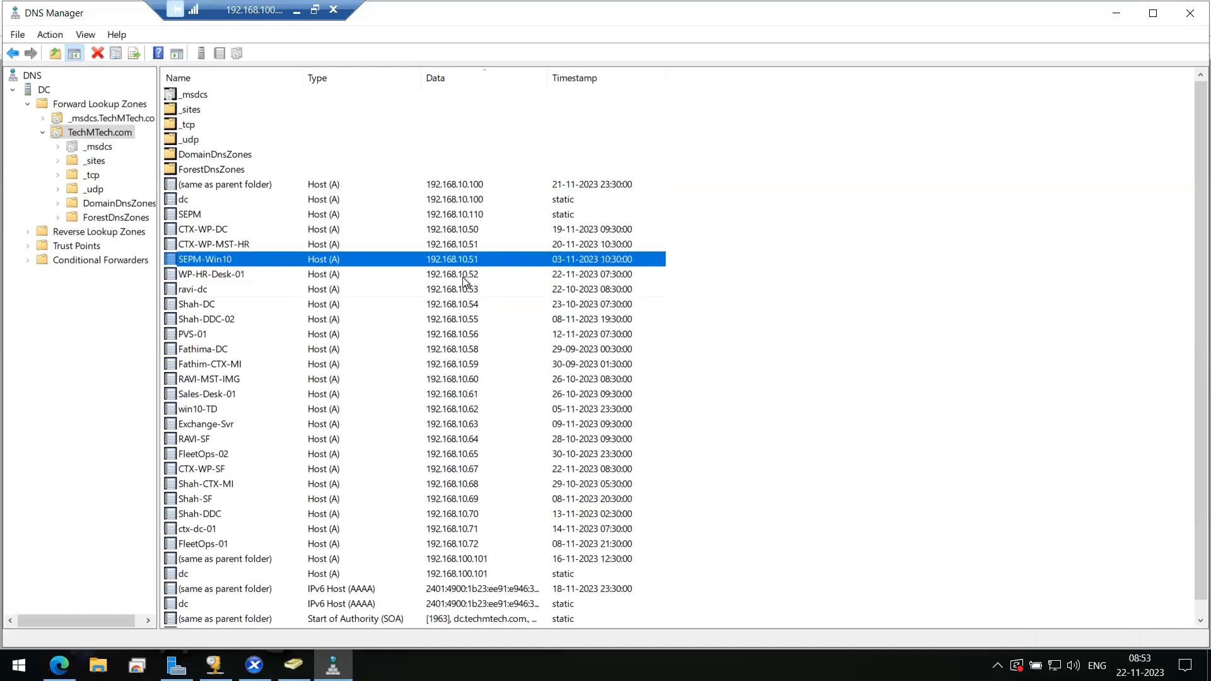
{"action": "left_click", "coordinate": [463, 278]}
{"action": "left_click", "coordinate": [456, 308]}
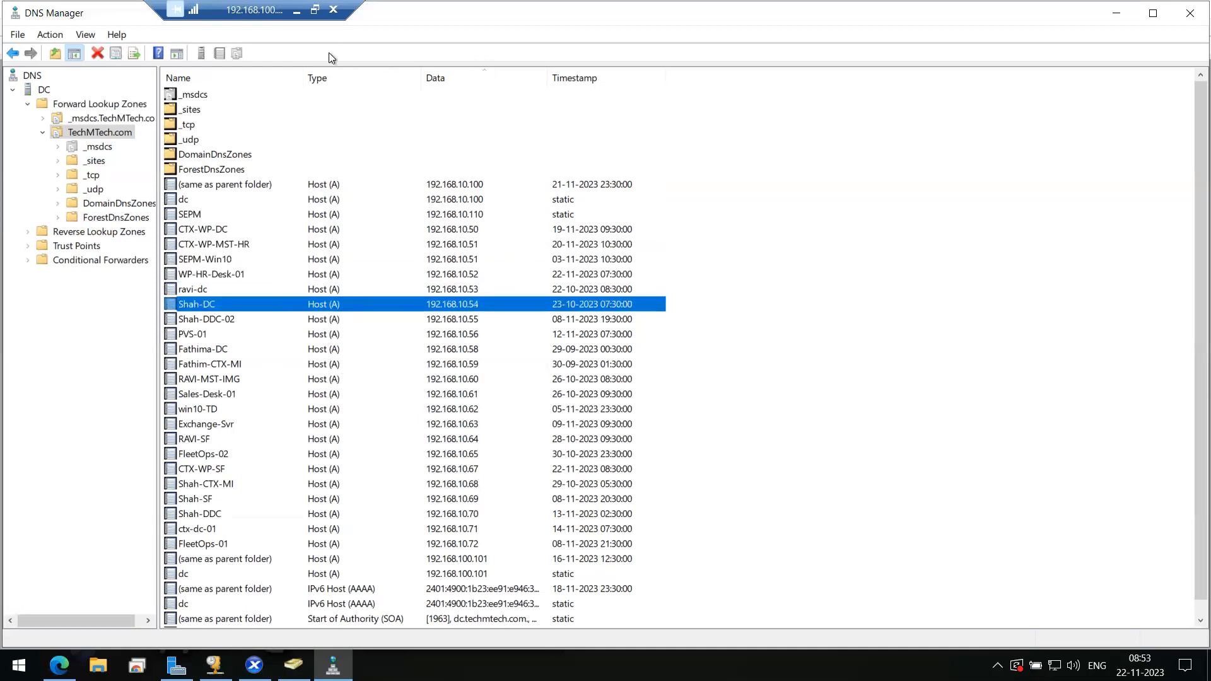
{"action": "left_click", "coordinate": [254, 665]}
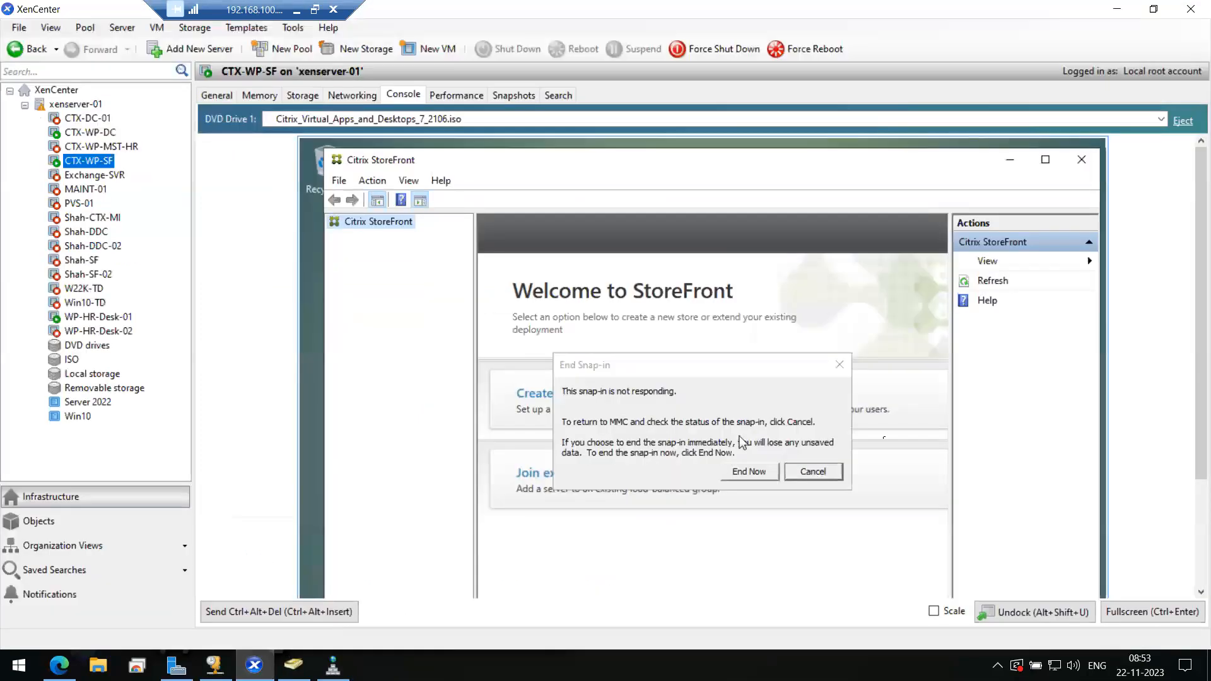
- Cancel the End Snap-in warning, maximise StoreFront full screen and choose Create a new deployment
{"action": "left_click", "coordinate": [812, 471]}
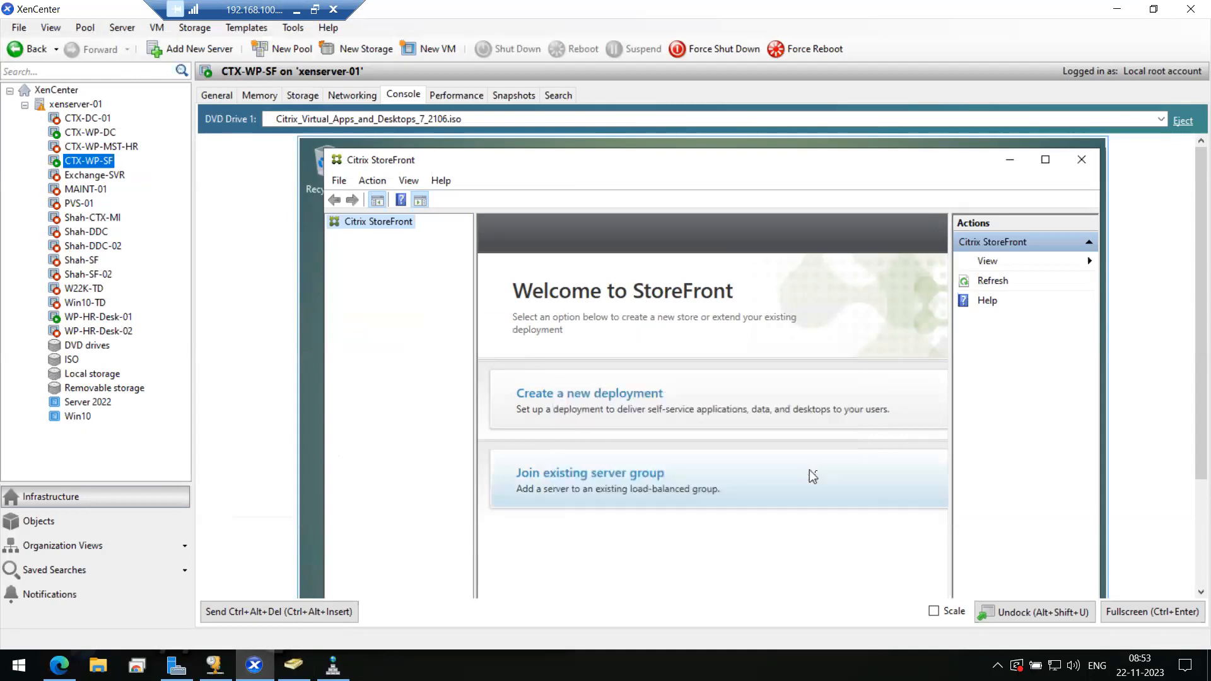
{"action": "left_click", "coordinate": [1161, 611]}
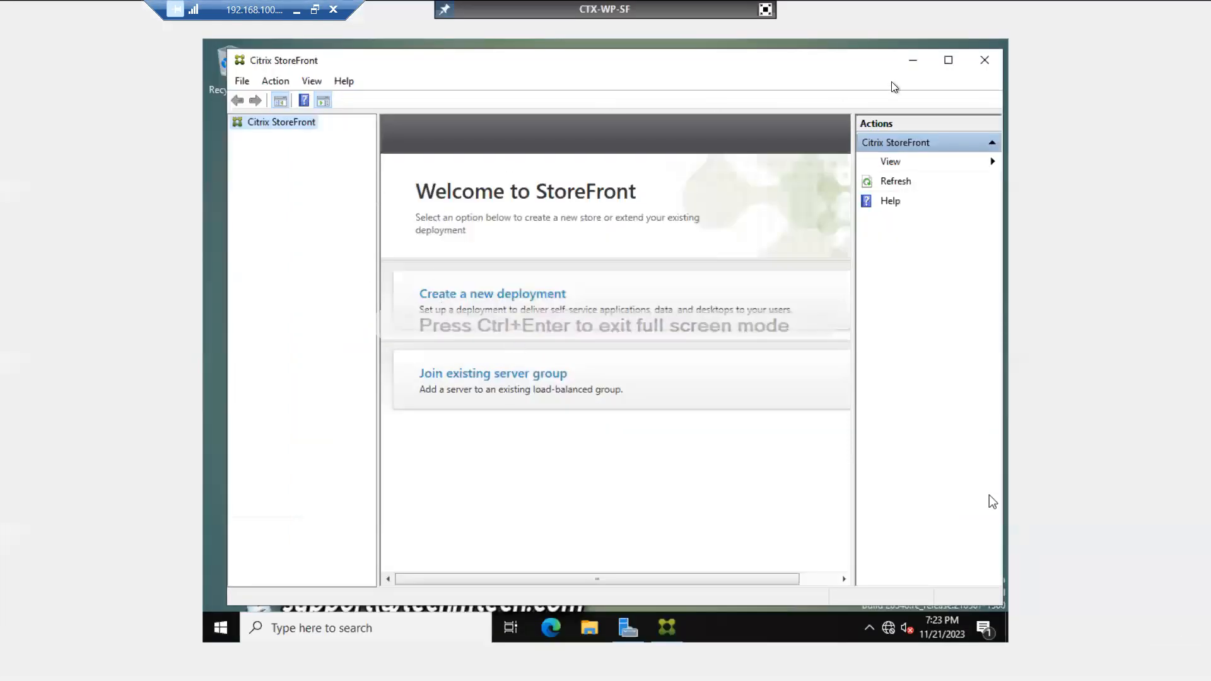
{"action": "left_click", "coordinate": [948, 61]}
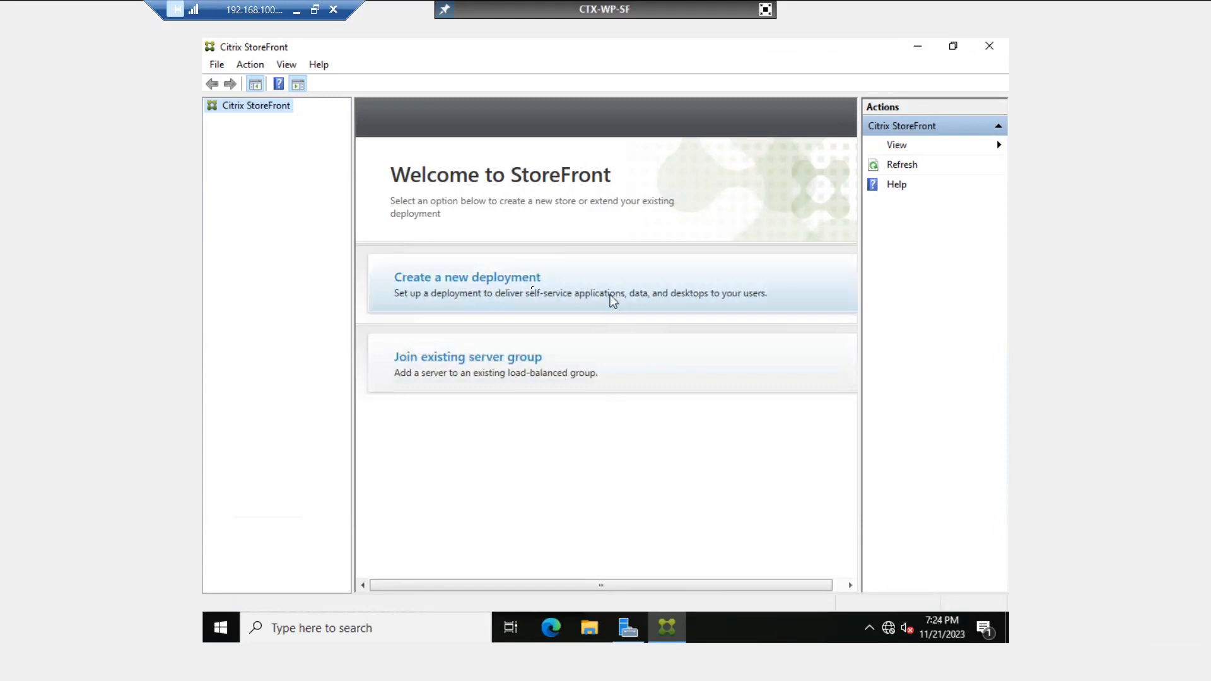
{"action": "left_click", "coordinate": [485, 286]}
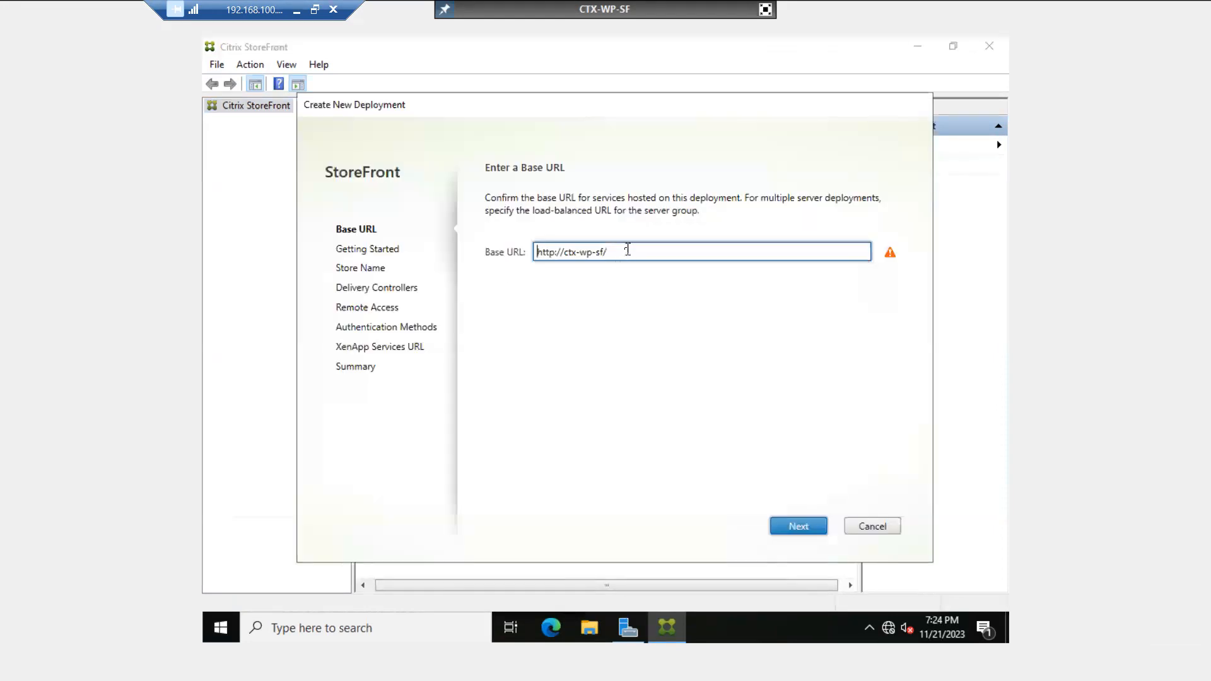
{"action": "left_click_drag", "start_coordinate": [616, 251], "coordinate": [525, 251]}
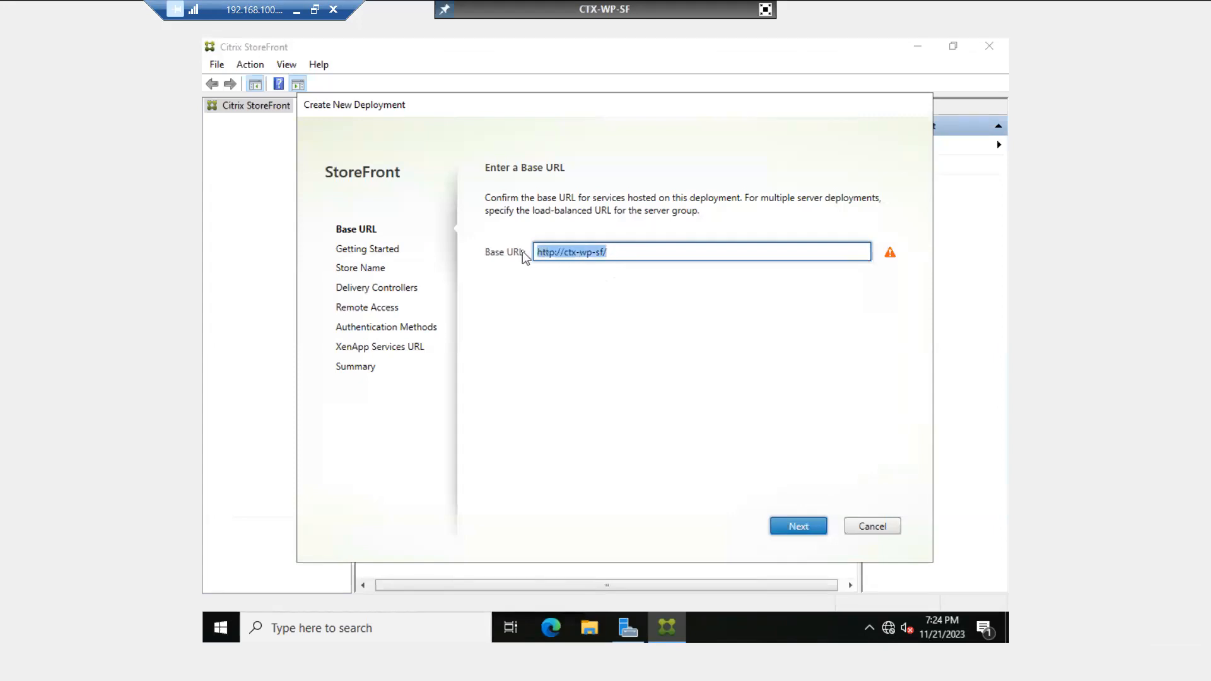
{"action": "left_click", "coordinate": [589, 252]}
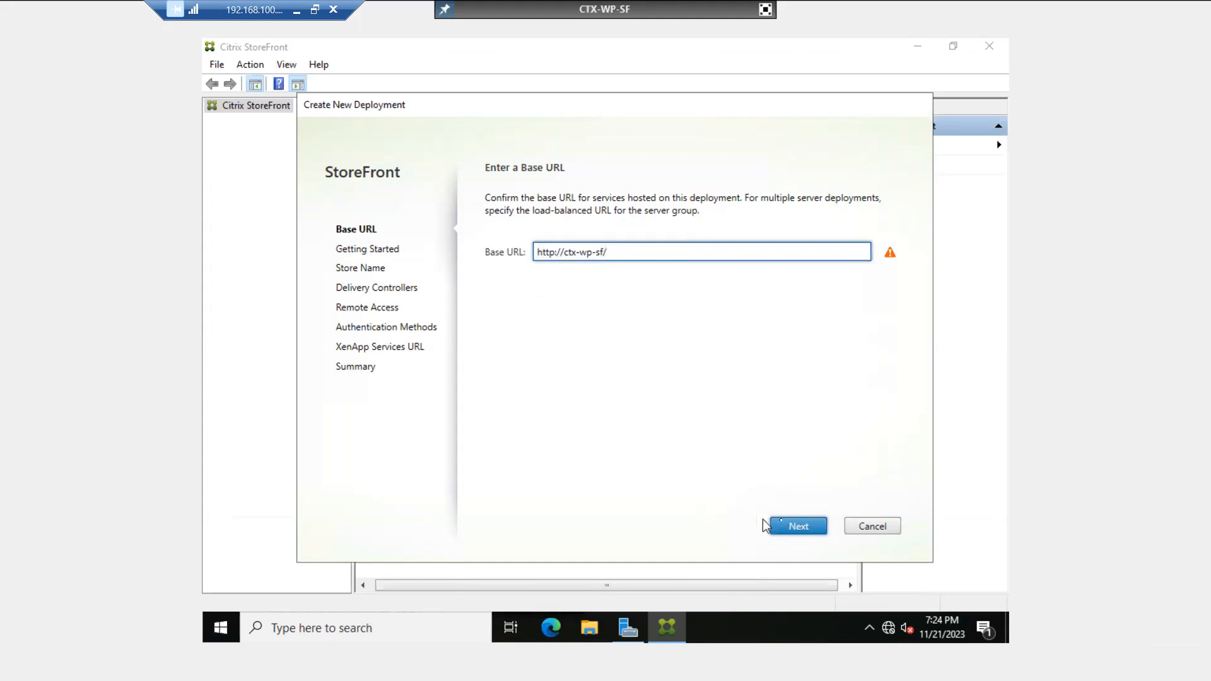
{"action": "left_click", "coordinate": [782, 523]}
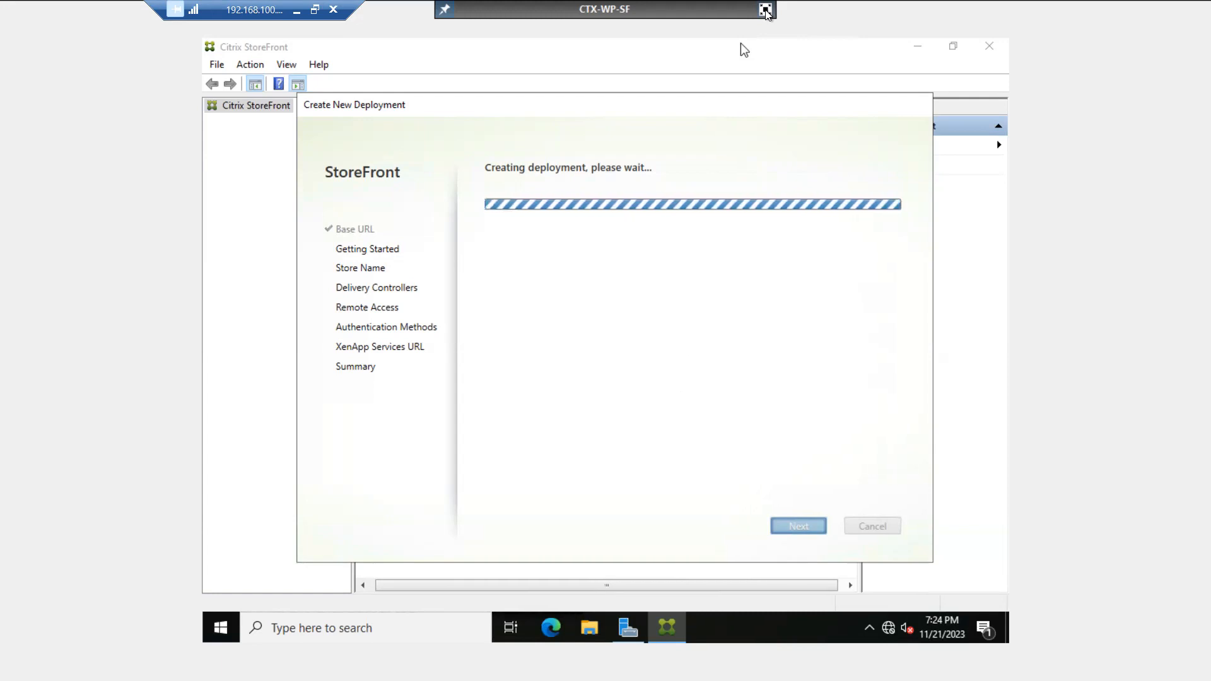
{"action": "left_click", "coordinate": [765, 10]}
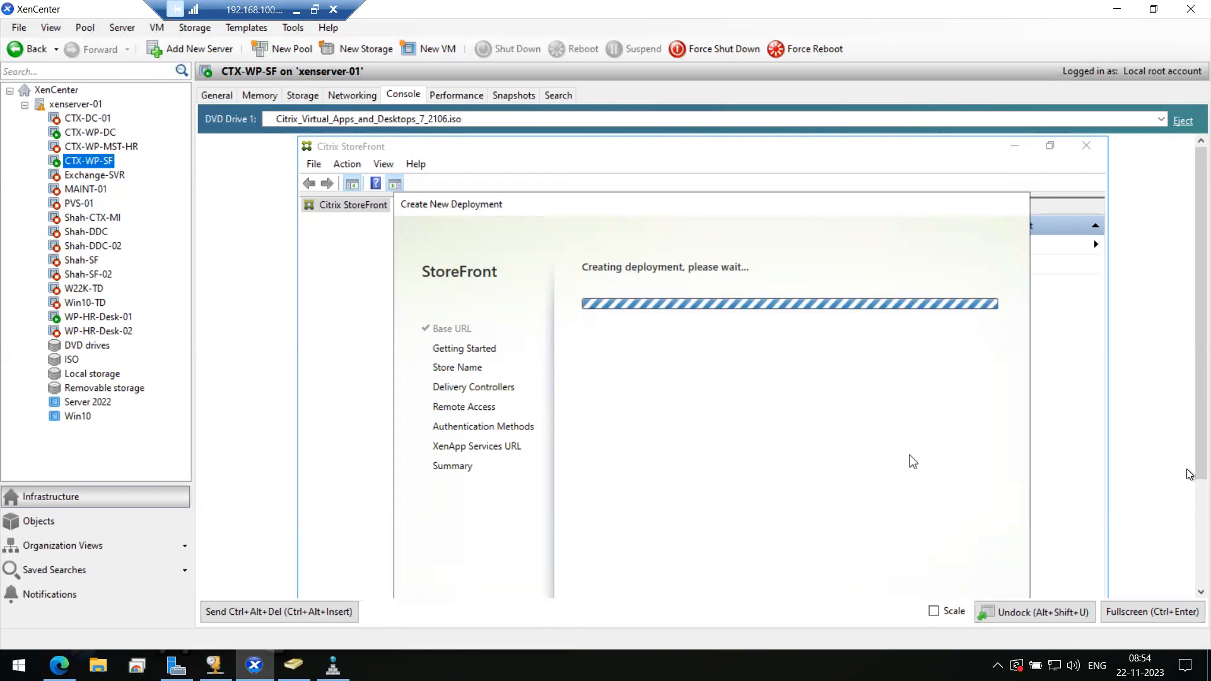
- Enable Allow remote connections in Local Server's Remote Desktop settings, then minimise Server Manager
{"action": "left_click", "coordinate": [1133, 610]}
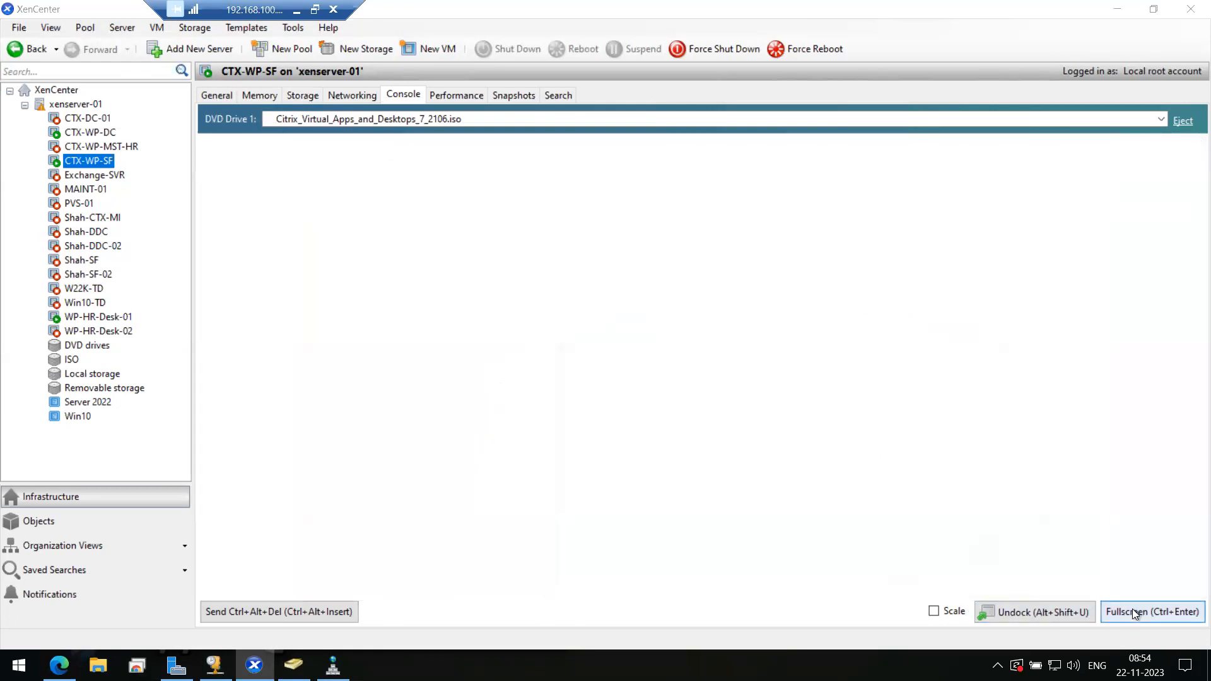
{"action": "left_click", "coordinate": [627, 627]}
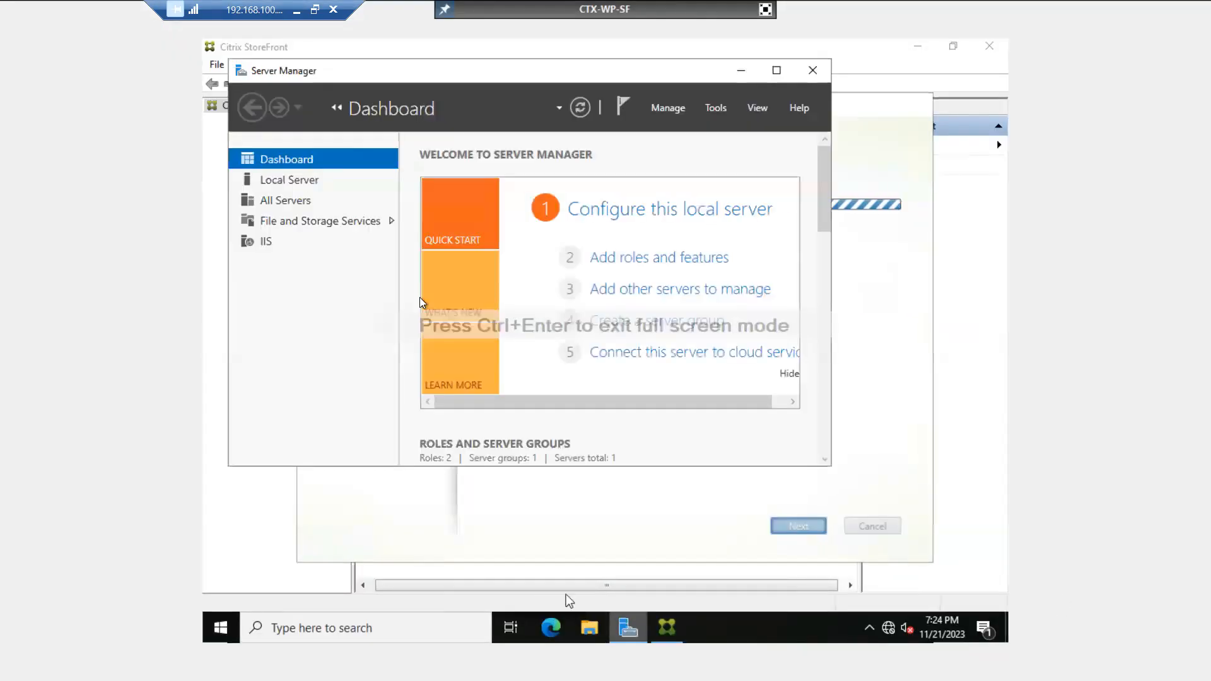
{"action": "left_click", "coordinate": [295, 183]}
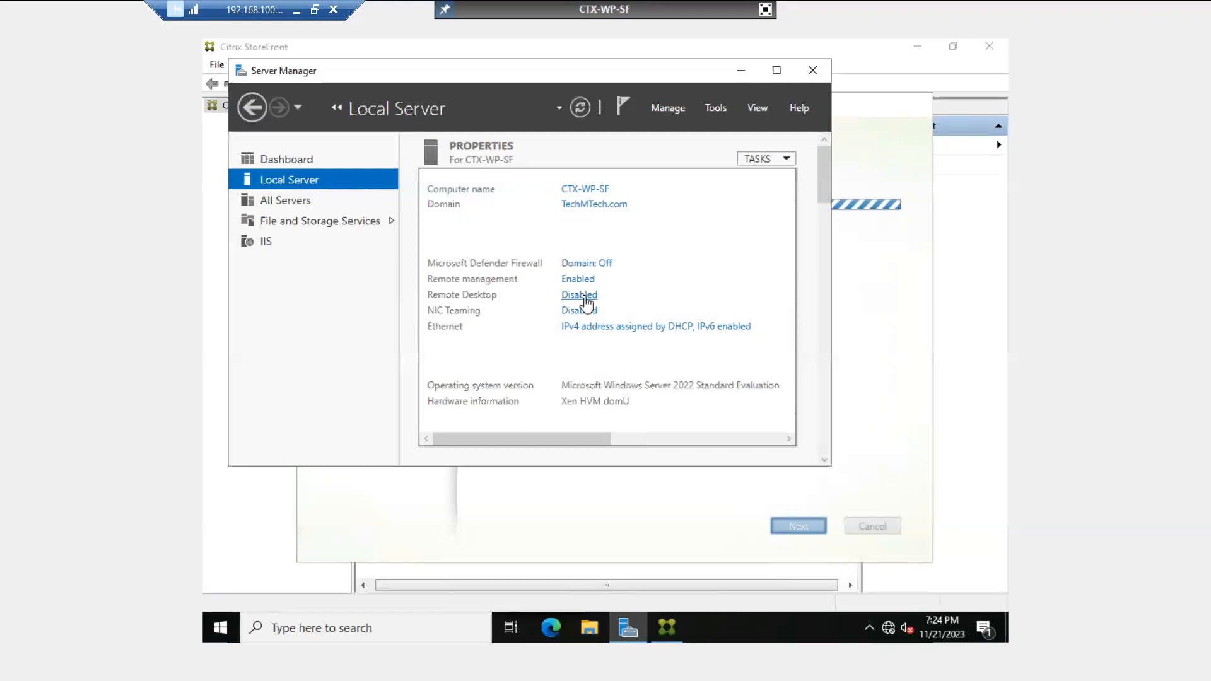
{"action": "left_click", "coordinate": [584, 296]}
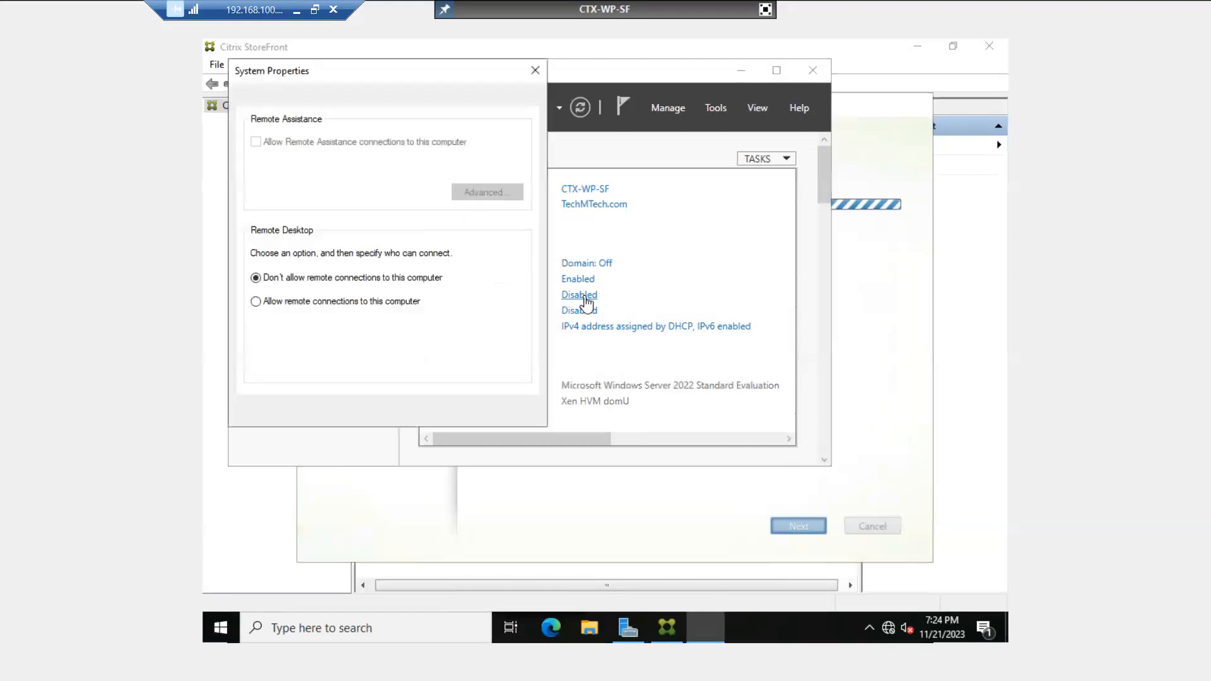
{"action": "left_click", "coordinate": [301, 302]}
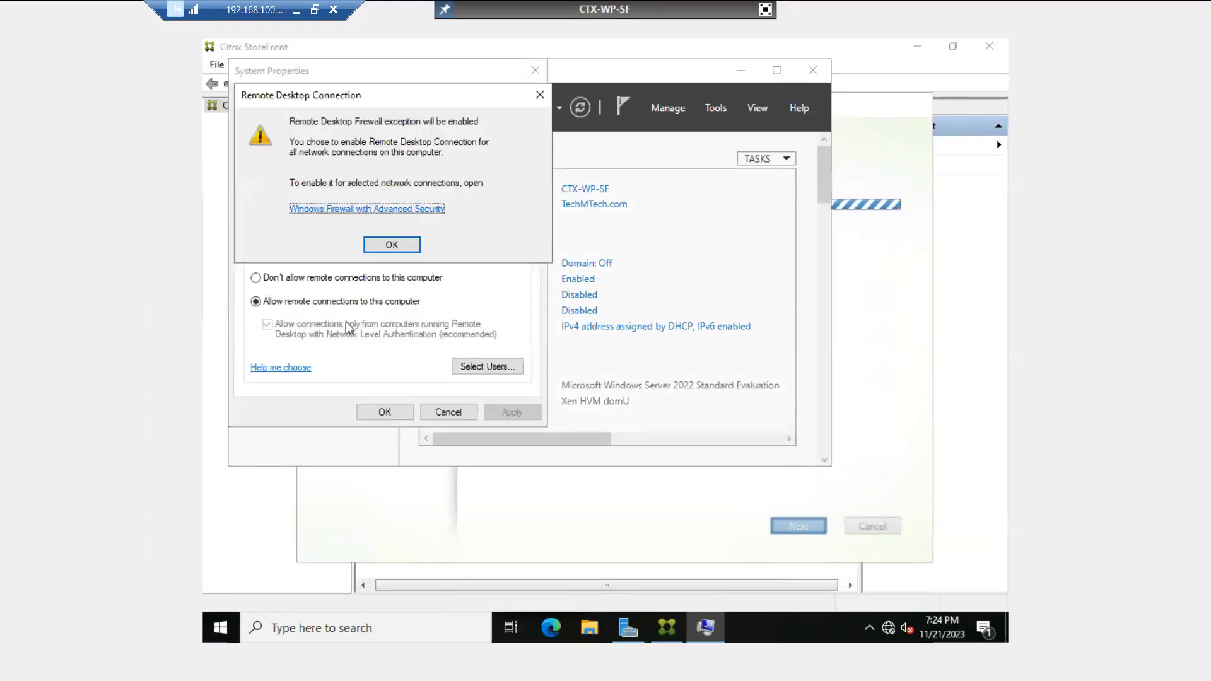
{"action": "left_click", "coordinate": [389, 245]}
{"action": "left_click", "coordinate": [505, 408]}
{"action": "left_click", "coordinate": [386, 411]}
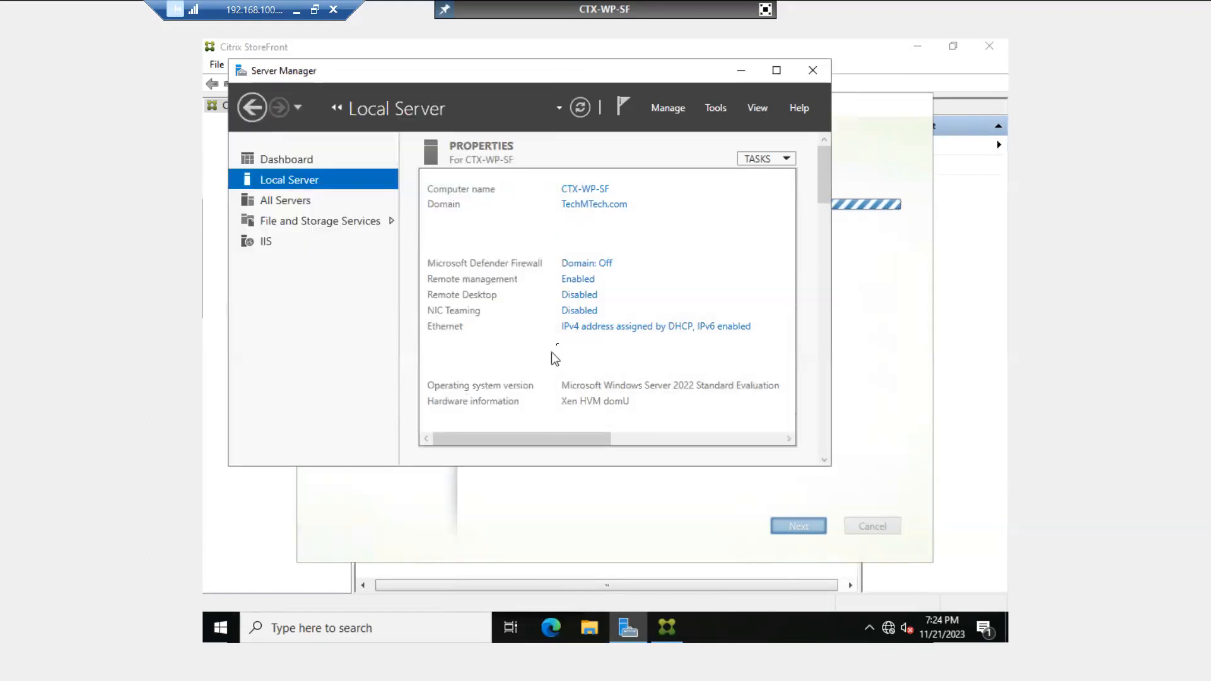
{"action": "left_click", "coordinate": [777, 71]}
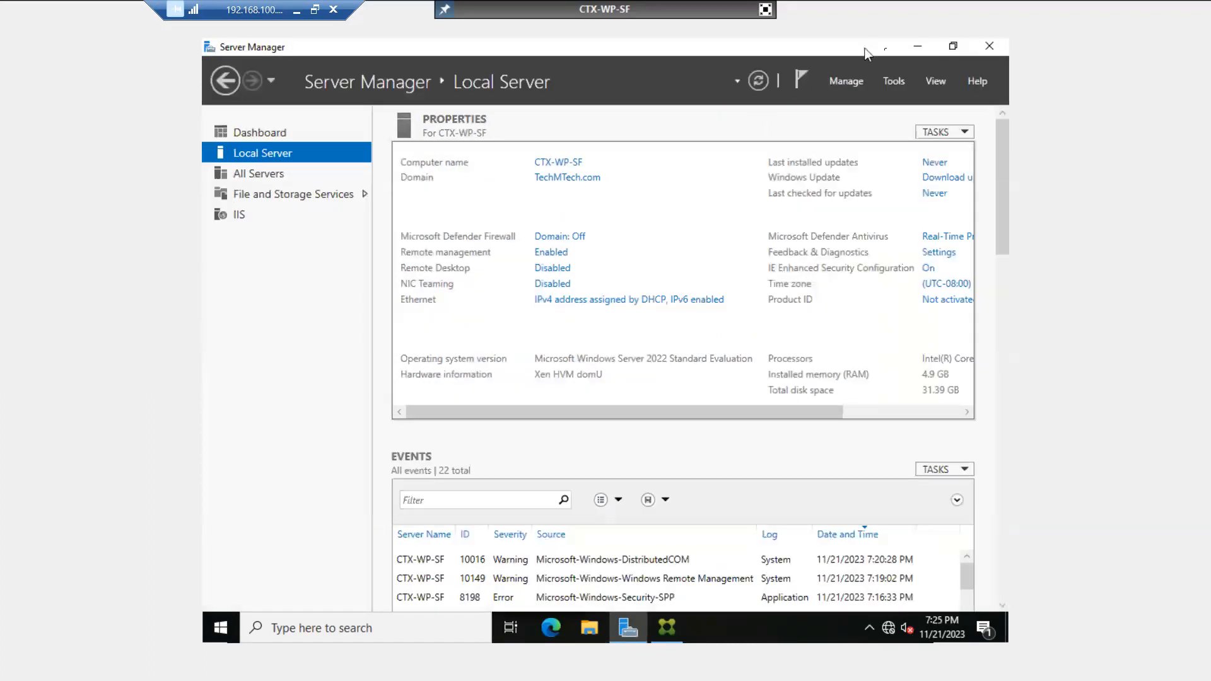
{"action": "left_click", "coordinate": [916, 50]}
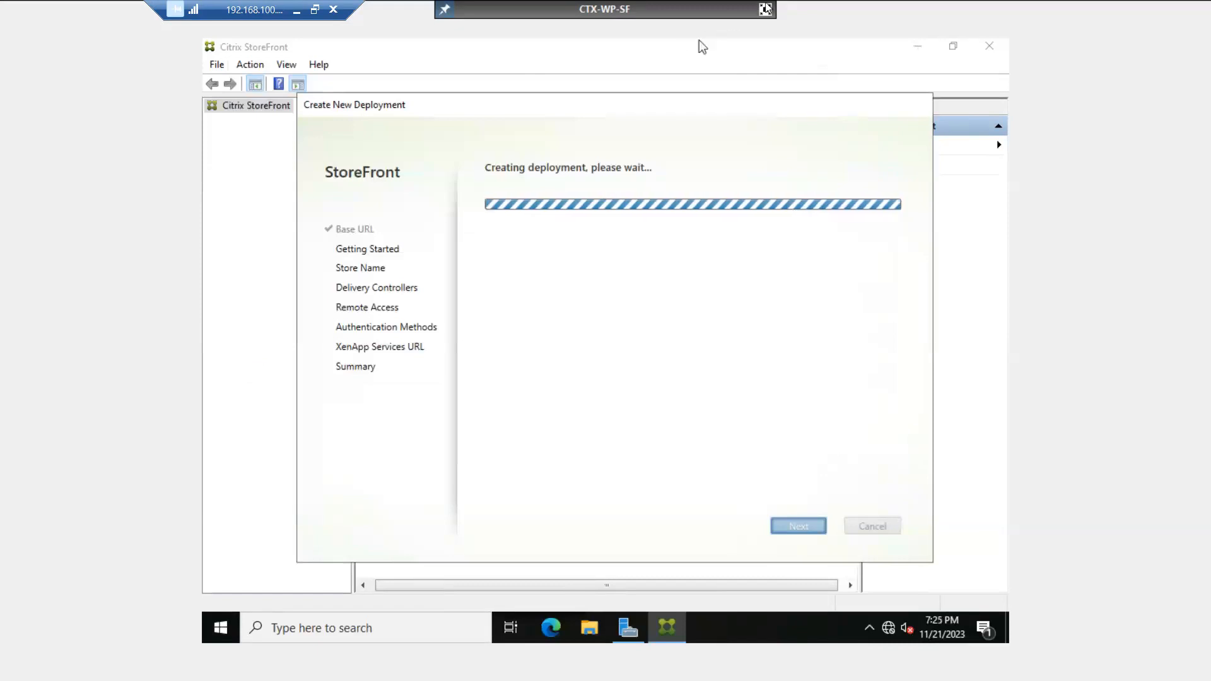
{"action": "left_click", "coordinate": [765, 9]}
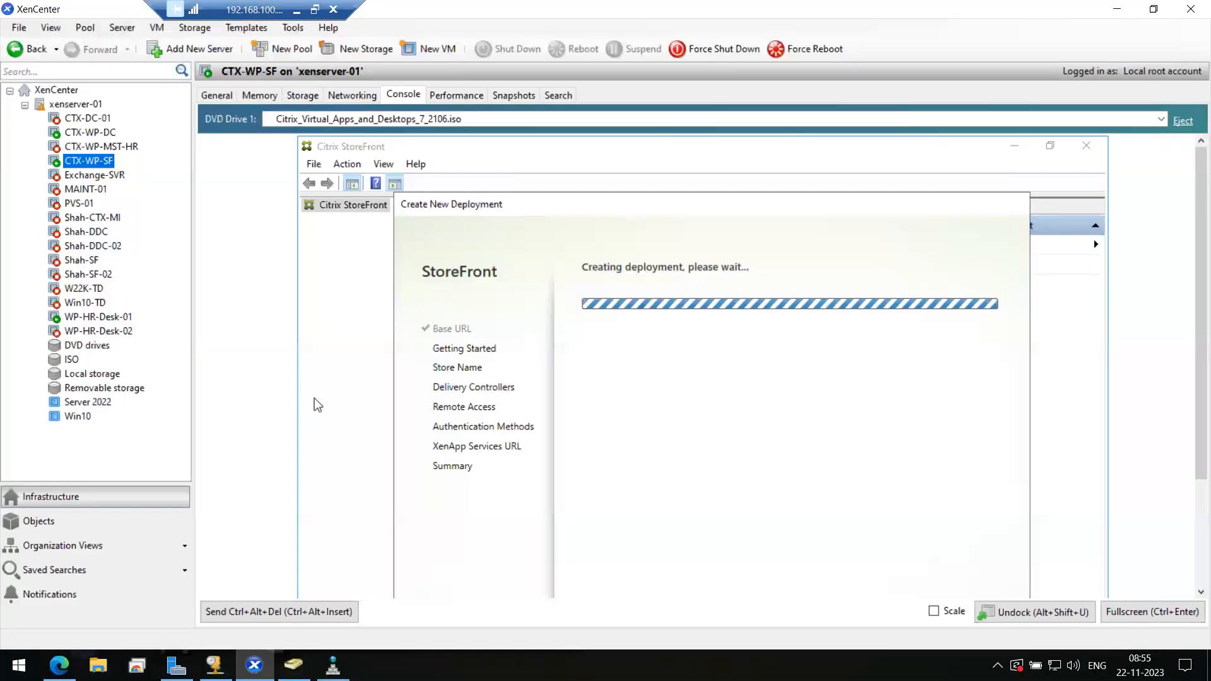
- Open google.com in a new Edge tab
{"action": "key", "text": "alt+Tab"}
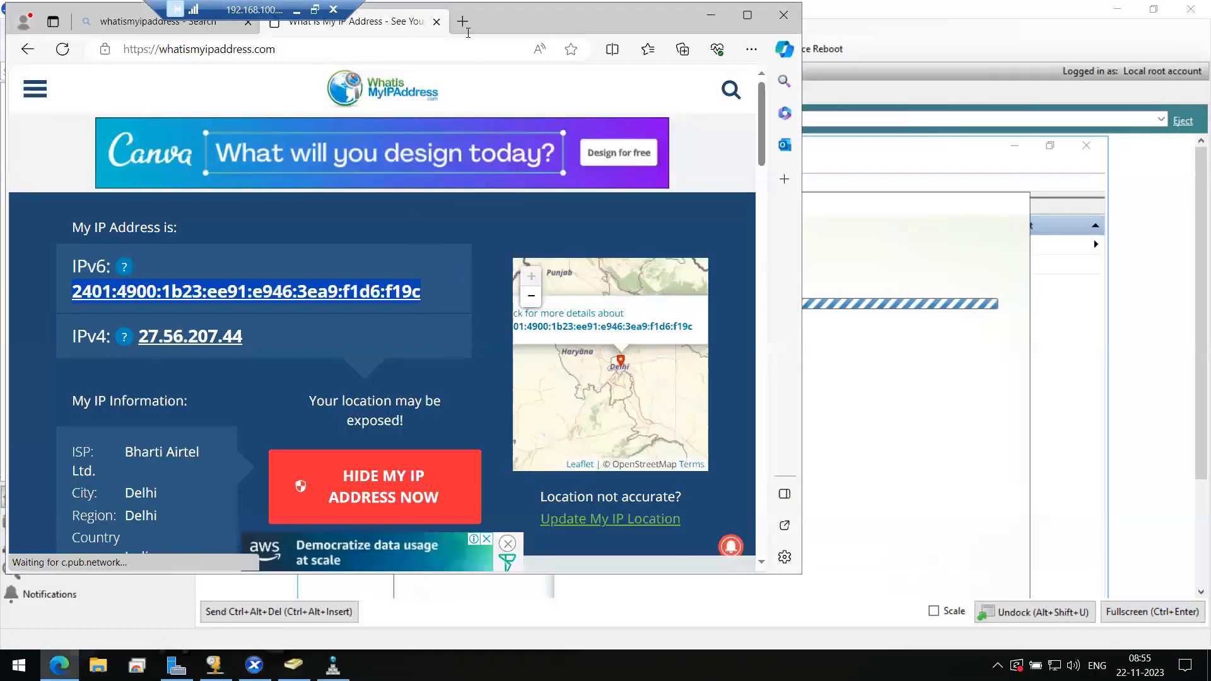
{"action": "left_click", "coordinate": [462, 21]}
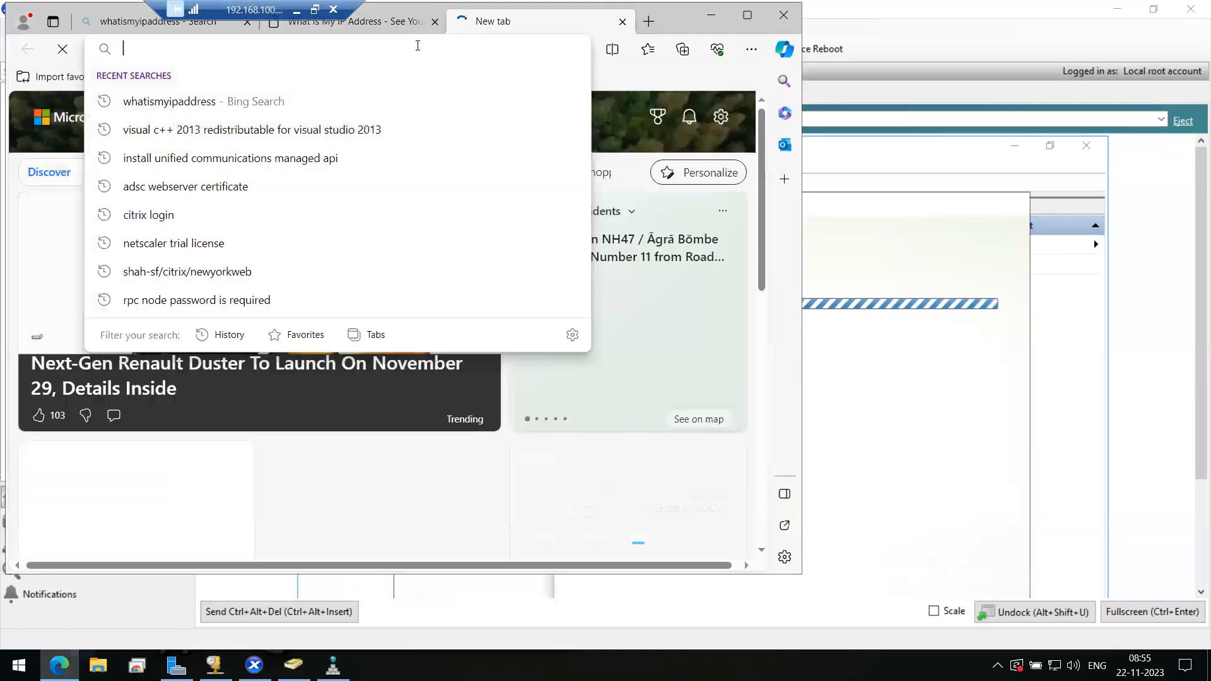
{"action": "type", "text": "google.com"}
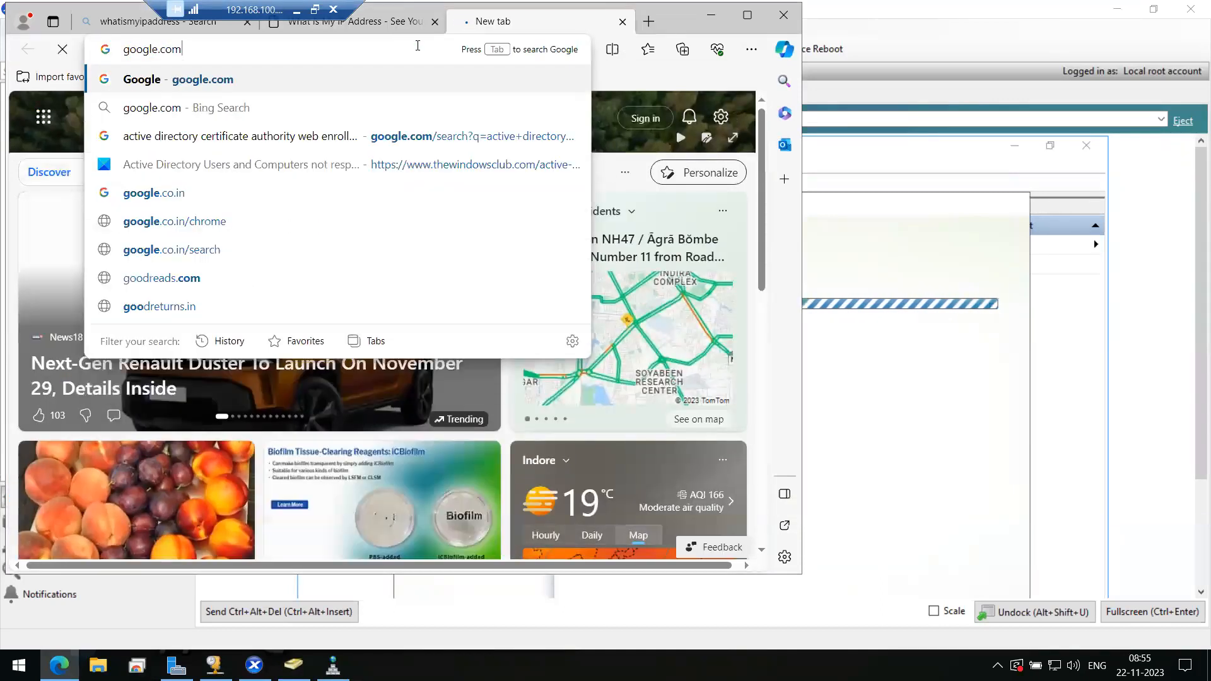
{"action": "key", "text": "Return"}
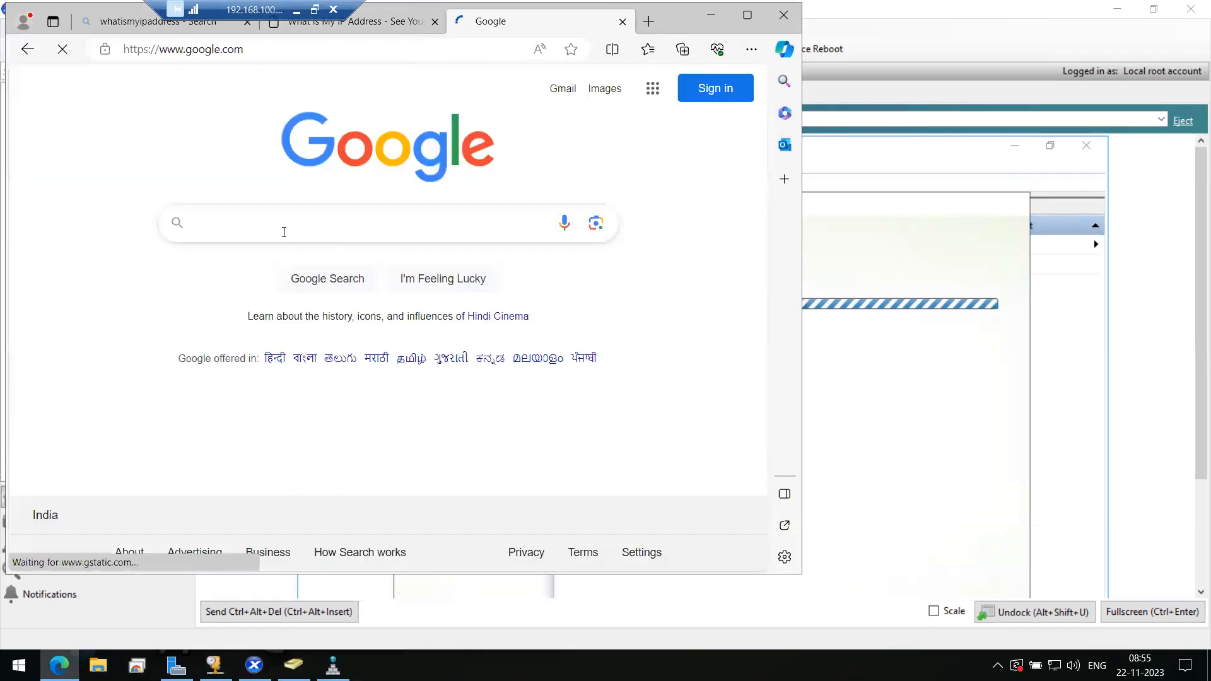
- Search Google for 'enable rdp gpo server 2019'
{"action": "left_click", "coordinate": [284, 232]}
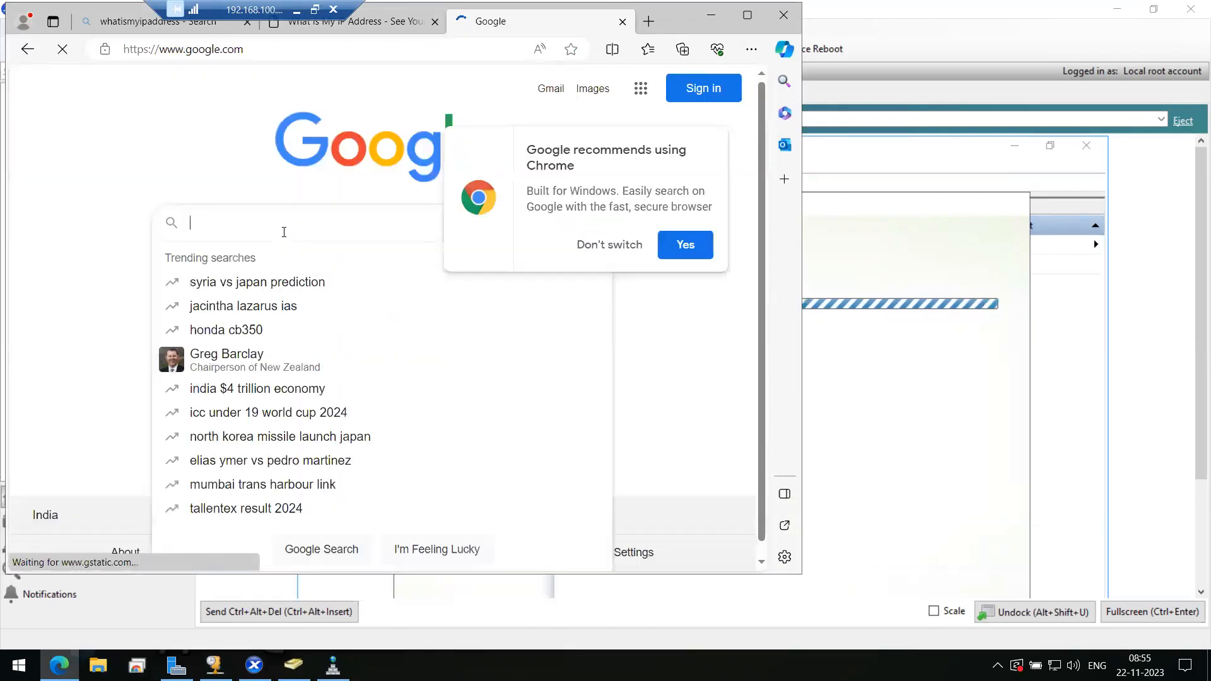
{"action": "type", "text": "allow"}
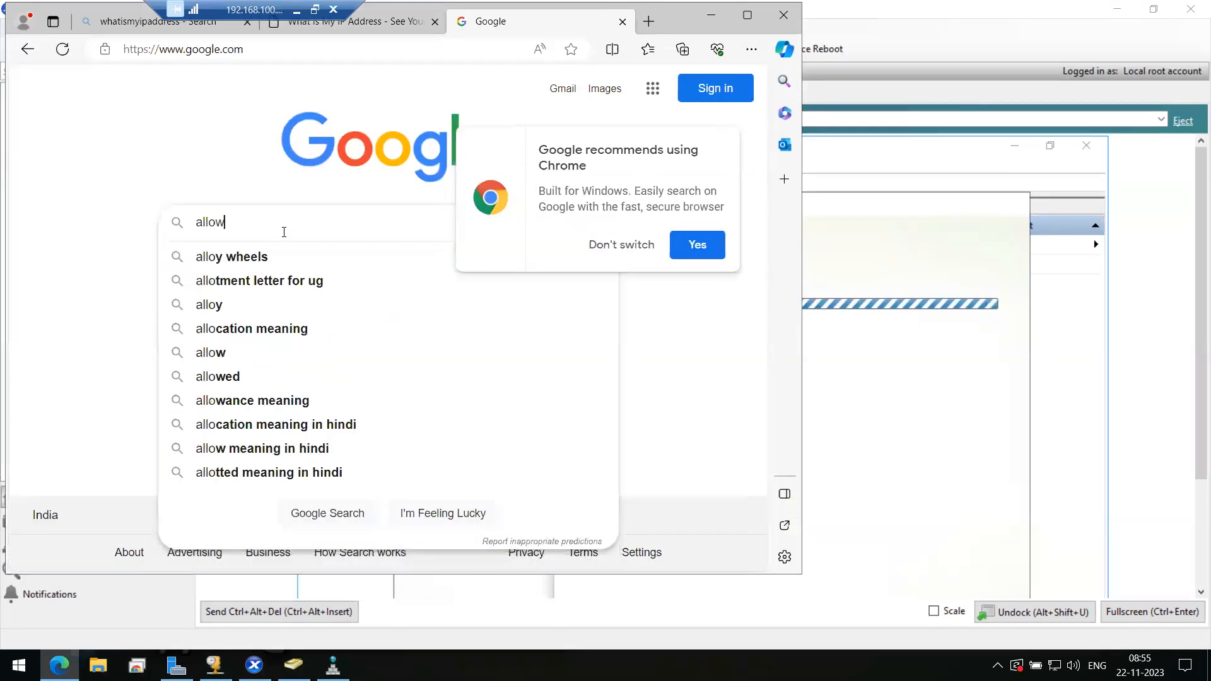
{"action": "type", "text": " rdp "}
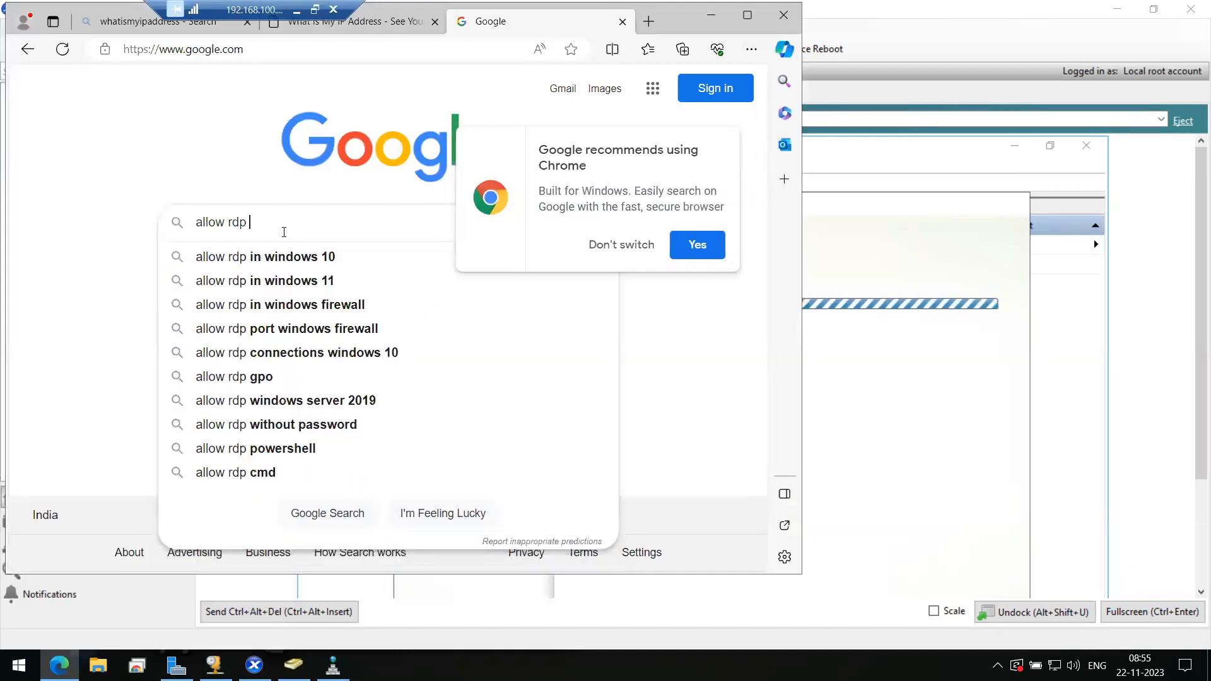
{"action": "type", "text": "gpo"}
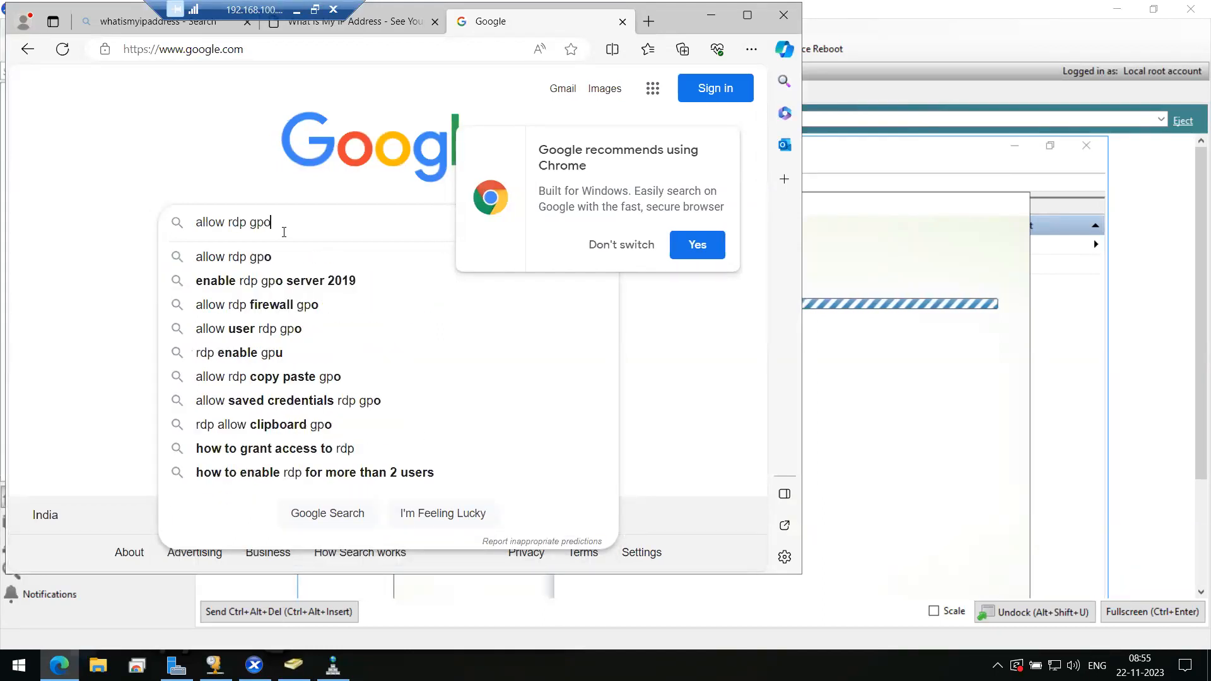
{"action": "key", "text": "Down"}
{"action": "key", "text": "Down"}
{"action": "key", "text": "Return"}
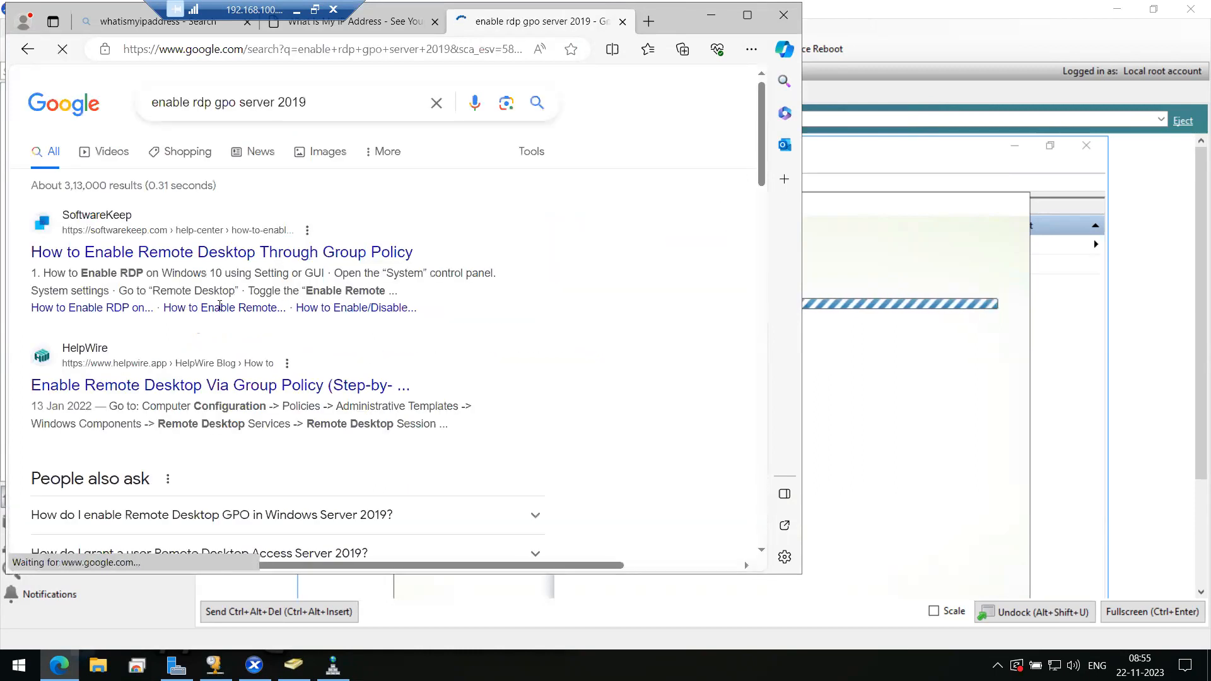
- Open SoftwareKeep's 'How to Enable Remote Desktop' guide and scroll down to its gpedit.msc Group Policy steps
{"action": "left_click", "coordinate": [208, 256]}
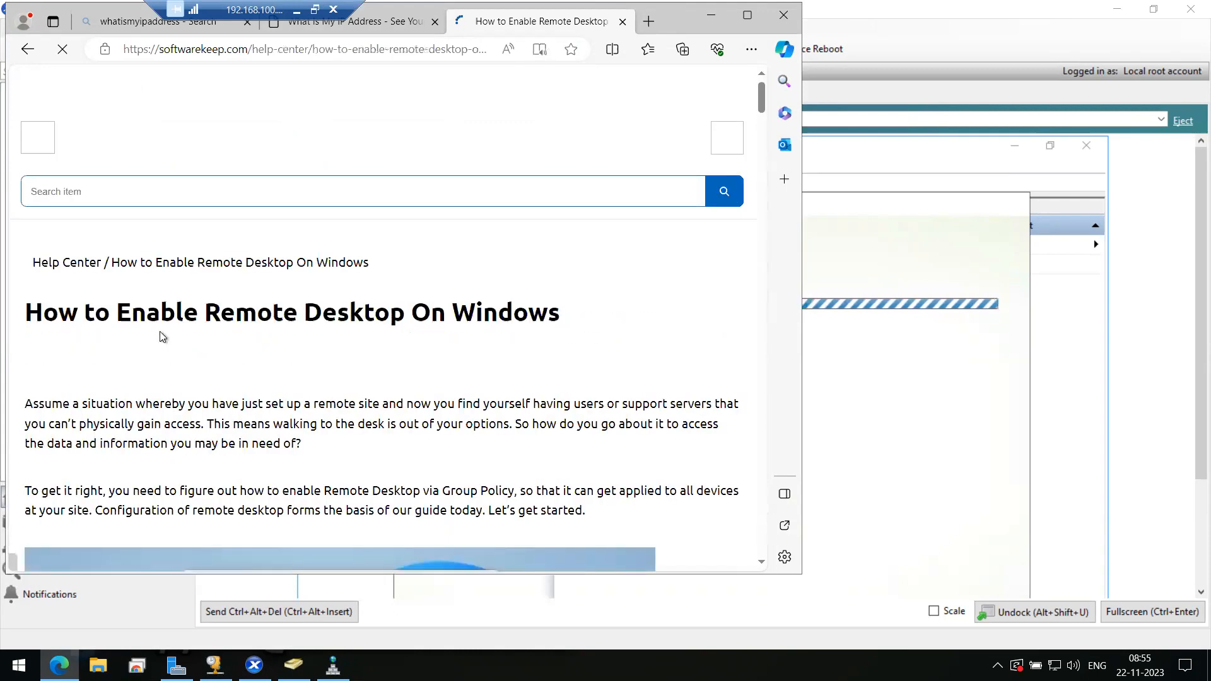
{"action": "scroll", "coordinate": [256, 373], "scroll_direction": "down", "scroll_amount": 3}
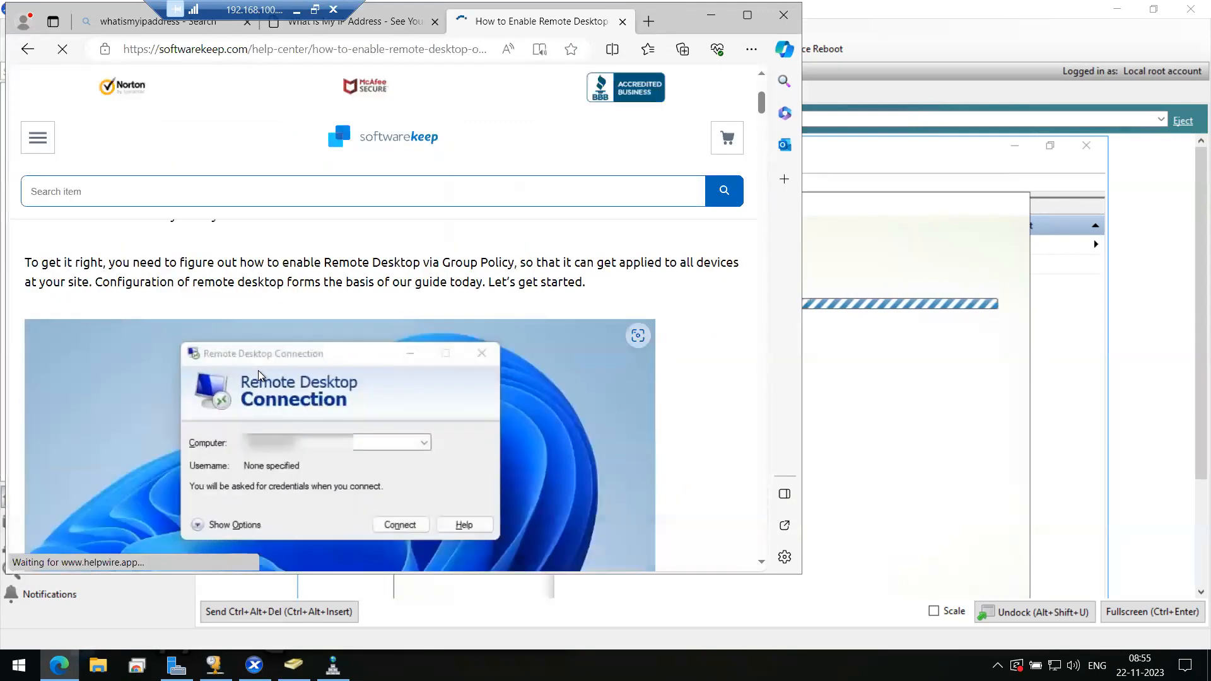
{"action": "scroll", "coordinate": [267, 369], "scroll_direction": "down", "scroll_amount": 5}
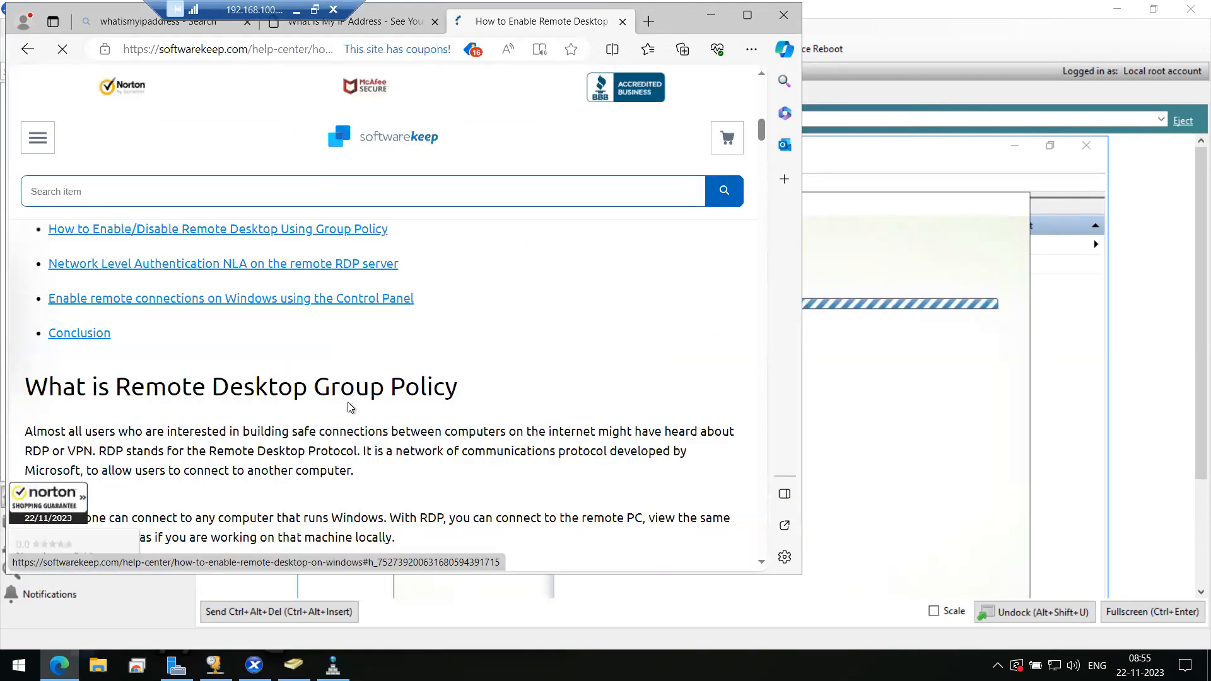
{"action": "scroll", "coordinate": [350, 407], "scroll_direction": "down", "scroll_amount": 10}
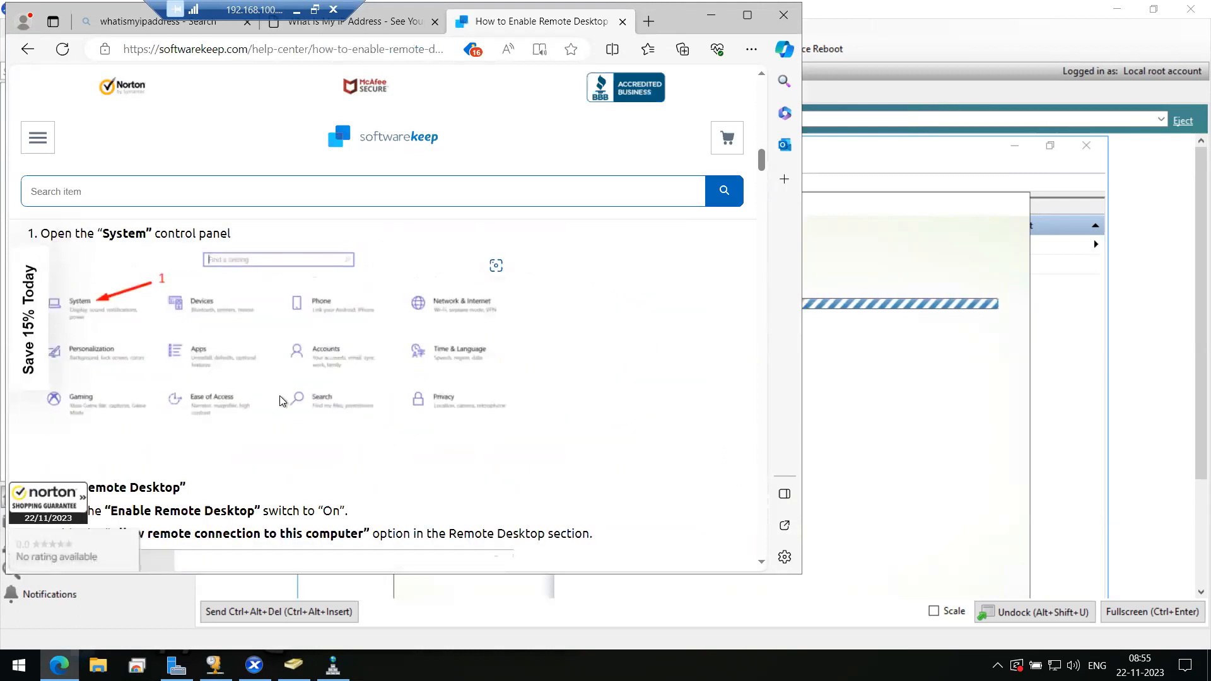
{"action": "scroll", "coordinate": [169, 327], "scroll_direction": "down", "scroll_amount": 5}
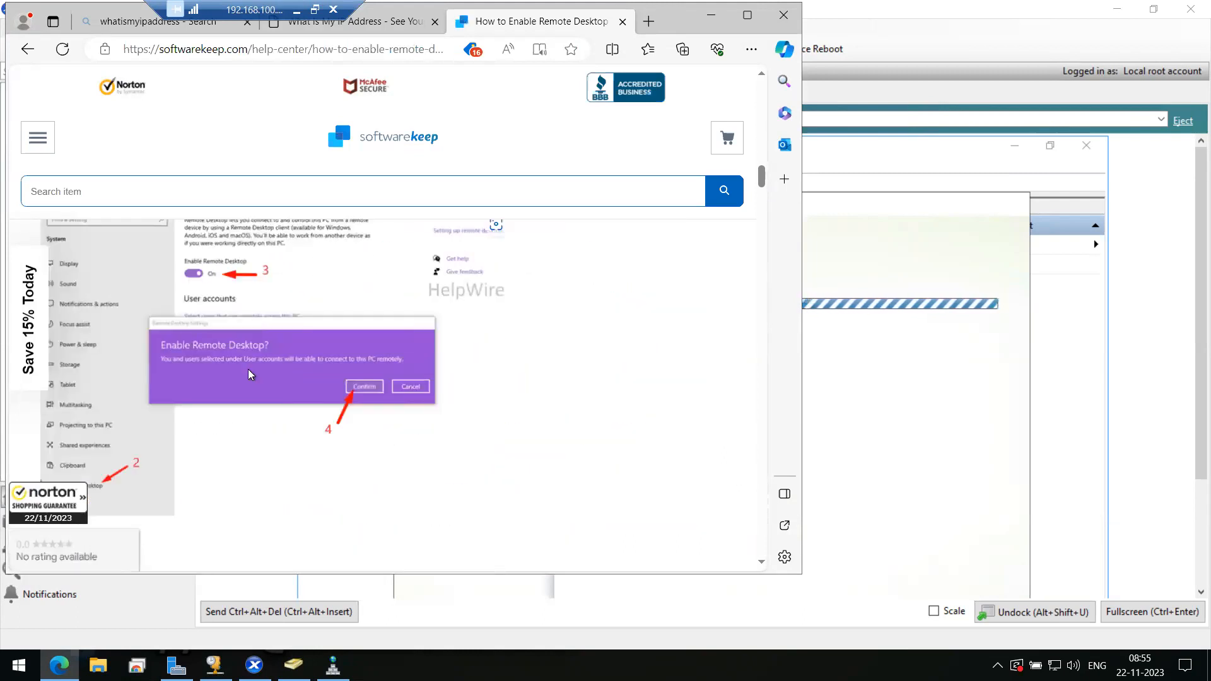
{"action": "scroll", "coordinate": [247, 368], "scroll_direction": "down", "scroll_amount": 5}
{"action": "scroll", "coordinate": [248, 372], "scroll_direction": "down", "scroll_amount": 6}
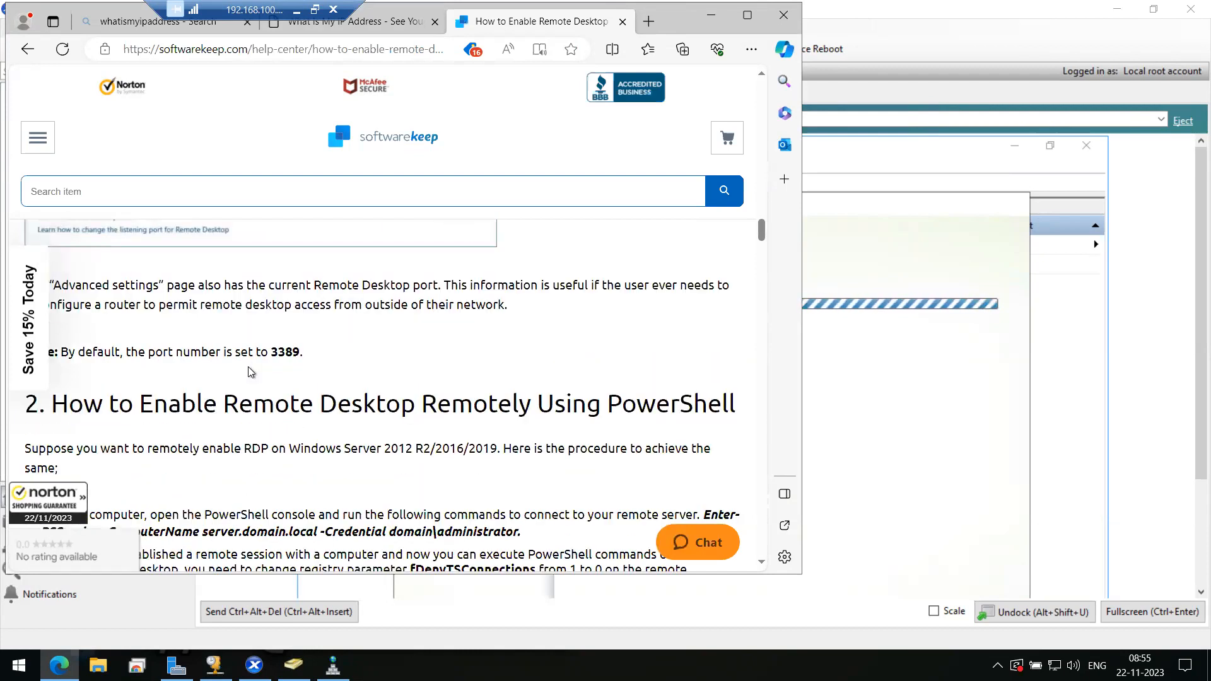
{"action": "scroll", "coordinate": [353, 410], "scroll_direction": "down", "scroll_amount": 6}
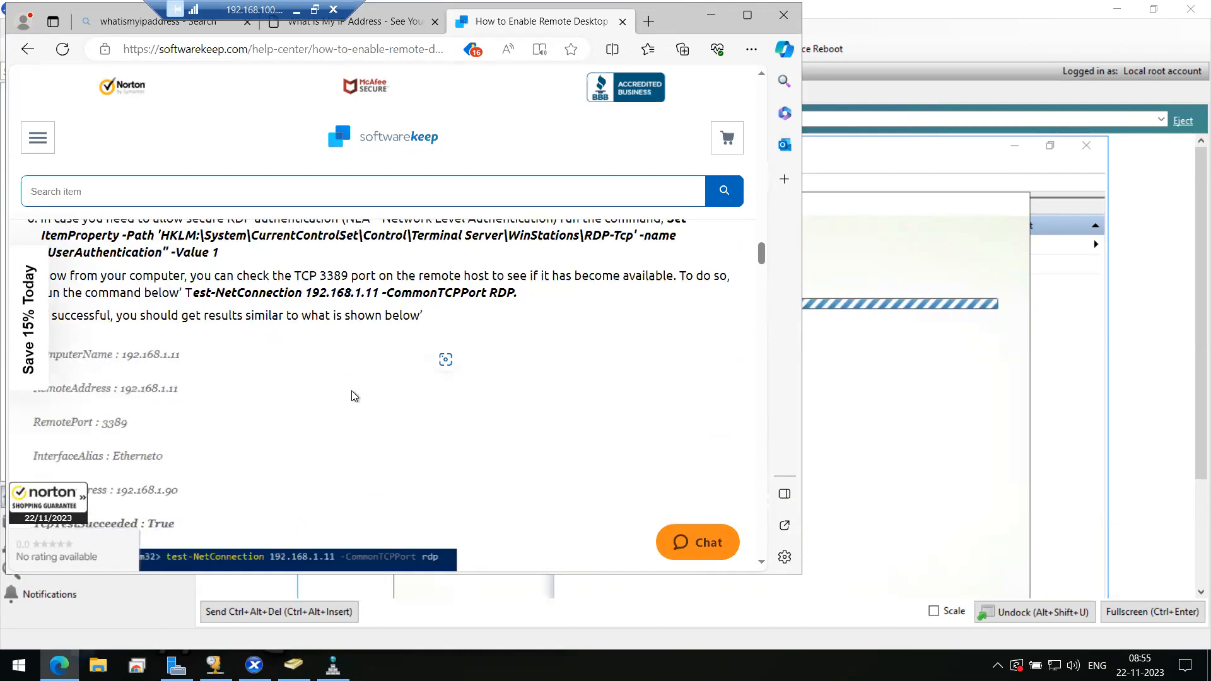
{"action": "scroll", "coordinate": [354, 396], "scroll_direction": "down", "scroll_amount": 5}
{"action": "scroll", "coordinate": [354, 395], "scroll_direction": "down", "scroll_amount": 1}
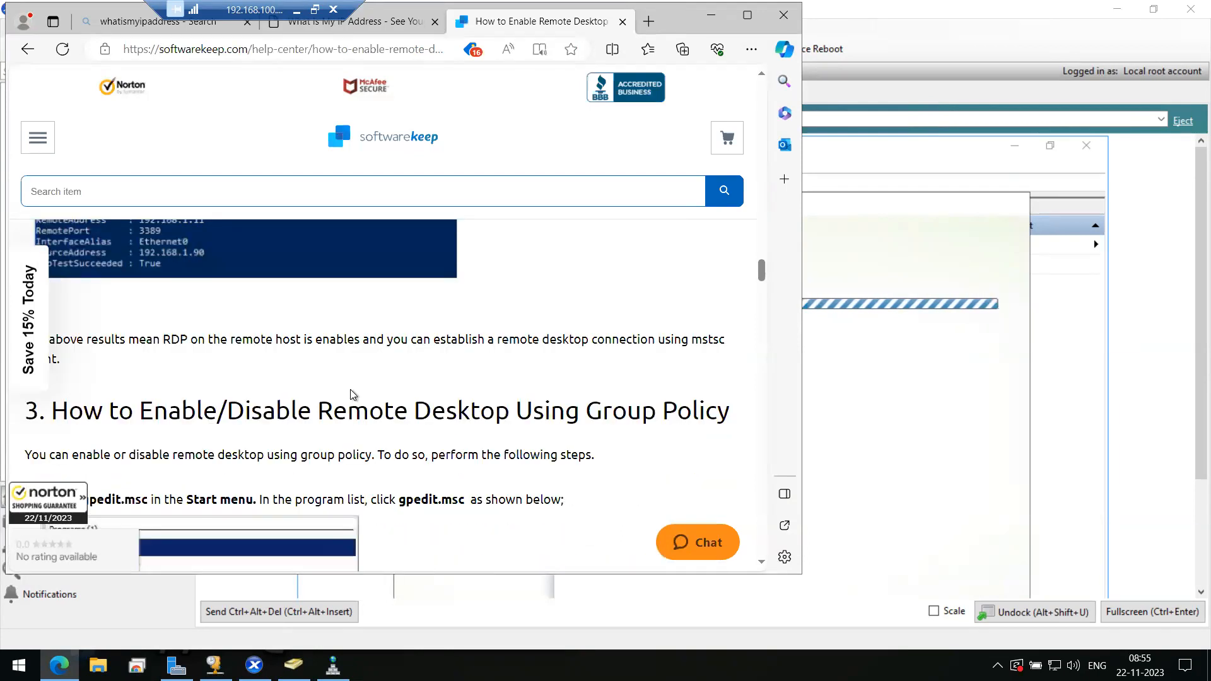
{"action": "scroll", "coordinate": [353, 396], "scroll_direction": "down", "scroll_amount": 1}
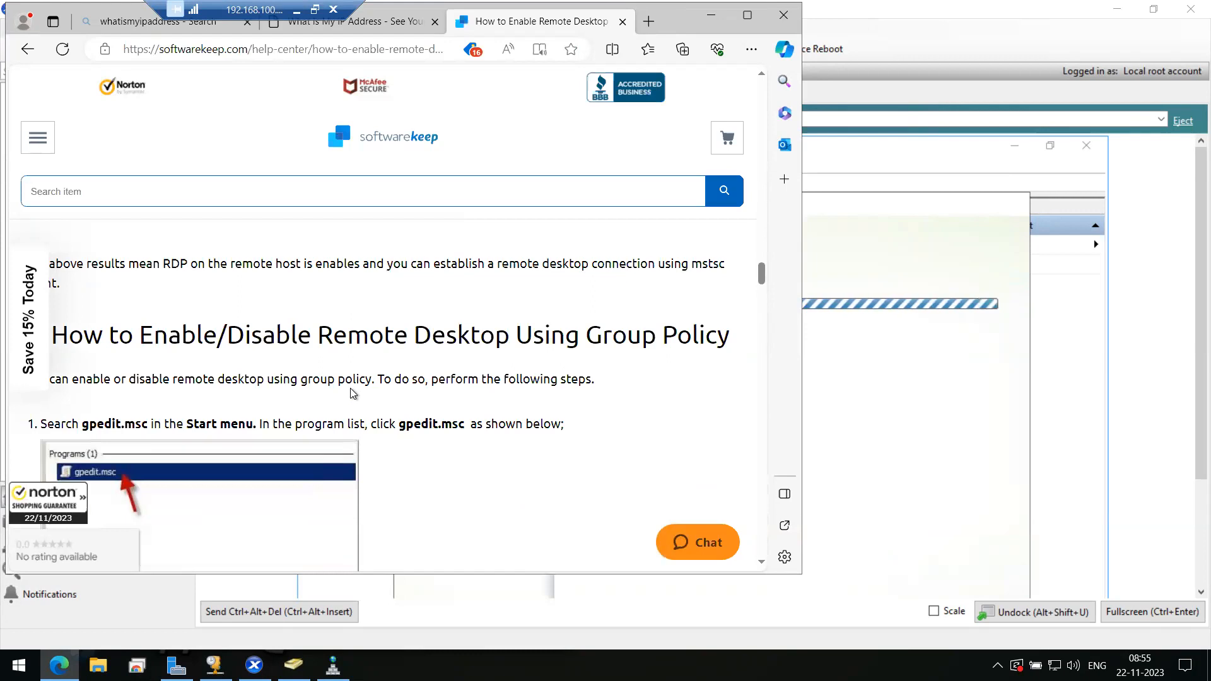
{"action": "scroll", "coordinate": [353, 391], "scroll_direction": "down", "scroll_amount": 4}
{"action": "scroll", "coordinate": [350, 386], "scroll_direction": "down", "scroll_amount": 3}
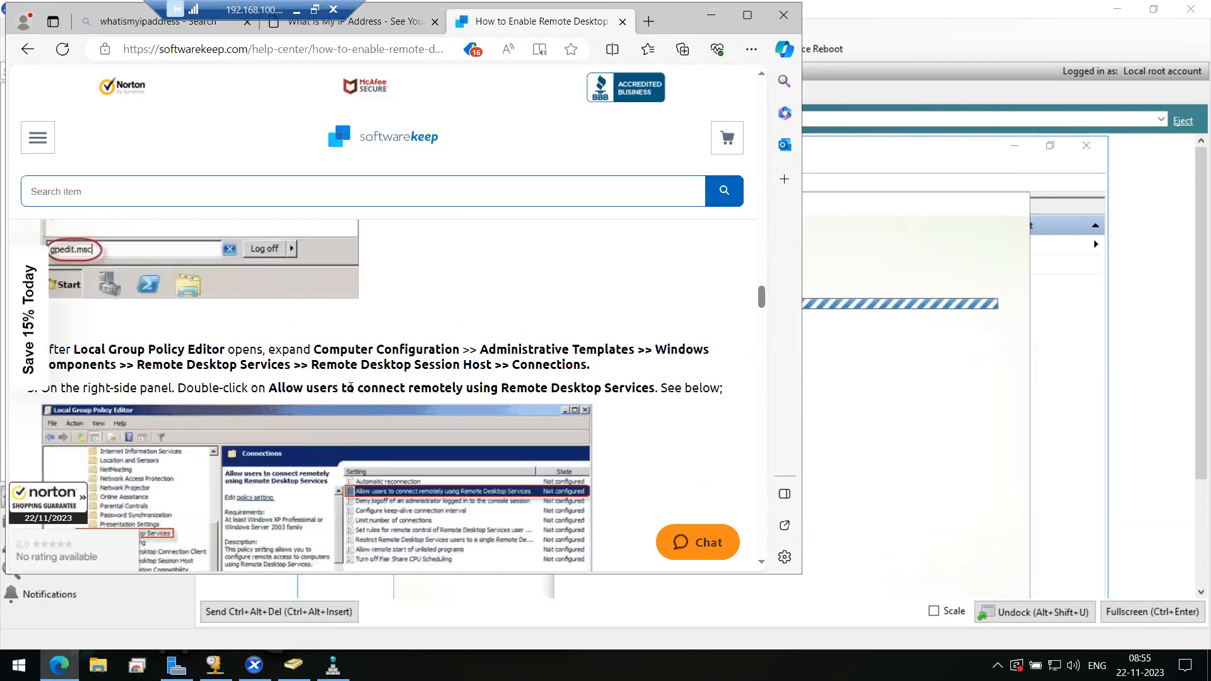
{"action": "scroll", "coordinate": [350, 387], "scroll_direction": "down", "scroll_amount": 2}
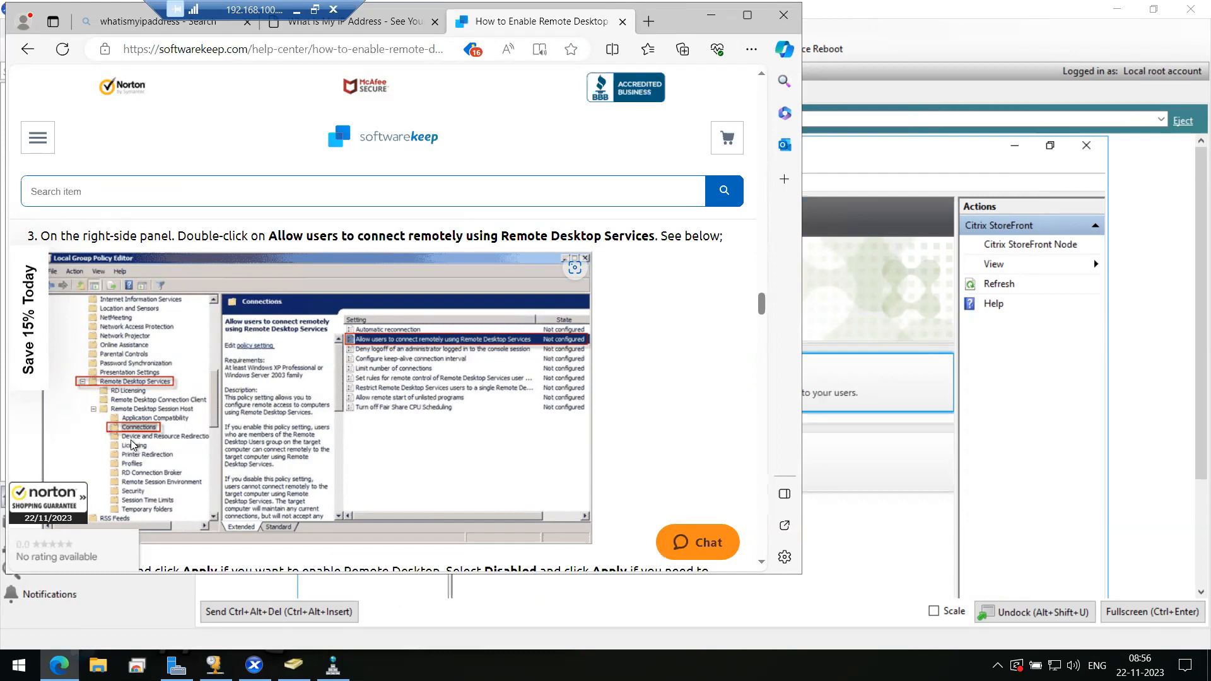
- Minimize Edge, bring back the StoreFront window in the XenCenter console, then switch to Server Manager
{"action": "left_click", "coordinate": [711, 15]}
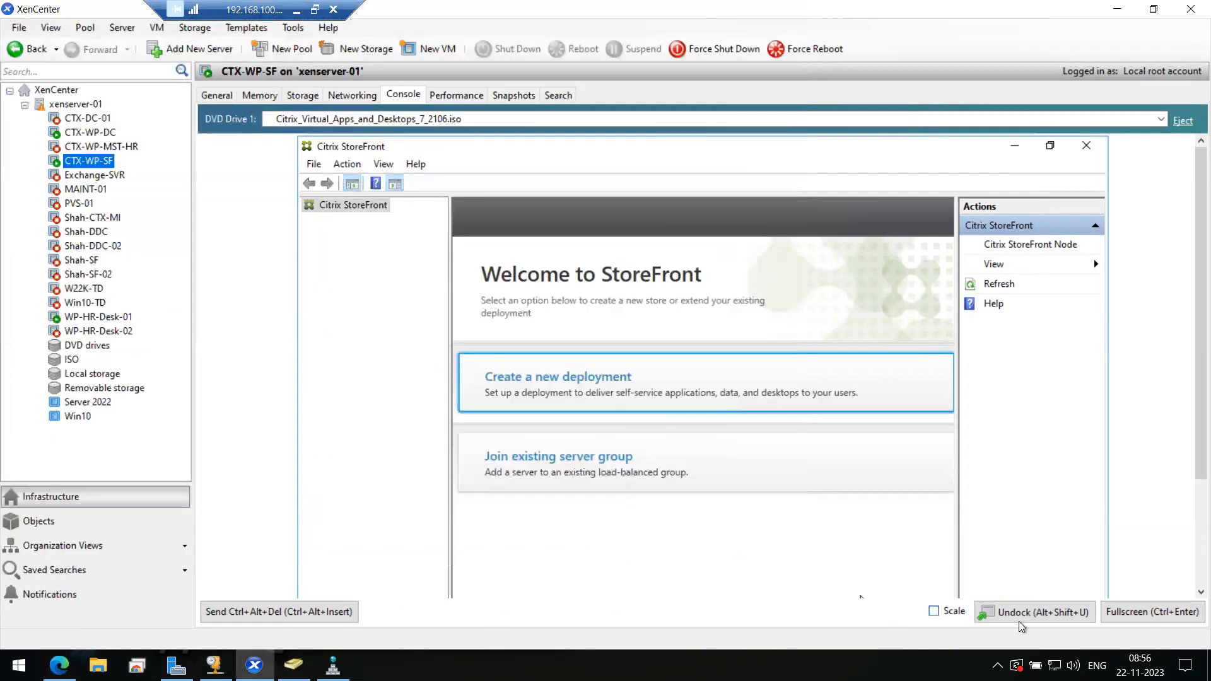
{"action": "left_click", "coordinate": [1119, 612]}
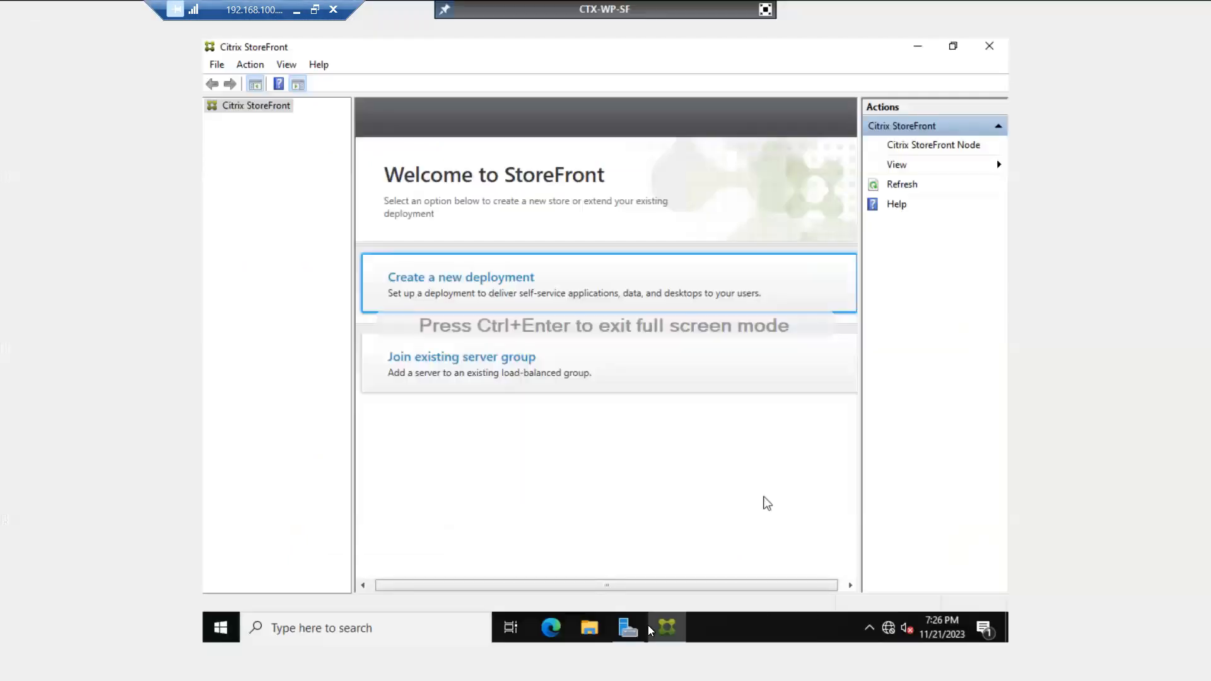
{"action": "left_click", "coordinate": [650, 629]}
{"action": "left_click", "coordinate": [665, 626]}
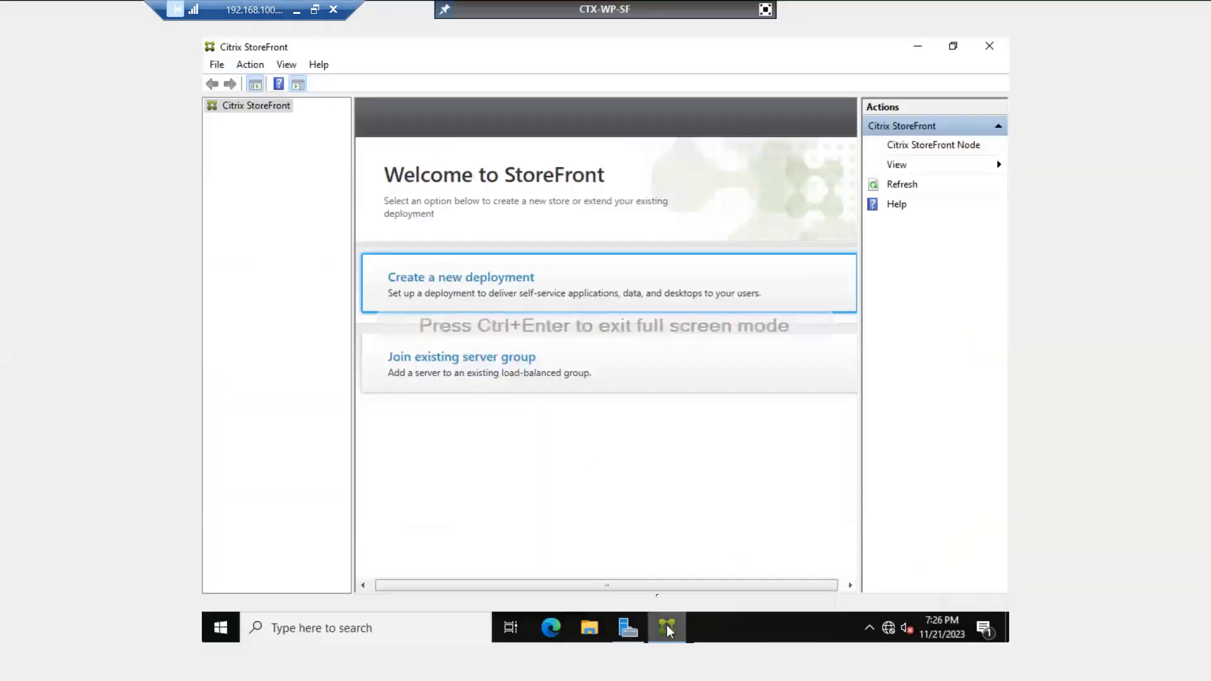
{"action": "left_click", "coordinate": [767, 8]}
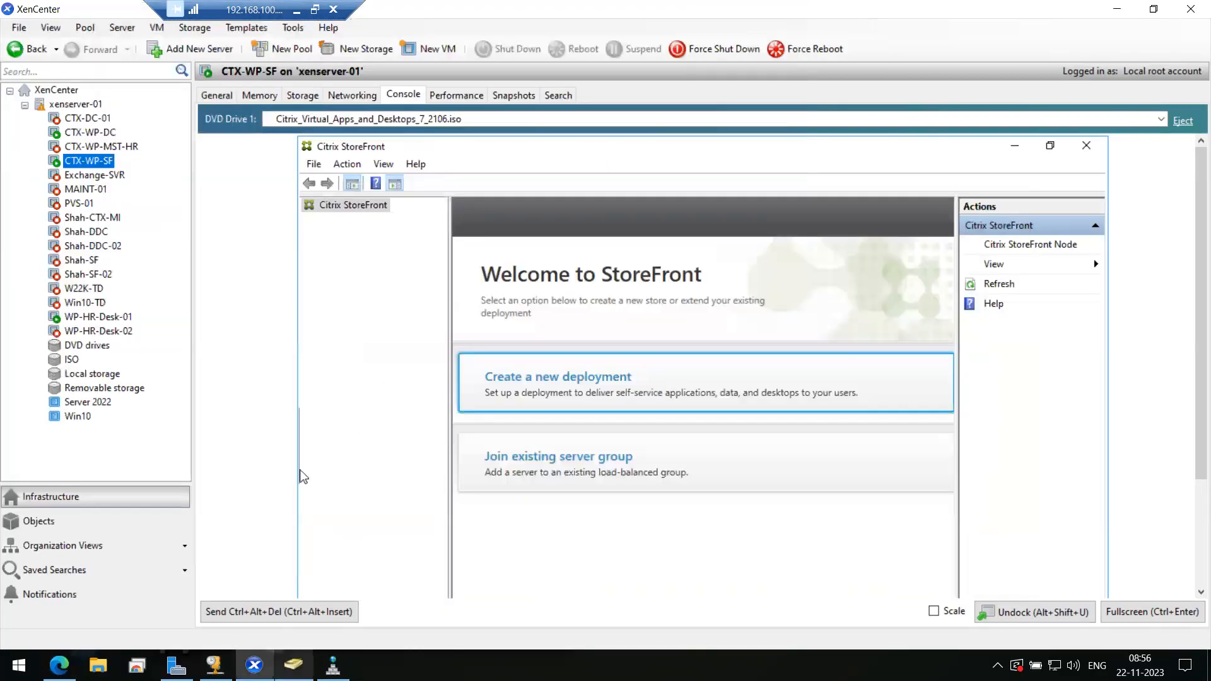
{"action": "left_click", "coordinate": [177, 666]}
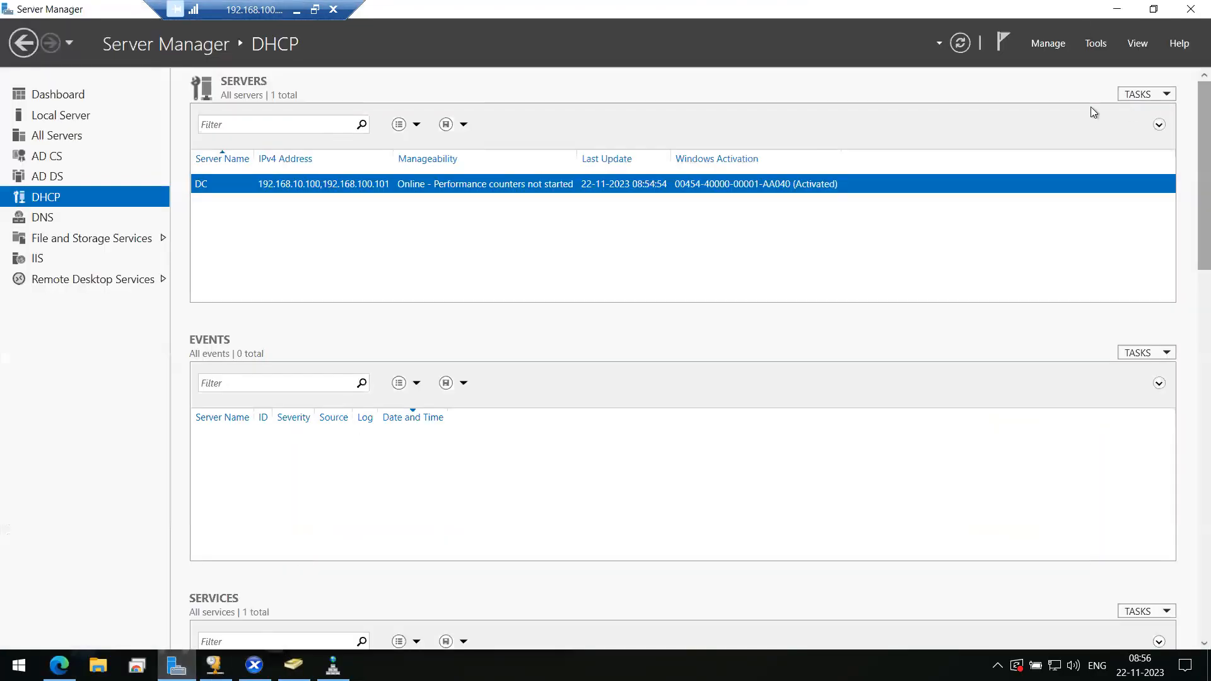
- Launch Group Policy Management from Server Manager Tools and create a new GPO named 'Allow RDP'
{"action": "left_click", "coordinate": [1096, 45]}
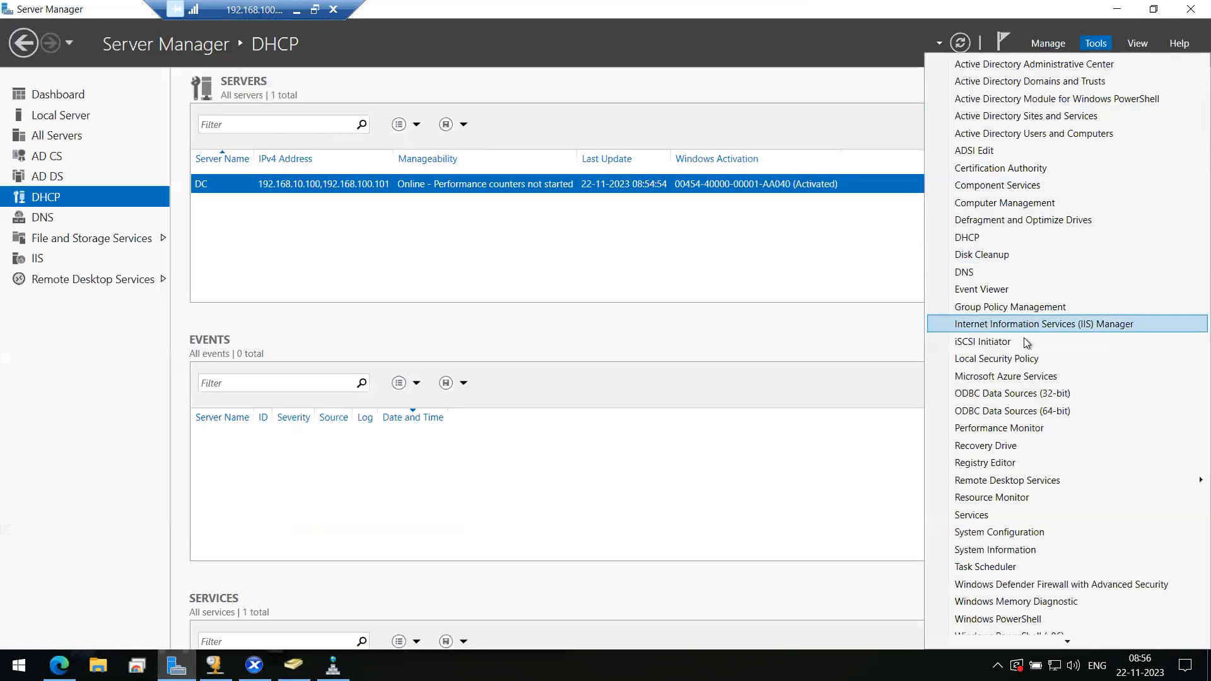
{"action": "left_click", "coordinate": [1023, 308]}
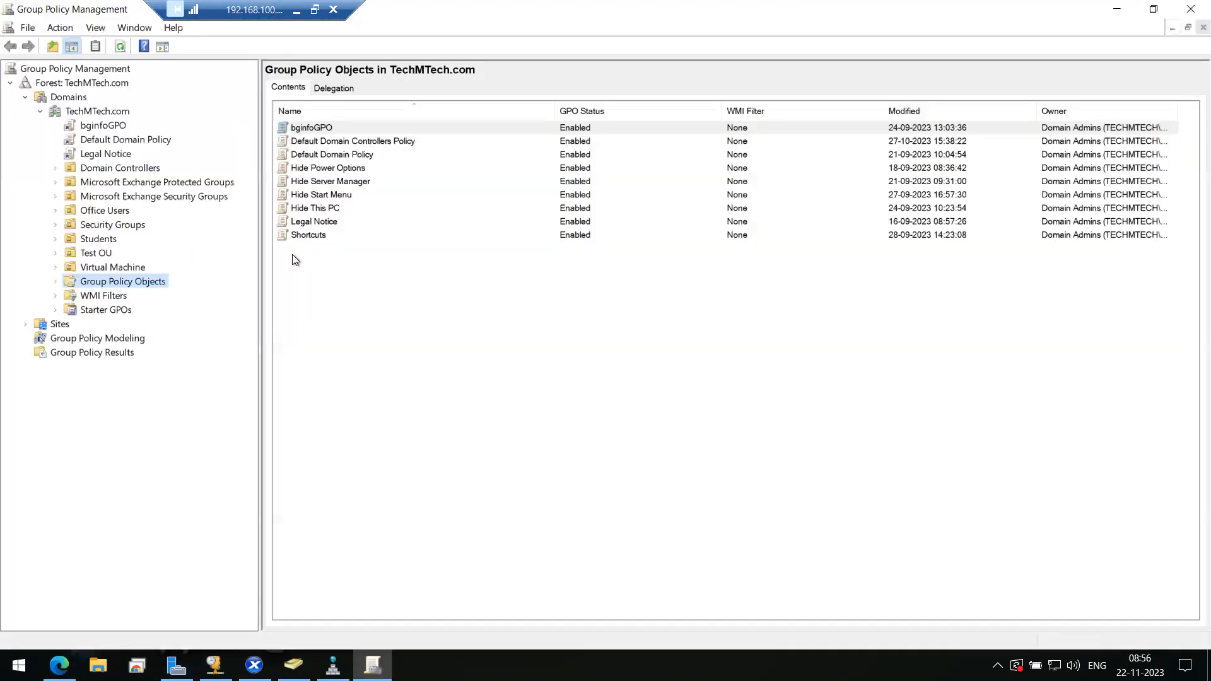
{"action": "left_click", "coordinate": [354, 346]}
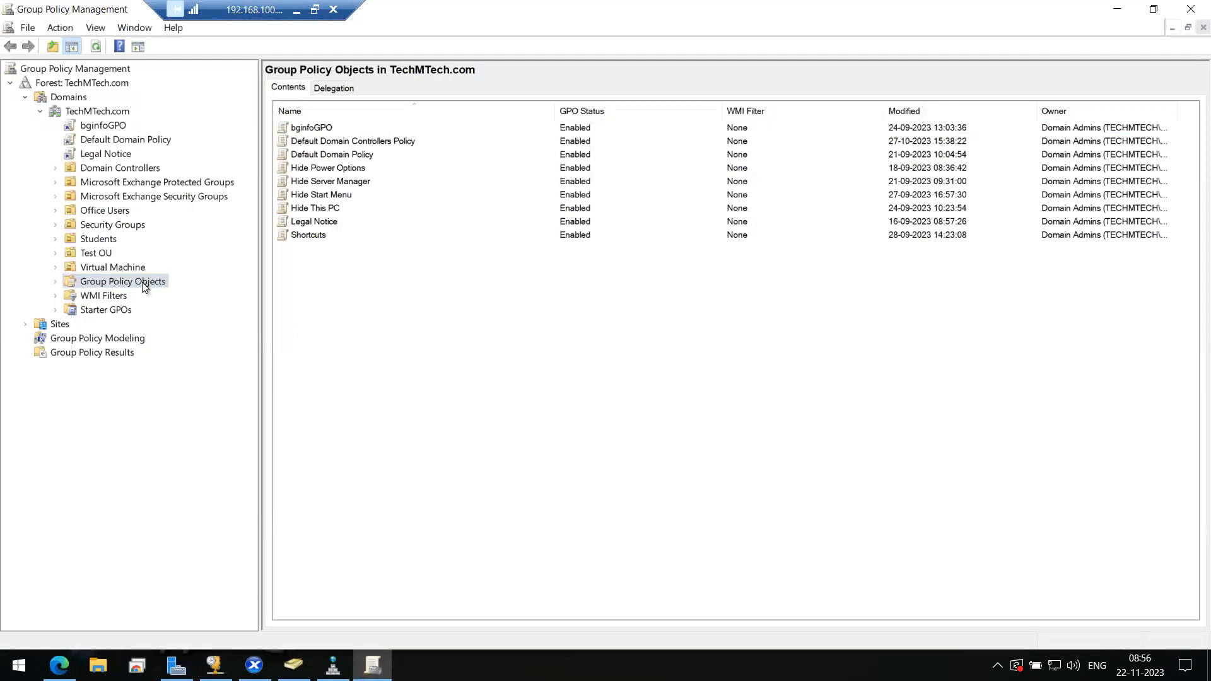
{"action": "right_click", "coordinate": [400, 308]}
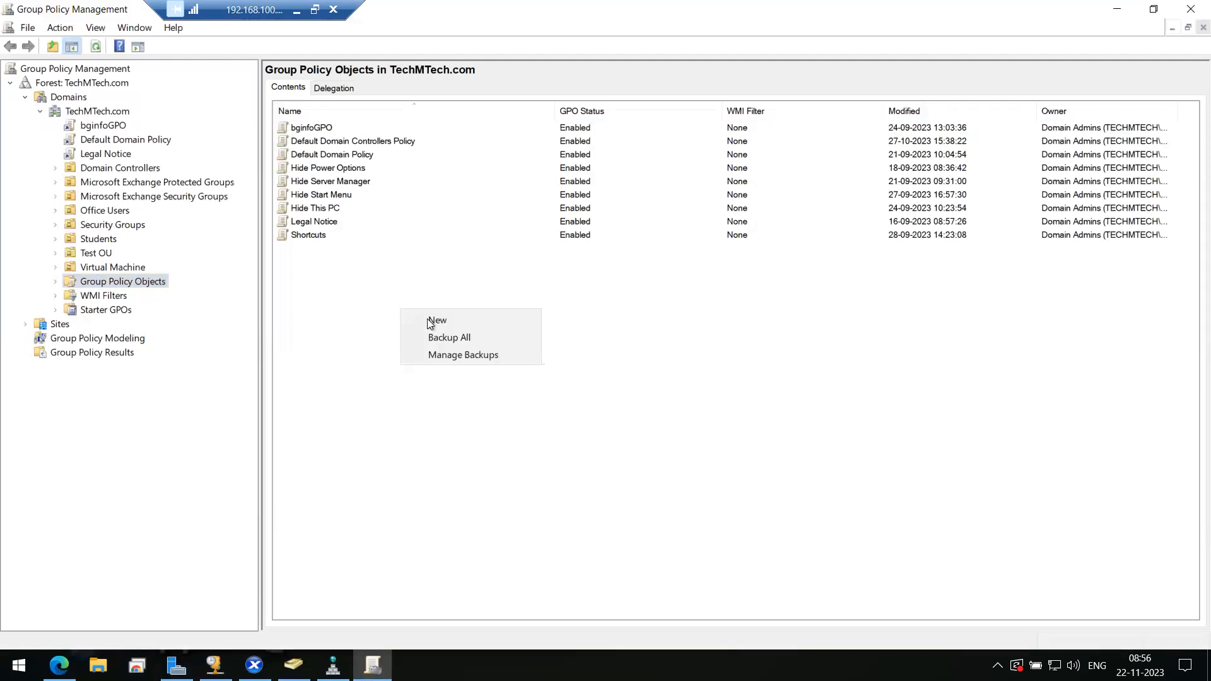
{"action": "left_click", "coordinate": [430, 320]}
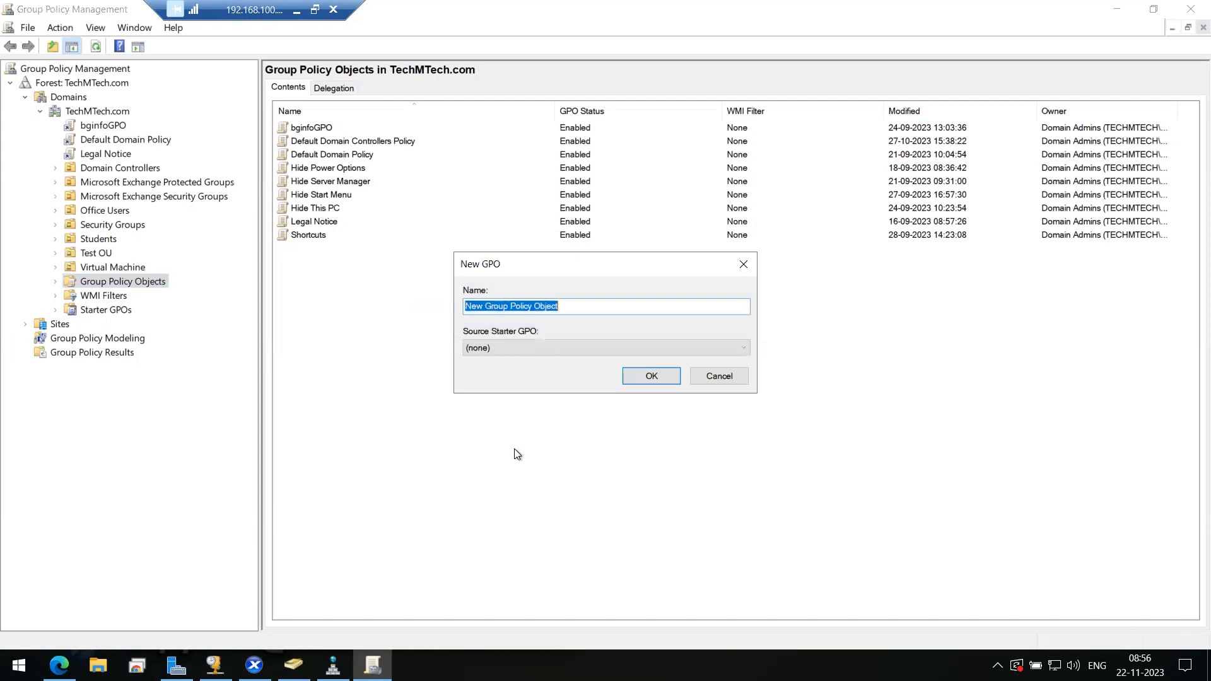
{"action": "type", "text": "Allow RDP"}
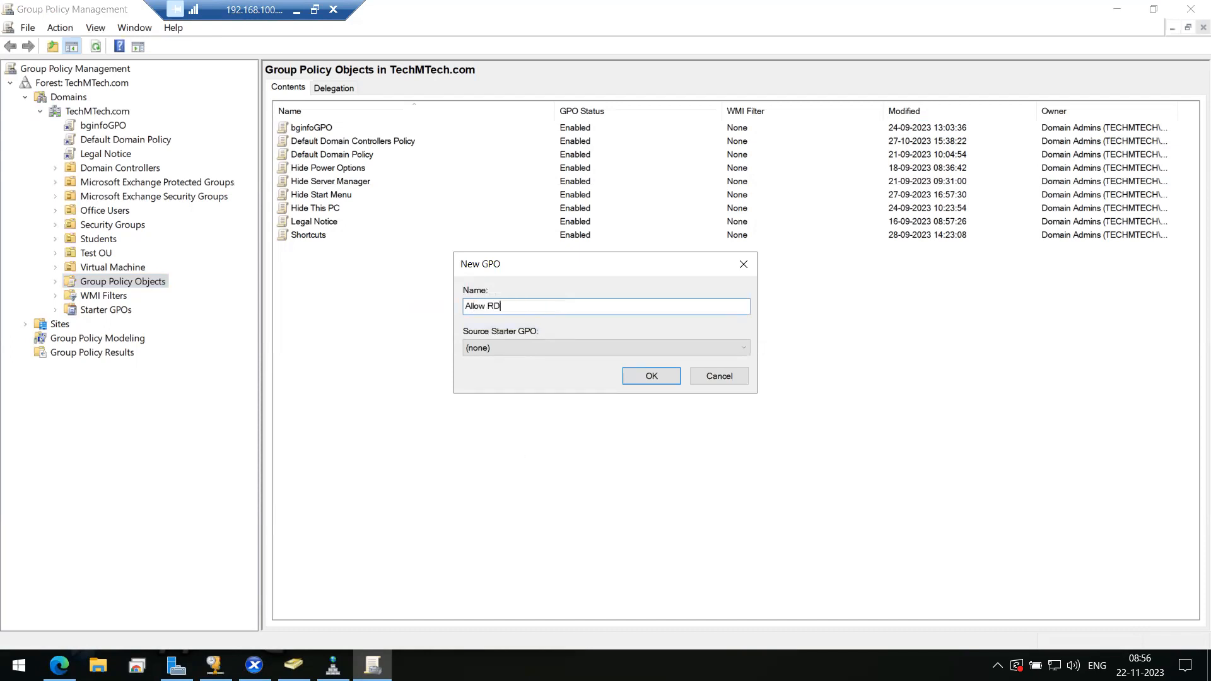
{"action": "left_click", "coordinate": [638, 380]}
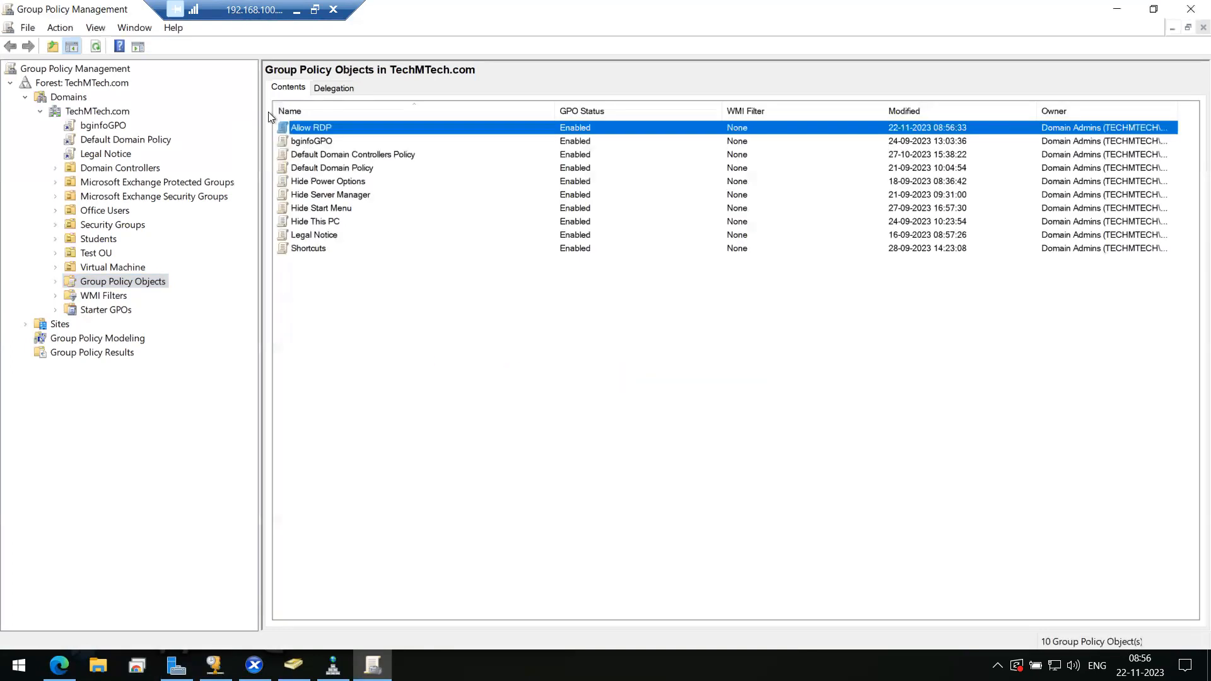
- Edit the Allow RDP GPO in a maximized Group Policy Management Editor
{"action": "right_click", "coordinate": [349, 128]}
{"action": "left_click", "coordinate": [371, 130]}
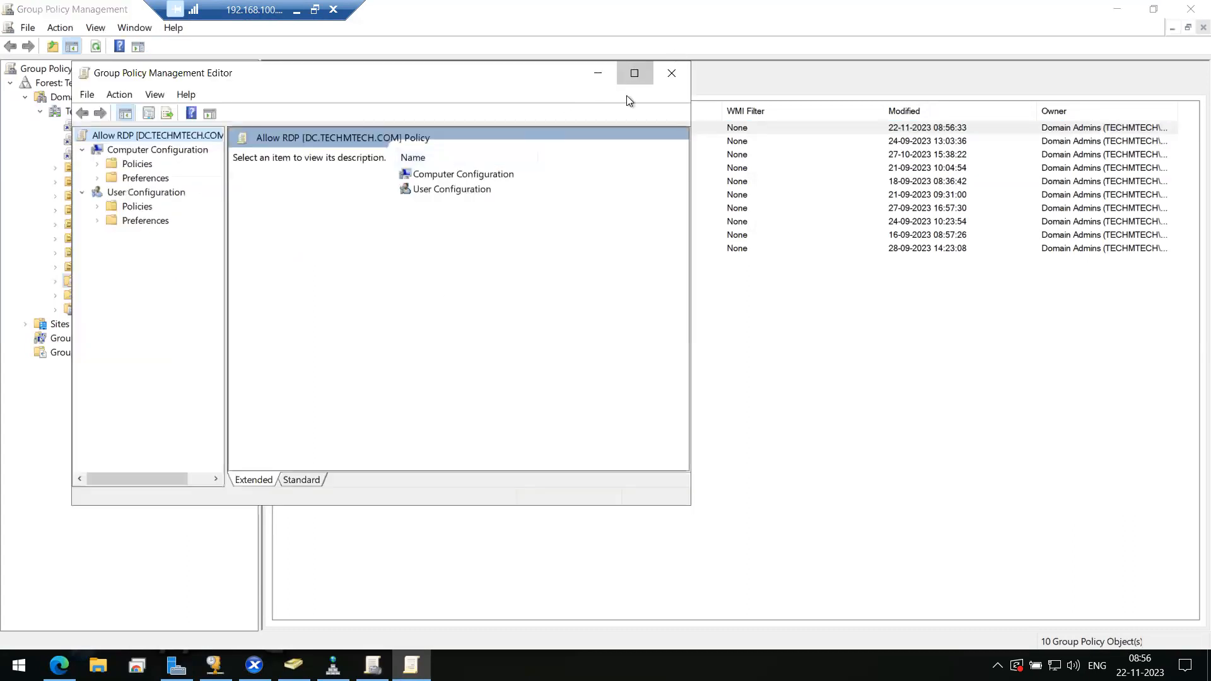
{"action": "left_click", "coordinate": [634, 74]}
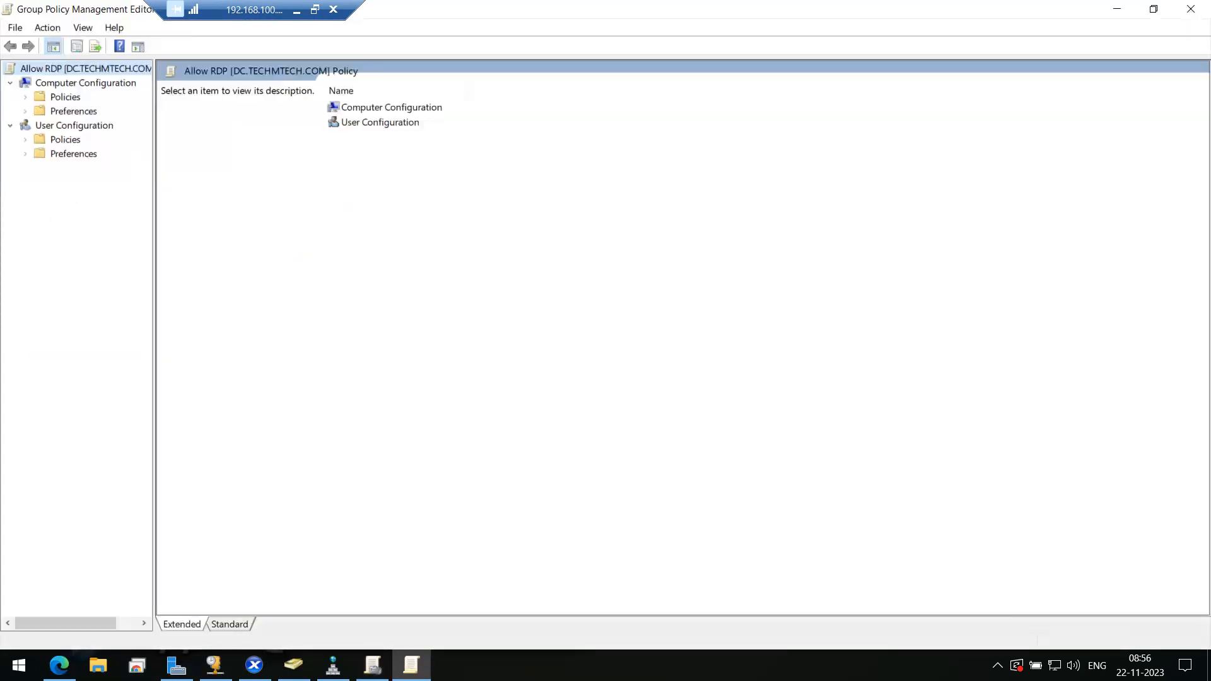
- Check the guide, then expand Computer Configuration's Policies and Administrative Templates folders
{"action": "left_click", "coordinate": [59, 665]}
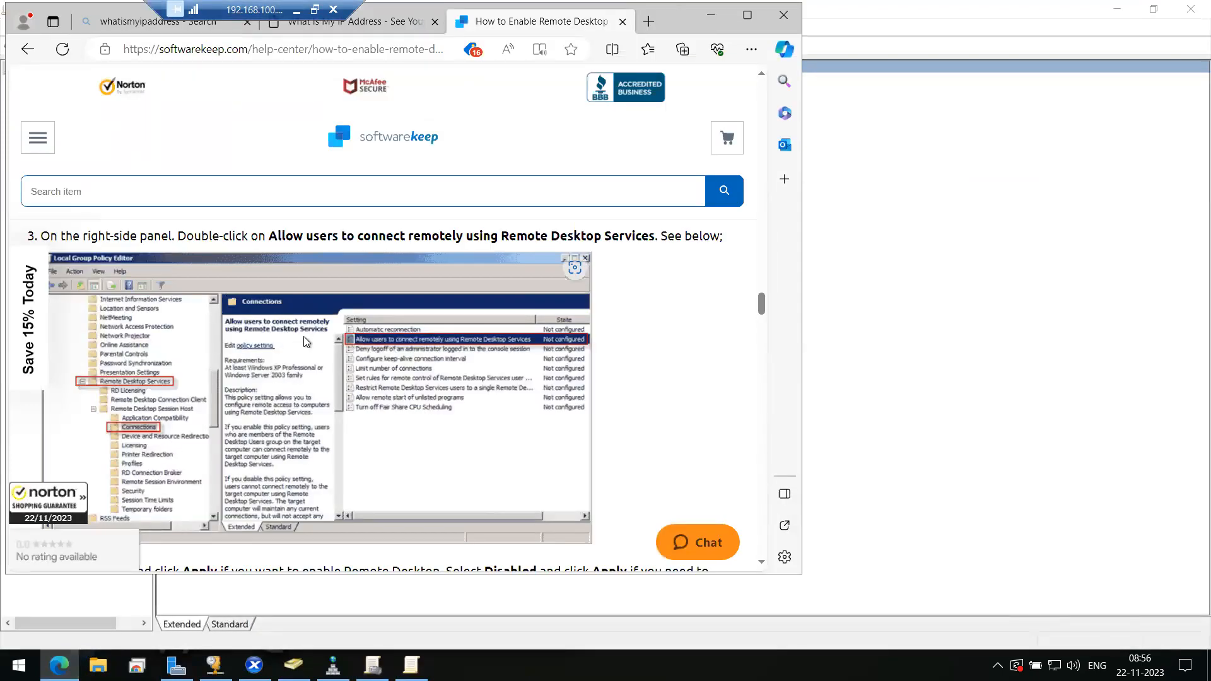
{"action": "scroll", "coordinate": [304, 341], "scroll_direction": "down", "scroll_amount": 2}
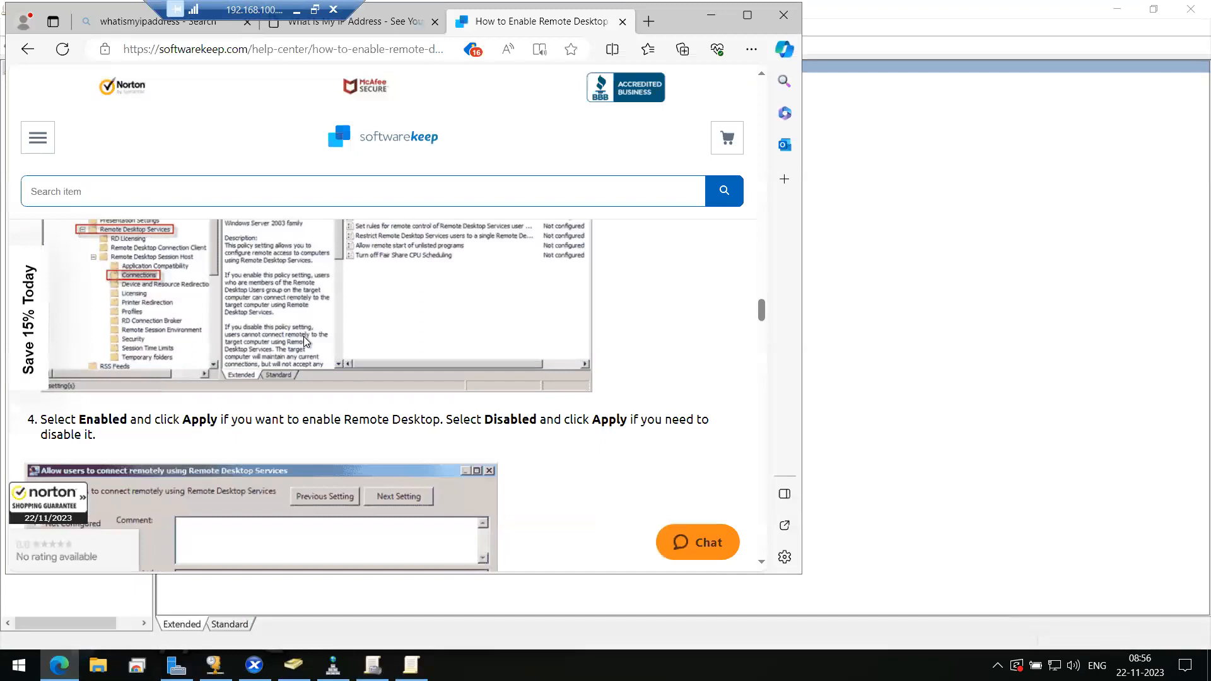
{"action": "scroll", "coordinate": [304, 342], "scroll_direction": "up", "scroll_amount": 5}
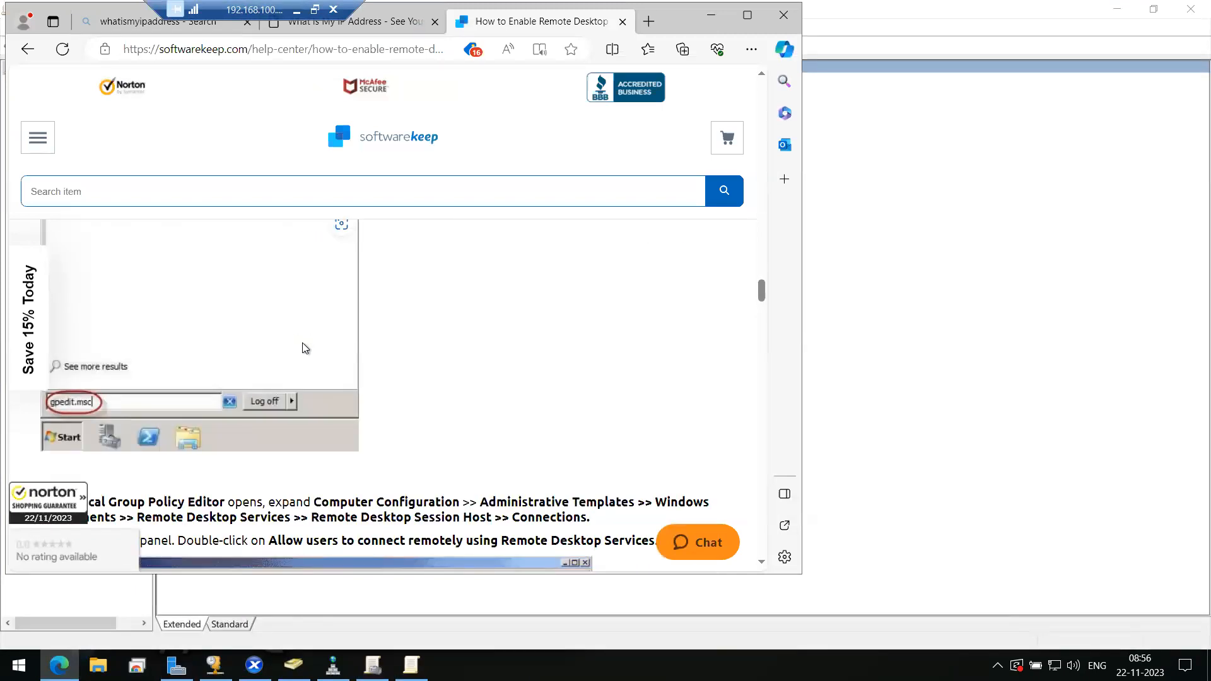
{"action": "scroll", "coordinate": [324, 353], "scroll_direction": "down", "scroll_amount": 3}
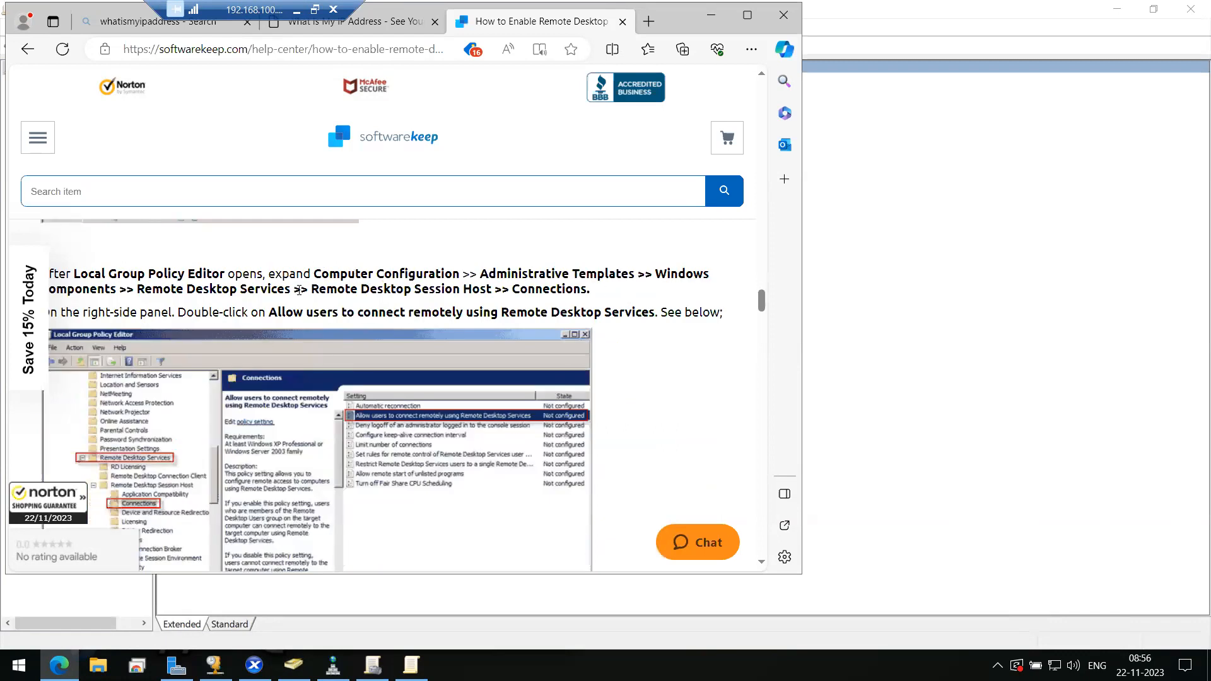
{"action": "left_click", "coordinate": [411, 665]}
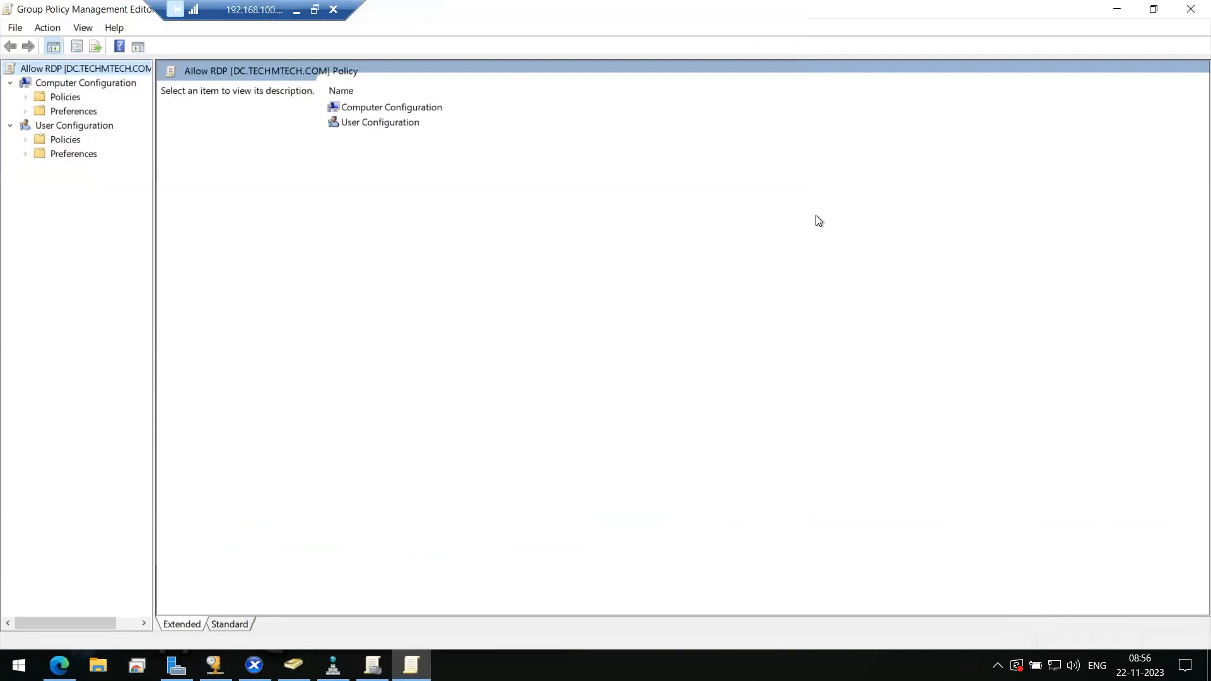
{"action": "double_click", "coordinate": [66, 99]}
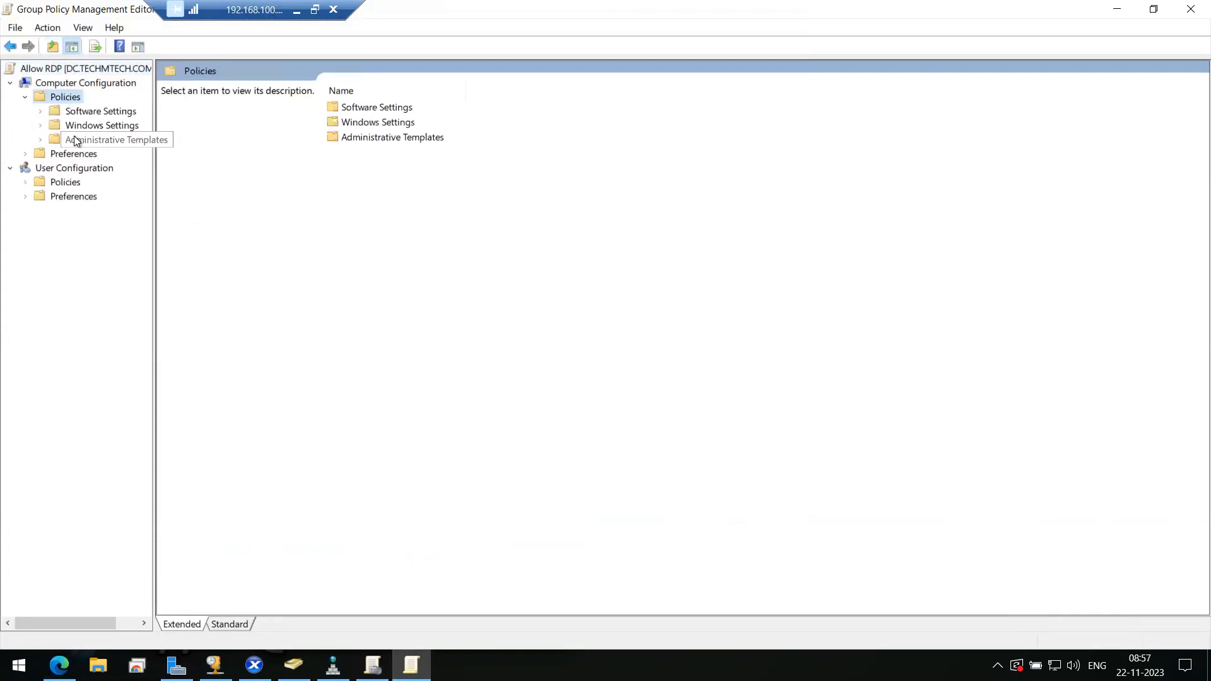
{"action": "double_click", "coordinate": [74, 135]}
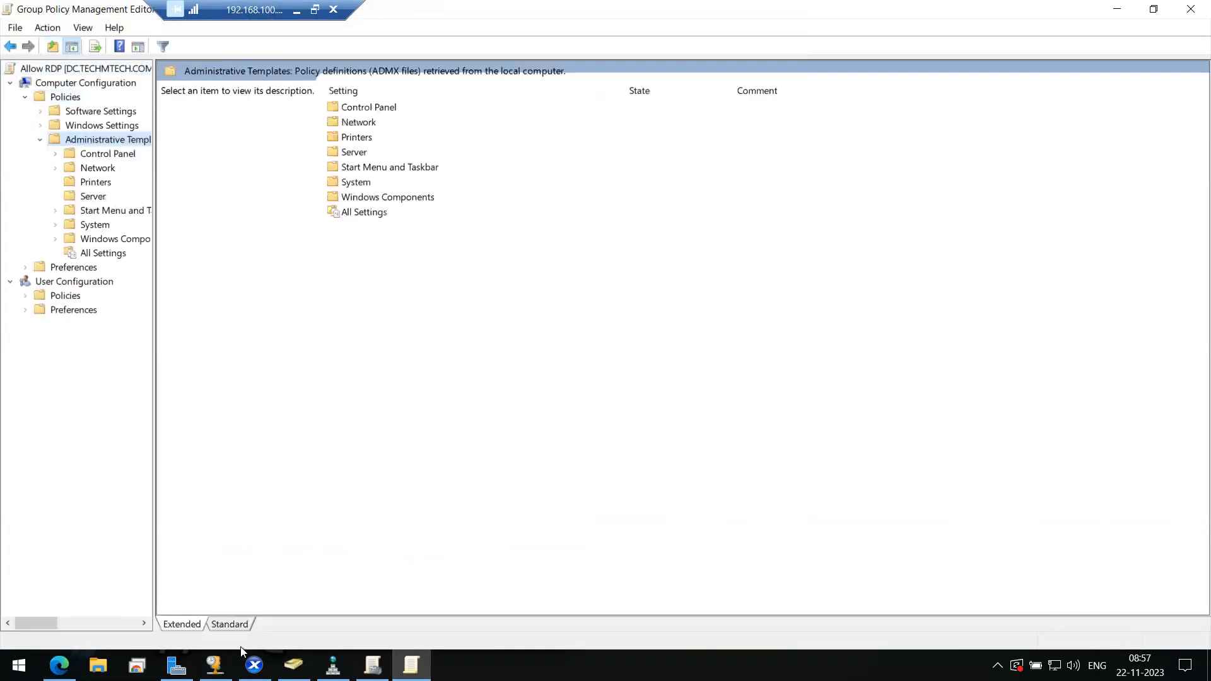
- Expand Windows Components and Remote Desktop Services, widening the folder tree so names are readable
{"action": "left_click", "coordinate": [59, 665]}
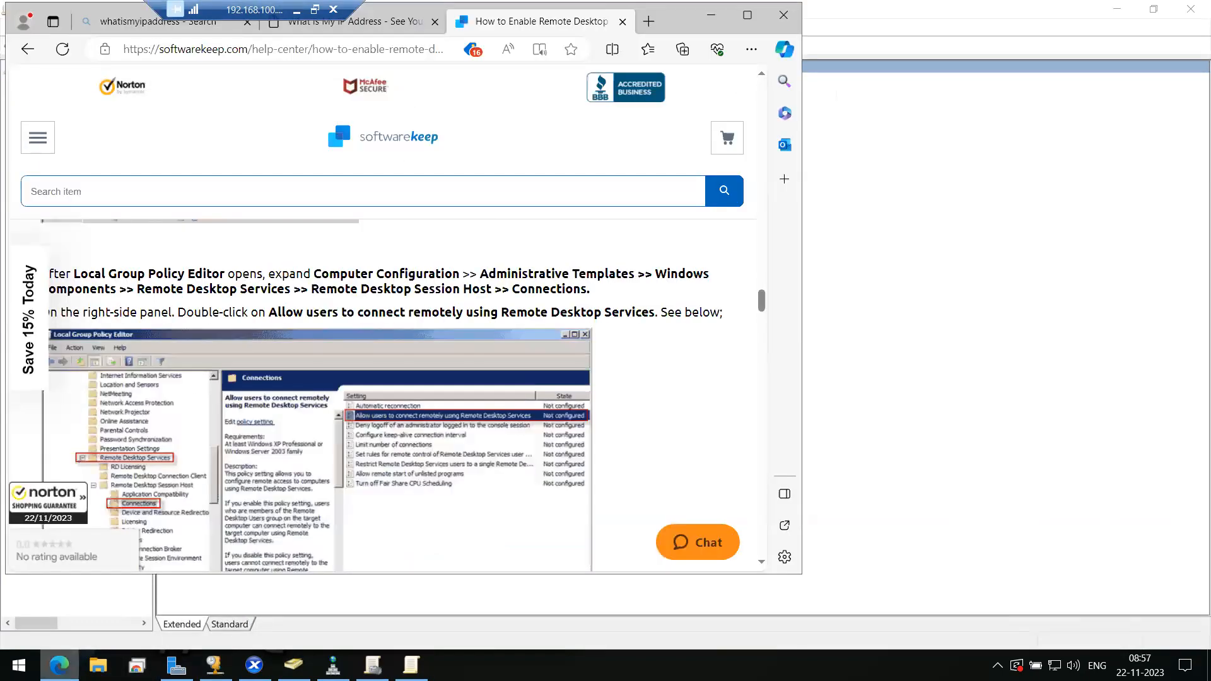
{"action": "left_click", "coordinate": [59, 665]}
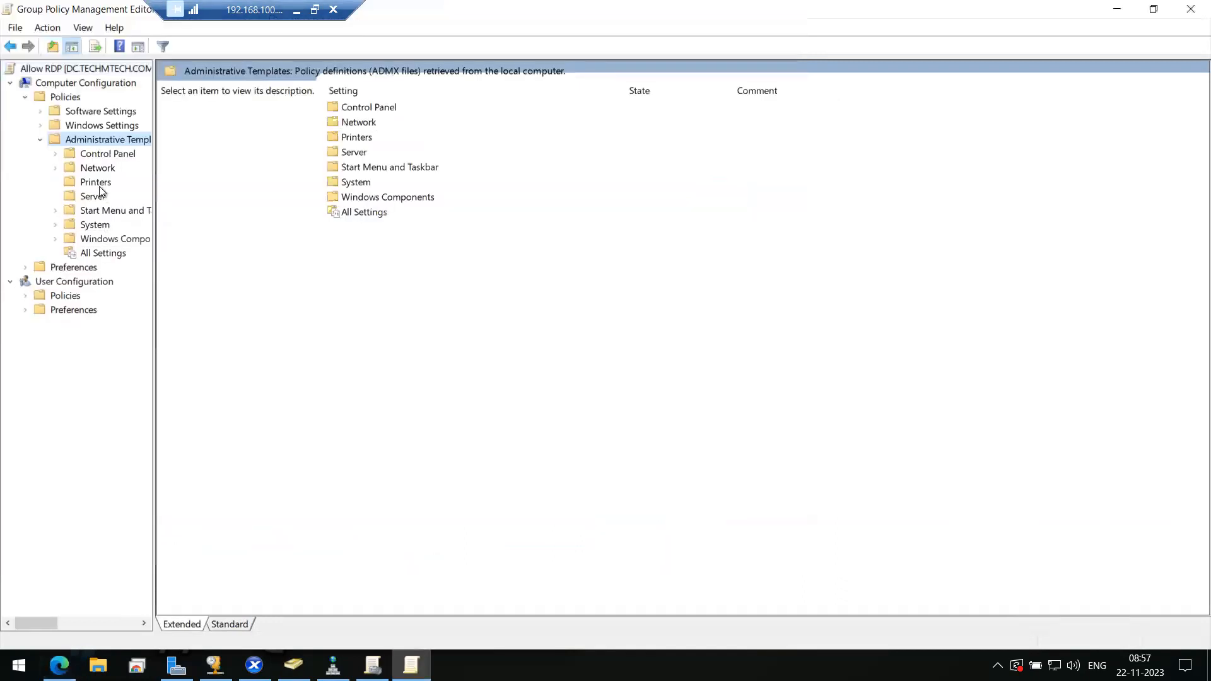
{"action": "double_click", "coordinate": [104, 239]}
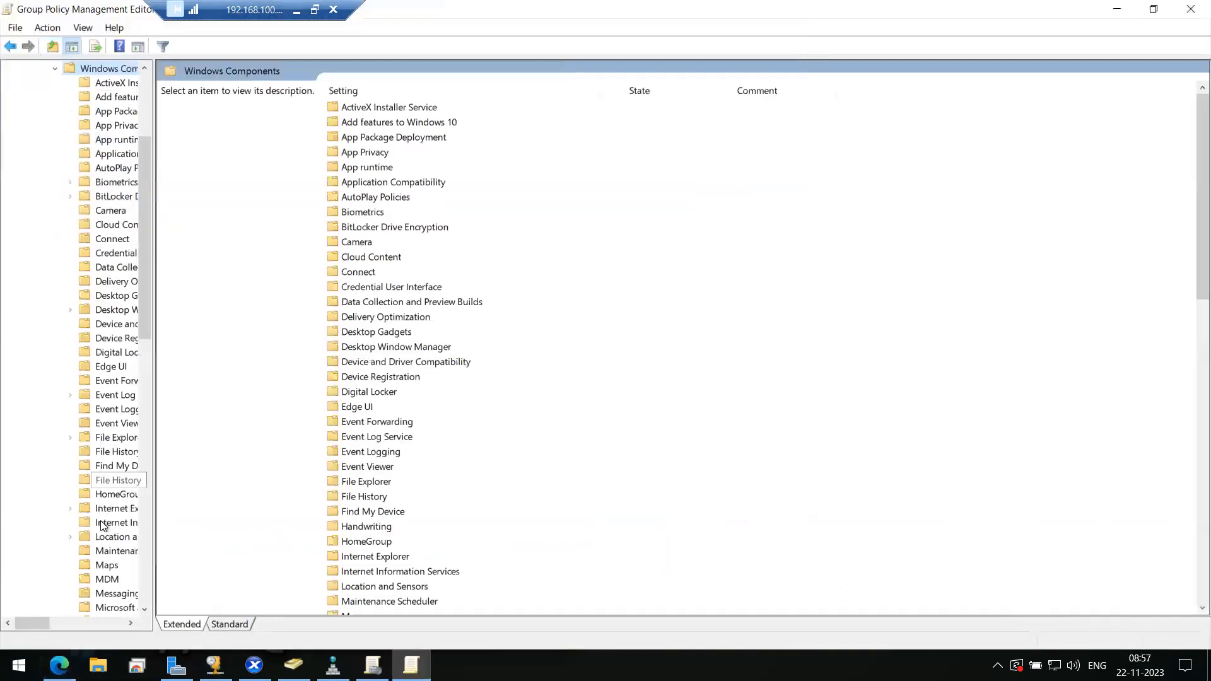
{"action": "left_click_drag", "start_coordinate": [154, 489], "coordinate": [285, 510]}
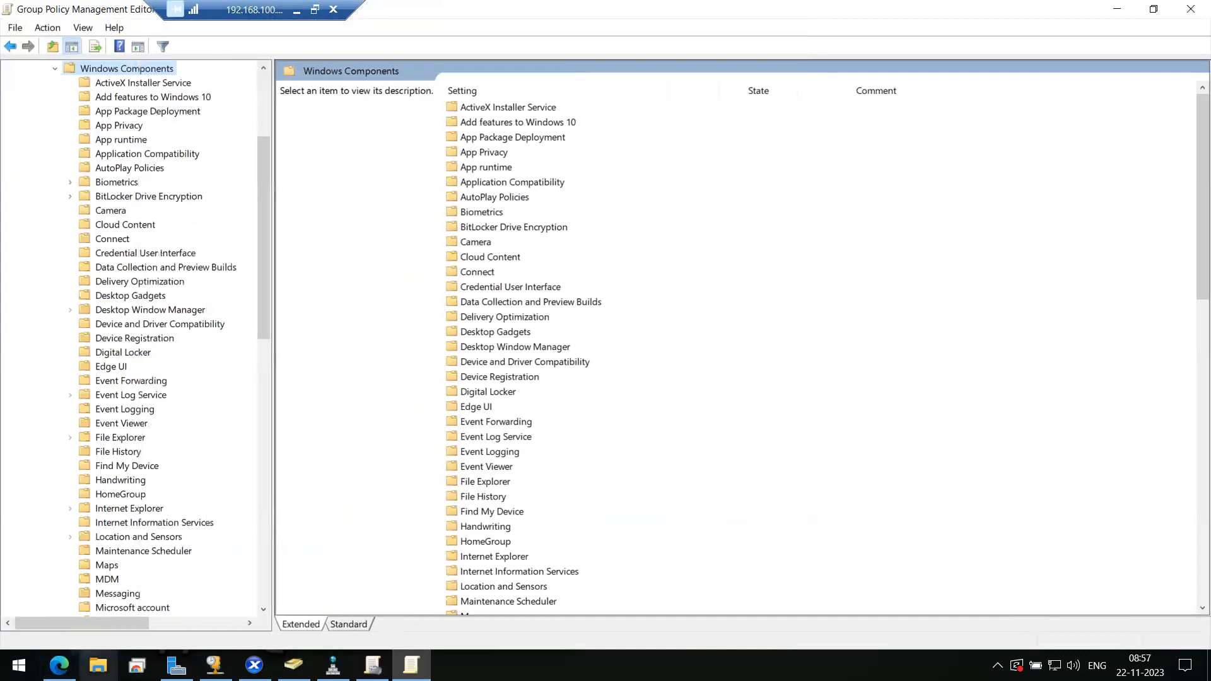
{"action": "left_click", "coordinate": [59, 664]}
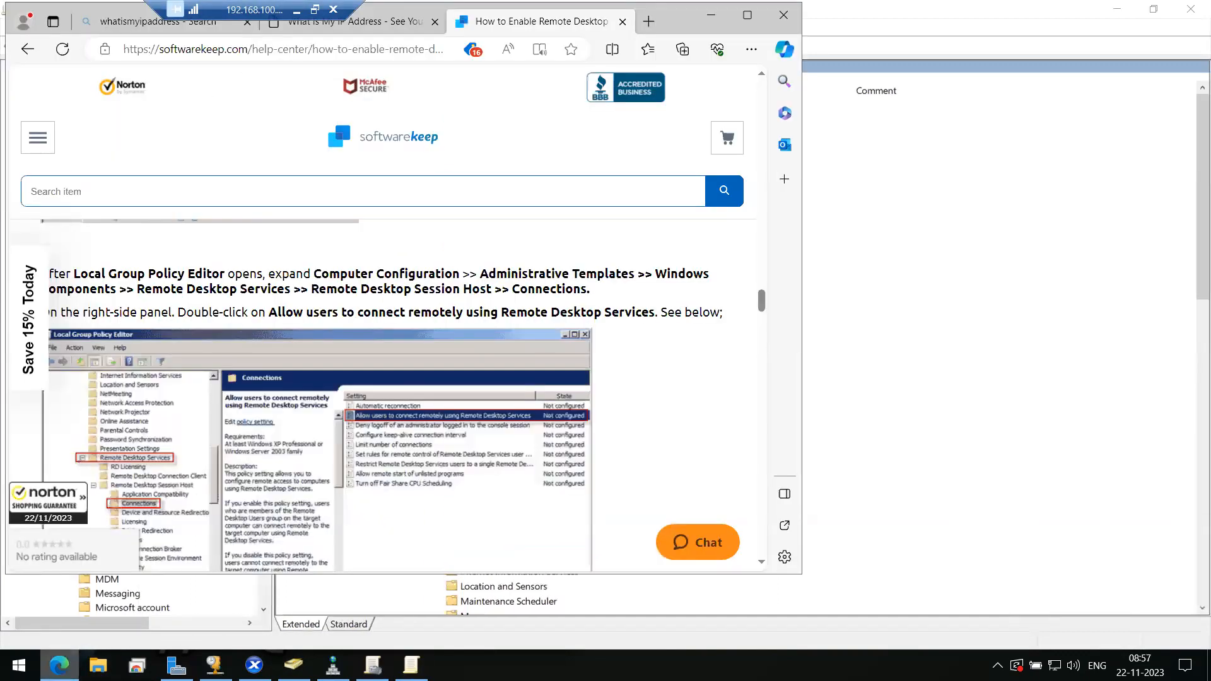
{"action": "left_click", "coordinate": [60, 665]}
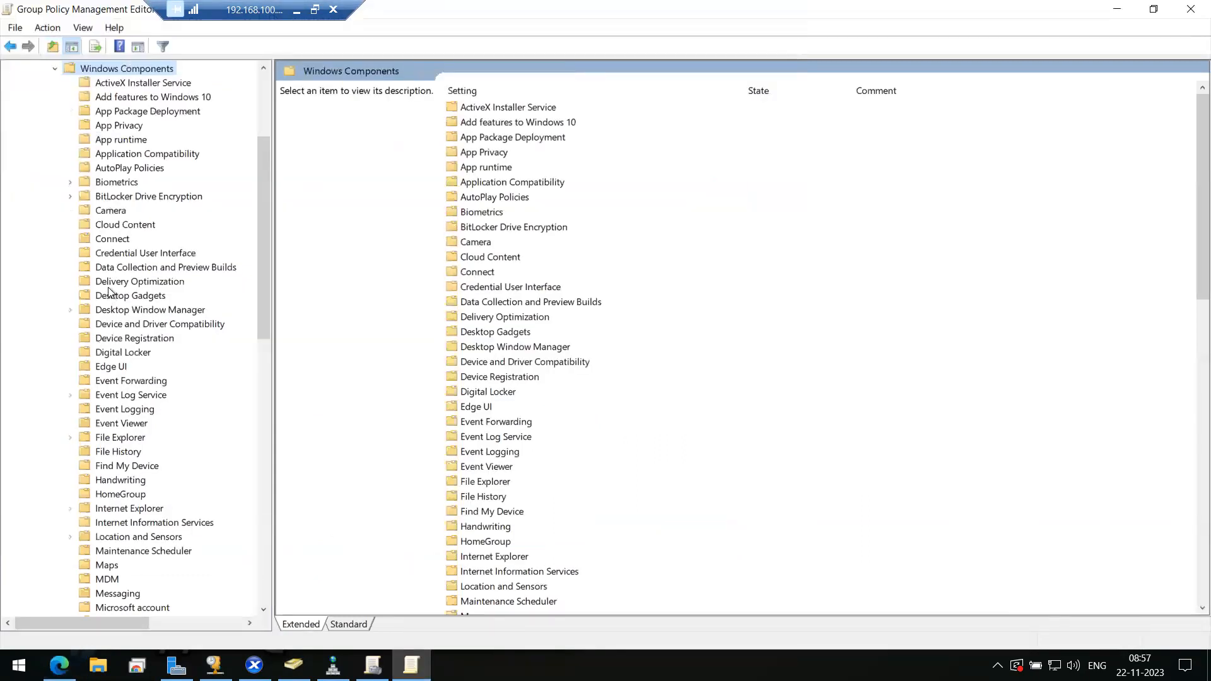
{"action": "scroll", "coordinate": [130, 422], "scroll_direction": "down", "scroll_amount": 8}
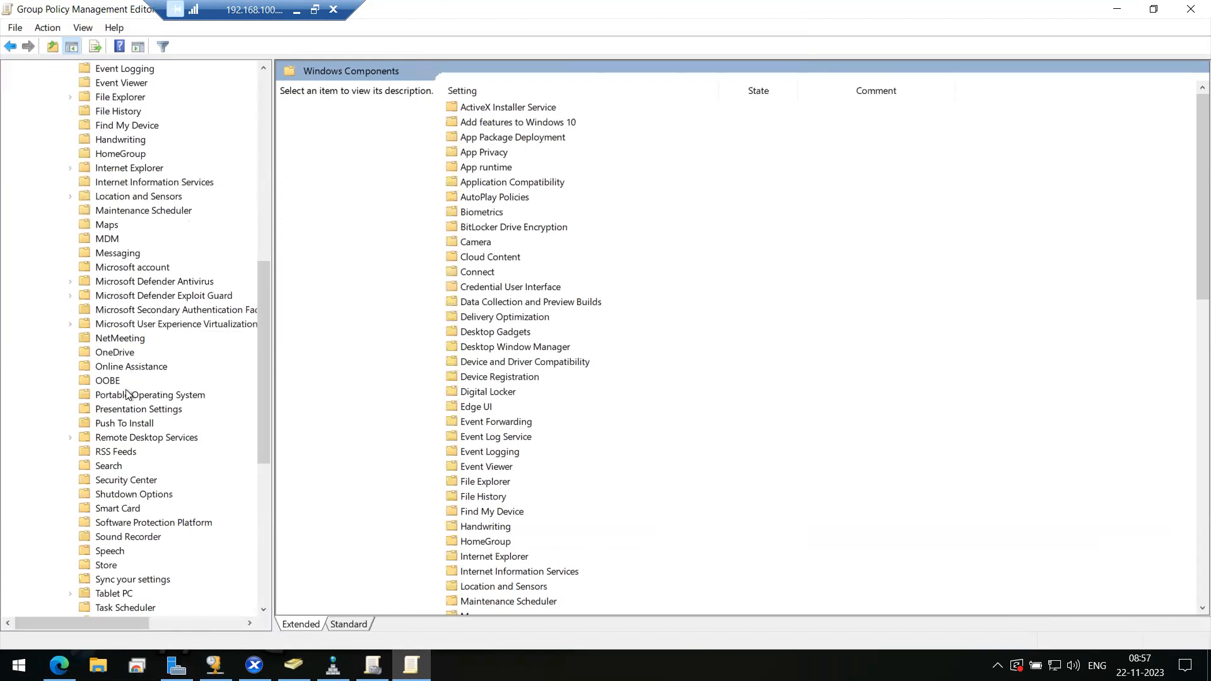
{"action": "double_click", "coordinate": [127, 437]}
- Go to Remote Desktop Session Host > Connections and open 'Allow users to connect remotely by using Remote Desktop Services'
{"action": "left_click", "coordinate": [59, 665]}
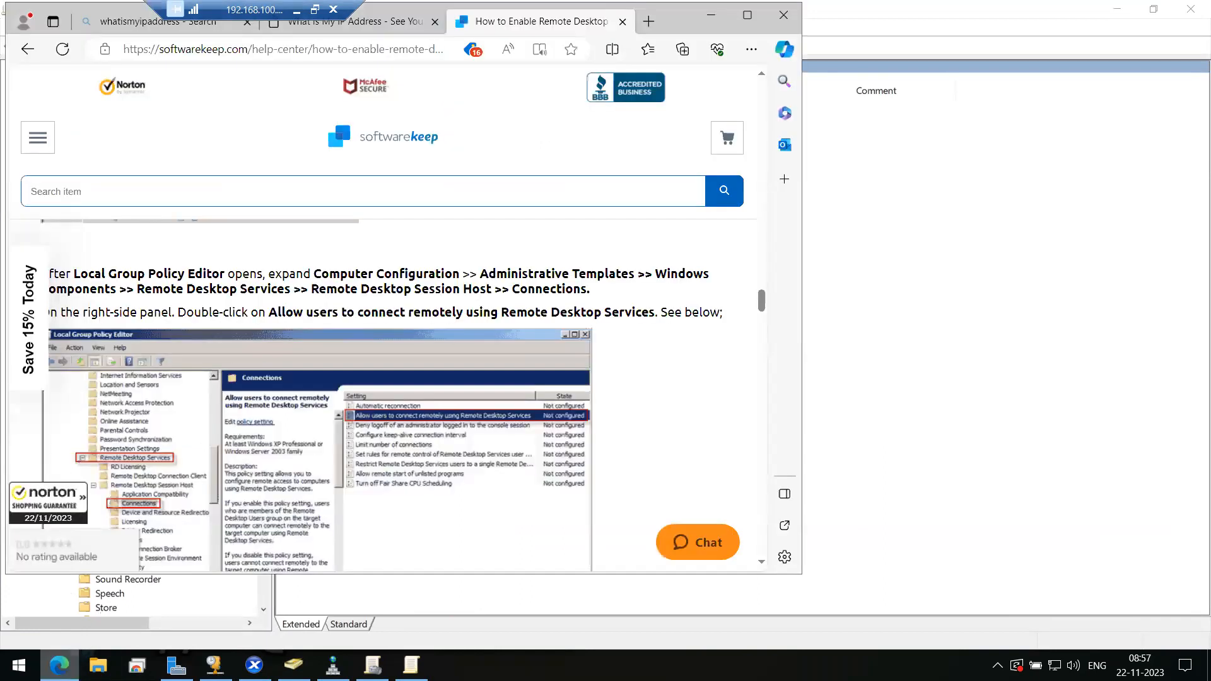
{"action": "left_click", "coordinate": [59, 665]}
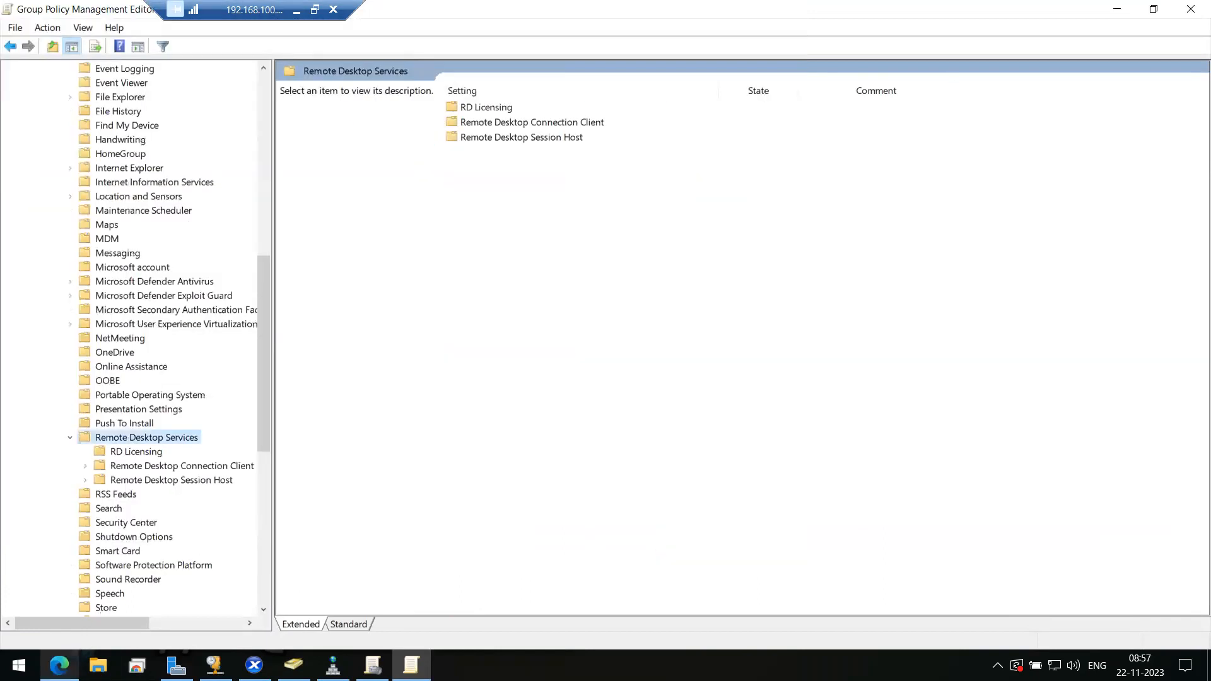
{"action": "double_click", "coordinate": [146, 483]}
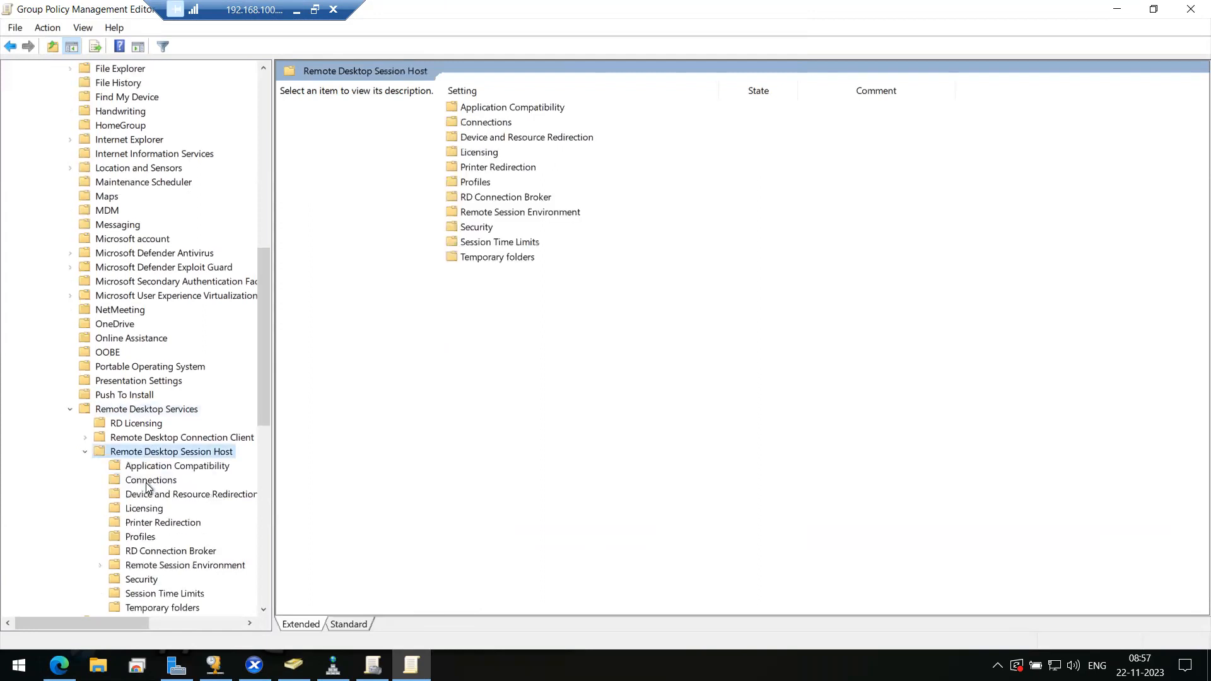
{"action": "left_click", "coordinate": [151, 483]}
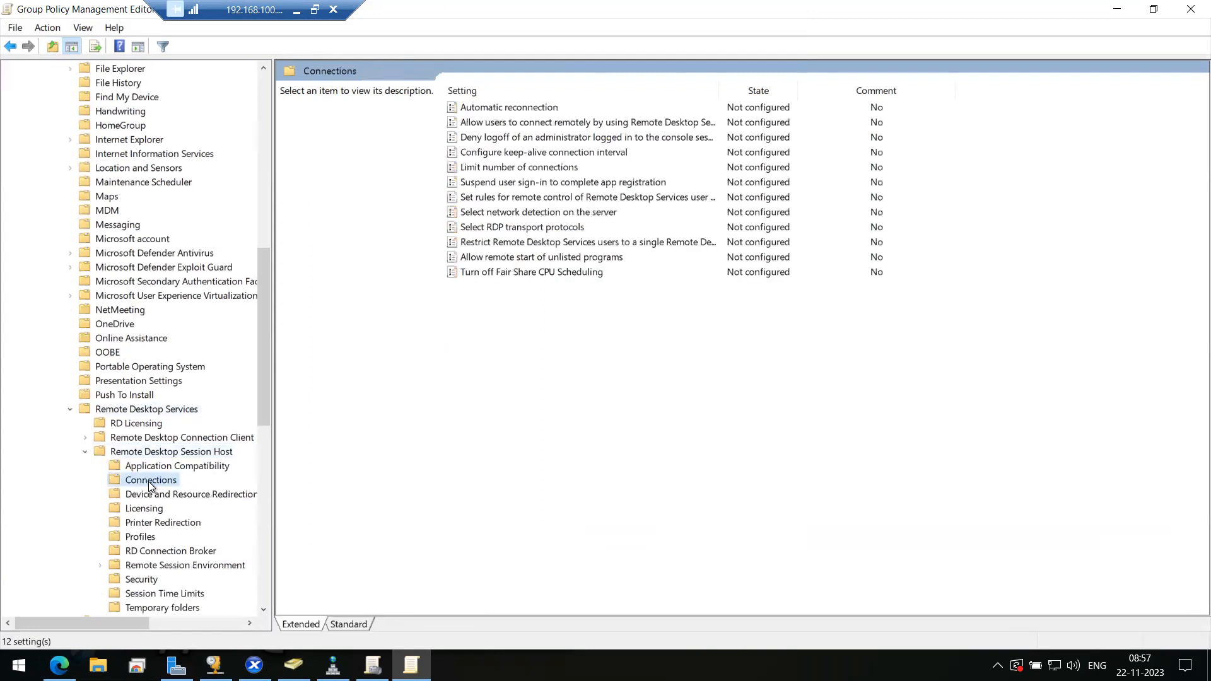
{"action": "double_click", "coordinate": [565, 124]}
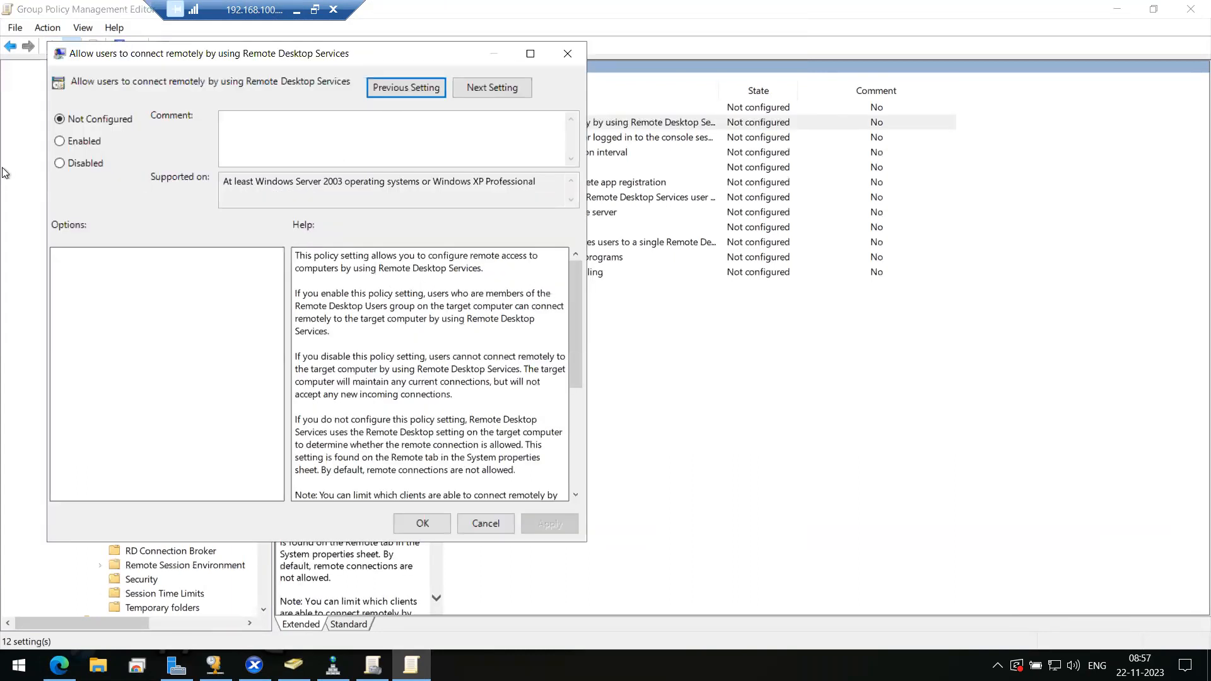
- Set 'Allow users to connect remotely by using Remote Desktop Services' to Enabled and apply it
{"action": "left_click", "coordinate": [90, 140]}
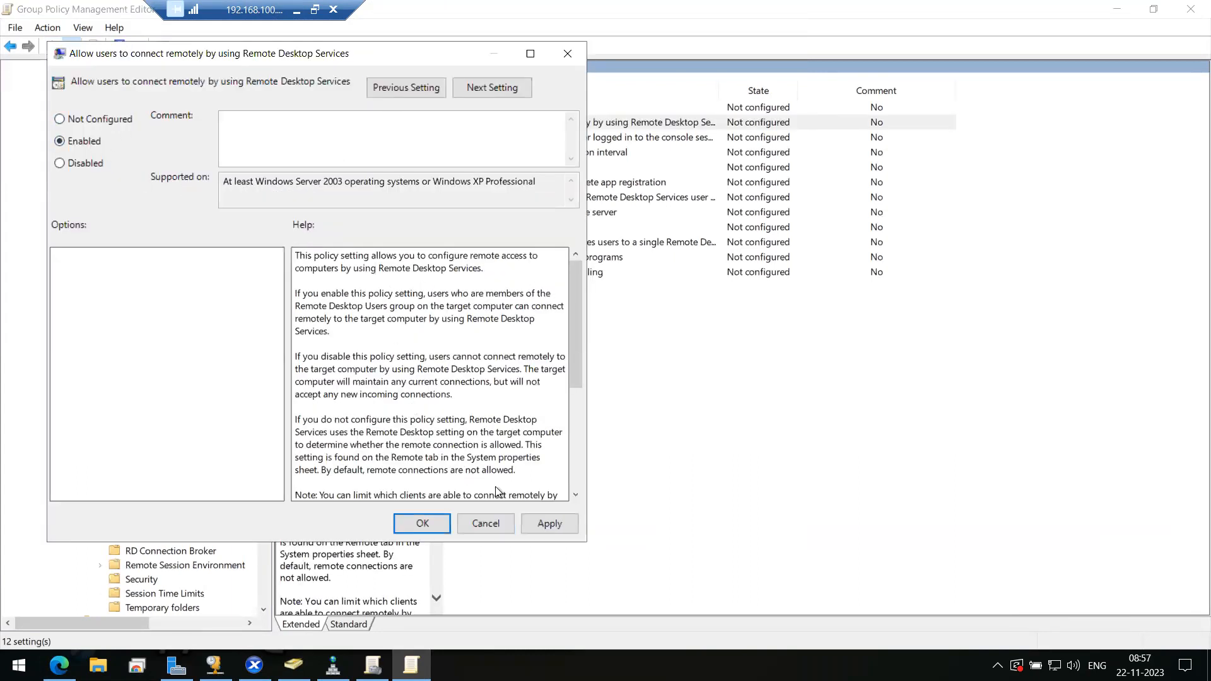
{"action": "left_click", "coordinate": [539, 524]}
{"action": "left_click", "coordinate": [423, 524]}
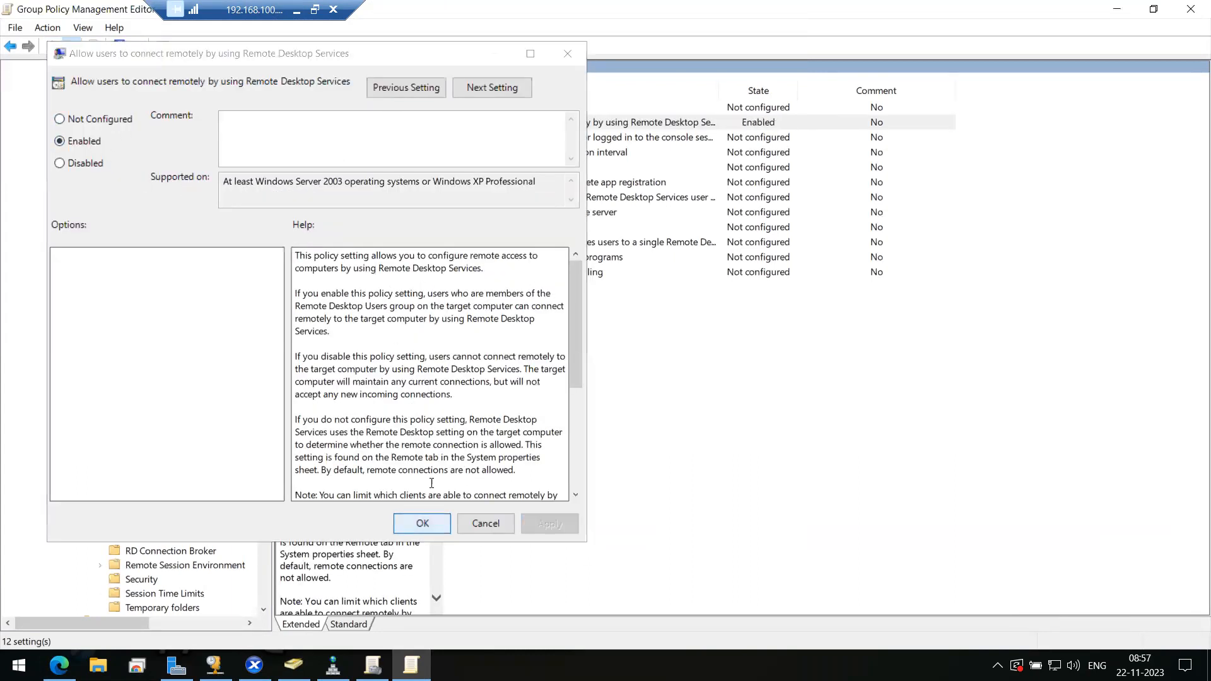
- Read the guide's Network Level Authentication steps, then minimize Edge
{"action": "left_click", "coordinate": [59, 665]}
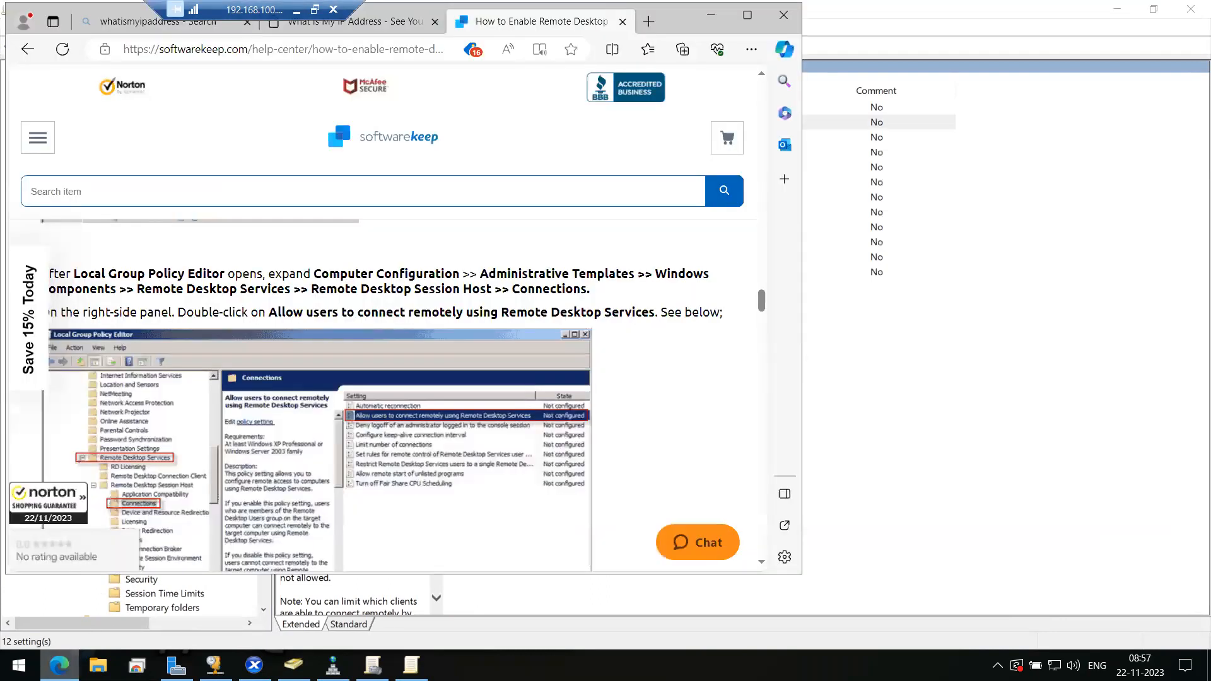
{"action": "scroll", "coordinate": [271, 417], "scroll_direction": "up", "scroll_amount": 1}
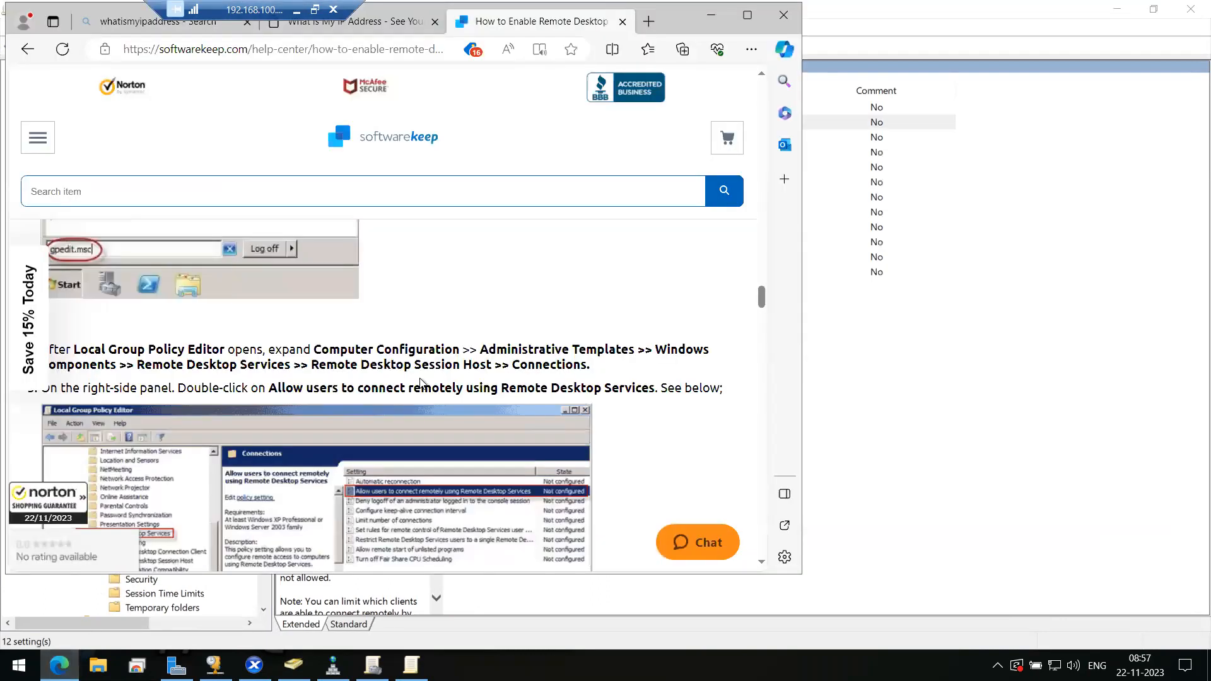
{"action": "scroll", "coordinate": [420, 383], "scroll_direction": "down", "scroll_amount": 5}
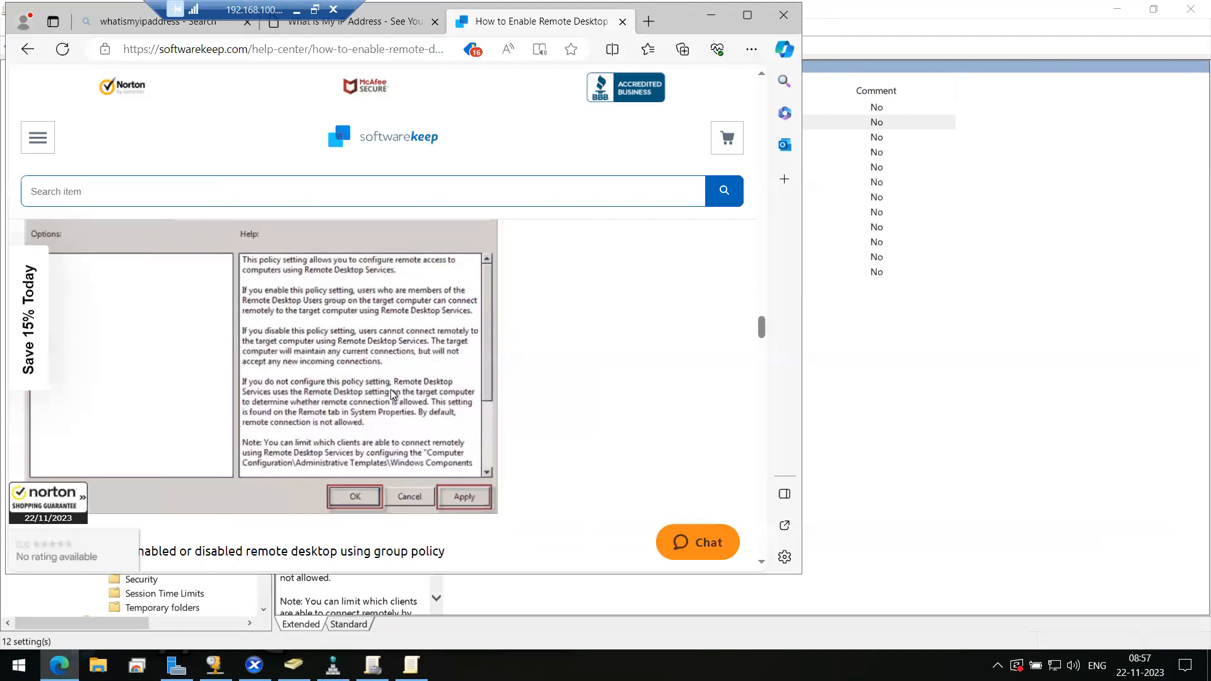
{"action": "scroll", "coordinate": [391, 392], "scroll_direction": "down", "scroll_amount": 5}
{"action": "scroll", "coordinate": [391, 390], "scroll_direction": "down", "scroll_amount": 1}
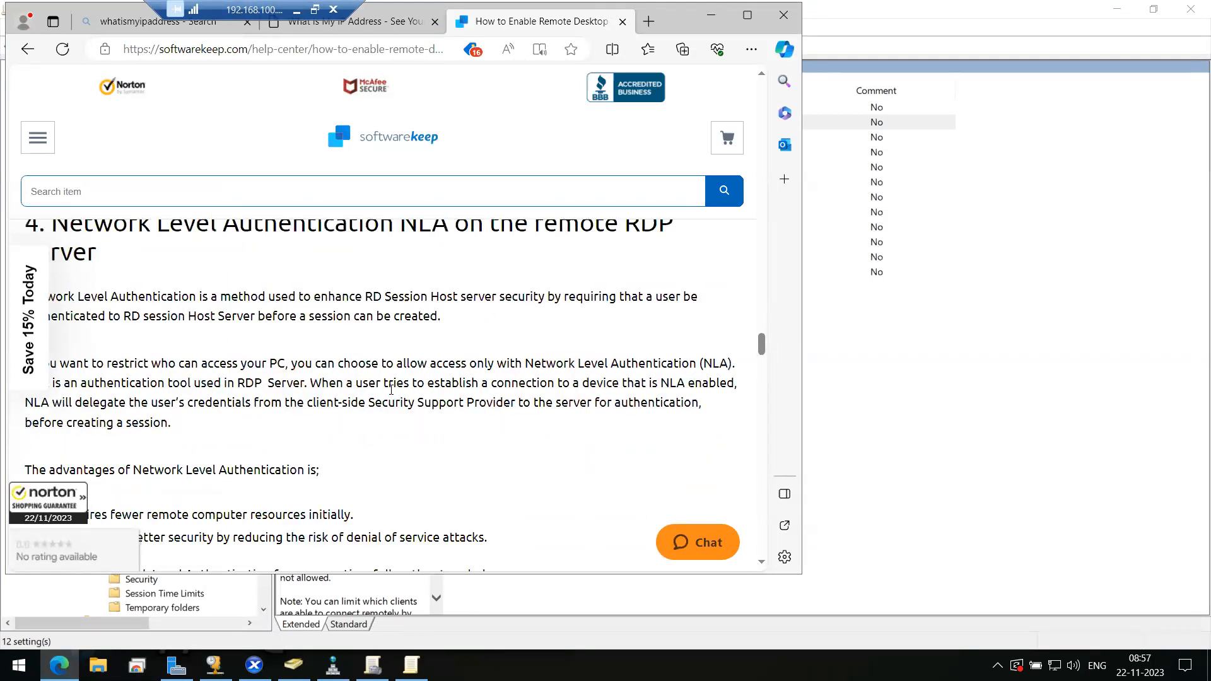
{"action": "scroll", "coordinate": [391, 394], "scroll_direction": "down", "scroll_amount": 5}
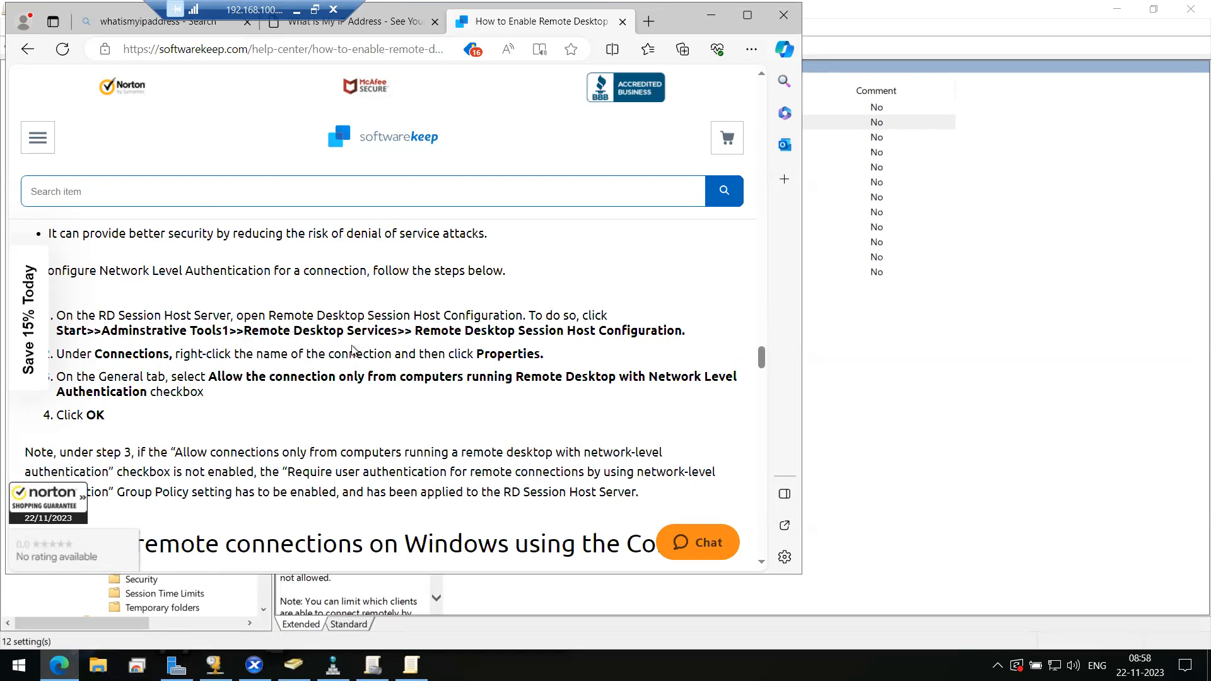
{"action": "left_click", "coordinate": [711, 24]}
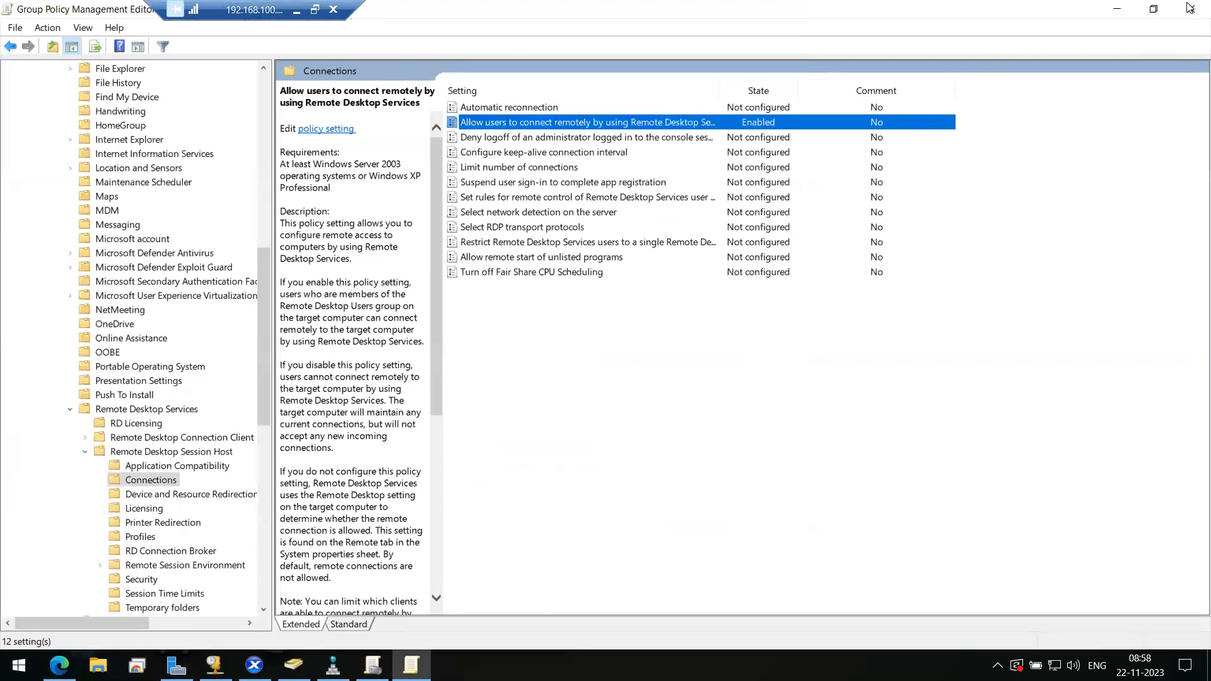
- Close the policy editor, minimize Group Policy Management and Server Manager, and dismiss the unresponsive snap-in warning
{"action": "left_click", "coordinate": [1191, 8]}
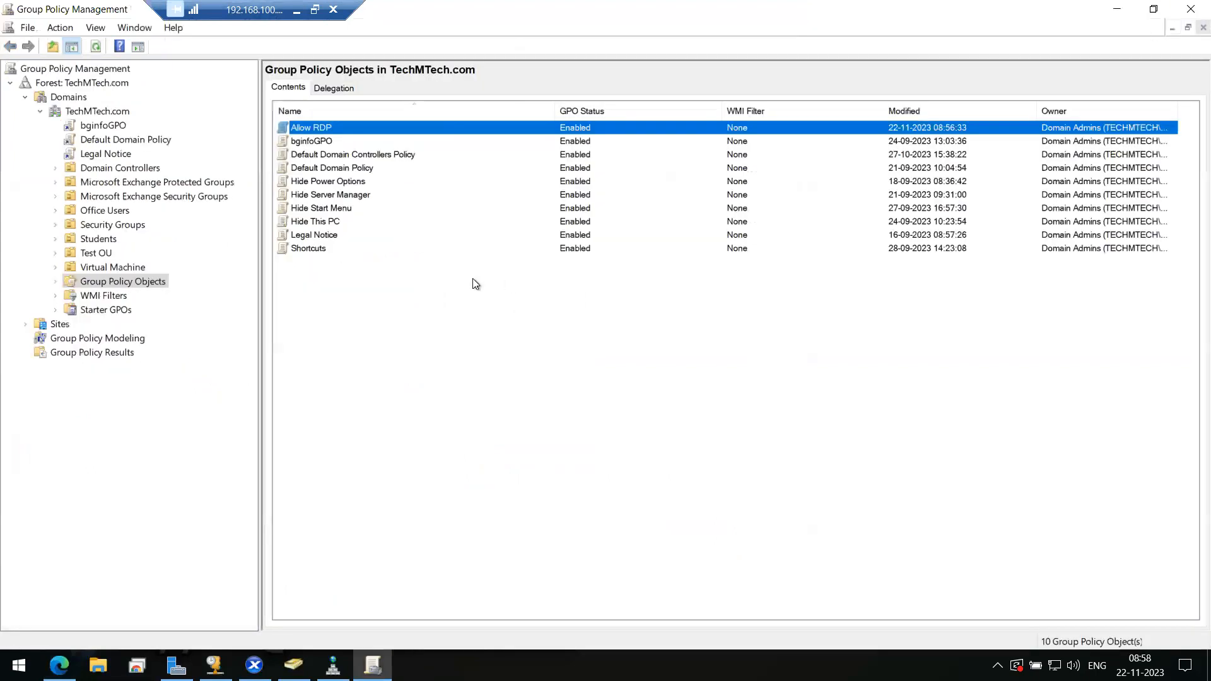
{"action": "left_click", "coordinate": [523, 320]}
{"action": "left_click", "coordinate": [1117, 9]}
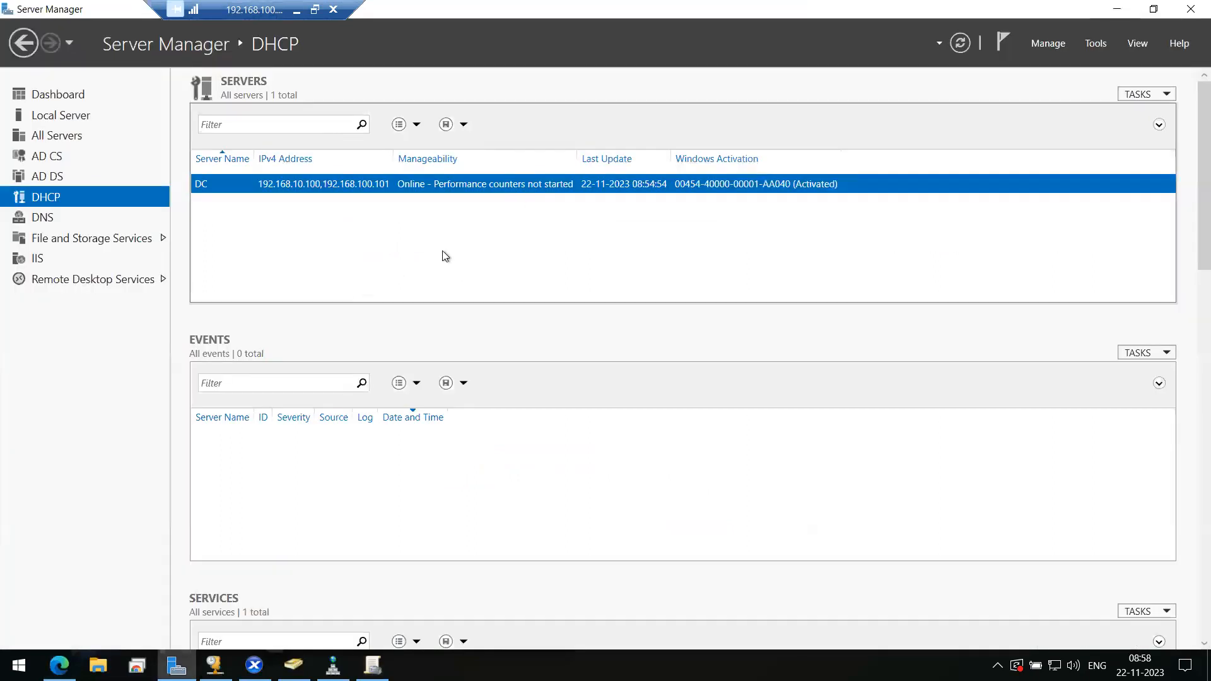
{"action": "left_click", "coordinate": [1115, 9]}
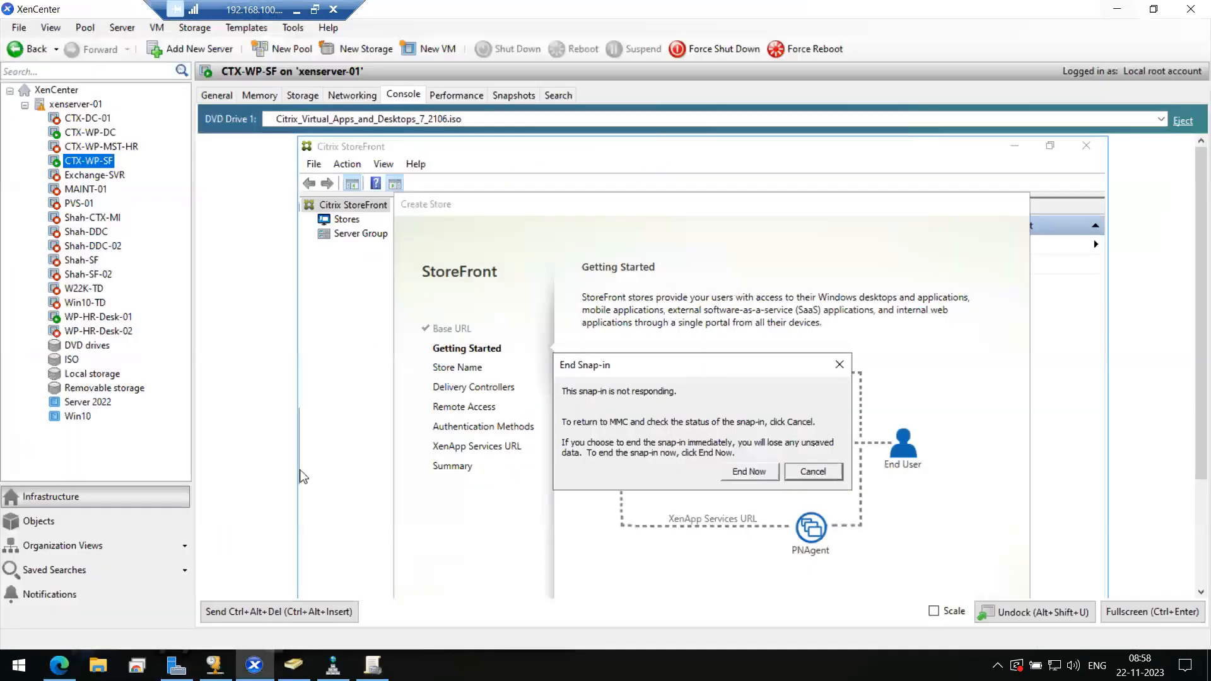
{"action": "left_click", "coordinate": [812, 473]}
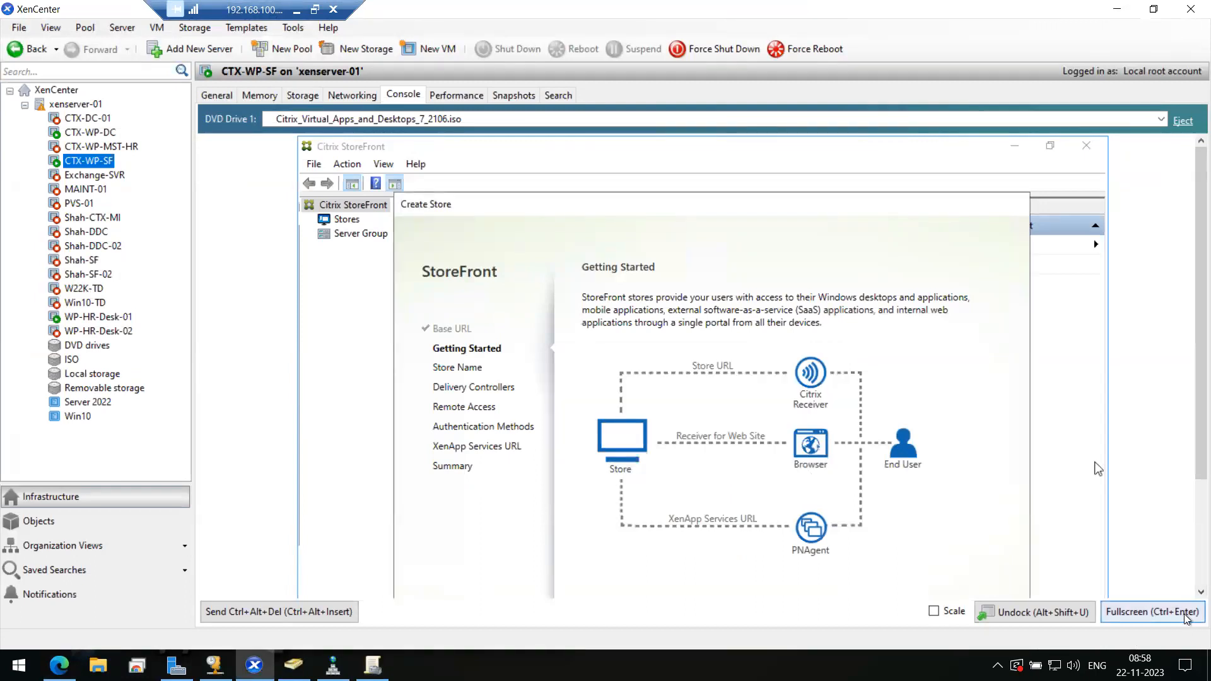
- Check the StoreFront console full screen, then close the Group Policy Management console
{"action": "left_click", "coordinate": [1187, 618]}
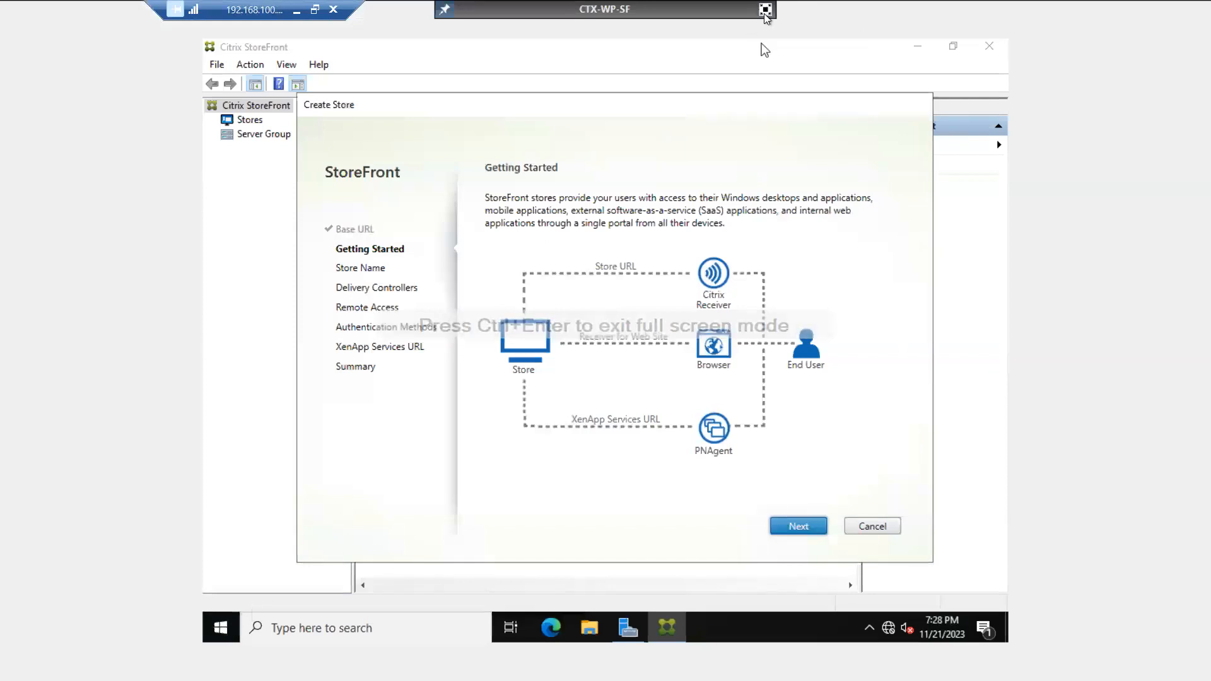
{"action": "left_click", "coordinate": [765, 9]}
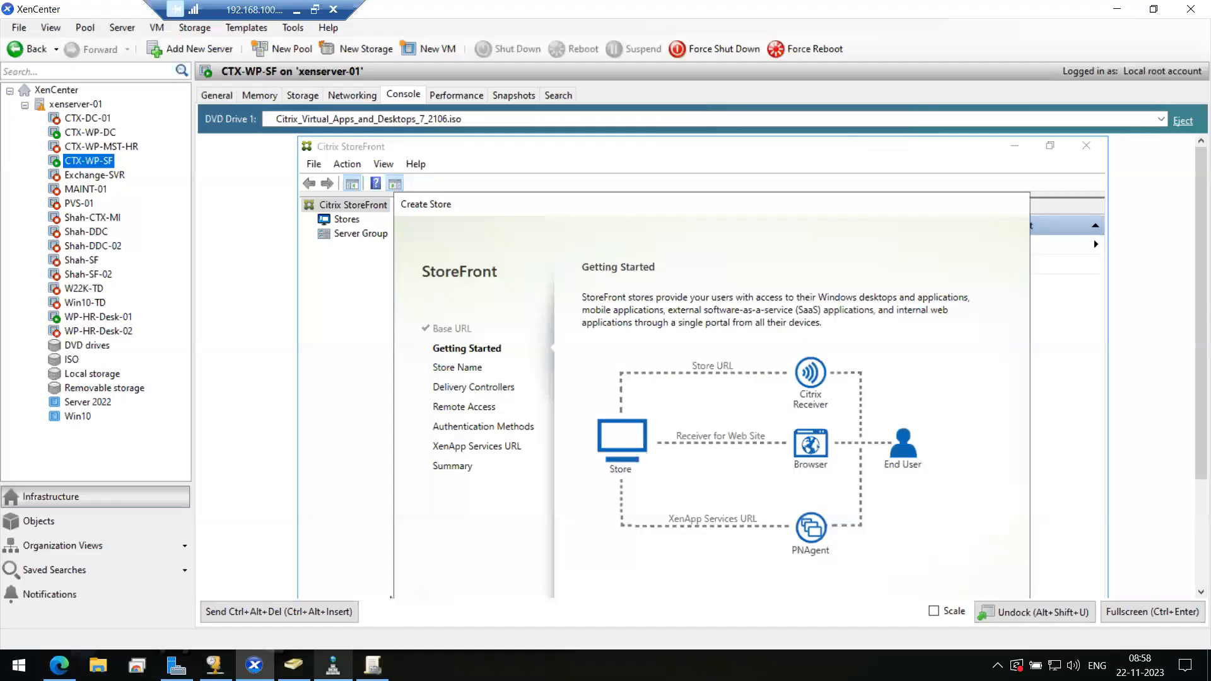
{"action": "left_click", "coordinate": [372, 665]}
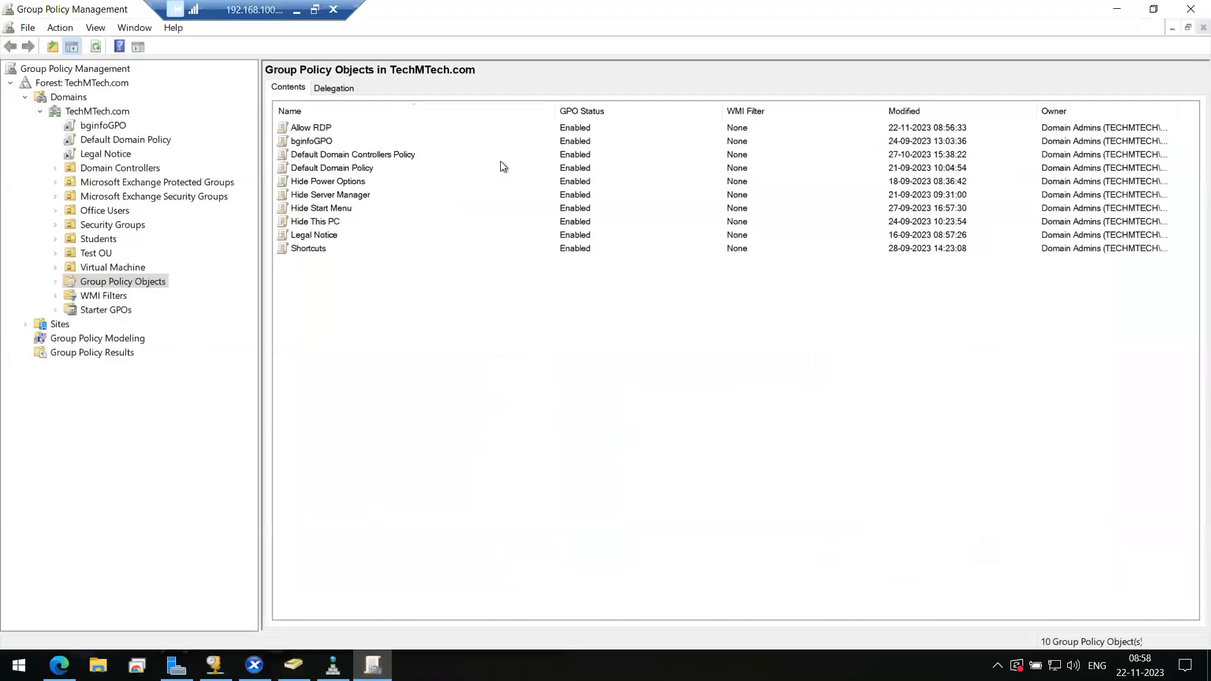
{"action": "left_click", "coordinate": [1189, 9]}
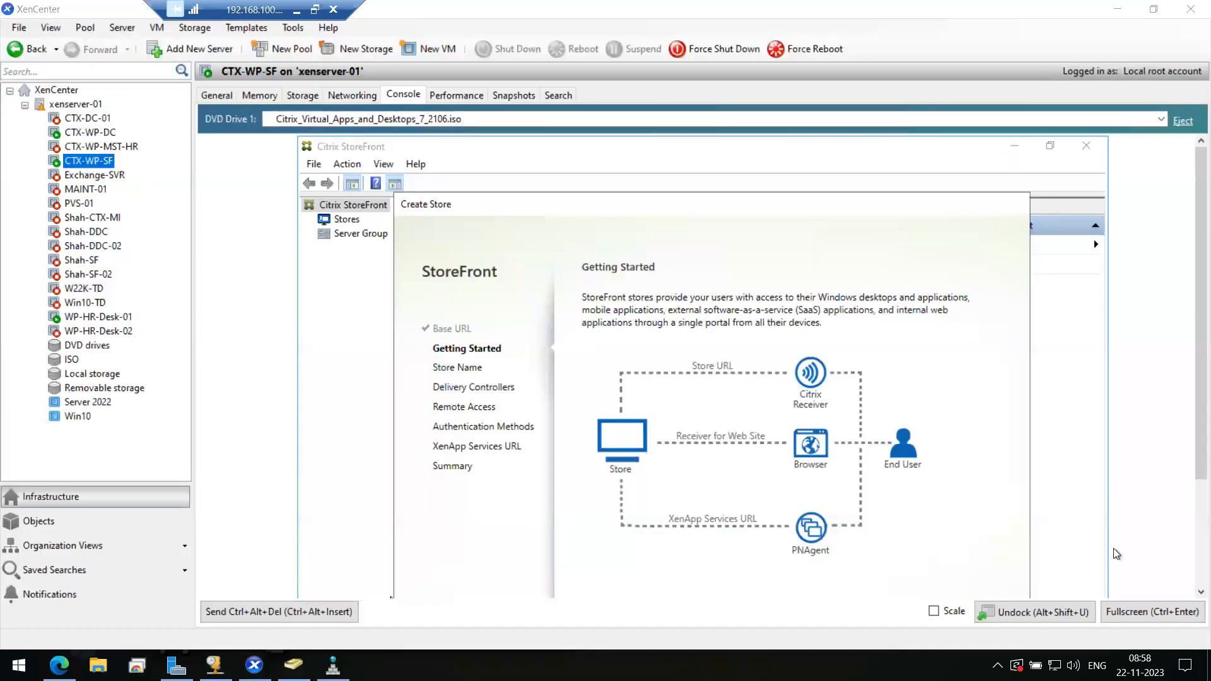
- Get past Getting Started, enter store name 'India-HO', and reach the Add Delivery Controller dialog
{"action": "left_click", "coordinate": [1152, 612]}
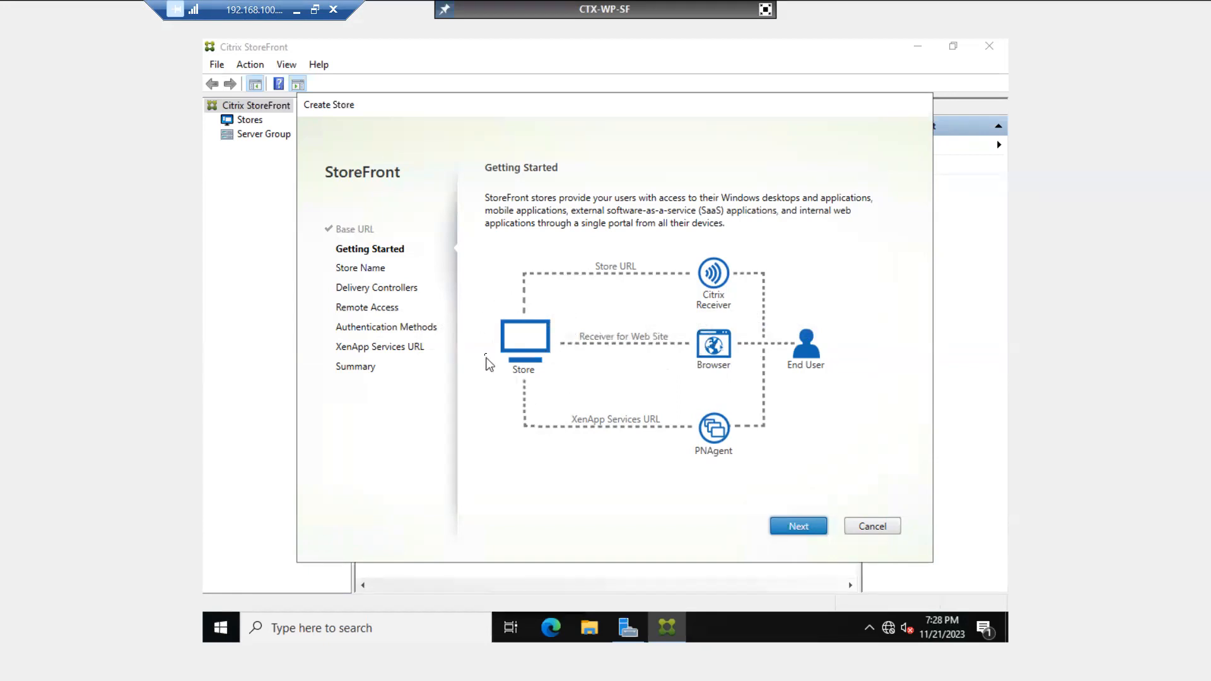
{"action": "left_click", "coordinate": [796, 525]}
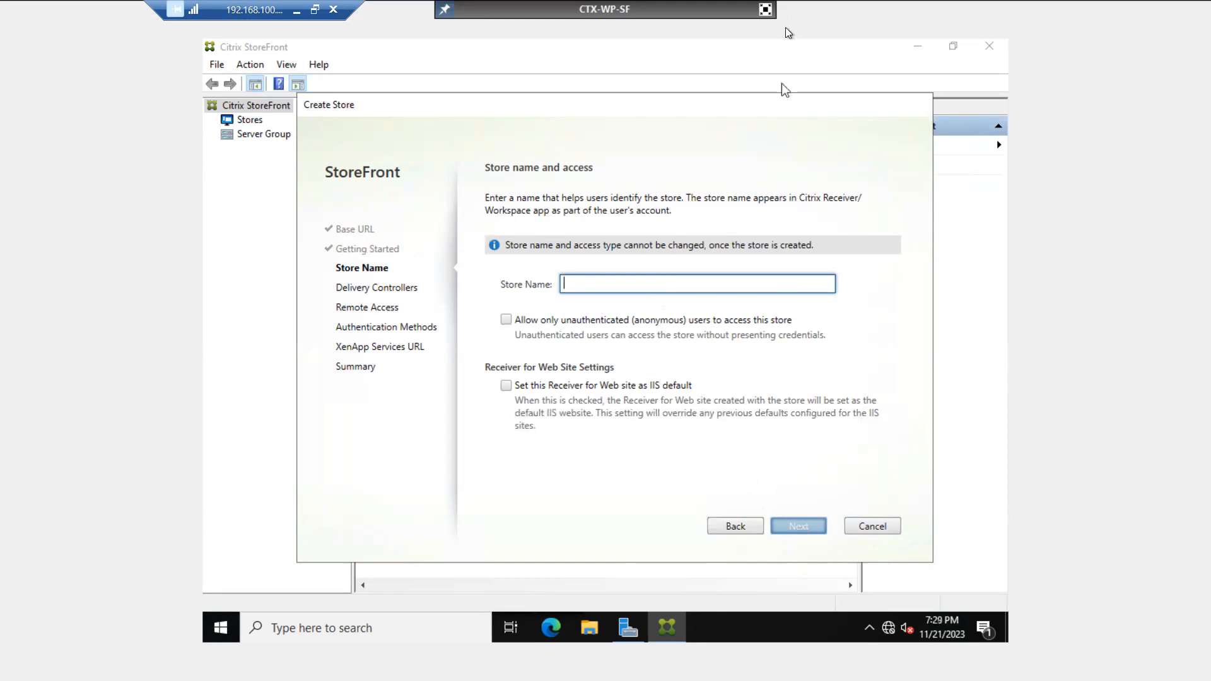
{"action": "left_click", "coordinate": [765, 9]}
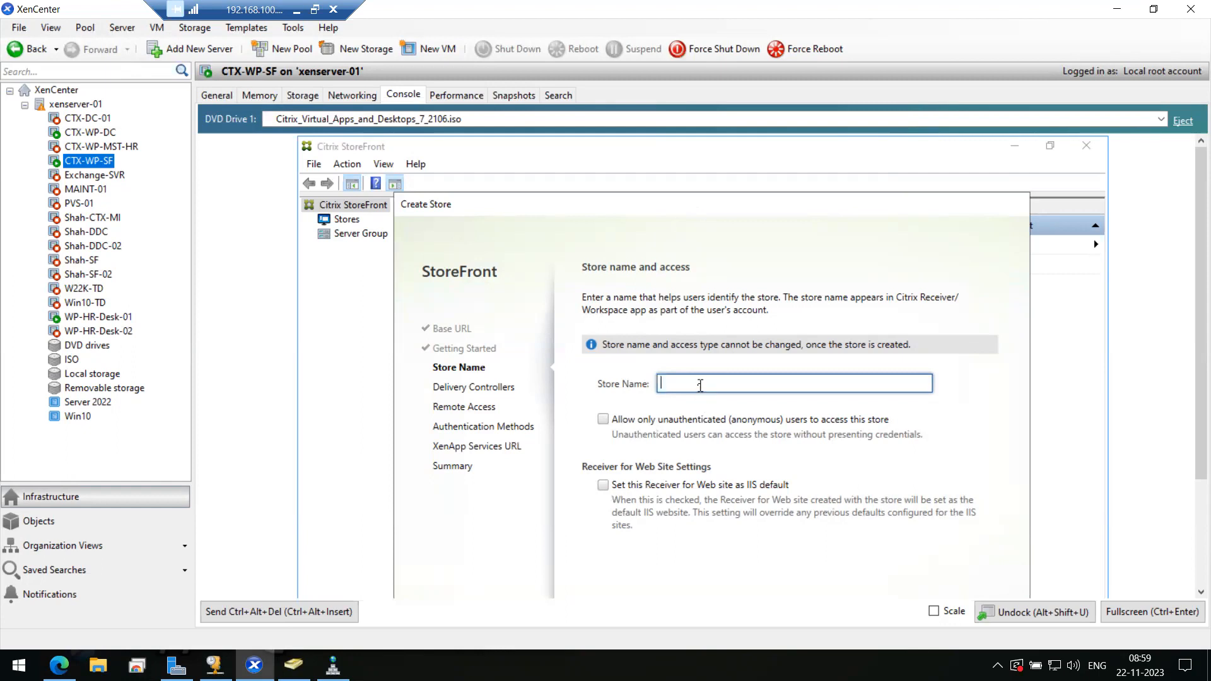
{"action": "type", "text": "In"}
{"action": "type", "text": "dia-"}
{"action": "type", "text": "HQ"}
{"action": "left_click", "coordinate": [1142, 612]}
{"action": "left_click", "coordinate": [796, 526]}
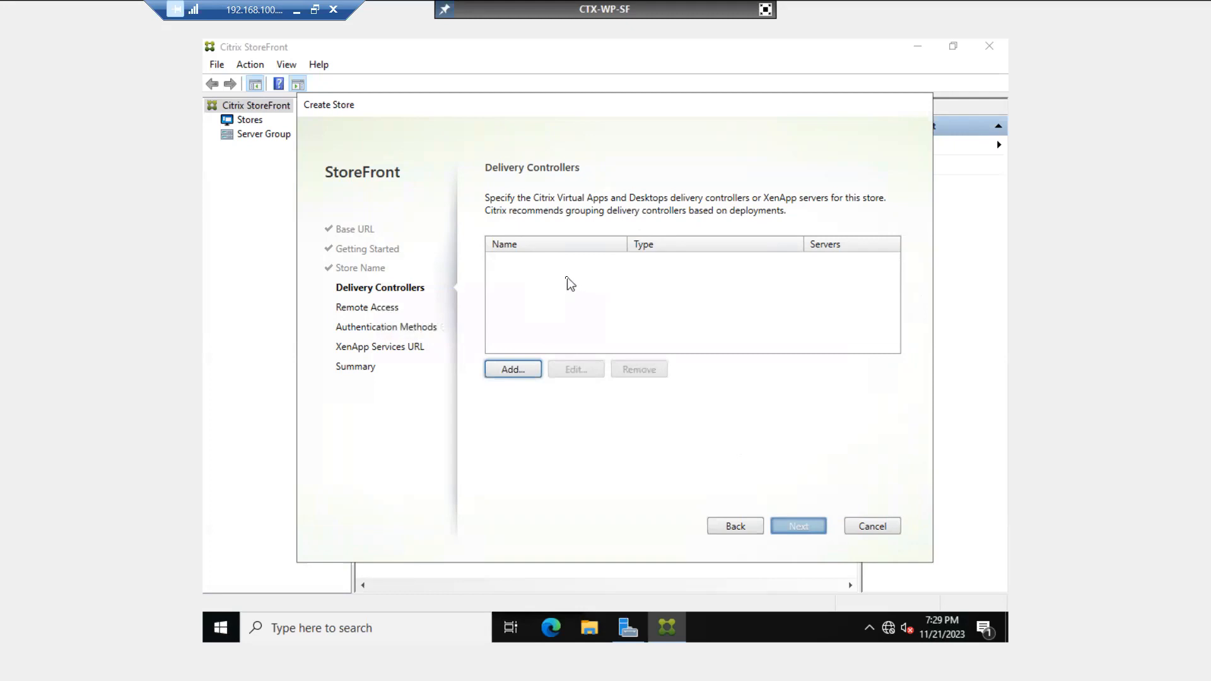
{"action": "left_click", "coordinate": [521, 376]}
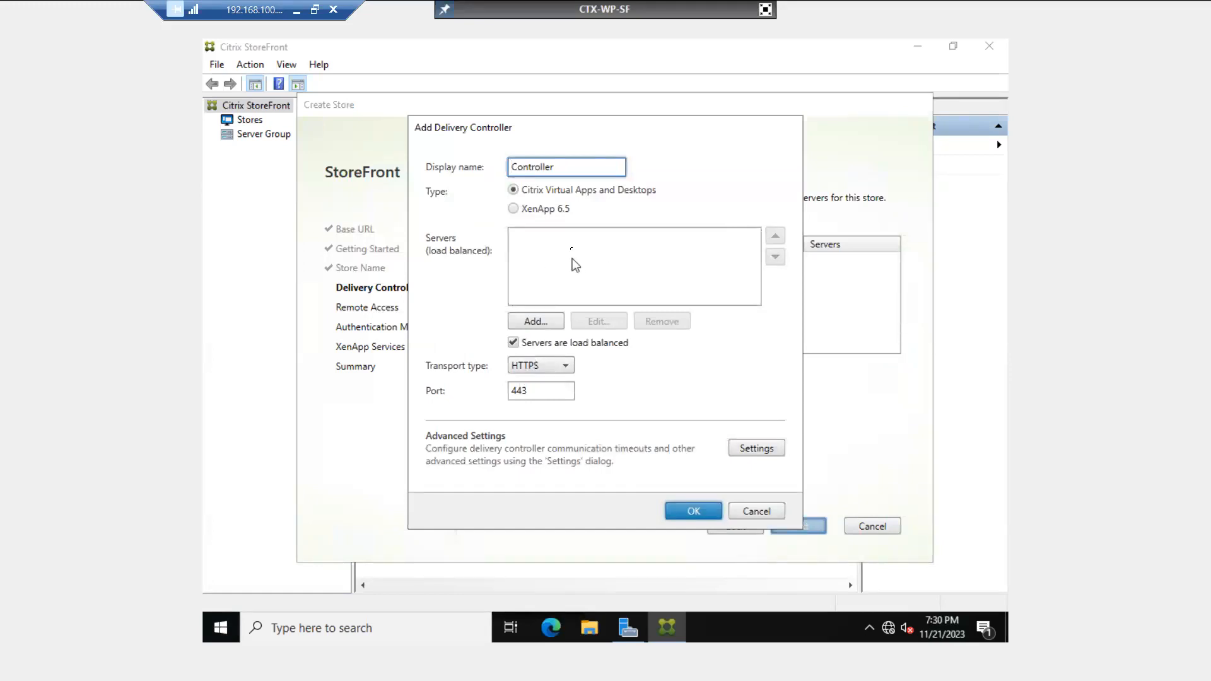
- Set the delivery controller's display name to DC-01
{"action": "left_click_drag", "start_coordinate": [575, 165], "coordinate": [421, 165]}
{"action": "type", "text": "DC"}
{"action": "type", "text": "-01"}
{"action": "left_click", "coordinate": [535, 319]}
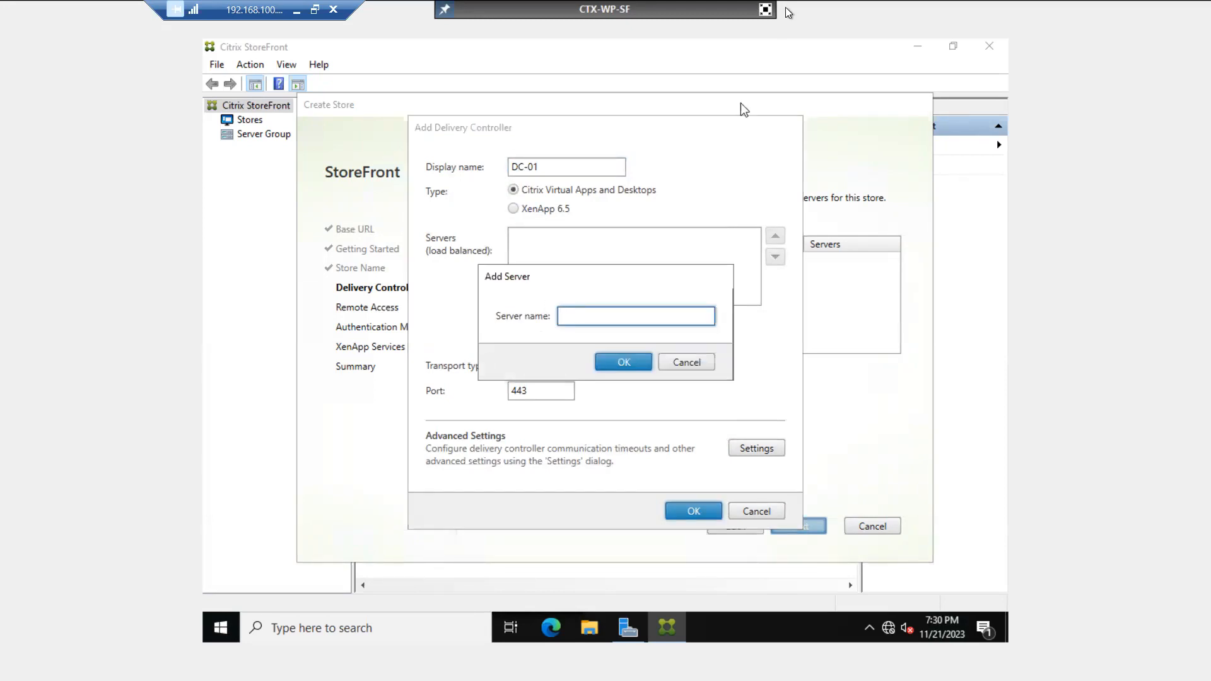
- Add ctx-wp-dc.techmtech.com as the controller's server
{"action": "left_click", "coordinate": [766, 9]}
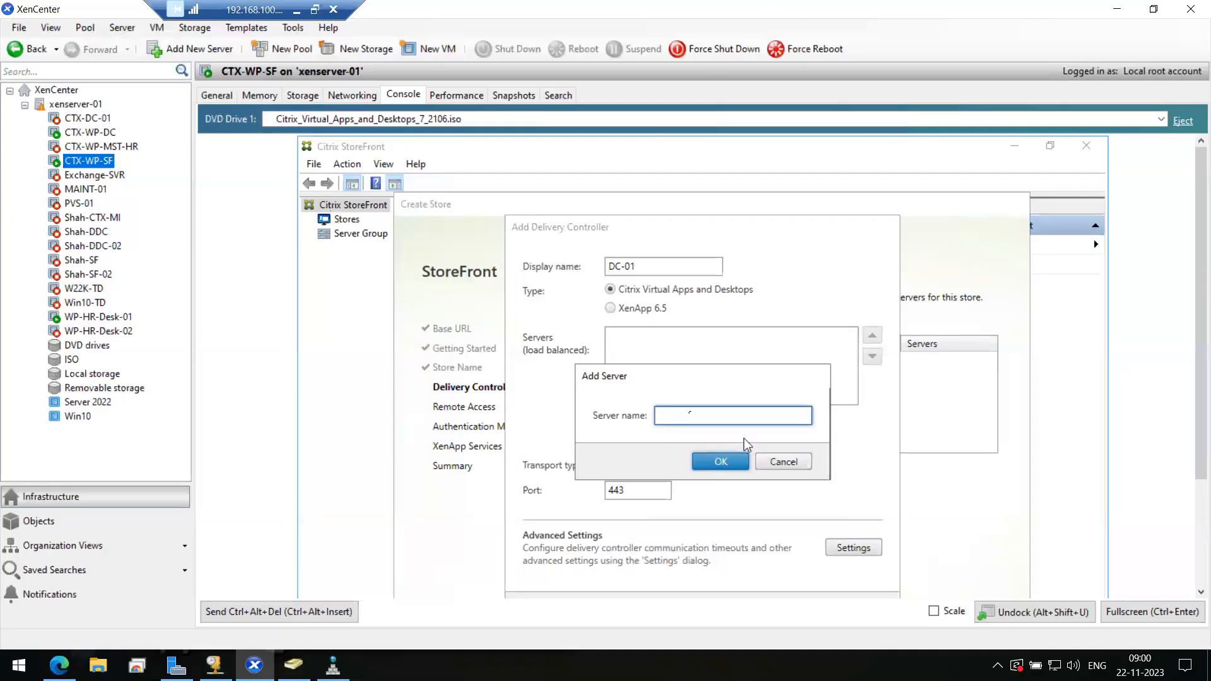
{"action": "type", "text": "ctx-wp-dc.techmtech.com"}
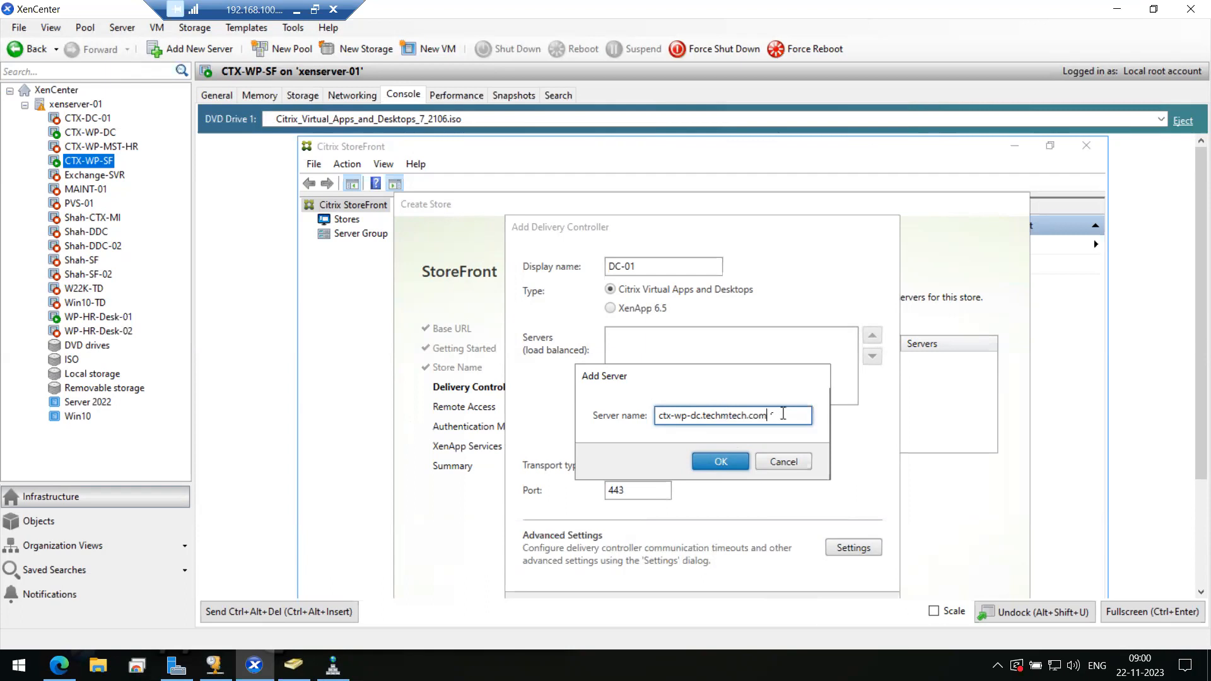
{"action": "left_click_drag", "start_coordinate": [774, 415], "coordinate": [611, 421]}
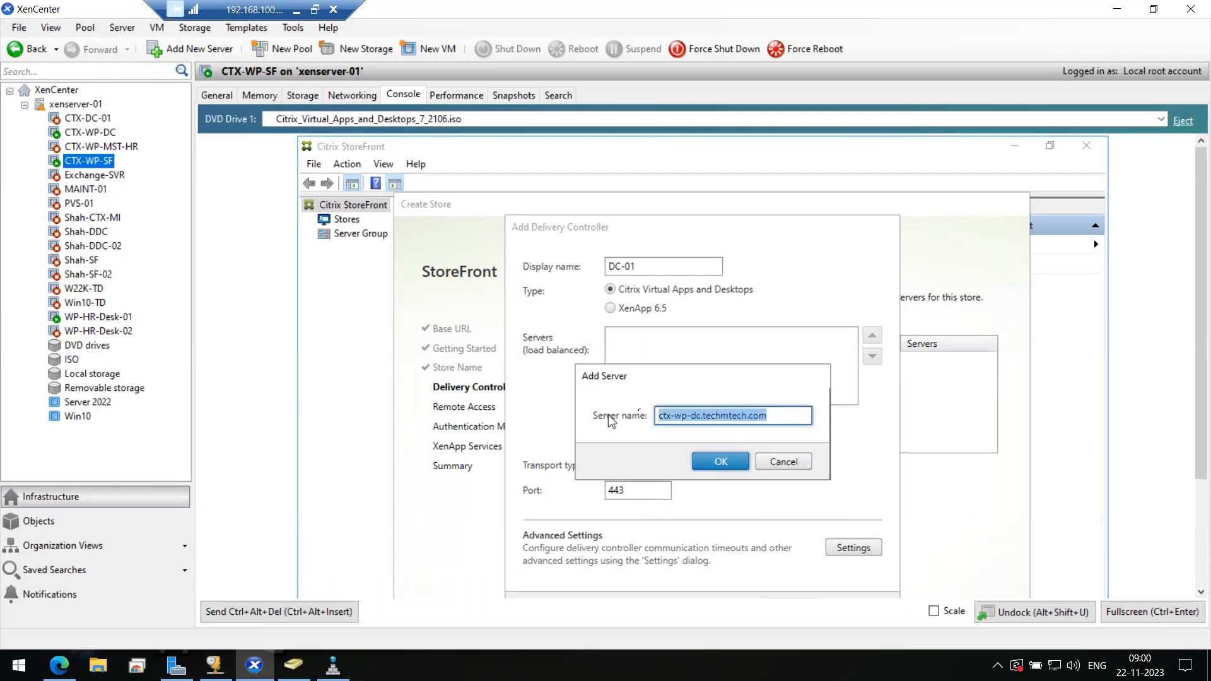
{"action": "left_click", "coordinate": [776, 419]}
{"action": "left_click_drag", "start_coordinate": [777, 418], "coordinate": [627, 422]}
{"action": "left_click", "coordinate": [772, 415]}
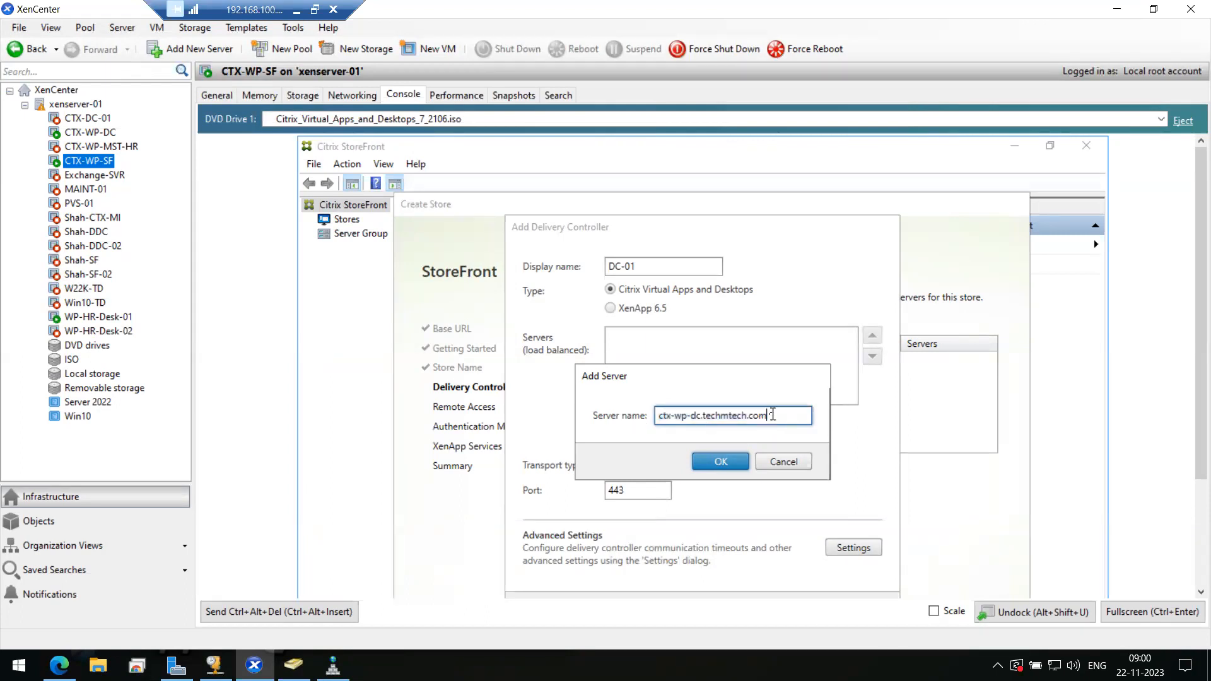
{"action": "left_click_drag", "start_coordinate": [772, 415], "coordinate": [622, 411]}
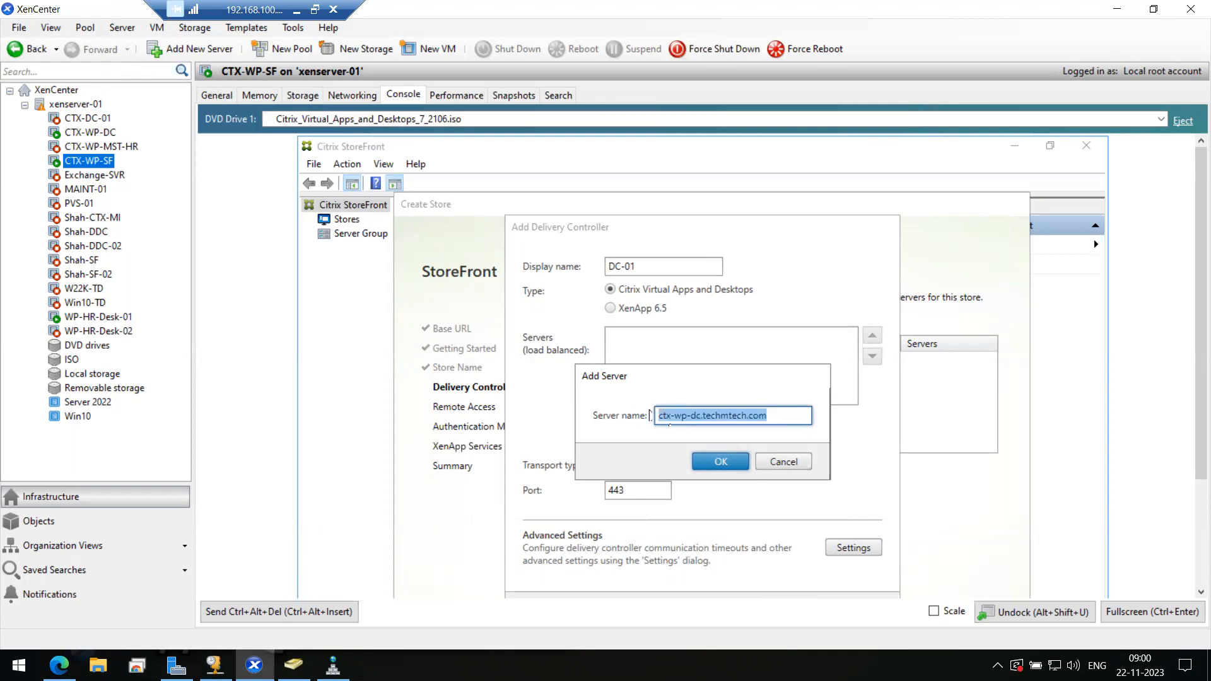
{"action": "left_click", "coordinate": [714, 459]}
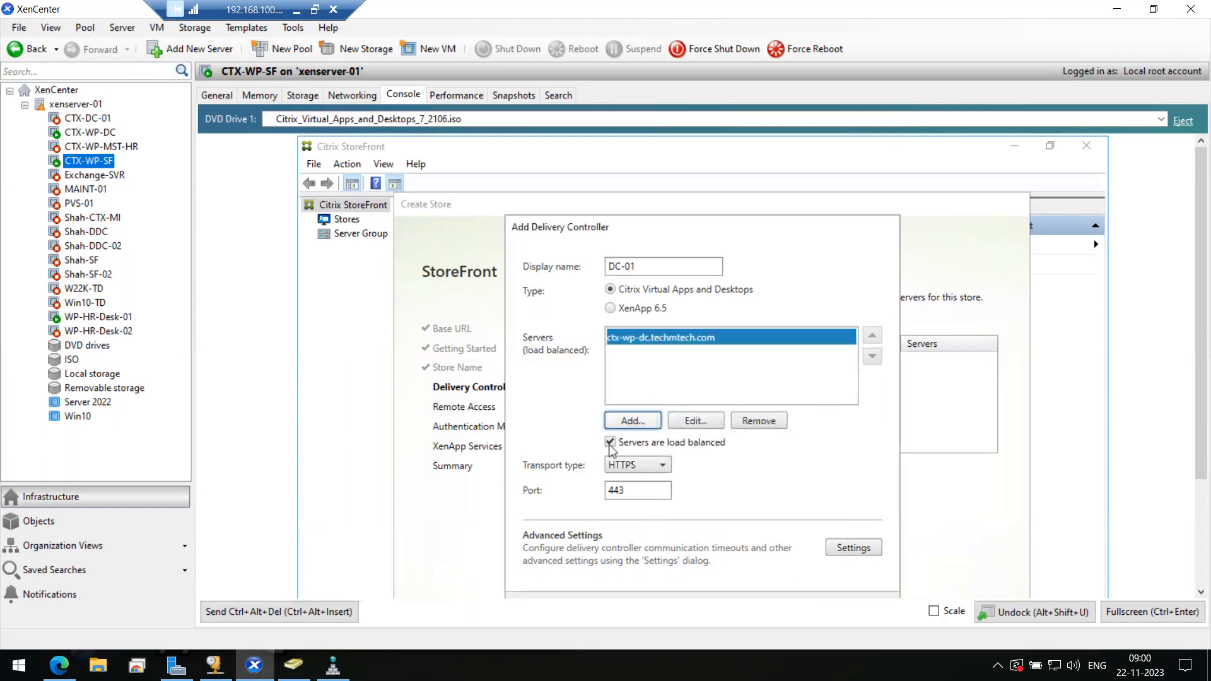
- Set transport type to HTTP, confirm DC-01, and continue to Remote Access
{"action": "left_click", "coordinate": [628, 467]}
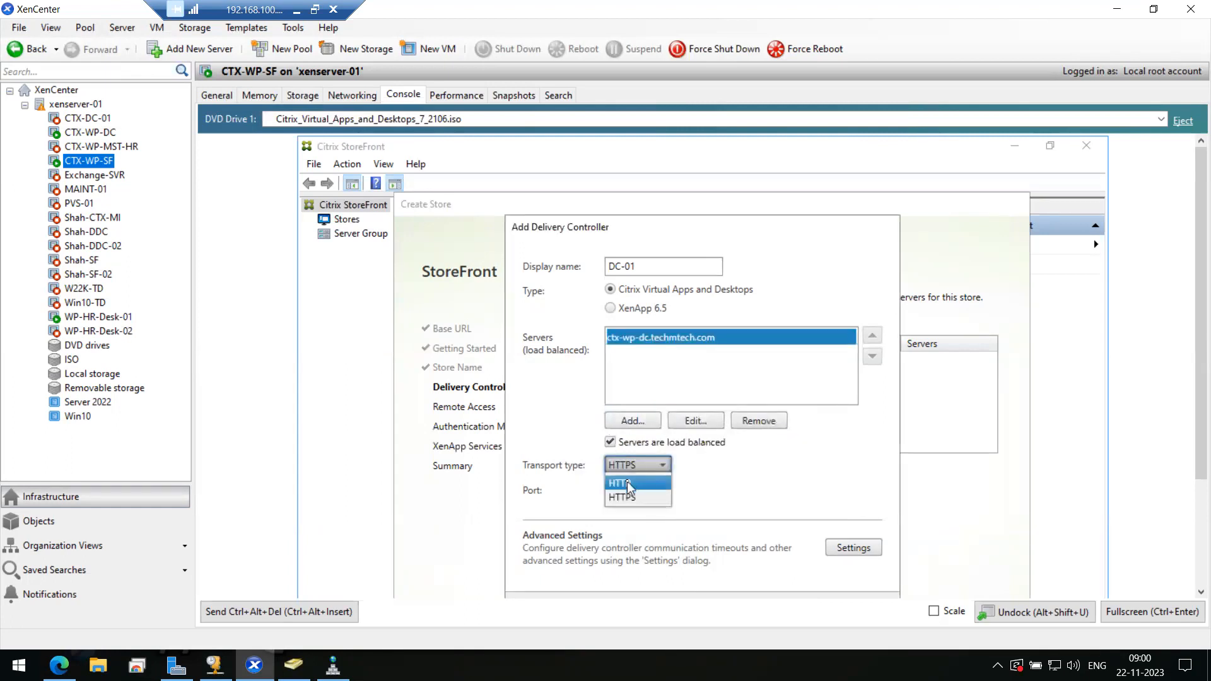
{"action": "left_click", "coordinate": [627, 482]}
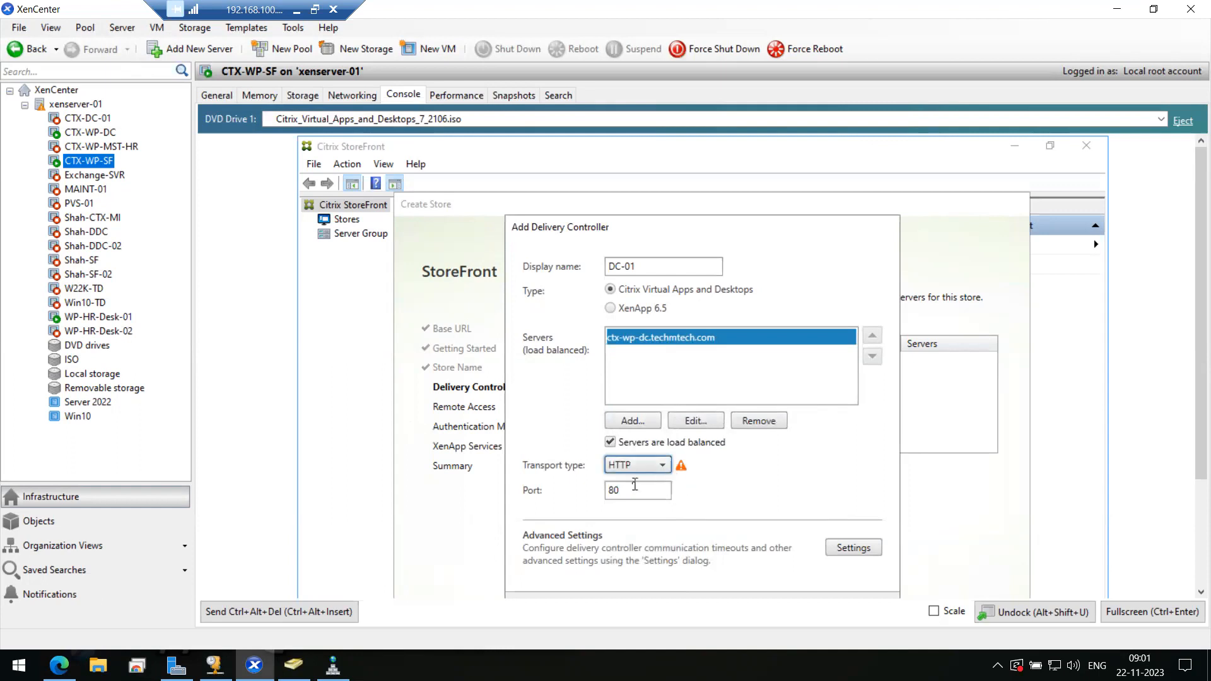
{"action": "left_click", "coordinate": [1159, 615]}
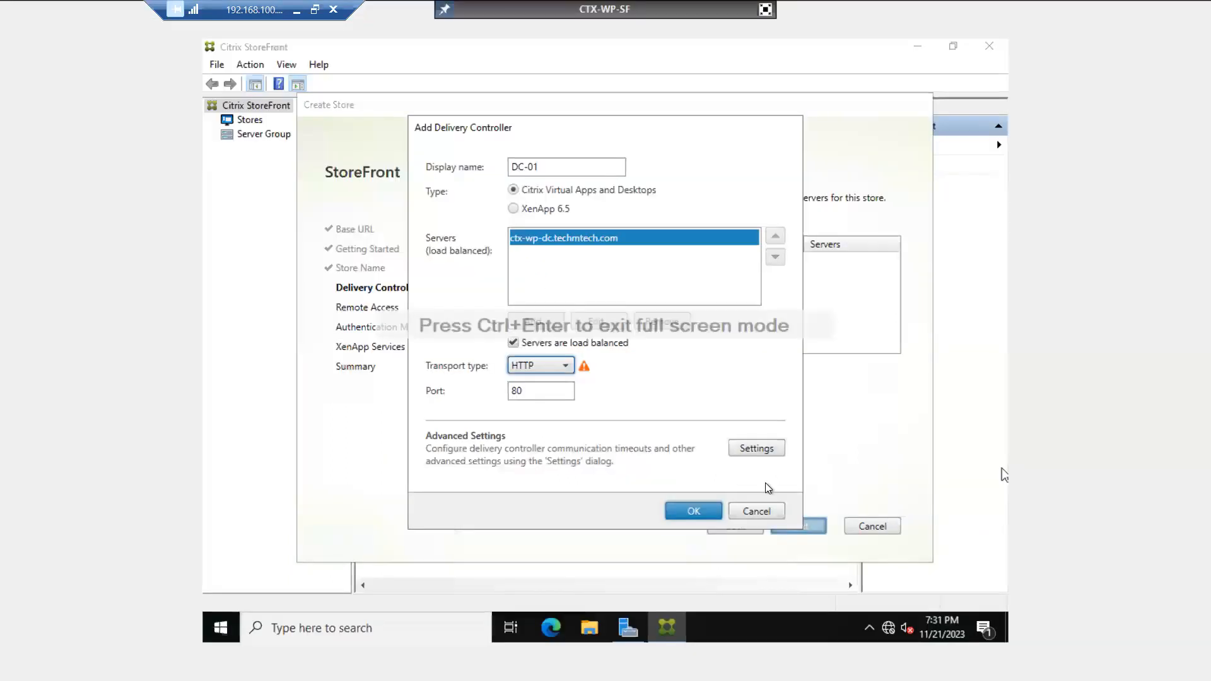
{"action": "left_click", "coordinate": [693, 512]}
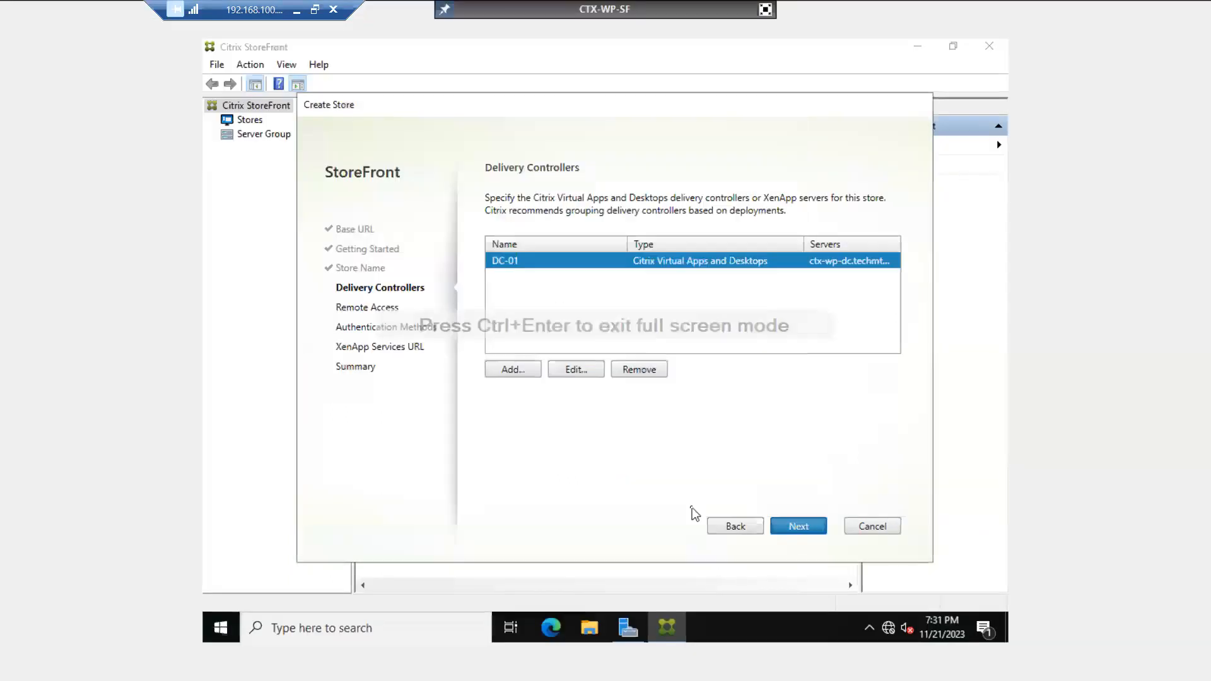
{"action": "left_click", "coordinate": [798, 526]}
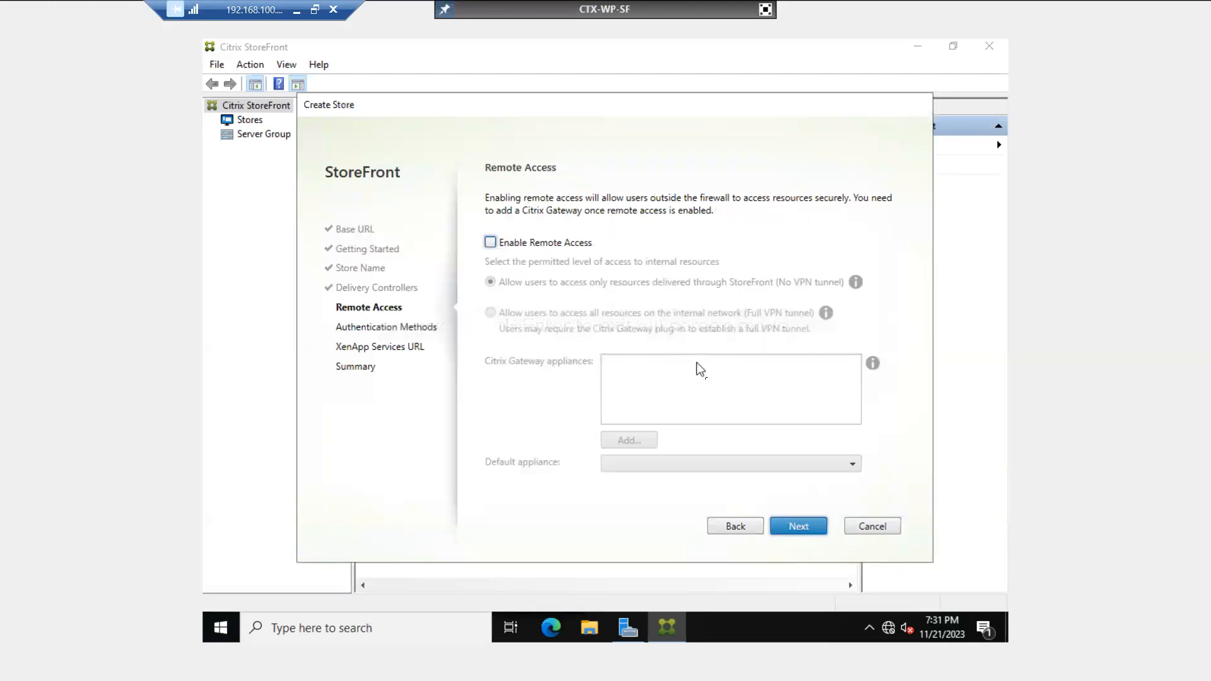
- Skip remote access, keep 'User name and password' authentication, and continue to XenApp Services URL
{"action": "left_click", "coordinate": [795, 526]}
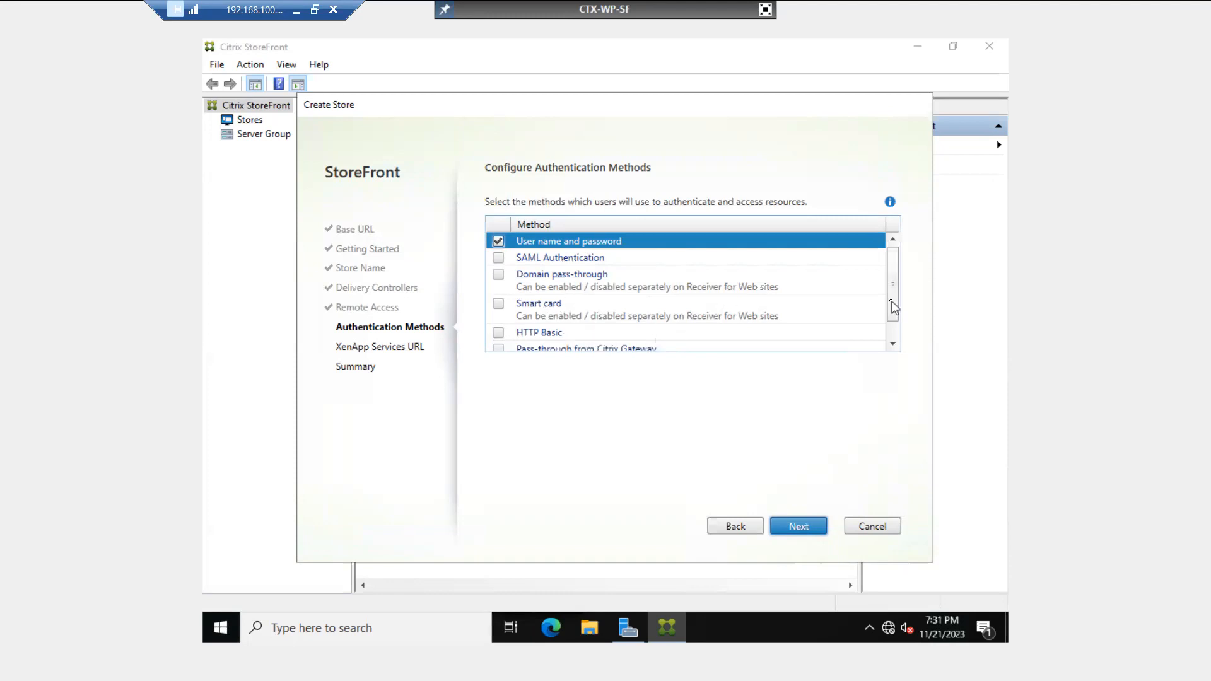
{"action": "left_click_drag", "start_coordinate": [892, 302], "coordinate": [890, 318]}
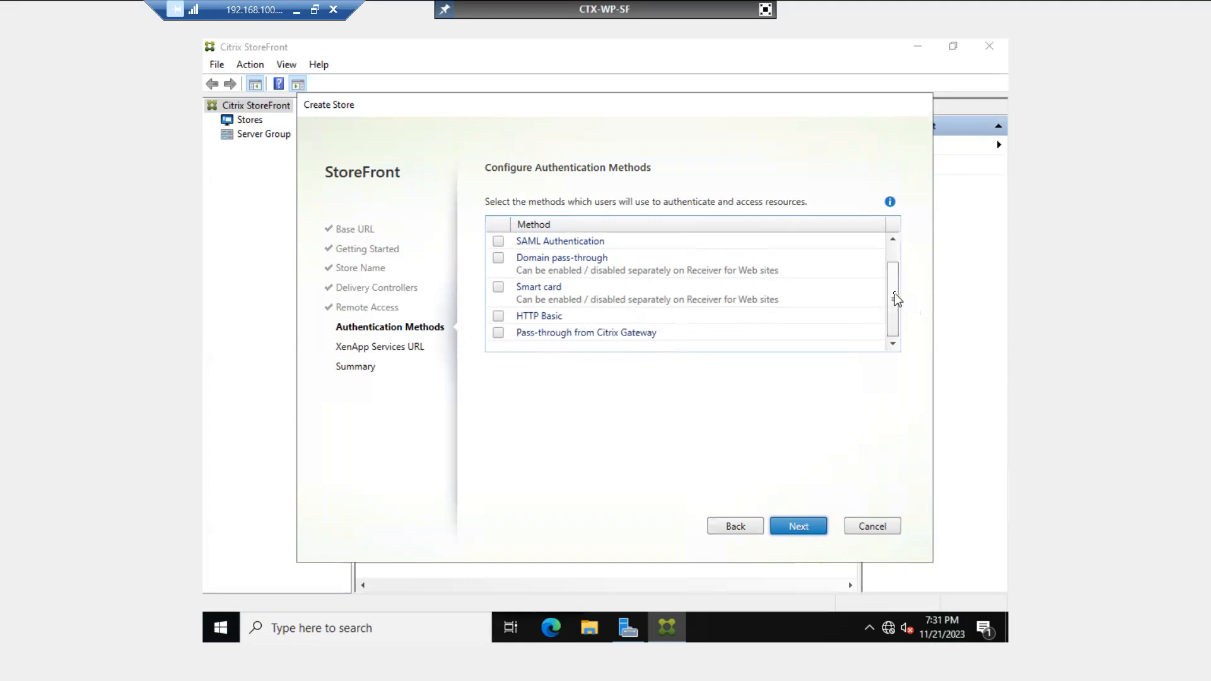
{"action": "left_click_drag", "start_coordinate": [895, 293], "coordinate": [895, 264]}
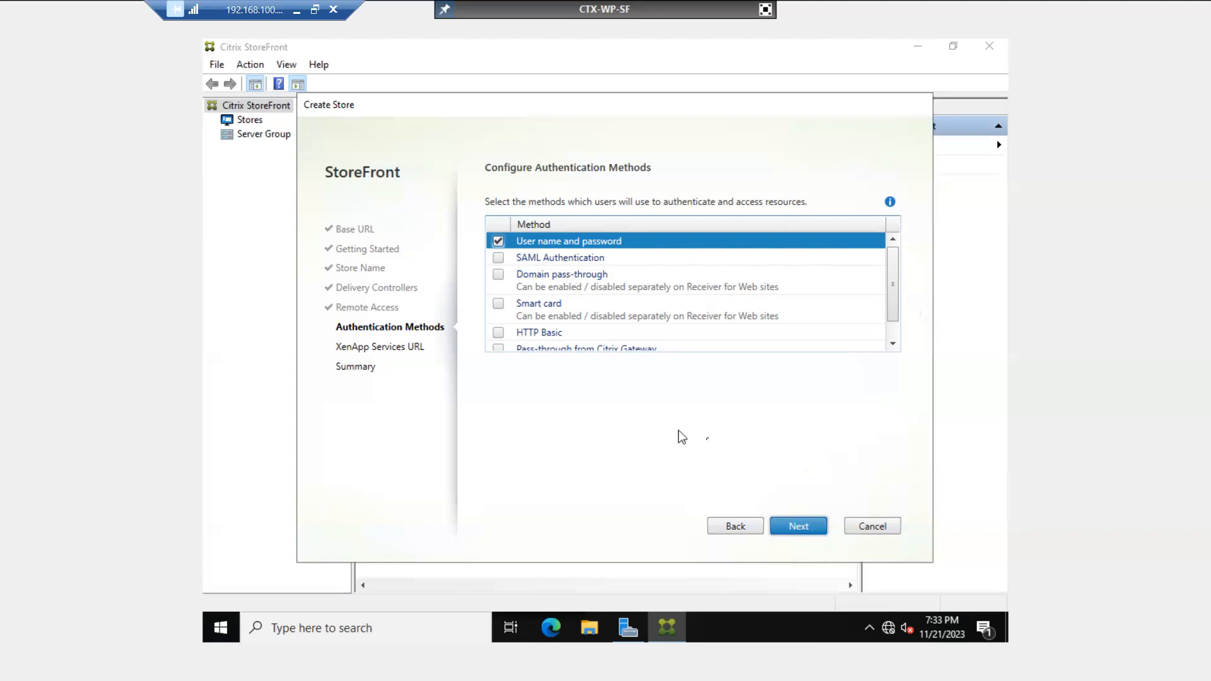
{"action": "left_click", "coordinate": [801, 526]}
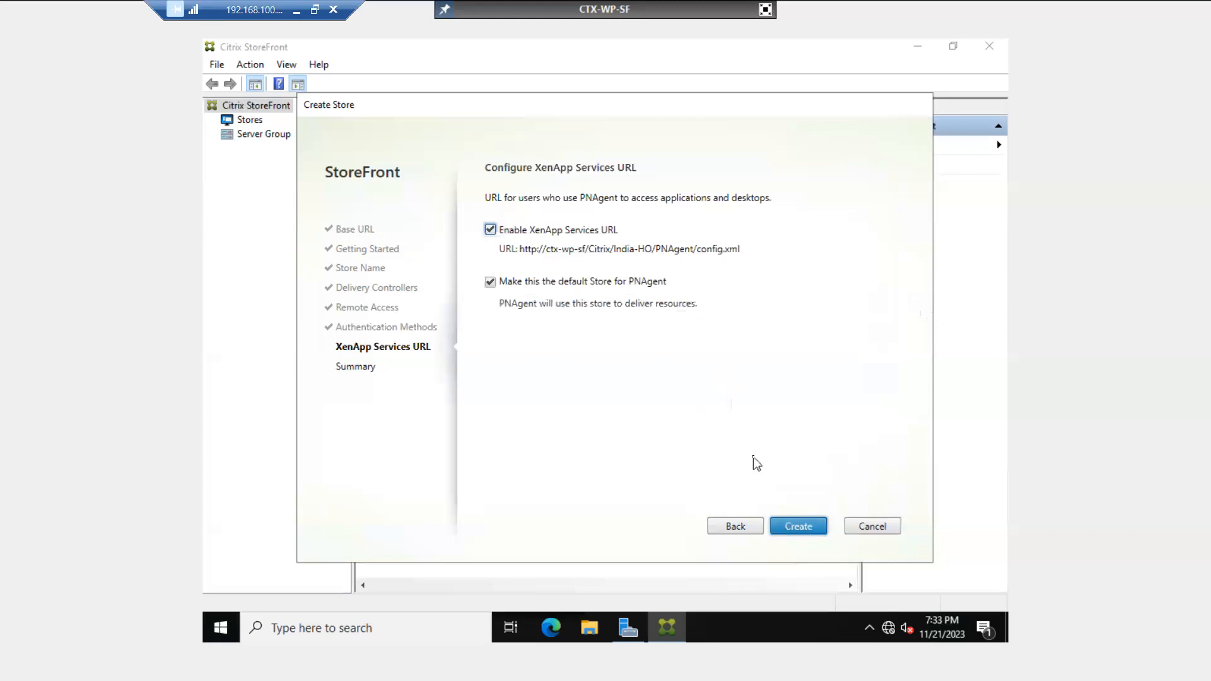
- Keep the XenApp Services URL as default, create the India-HO store, and exit full screen
{"action": "left_click", "coordinate": [793, 527]}
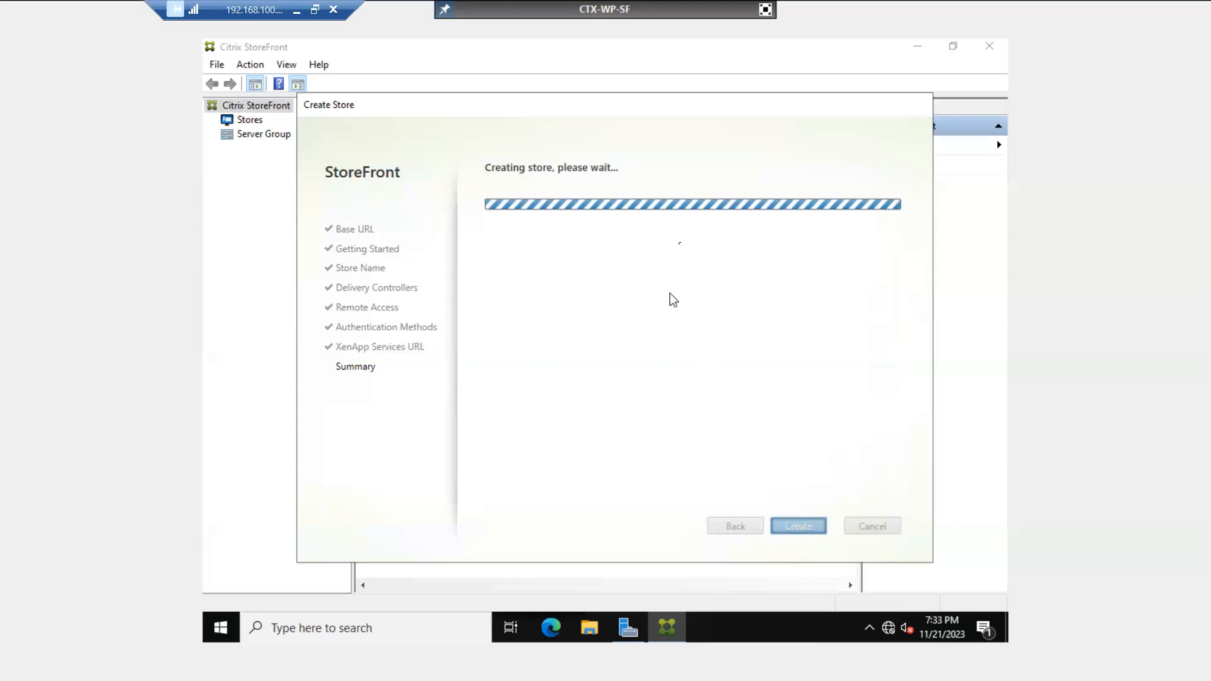
{"action": "left_click", "coordinate": [765, 9]}
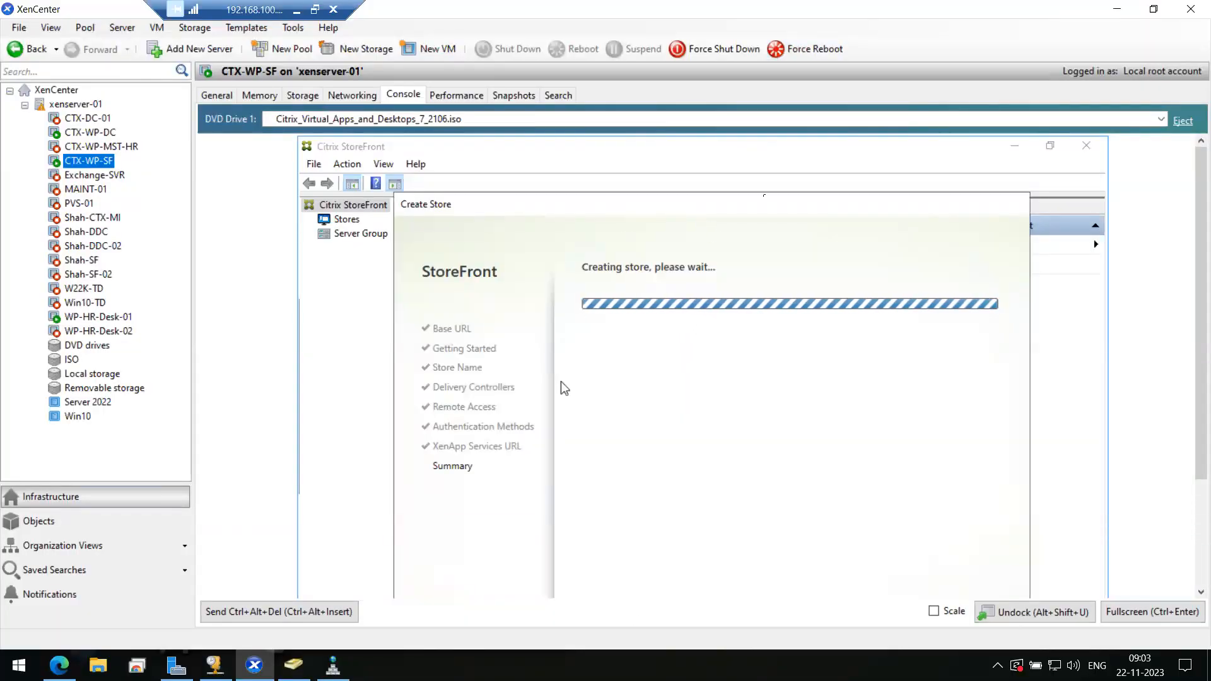
- Minimize XenCenter, DNS Manager and Active Directory Users and Computers to clear the desktop
{"action": "left_click", "coordinate": [1117, 9]}
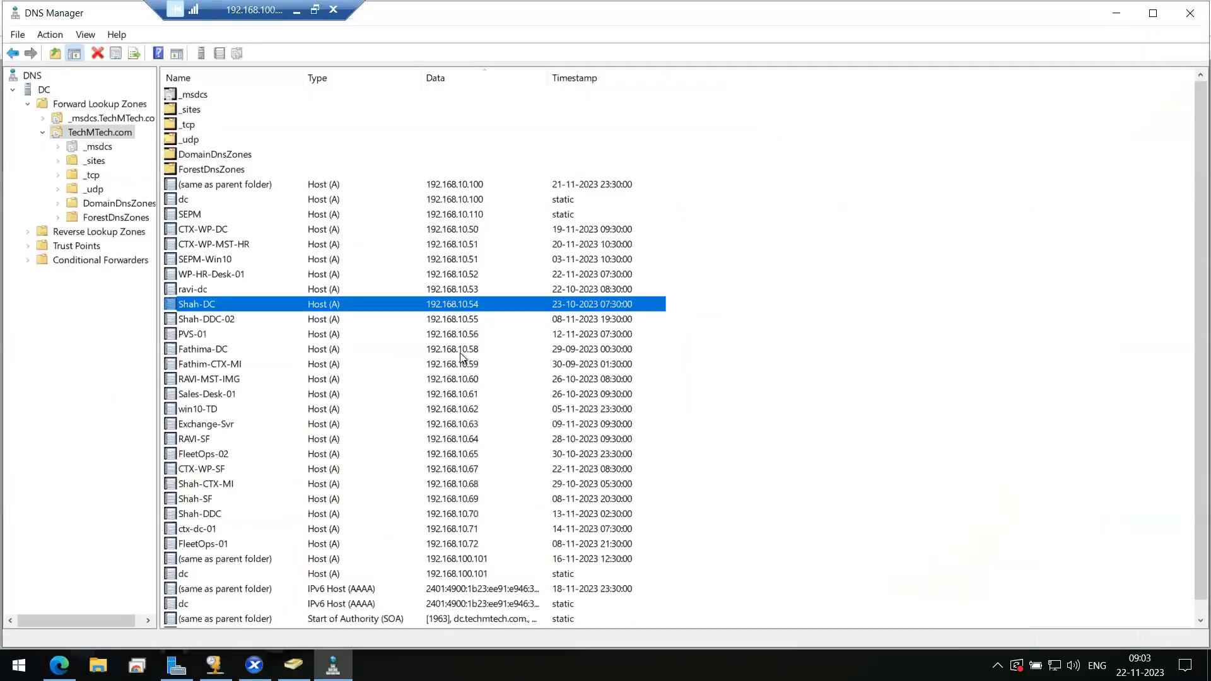
{"action": "left_click", "coordinate": [1115, 11]}
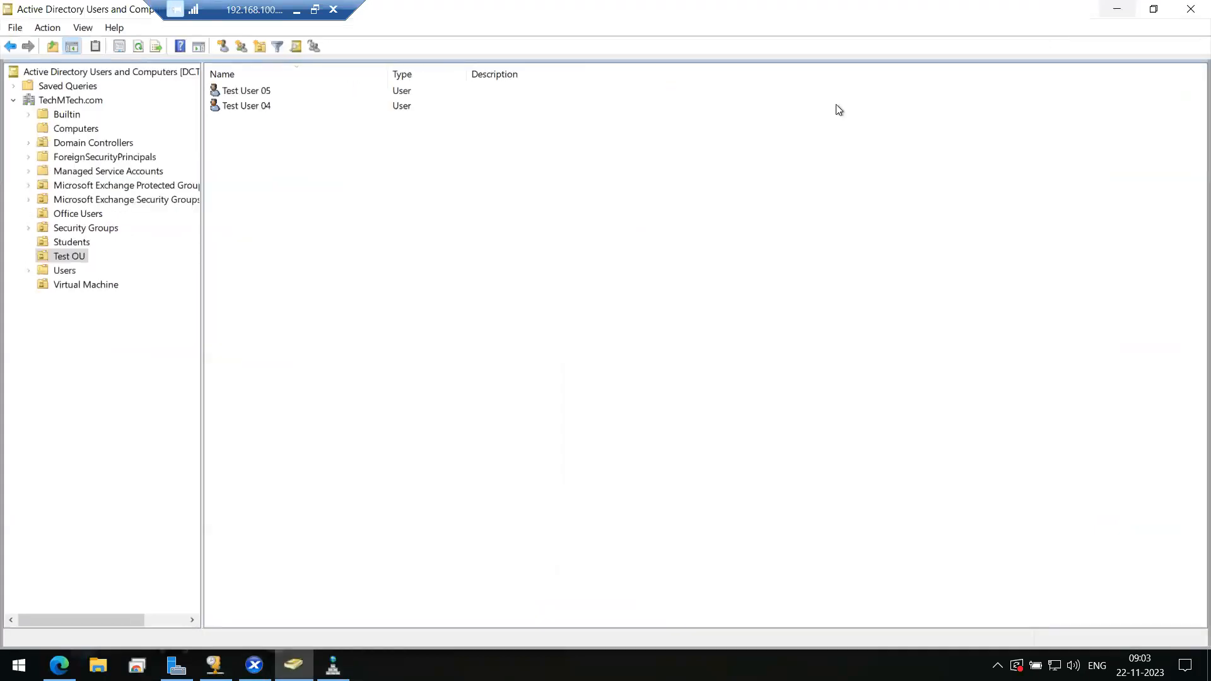
{"action": "left_click", "coordinate": [1117, 8]}
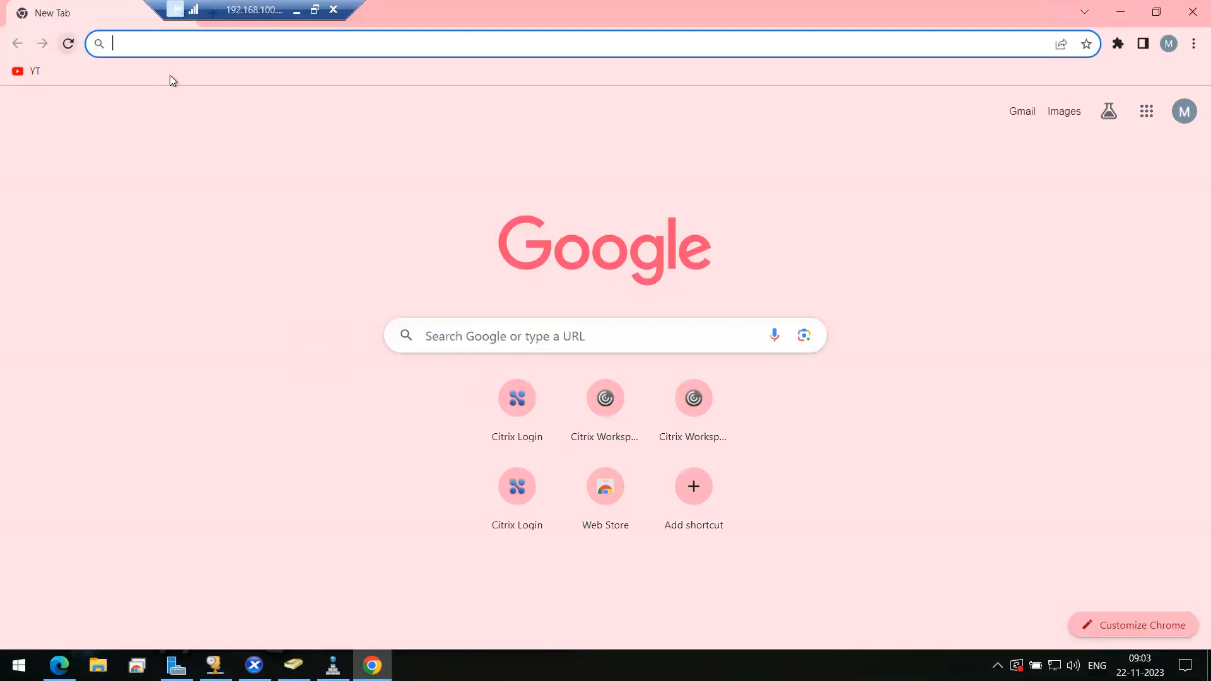
- Check XenCenter, then switch to Chrome and open the fleetopsweb Citrix Workspace shortcut
{"action": "left_click", "coordinate": [254, 665]}
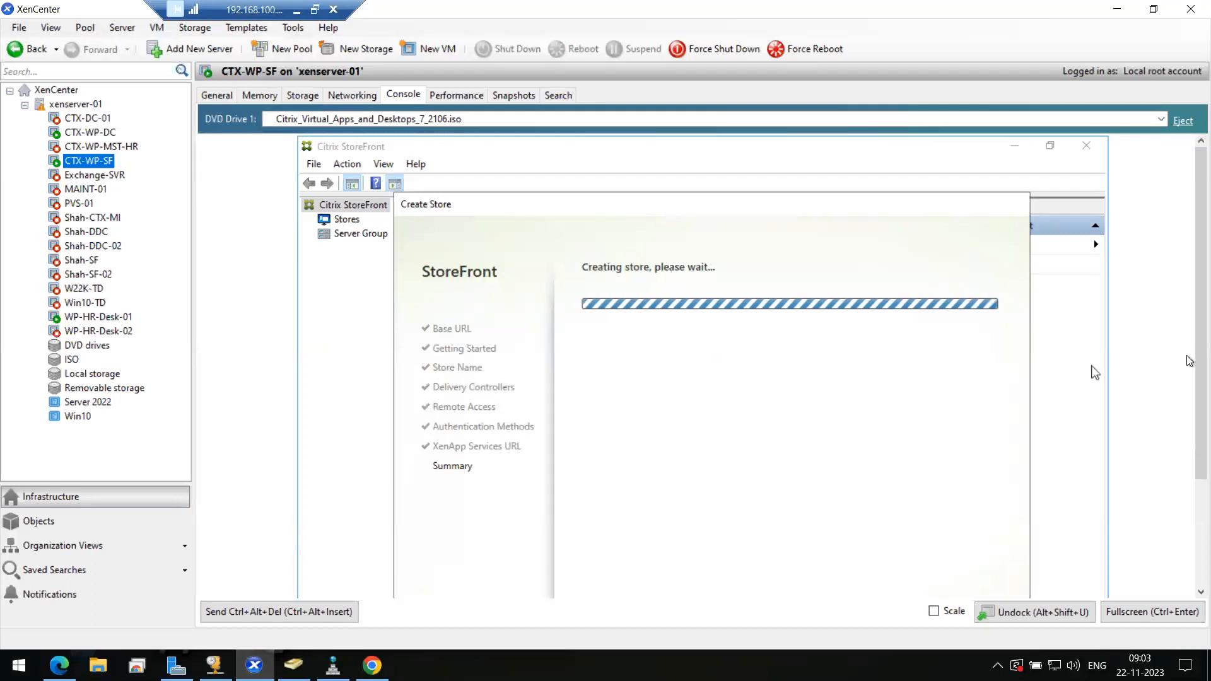
{"action": "left_click_drag", "start_coordinate": [1187, 354], "coordinate": [1189, 410]}
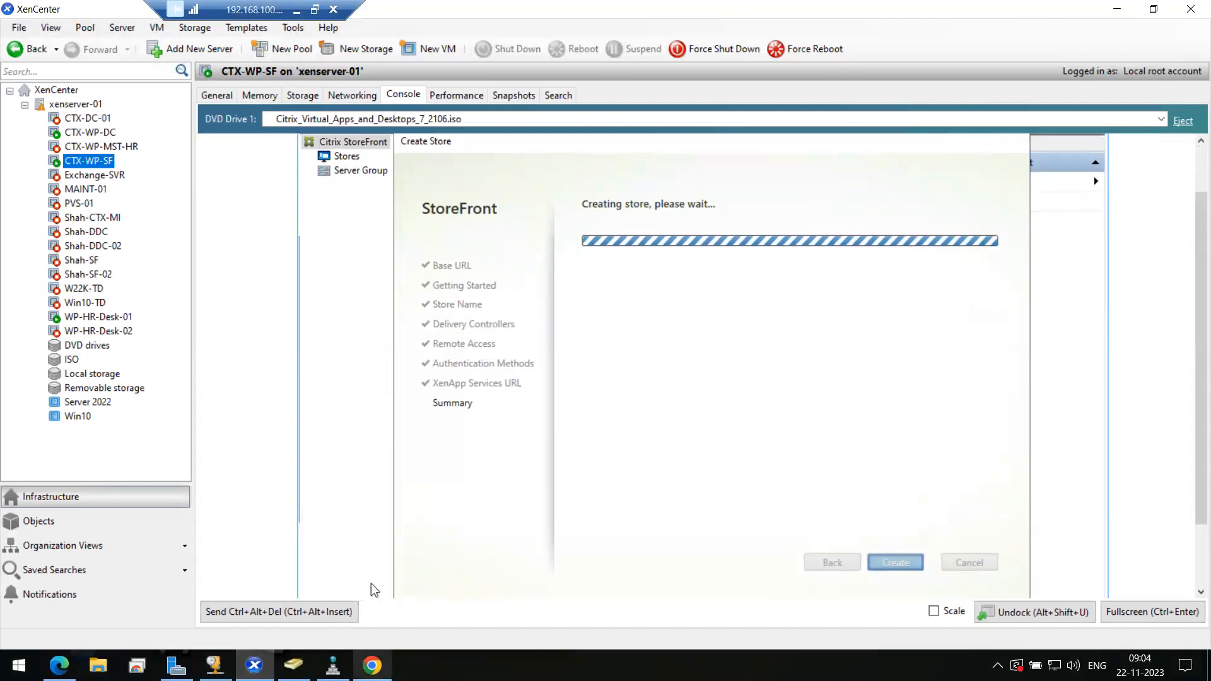
{"action": "left_click", "coordinate": [372, 665]}
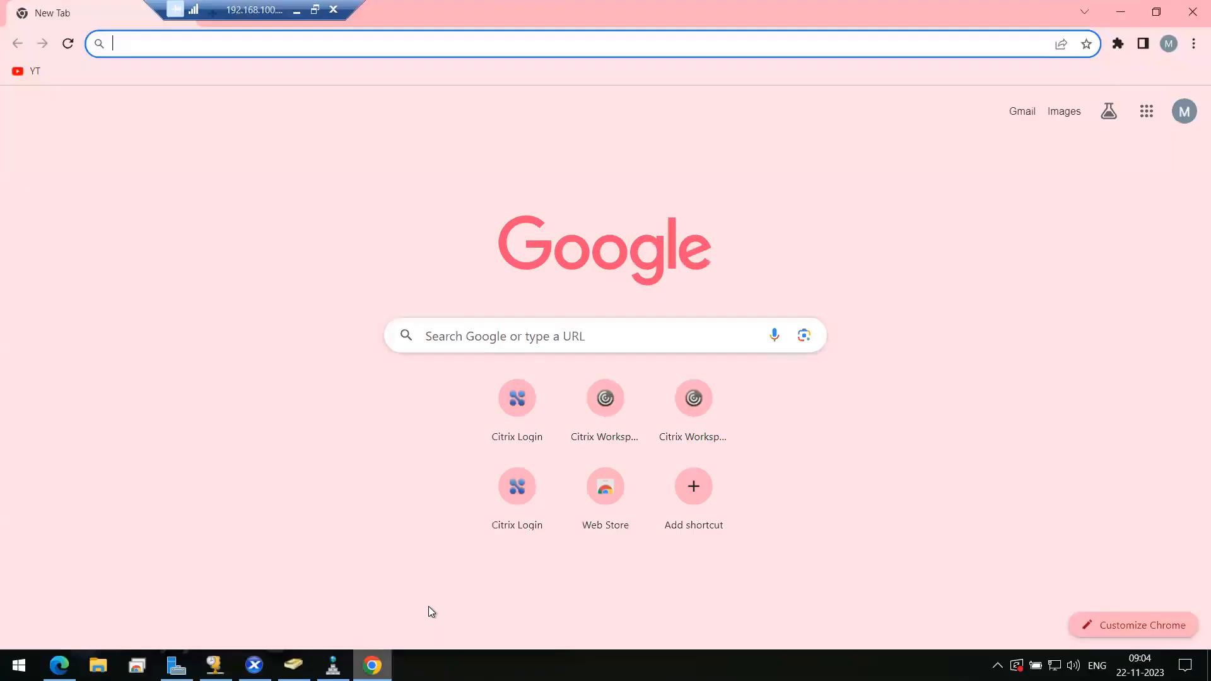
{"action": "left_click", "coordinate": [600, 407]}
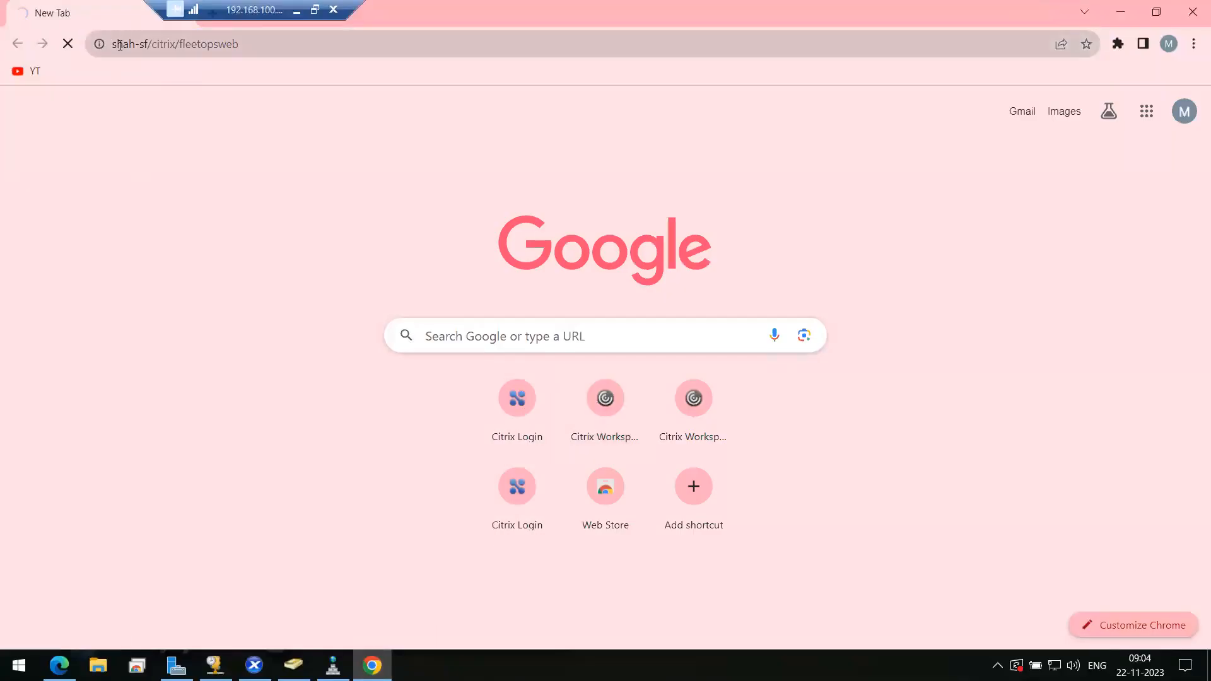
- Inspect the loading web address, check store creation in XenCenter, then return to Chrome's new tab
{"action": "left_click", "coordinate": [241, 45]}
{"action": "left_click", "coordinate": [260, 46]}
{"action": "left_click_drag", "start_coordinate": [261, 44], "coordinate": [33, 49]}
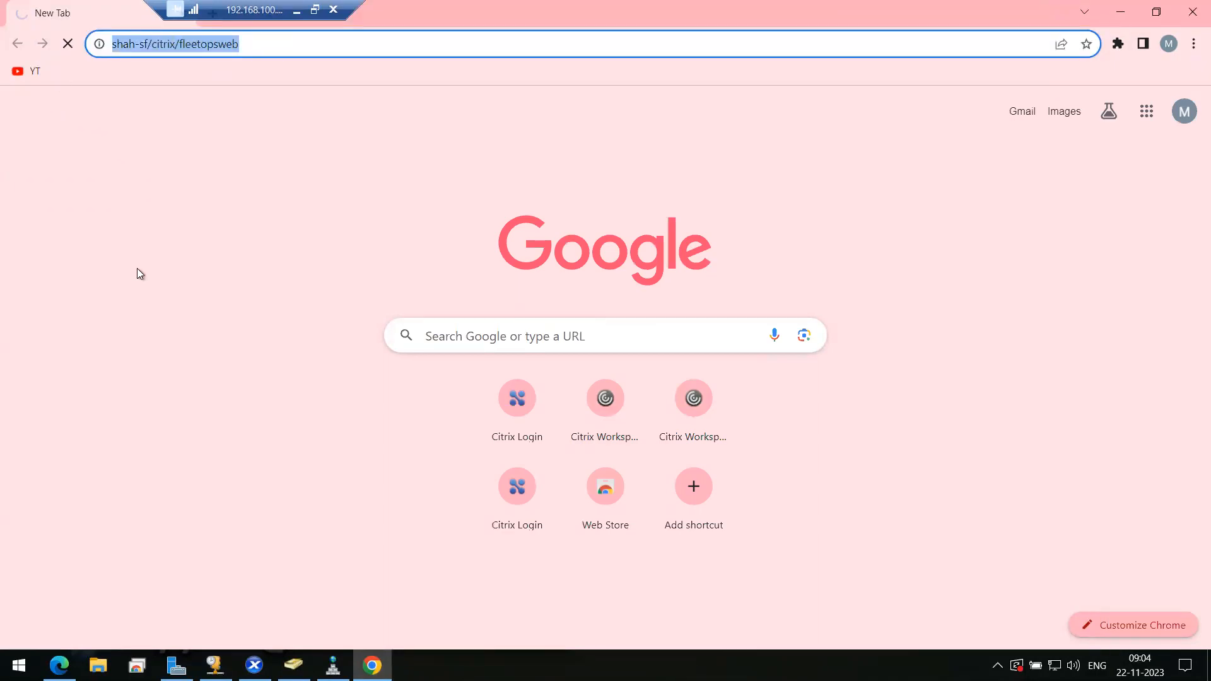
{"action": "left_click", "coordinate": [230, 275]}
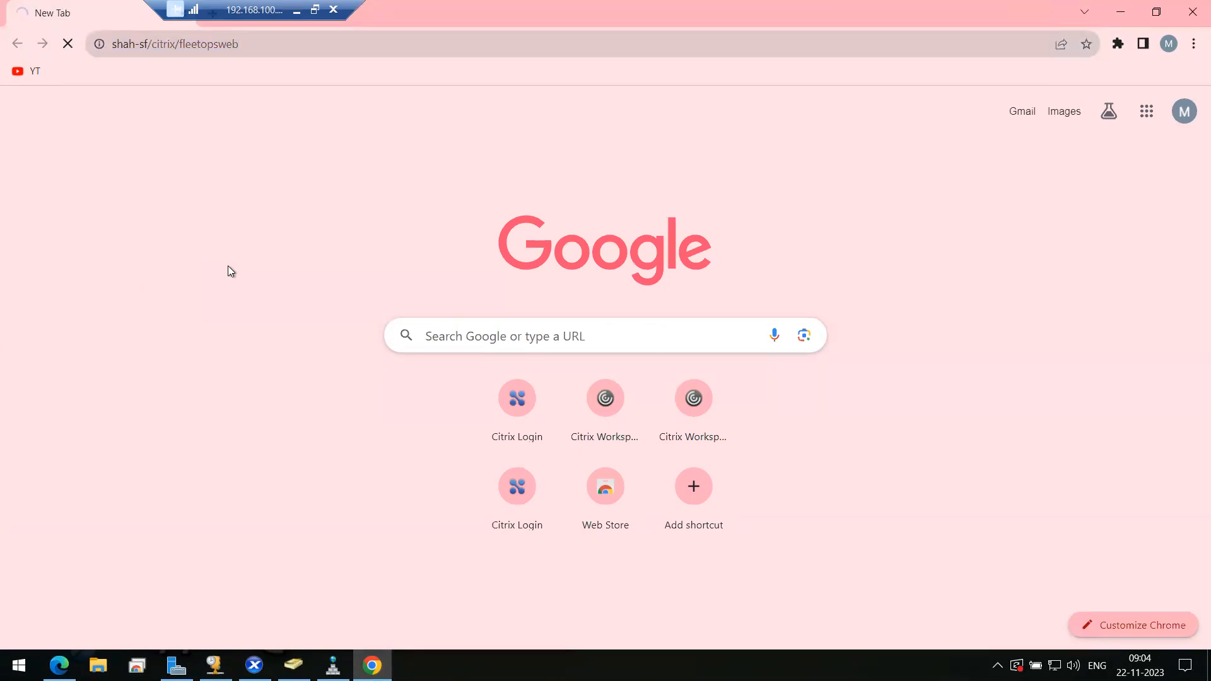
{"action": "left_click", "coordinate": [254, 665]}
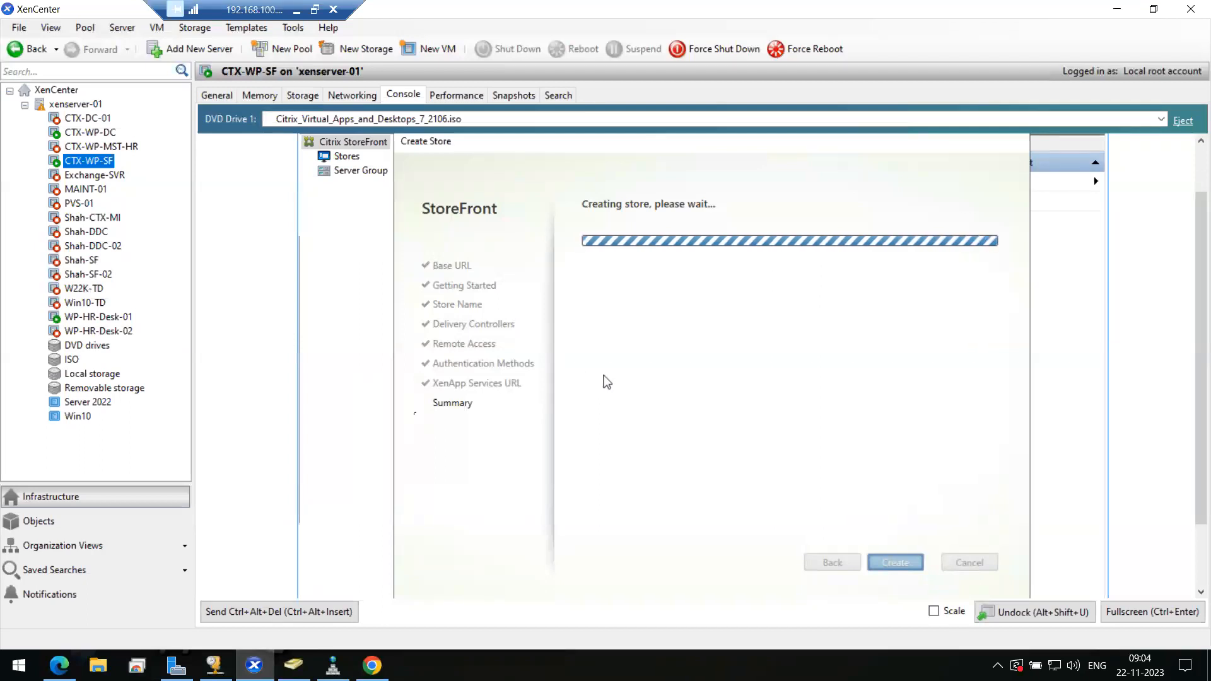
{"action": "left_click", "coordinate": [372, 666]}
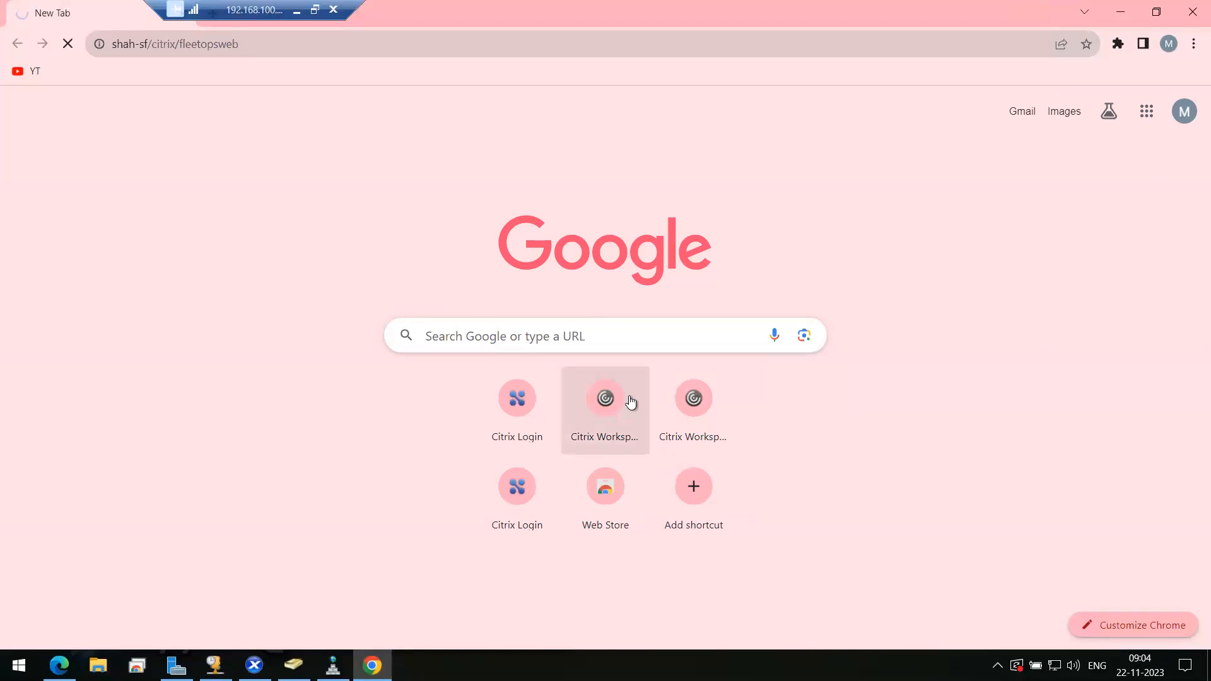
- Try the saved indiaweb Citrix Workspace and netscaler shortcuts, then go back to the new tab page
{"action": "left_click", "coordinate": [710, 414]}
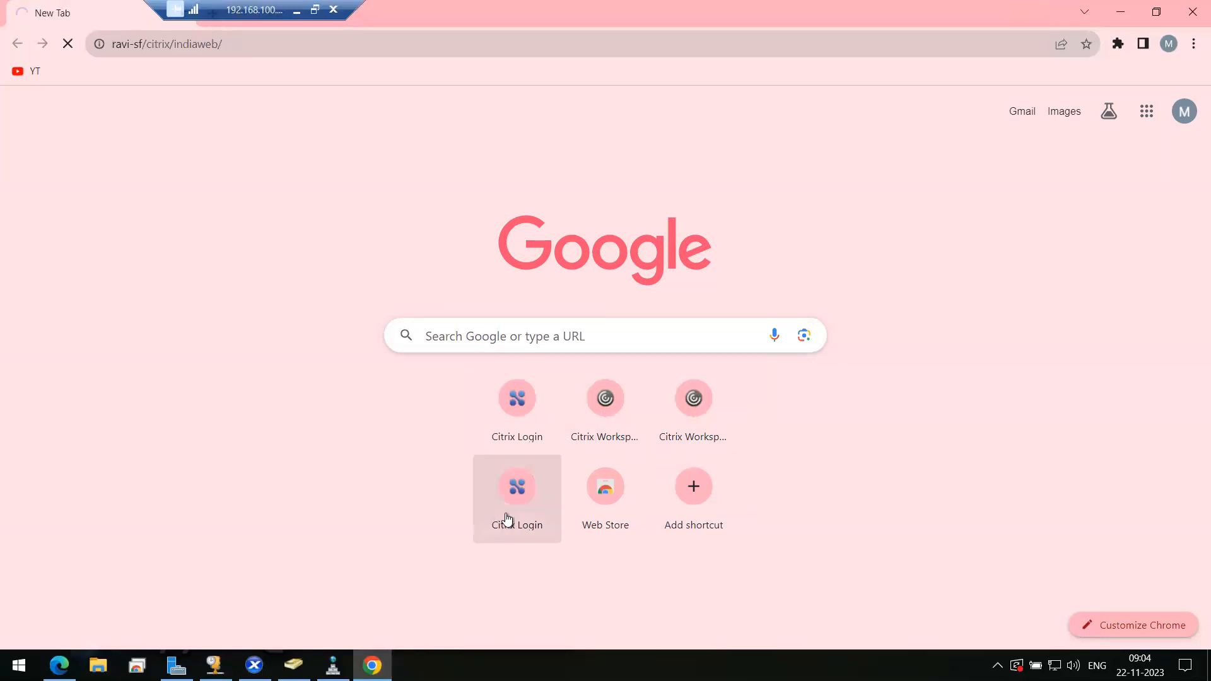
{"action": "left_click", "coordinate": [524, 496]}
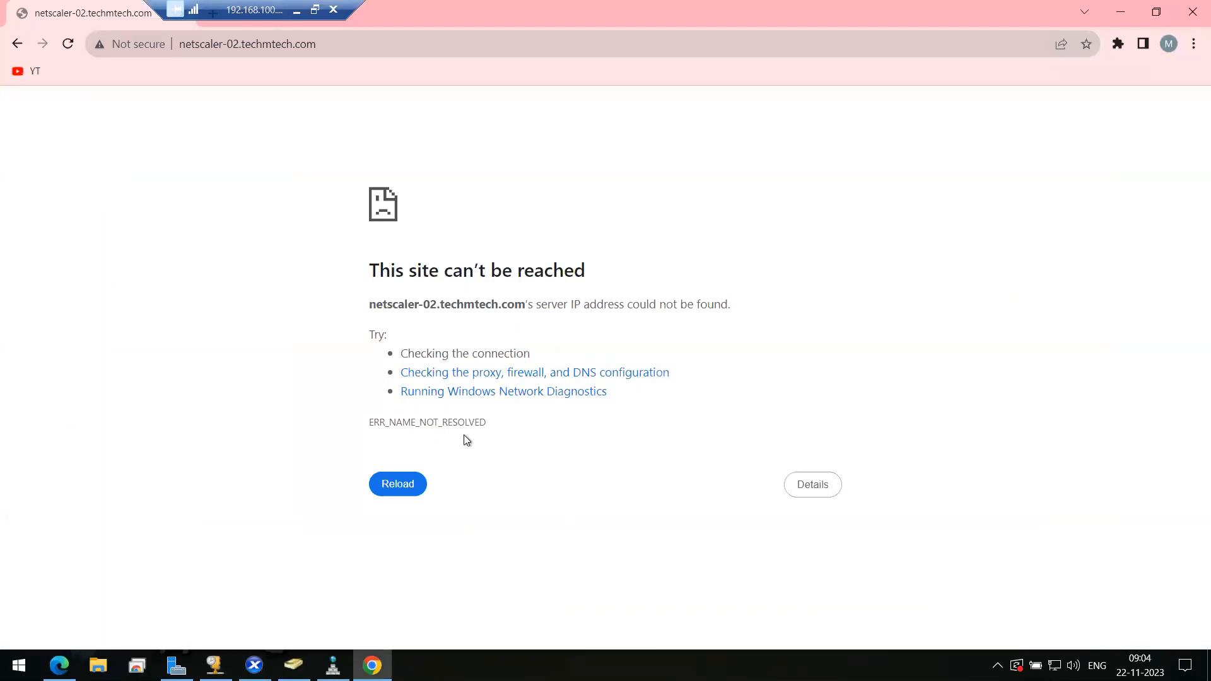
{"action": "left_click", "coordinate": [303, 45]}
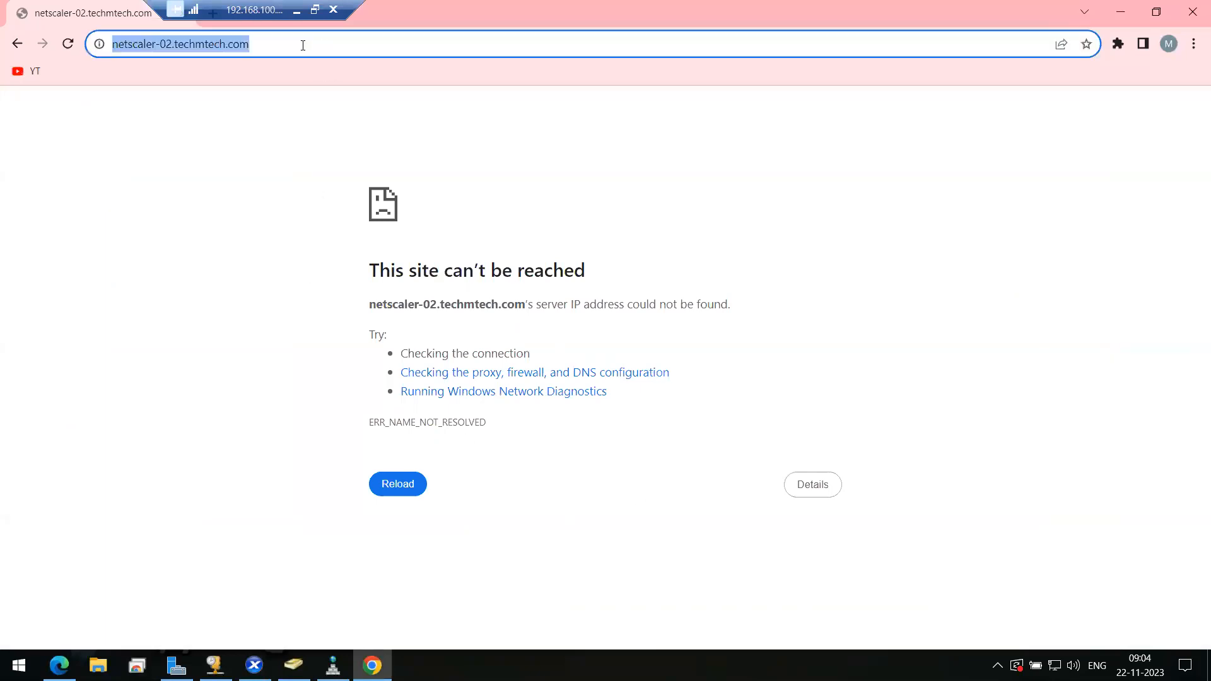
{"action": "left_click", "coordinate": [175, 43]}
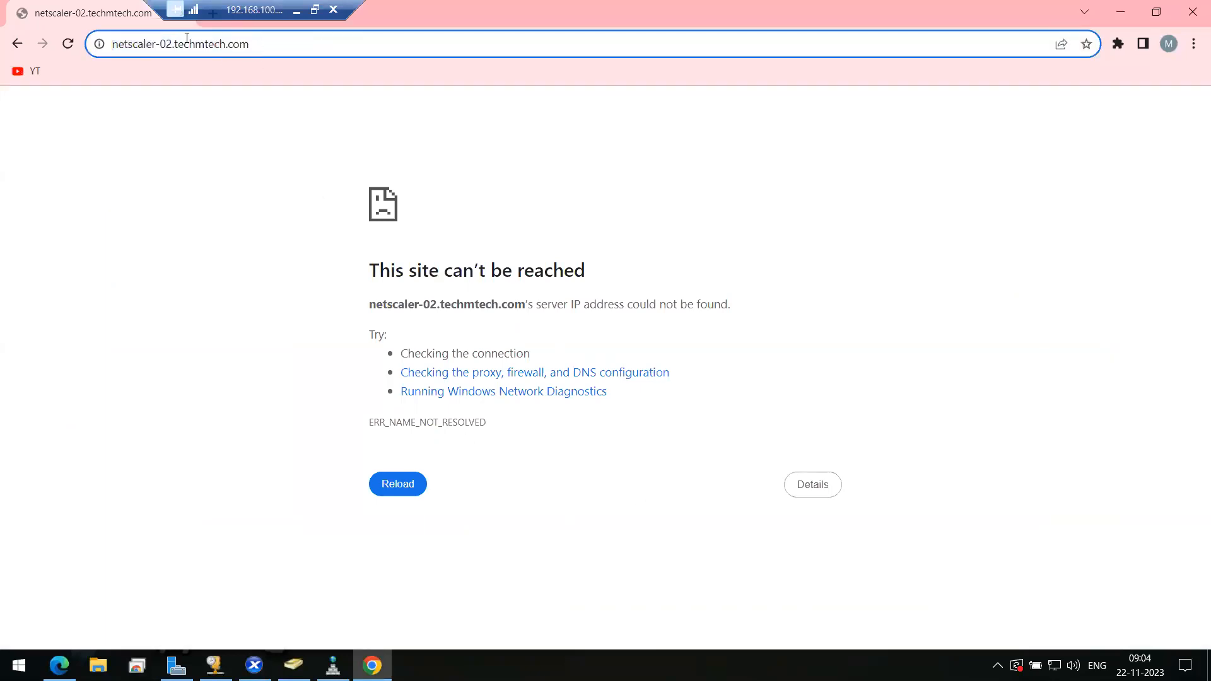
{"action": "left_click", "coordinate": [17, 43]}
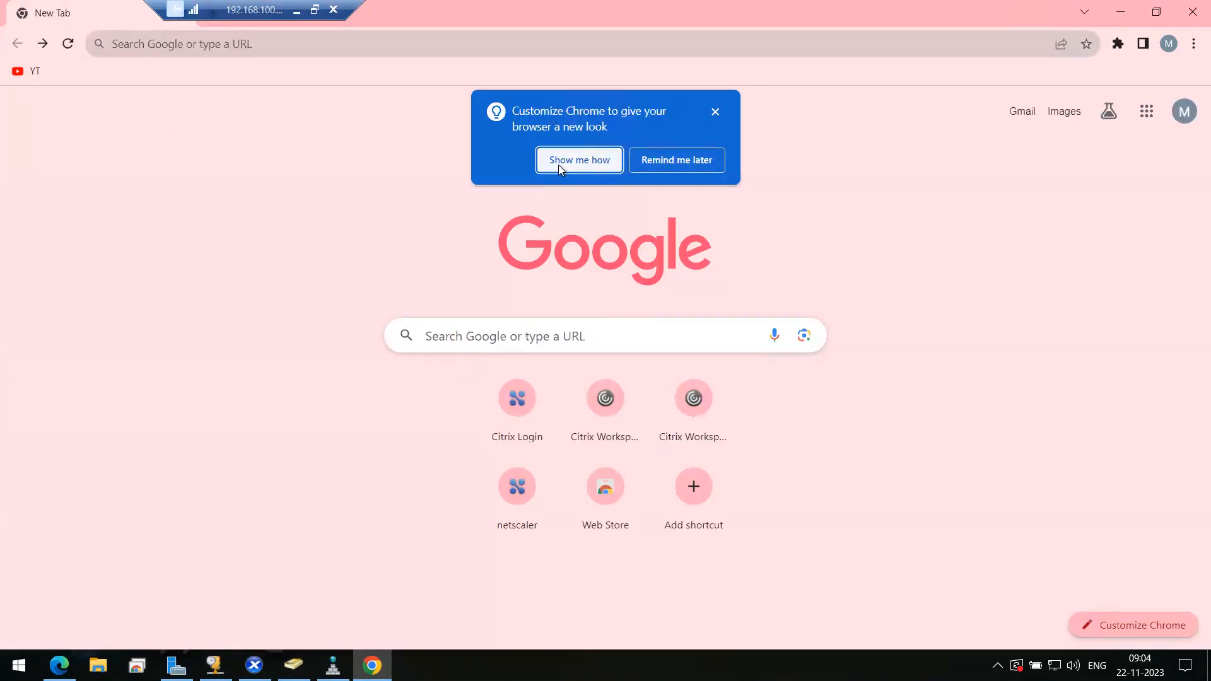
- Dismiss the Customize Chrome prompt and minimize both Chrome and the remote session
{"action": "left_click", "coordinate": [681, 163]}
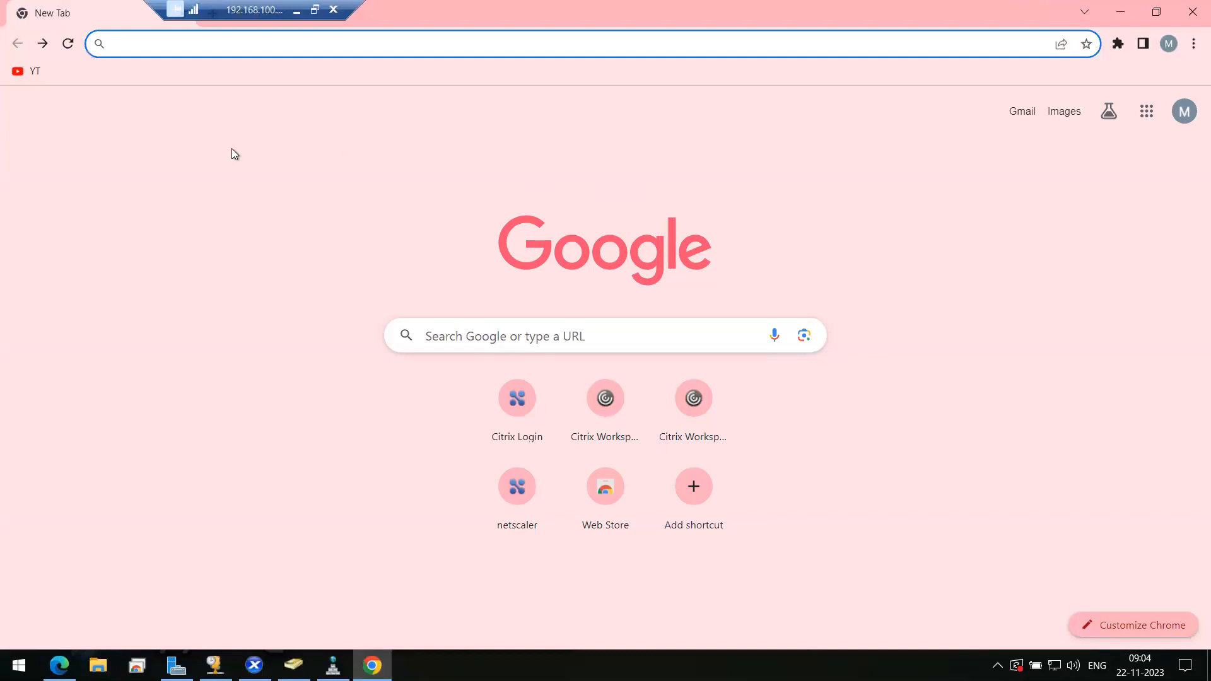
{"action": "left_click", "coordinate": [372, 665]}
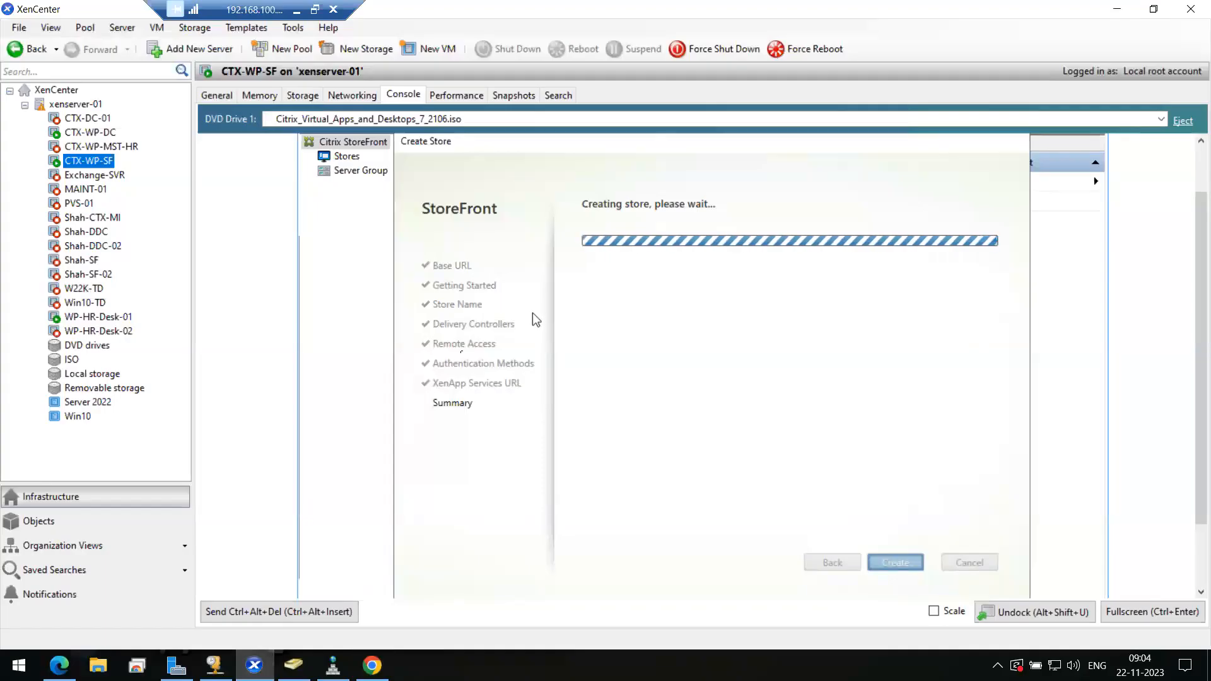
{"action": "left_click", "coordinate": [297, 10]}
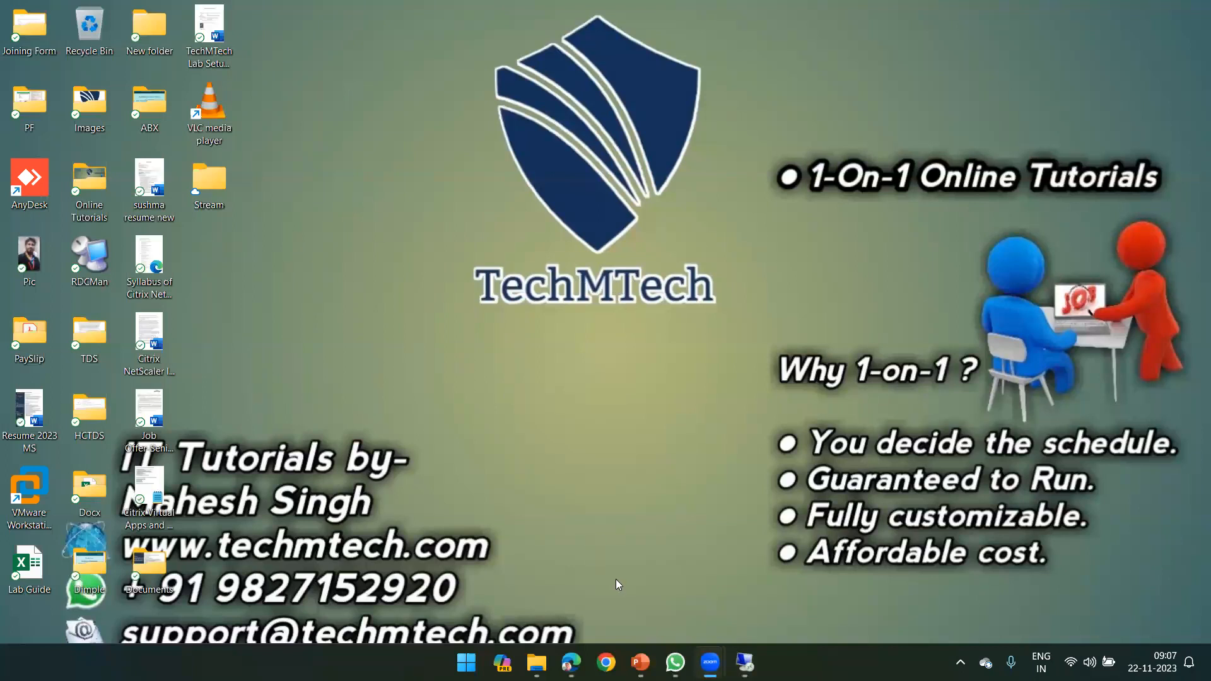
- Restore the remote desktop session to 192.168.100.101 from its taskbar preview
{"action": "mouse_move", "coordinate": [752, 662]}
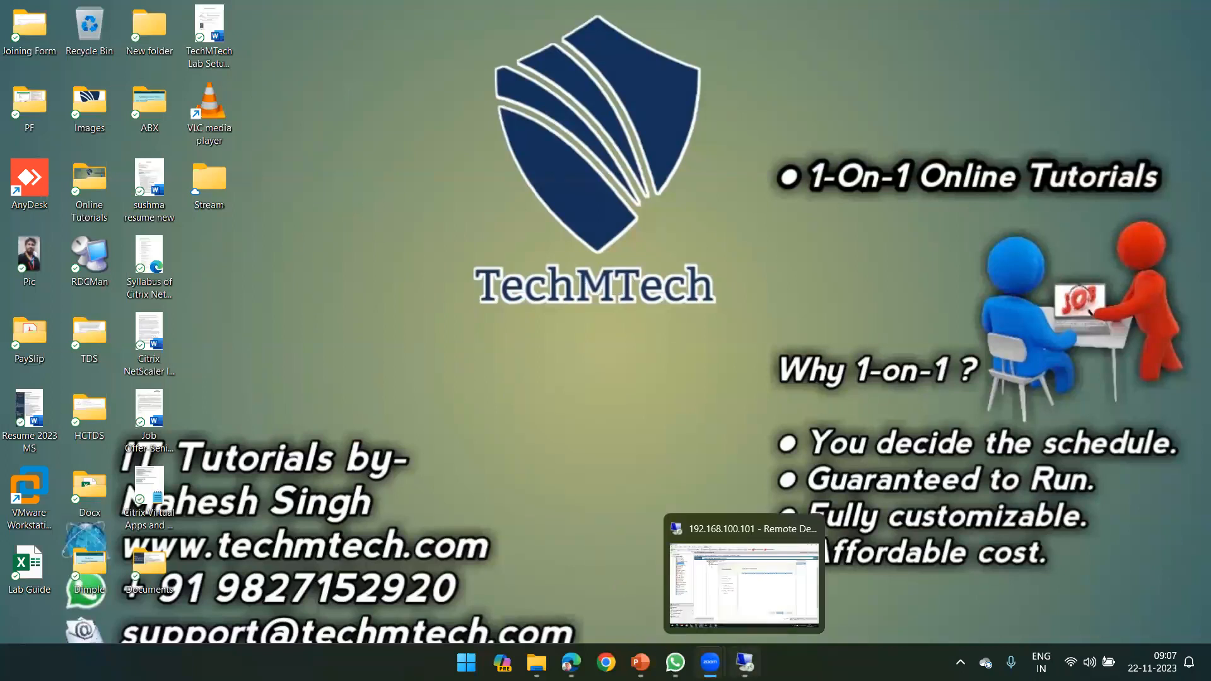
{"action": "left_click", "coordinate": [744, 574]}
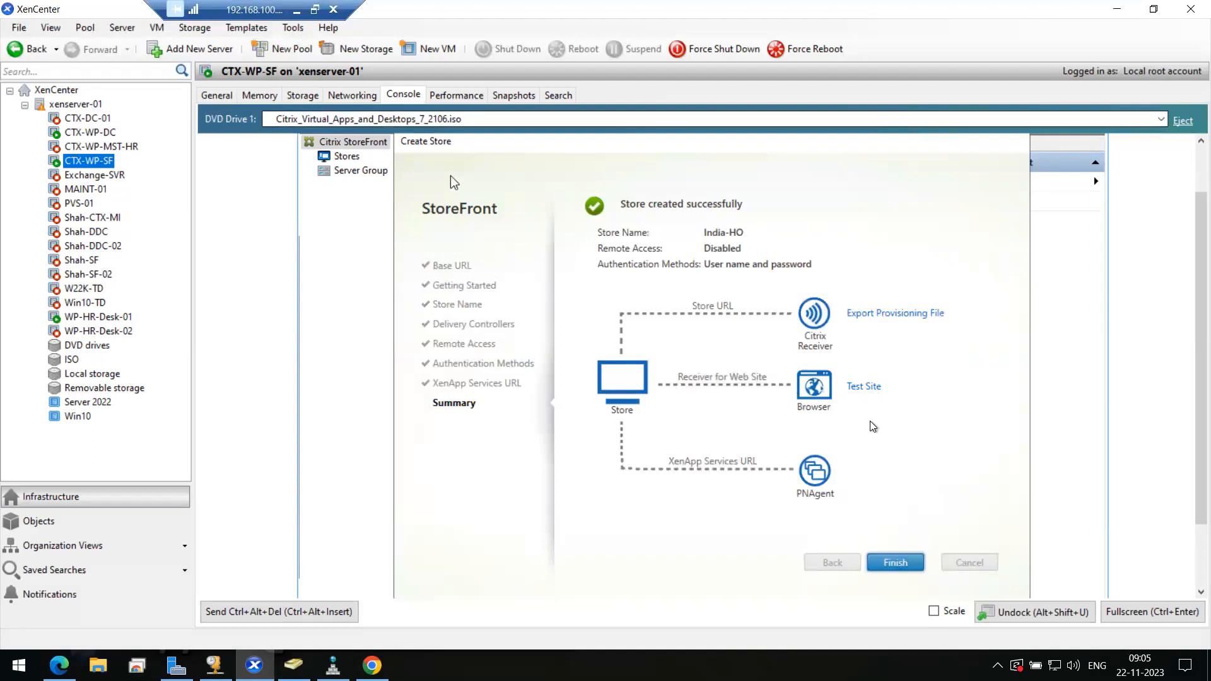
{"action": "left_click", "coordinate": [899, 566]}
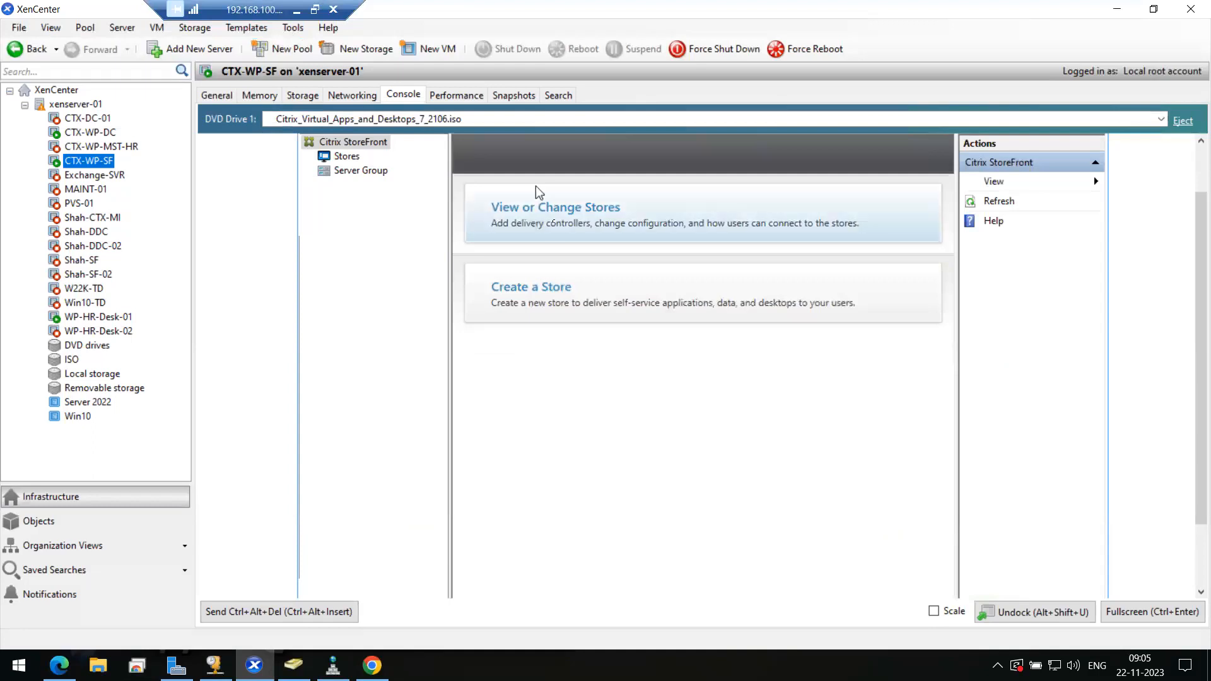
{"action": "left_click", "coordinate": [558, 227]}
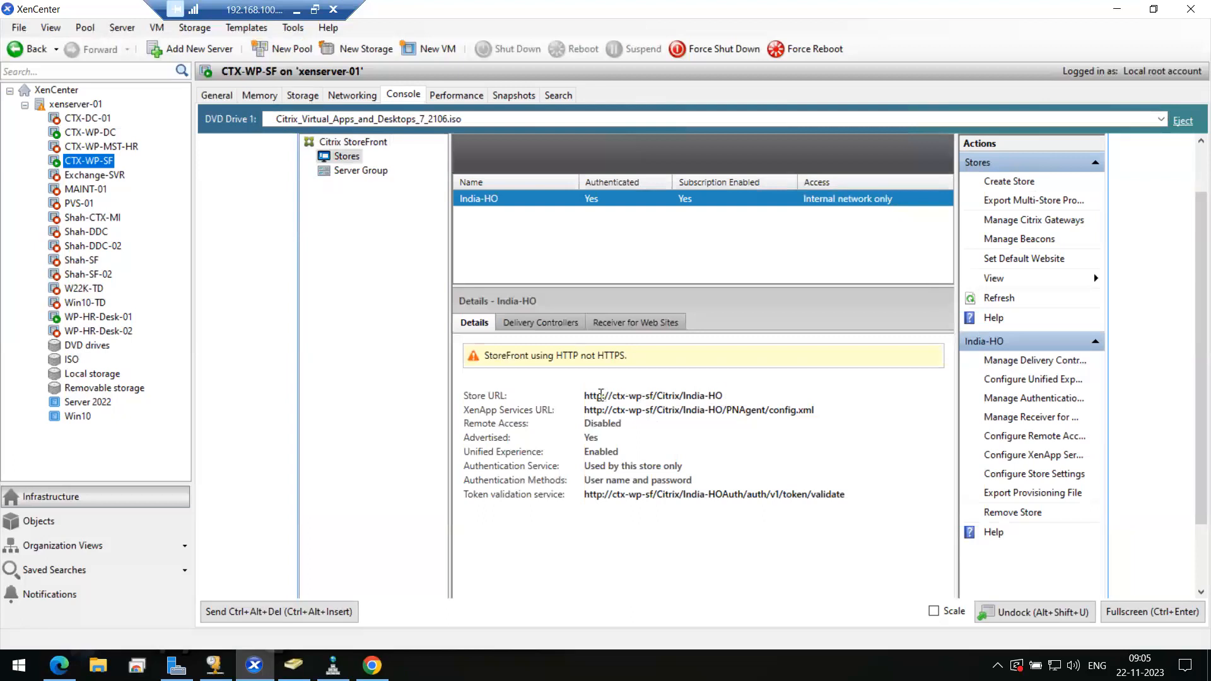
{"action": "double_click", "coordinate": [601, 395]}
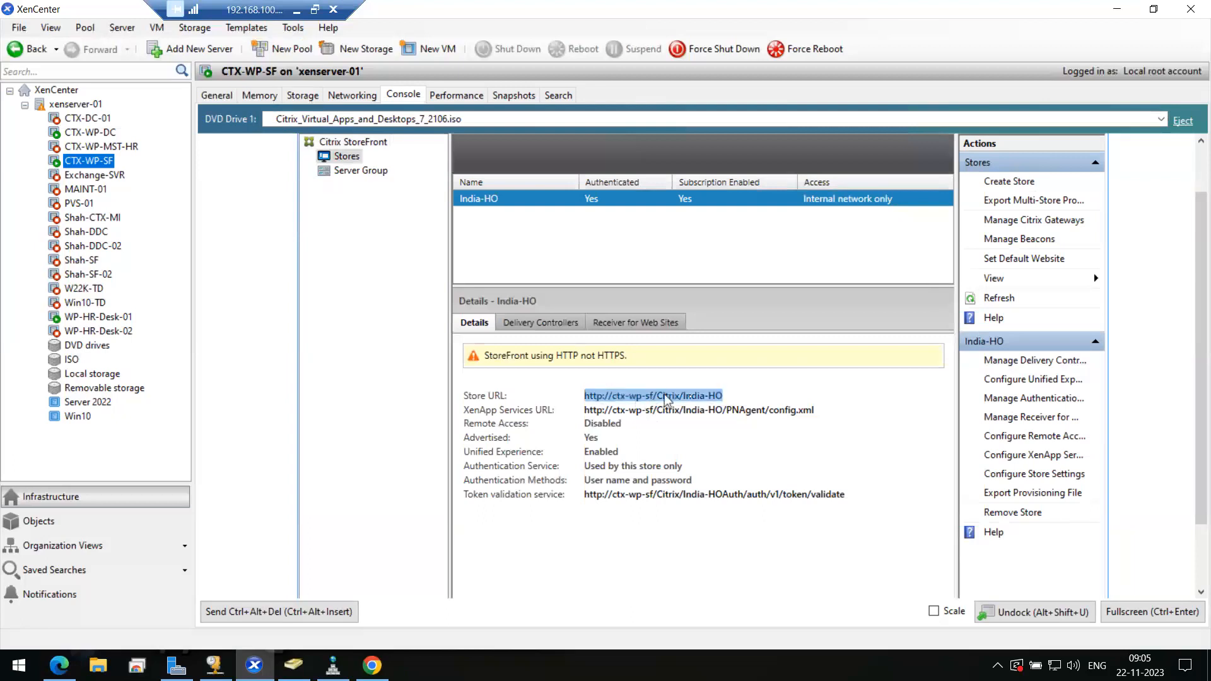
{"action": "right_click", "coordinate": [695, 402]}
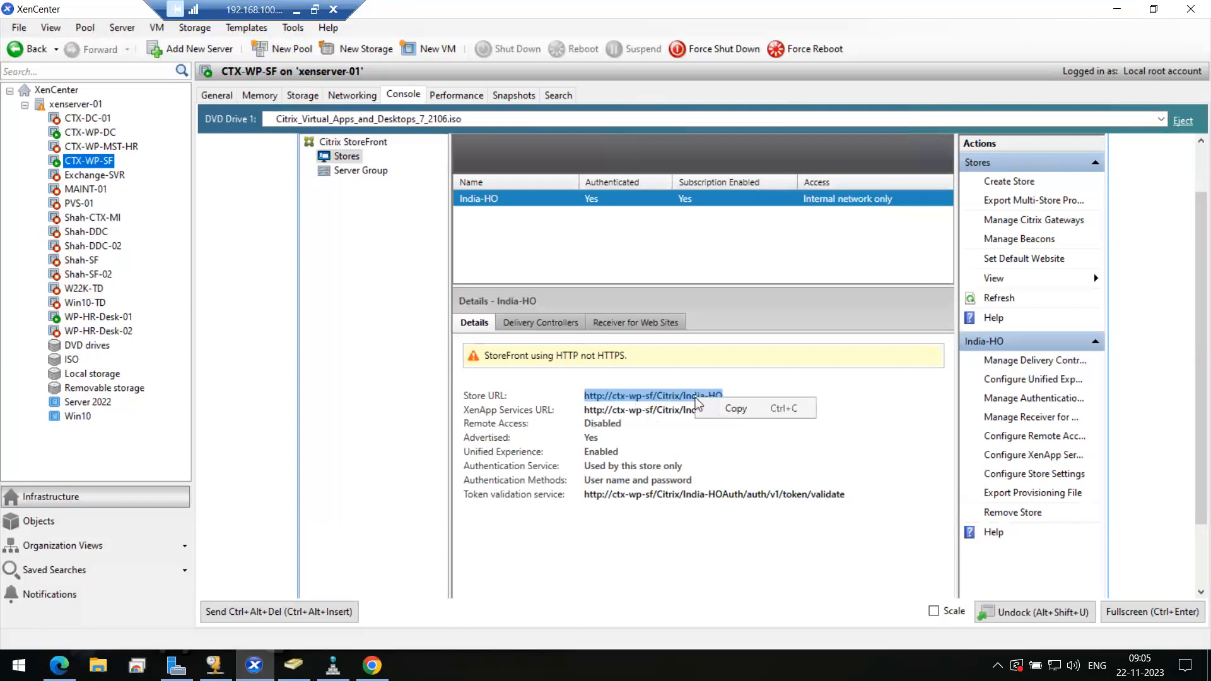
{"action": "left_click", "coordinate": [735, 409]}
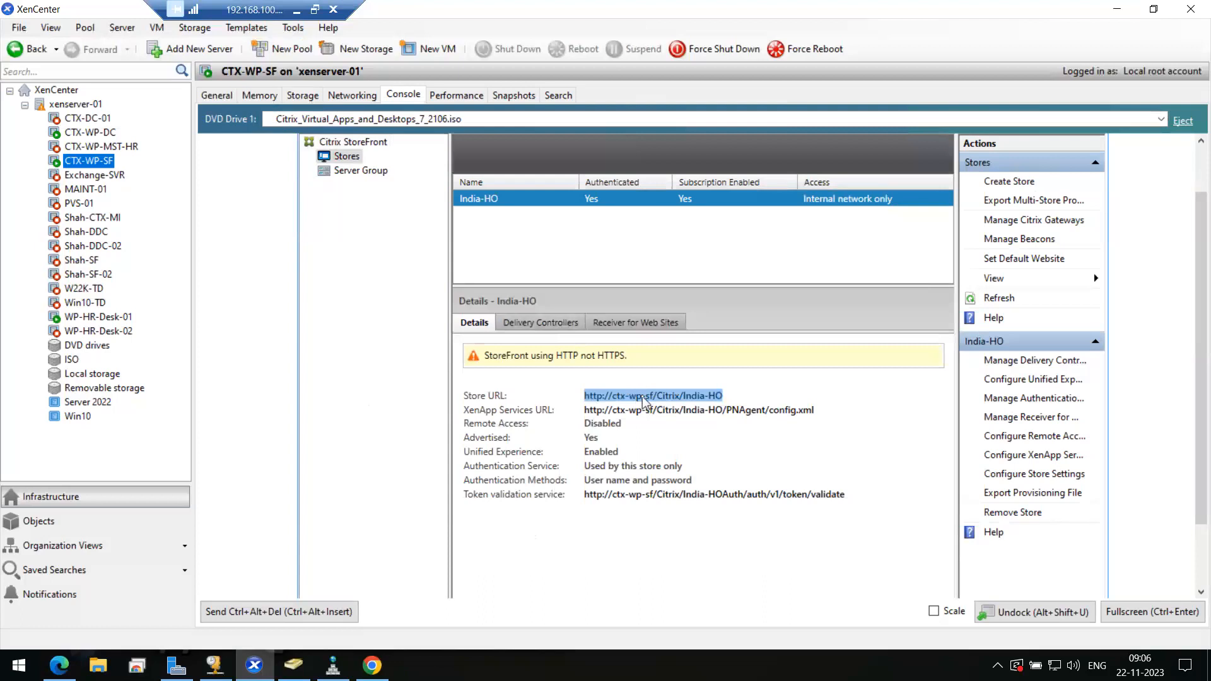
{"action": "left_click", "coordinate": [632, 324]}
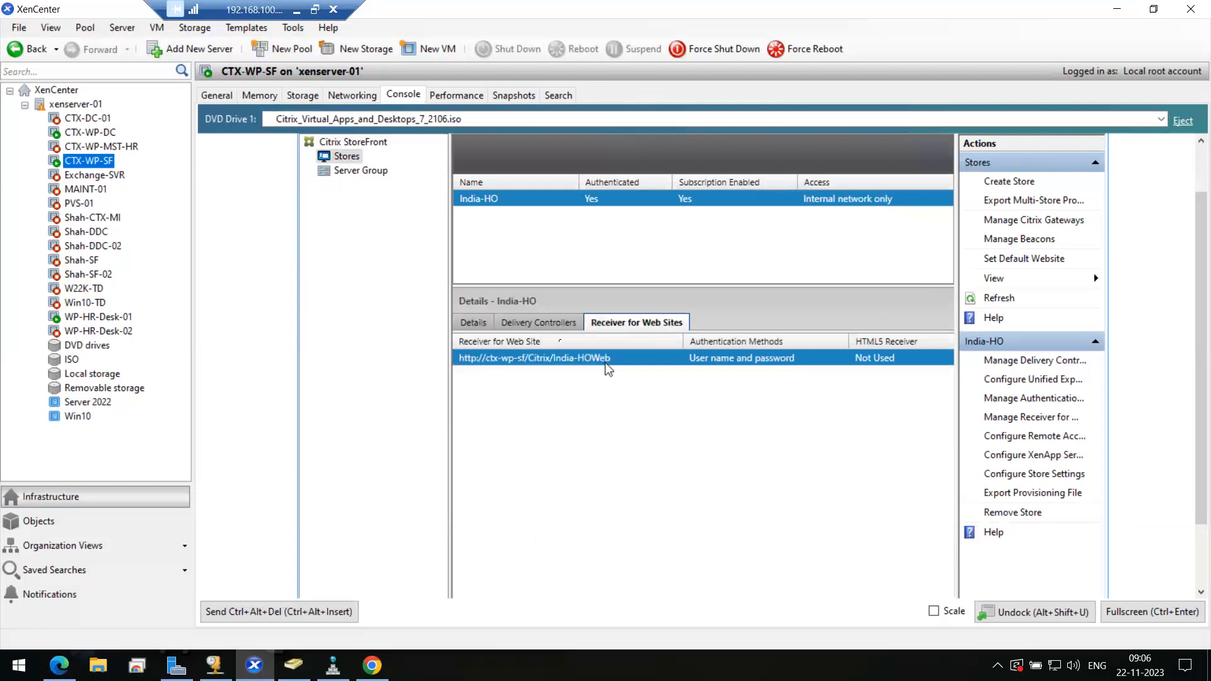
{"action": "left_click", "coordinate": [484, 324]}
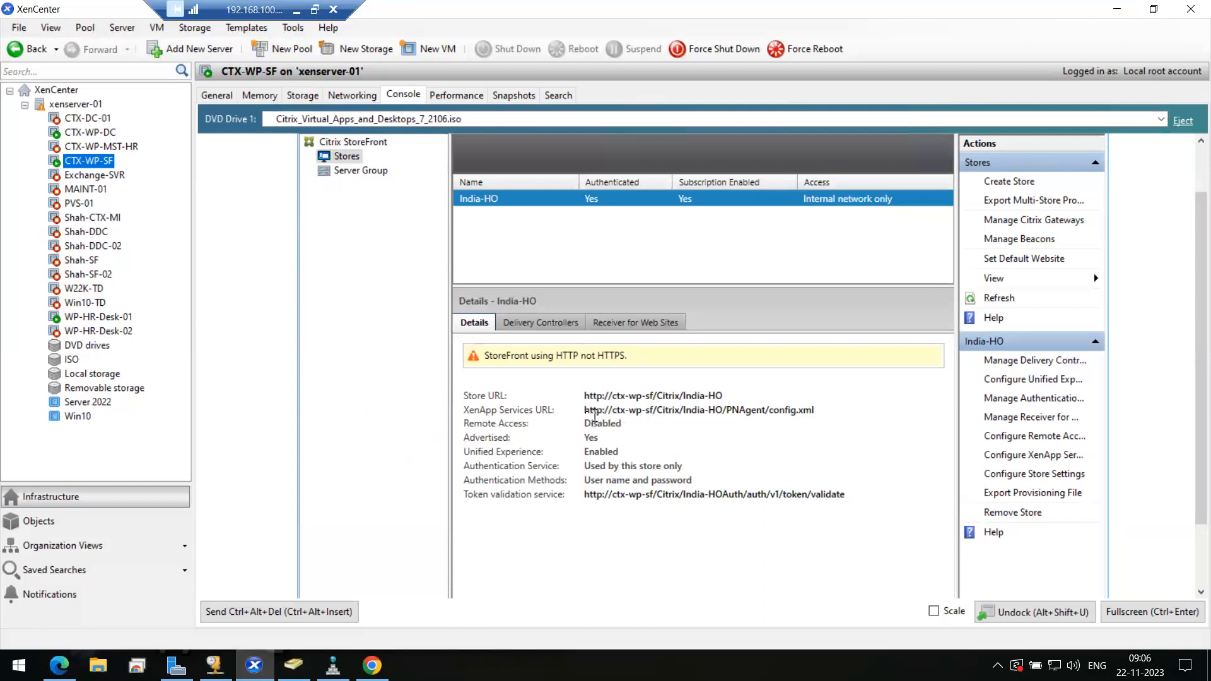
{"action": "left_click_drag", "start_coordinate": [587, 414], "coordinate": [831, 420]}
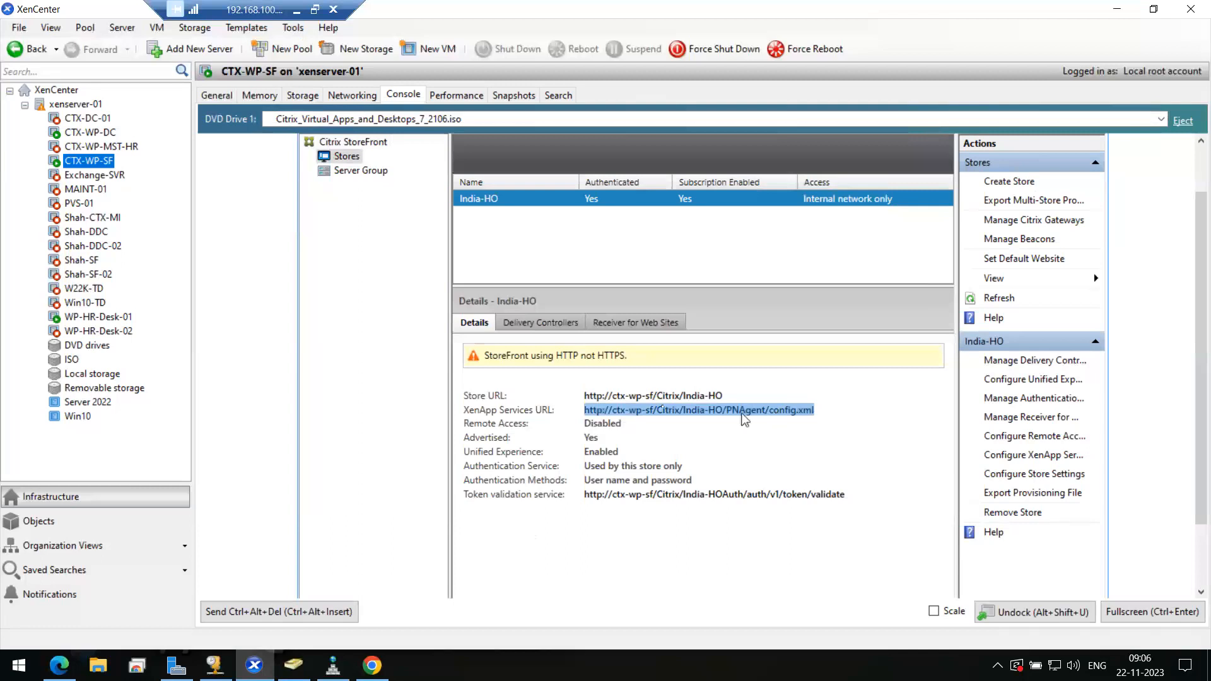
{"action": "left_click", "coordinate": [590, 396]}
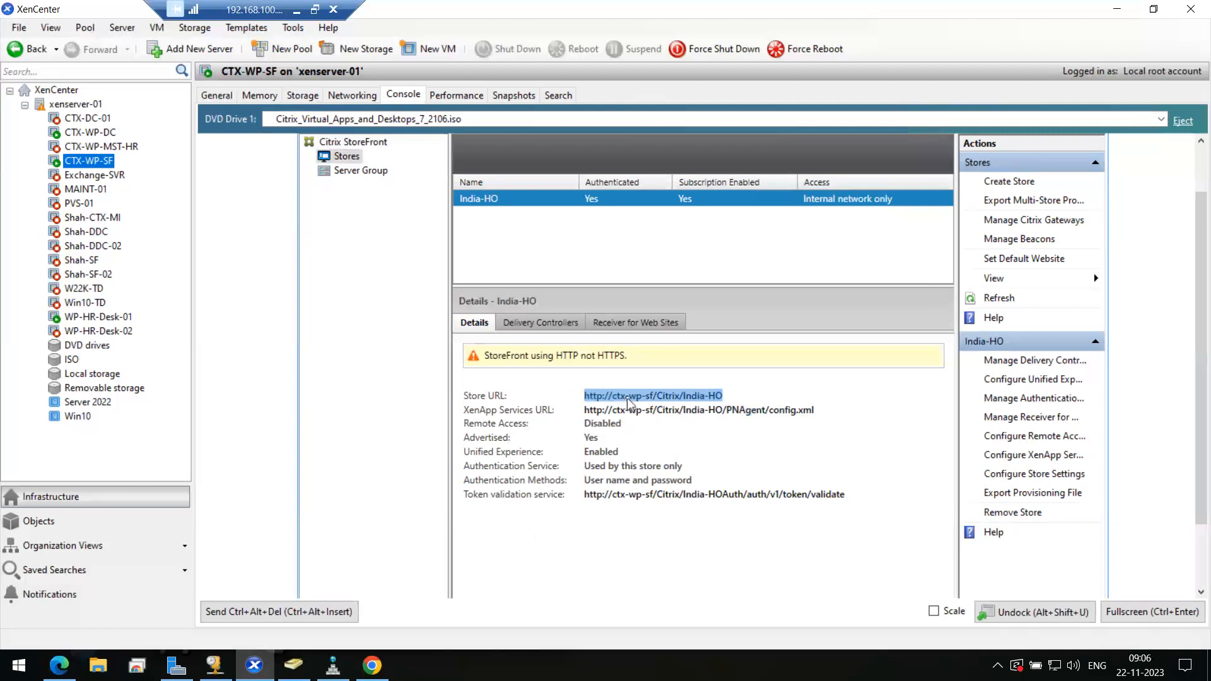
{"action": "left_click", "coordinate": [618, 413]}
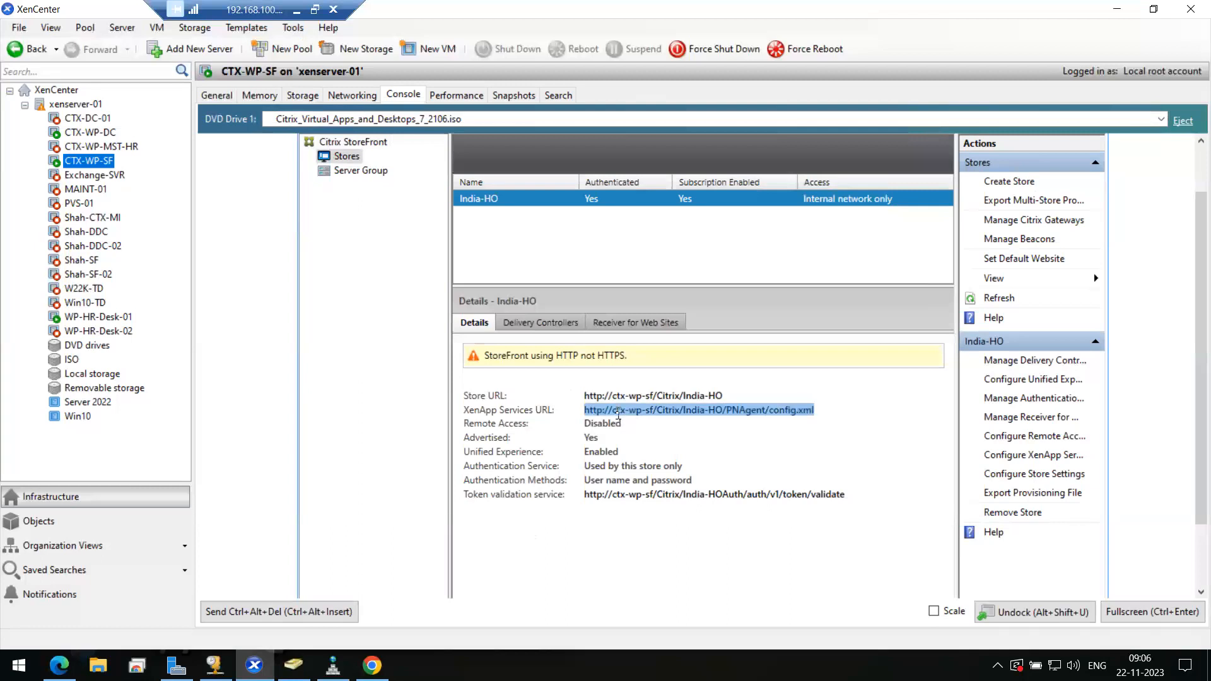